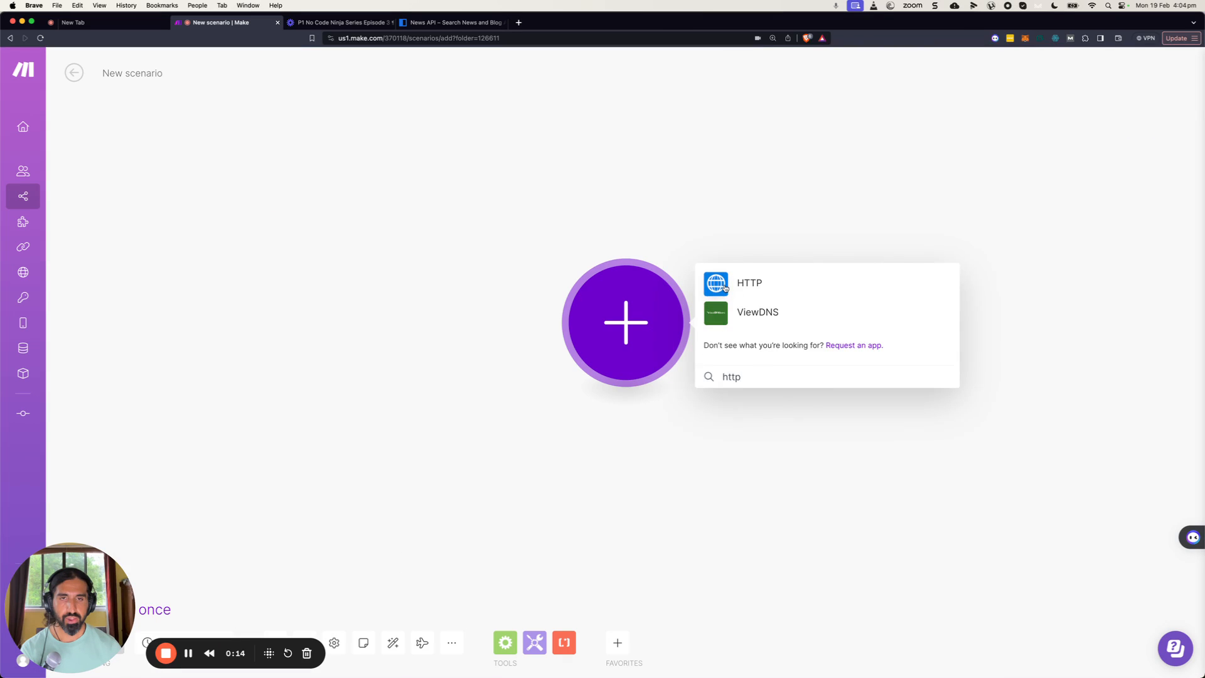
Add an HTTP "Make a request" module as the scenario's first module.
left_click(753, 286)
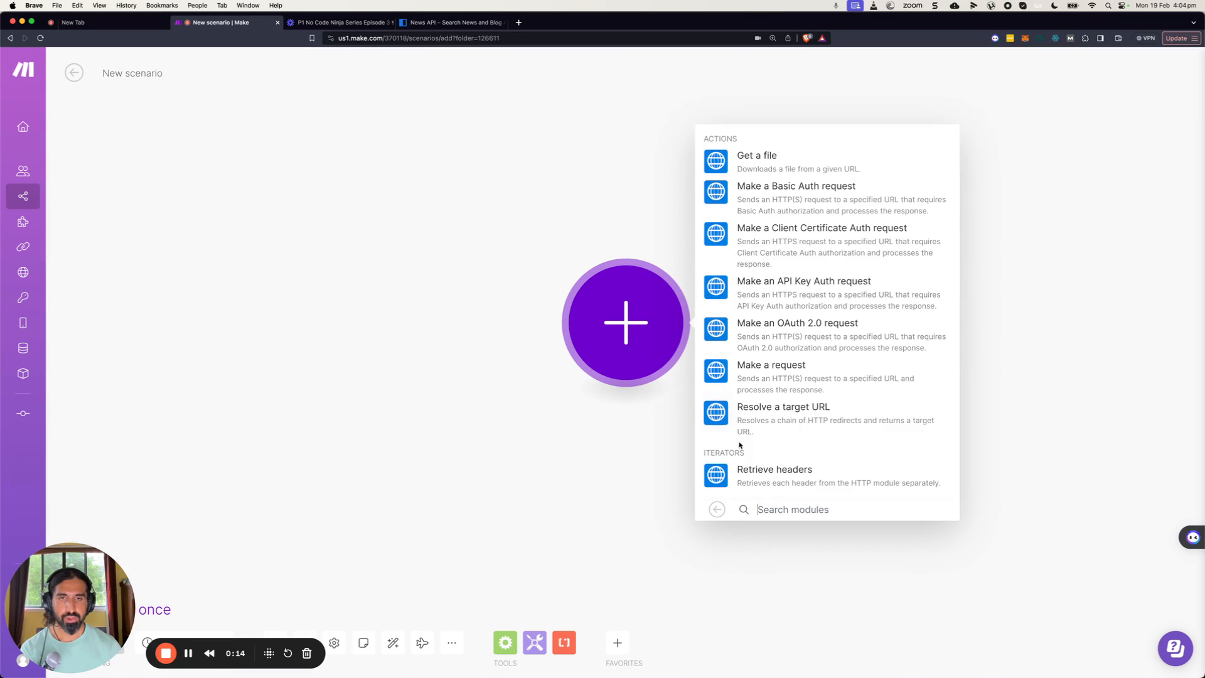
left_click(745, 386)
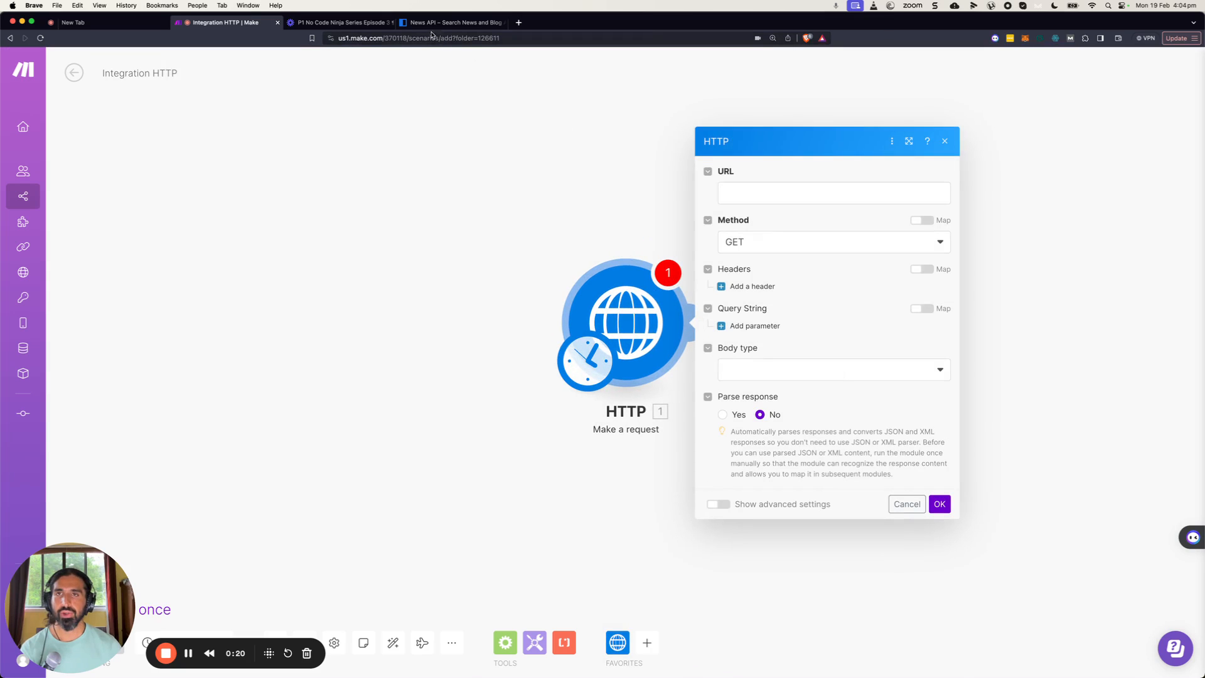
Copy the sample request URL for Apple articles from the News API homepage.
left_click(453, 22)
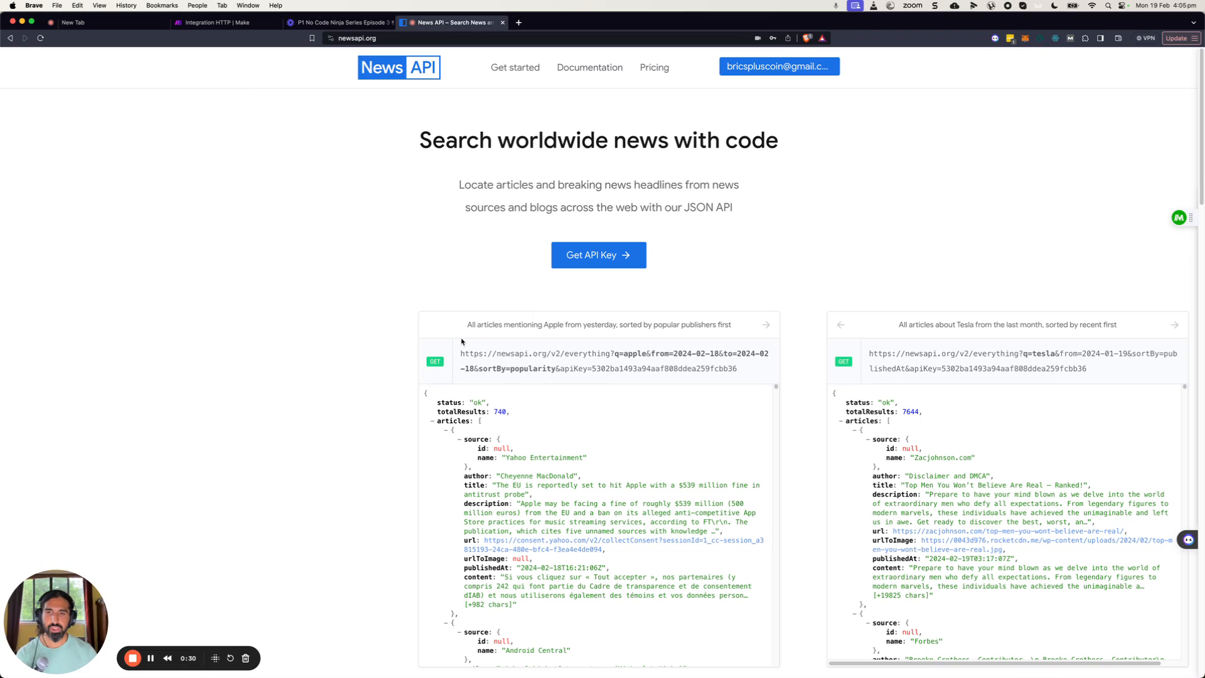
left_click_drag(460, 351, 769, 369)
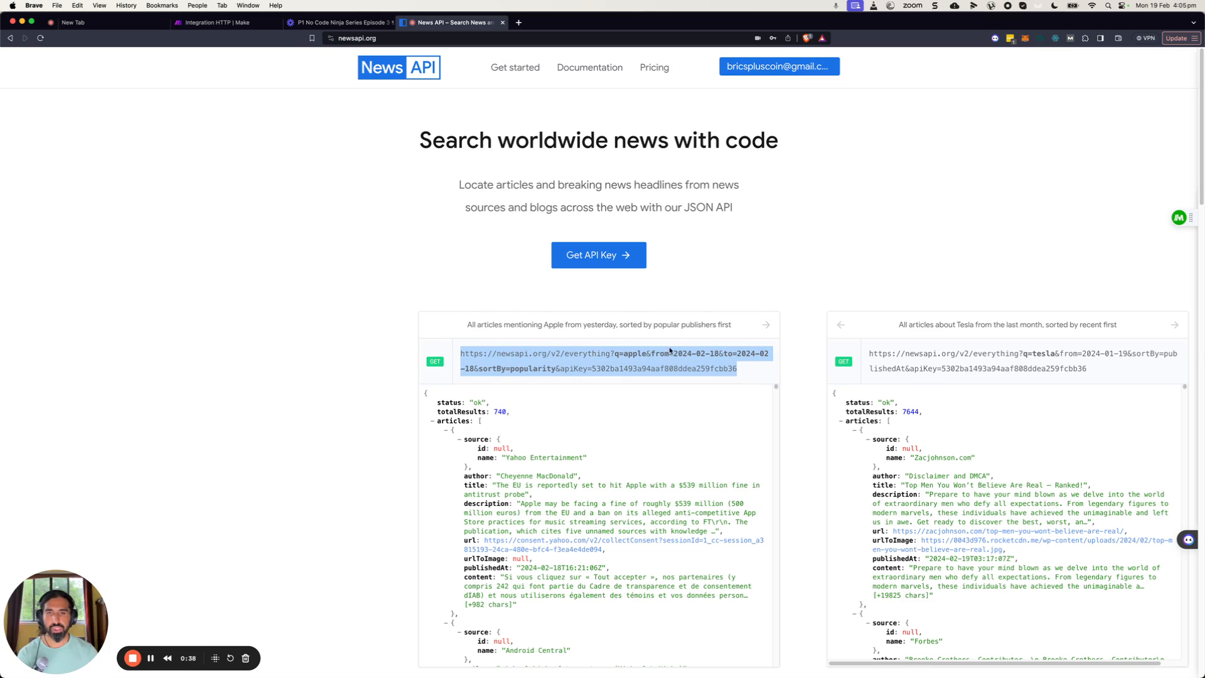
left_click(619, 355)
left_click_drag(616, 355, 625, 355)
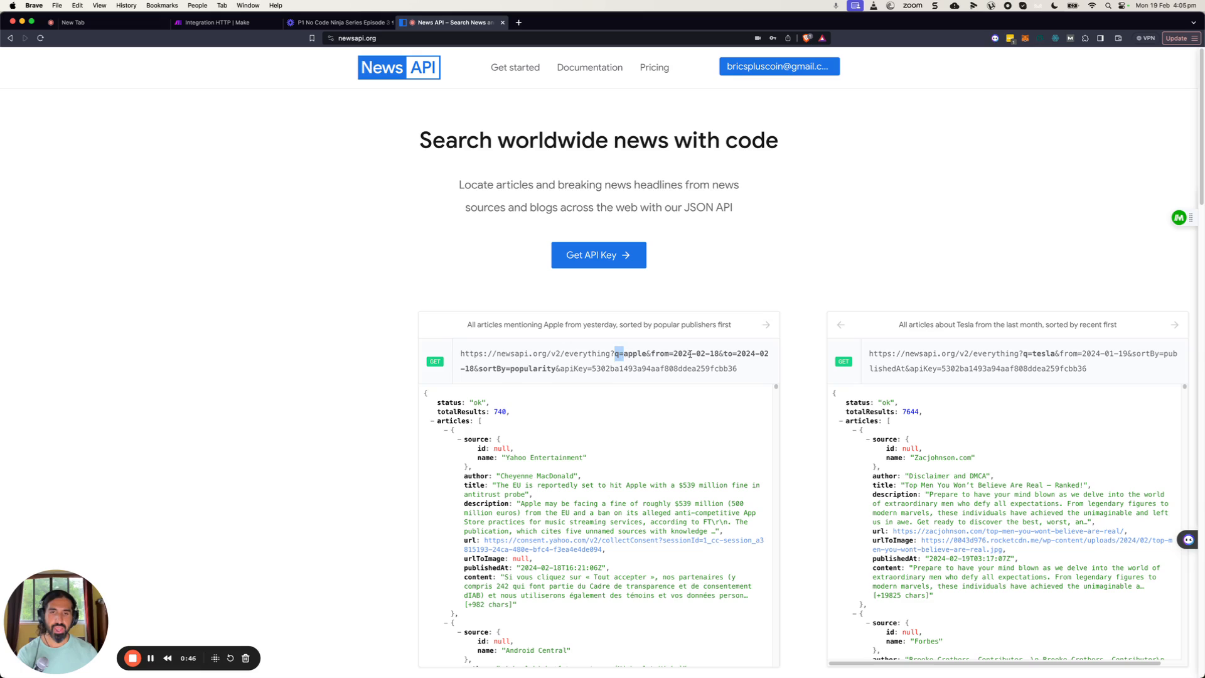
left_click(669, 353)
left_click_drag(676, 353, 757, 353)
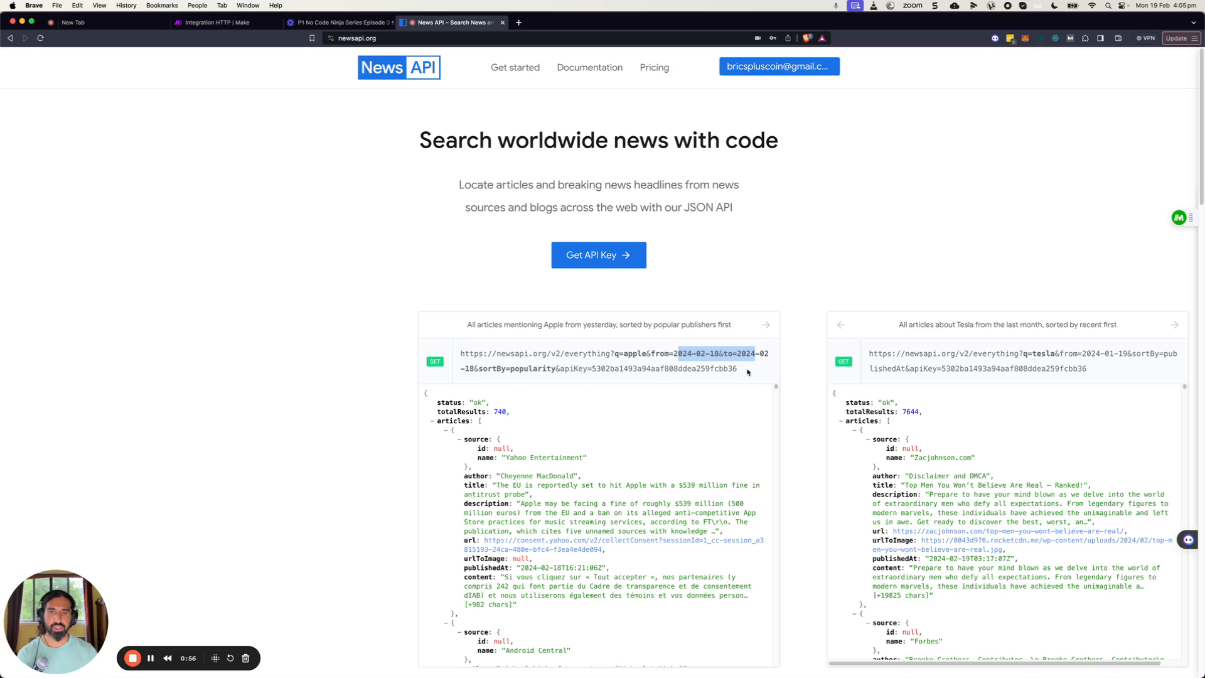
left_click_drag(741, 369, 587, 369)
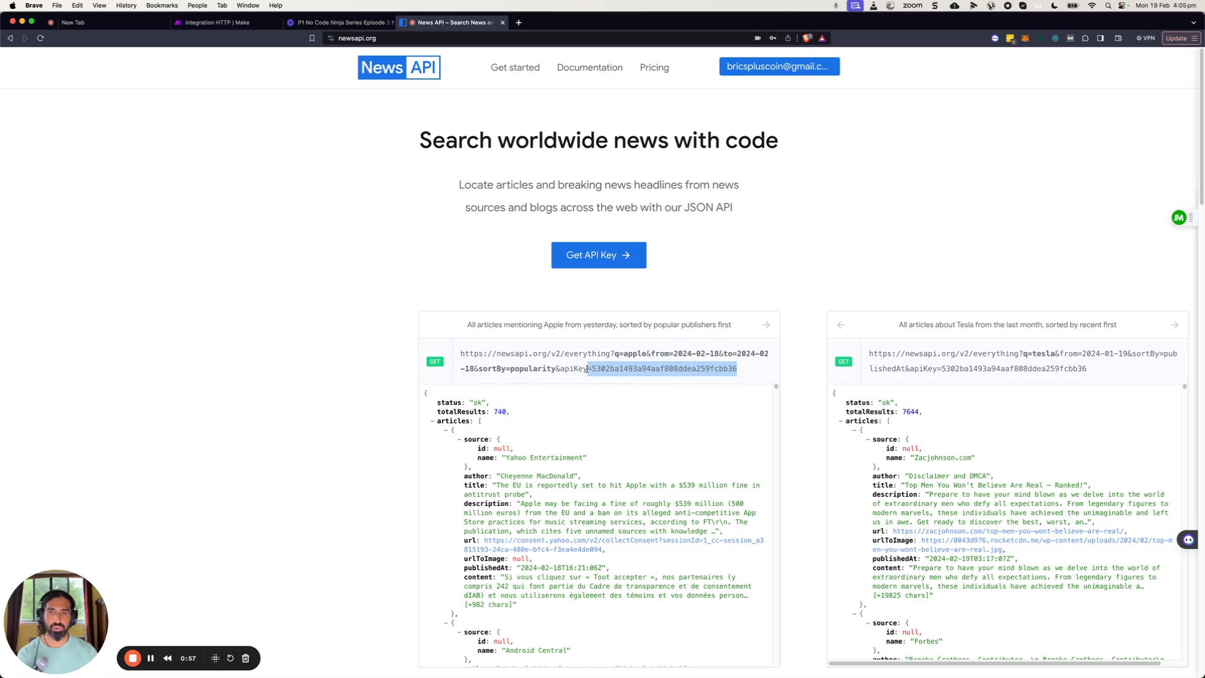
left_click(747, 371)
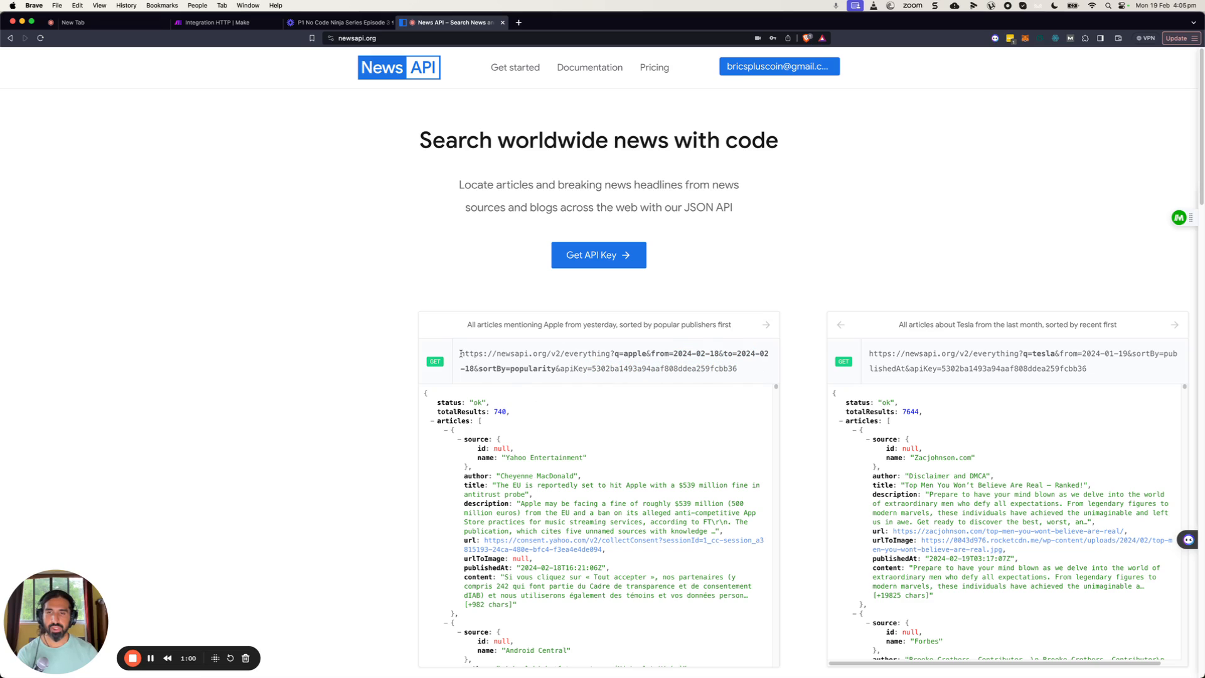
left_click_drag(461, 354, 747, 373)
key("cmd+c")
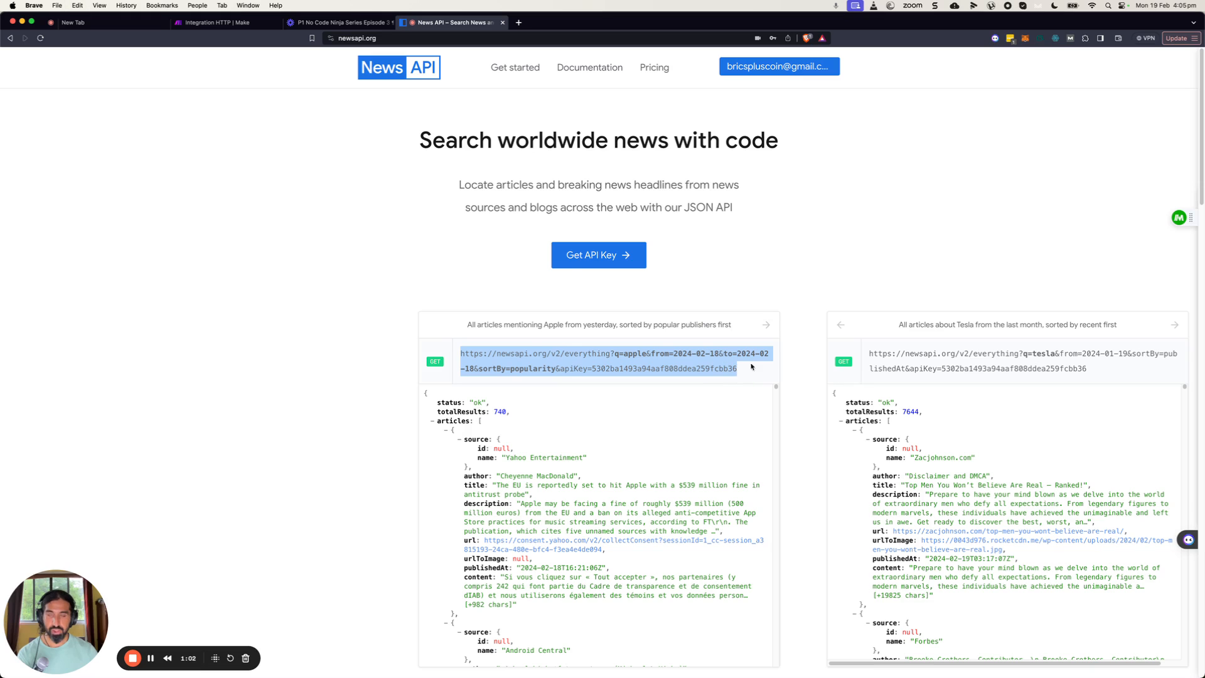
Paste the copied request URL, including its API key, into the HTTP module's URL field.
left_click(216, 23)
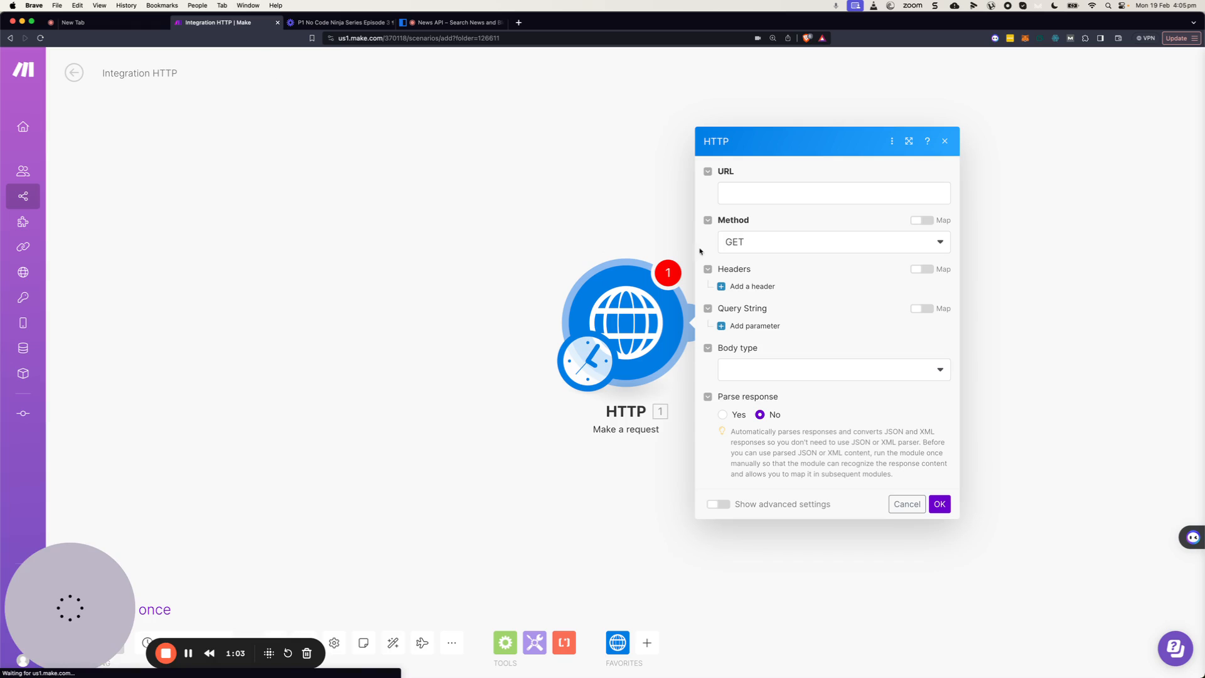
left_click(753, 190)
key("cmd+v")
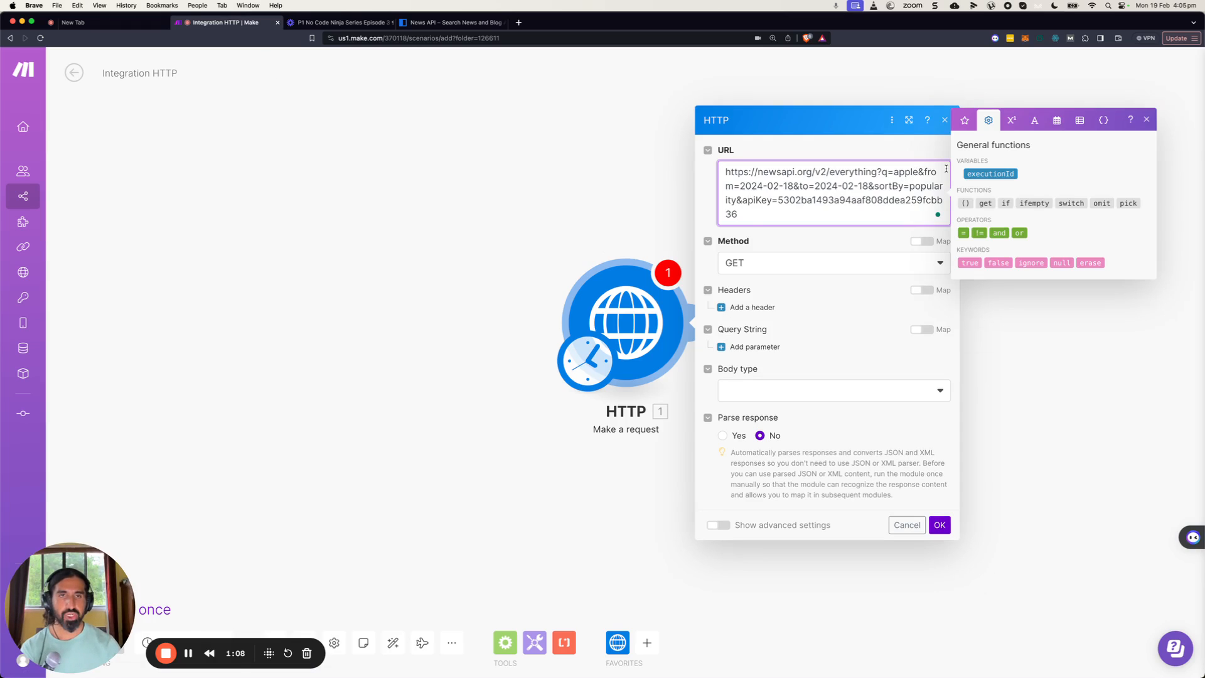
Set the URL's q search parameter to AI Automation.
key("BackSpace")
key("BackSpace")
key("BackSpace")
key("BackSpace")
key("BackSpace")
type("A")
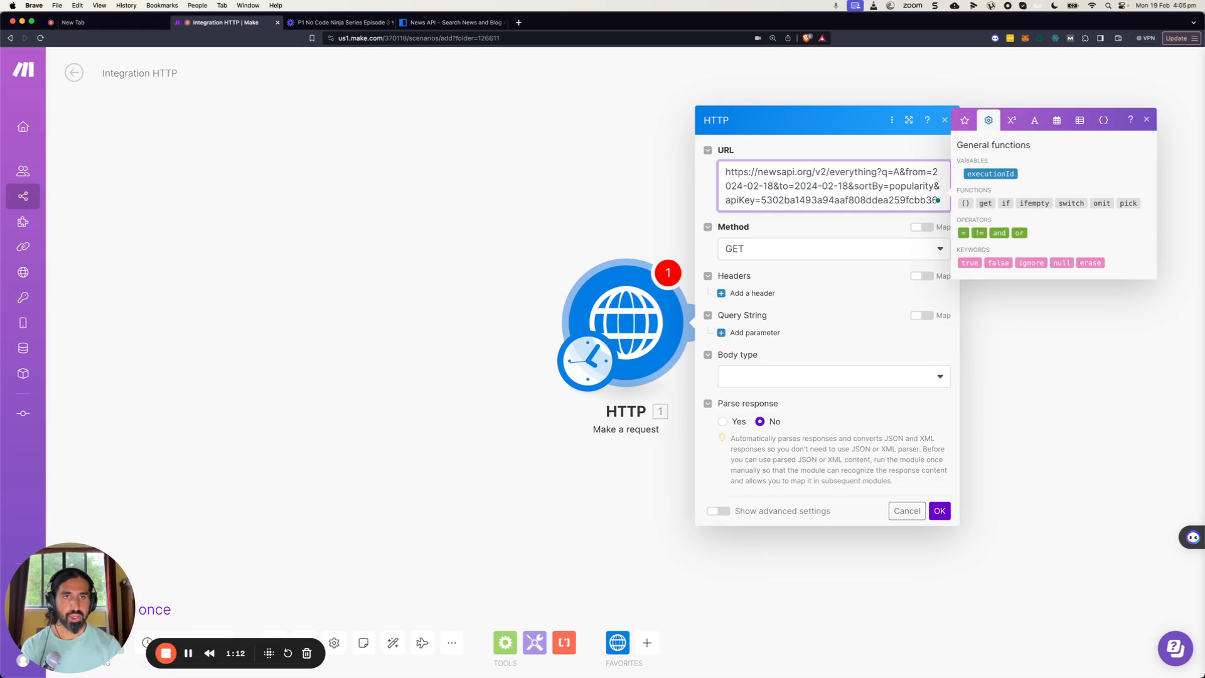
type("I Automation")
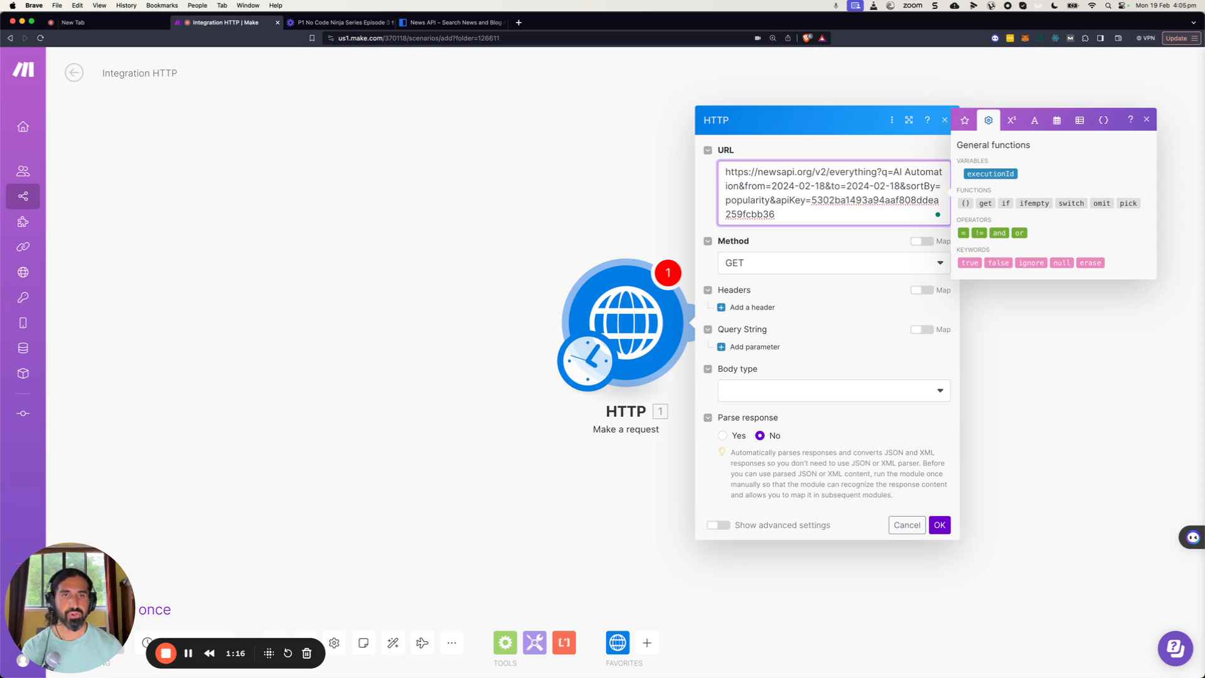
Replace the URL's from and to dates with addDays(formatDate(now; YYYY-MM-DD); -1) and confirm the module settings.
left_click(824, 220)
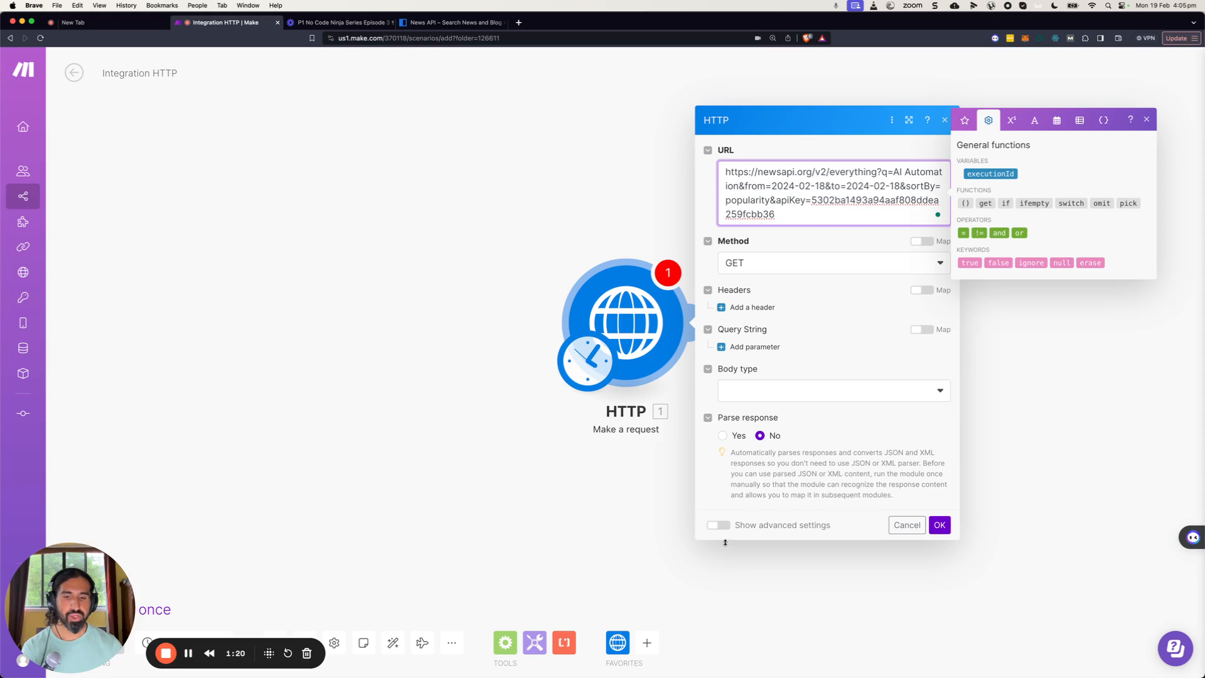
key("super+Tab")
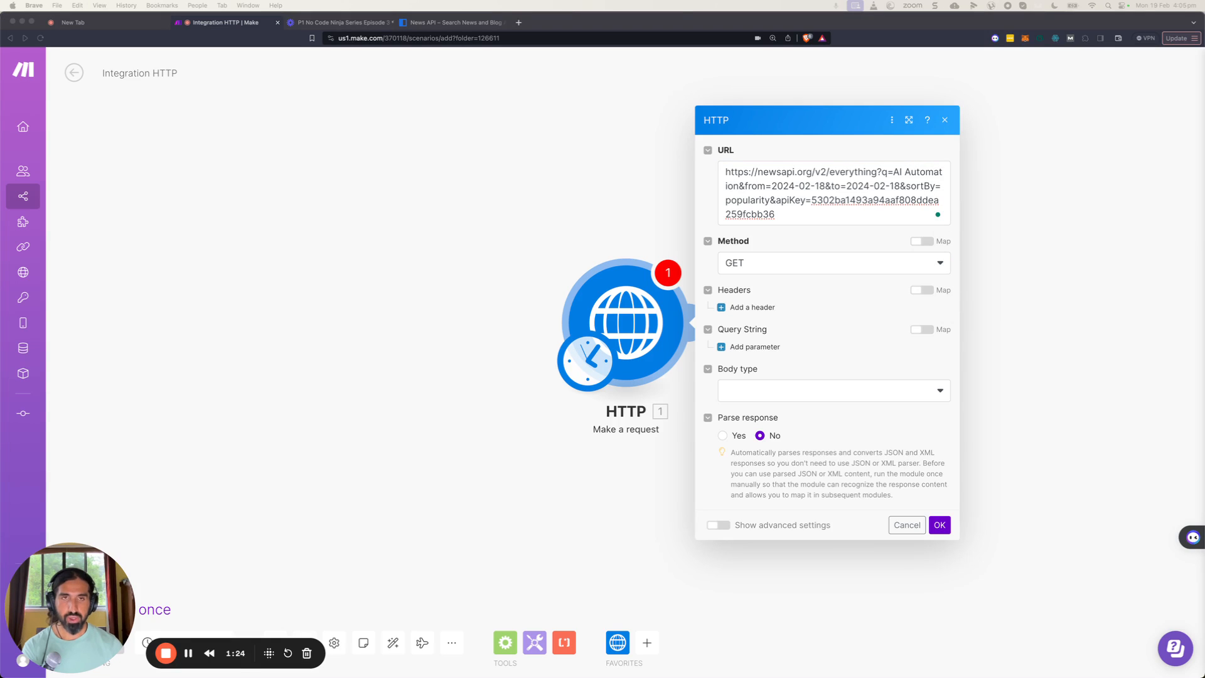
left_click(760, 186)
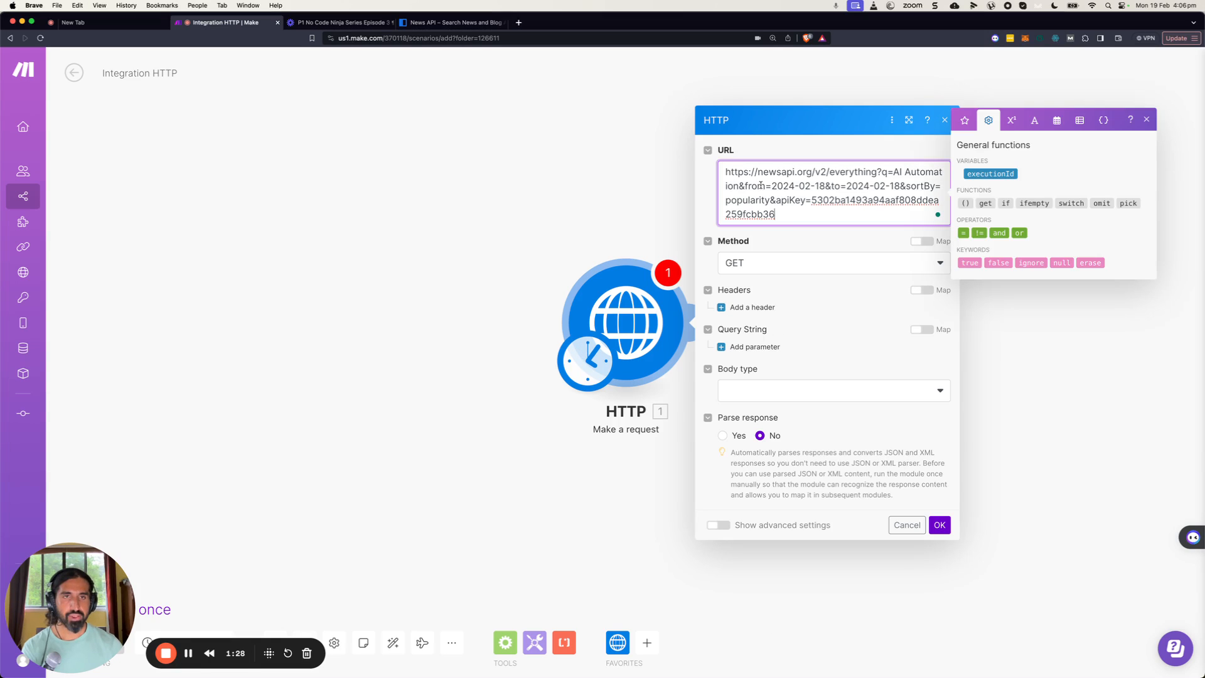
left_click(900, 186, "shift")
type("addDays(formatDate(now; YYYY-MM-DD); -1)")
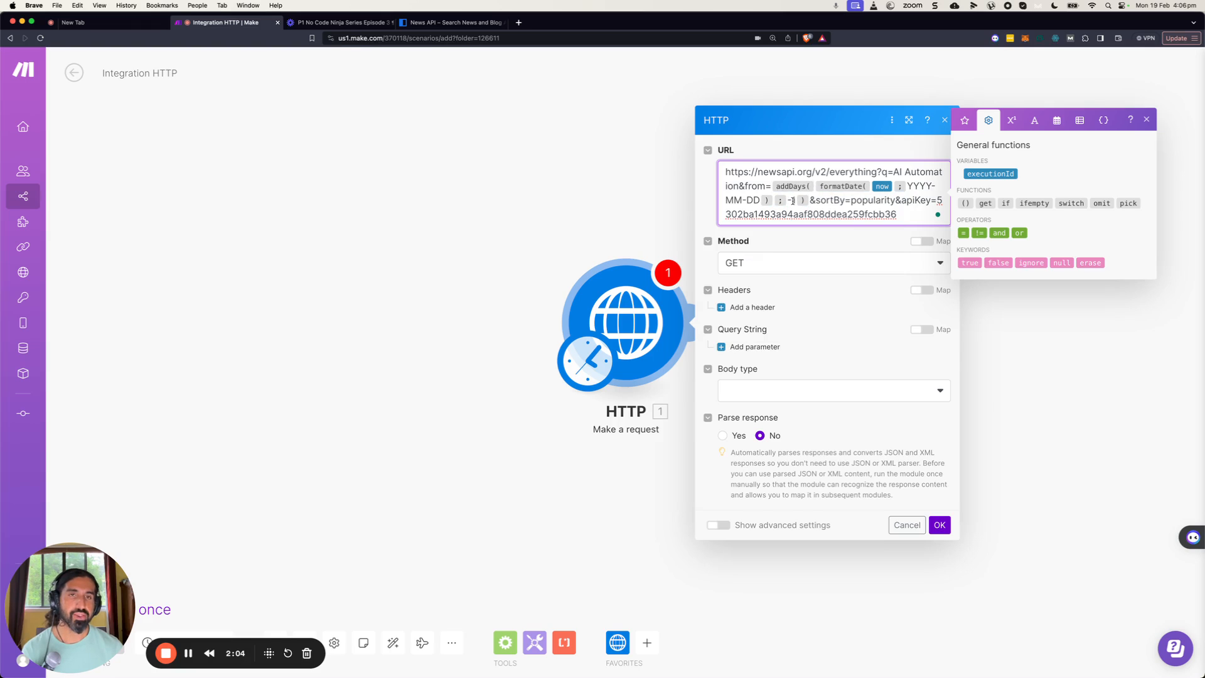
mouse_move(773, 186)
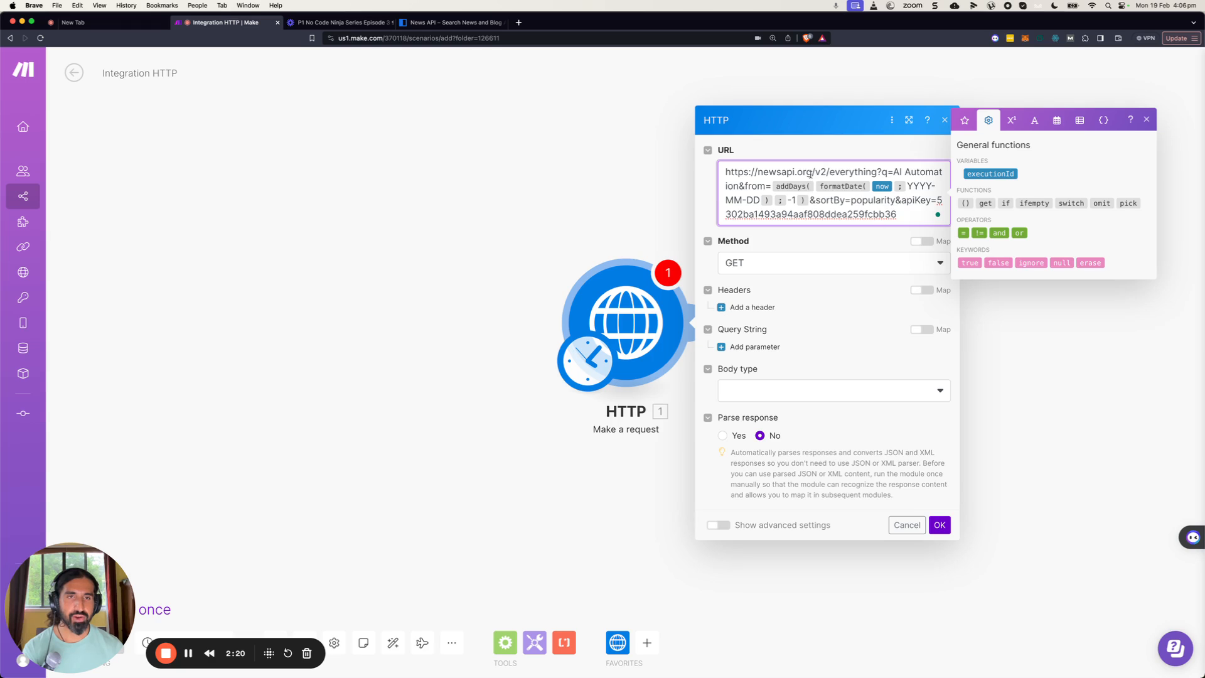
left_click(940, 526)
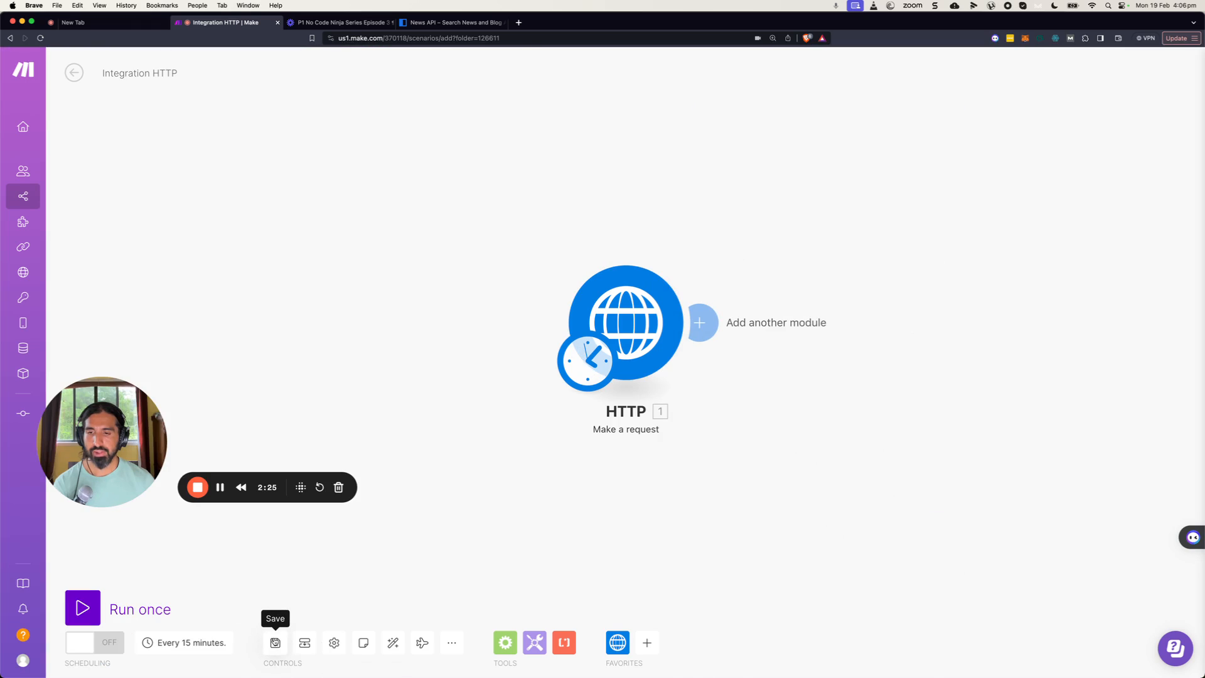
Save the scenario and run it once.
left_click(275, 642)
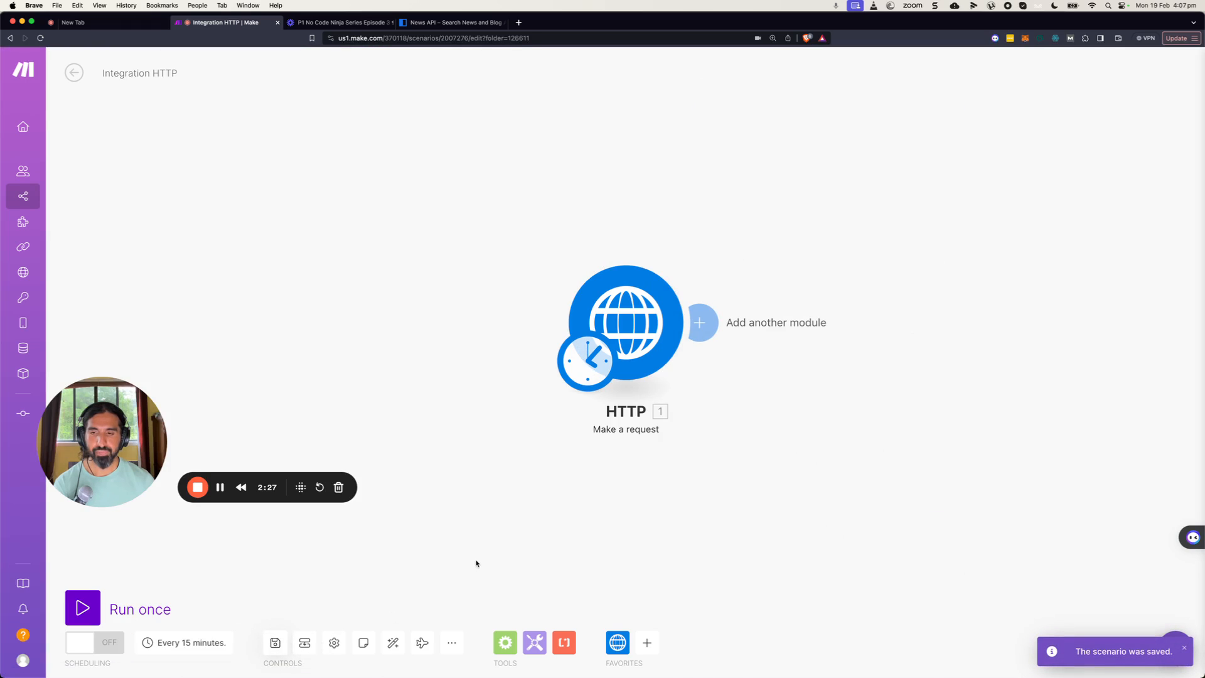
left_click(83, 608)
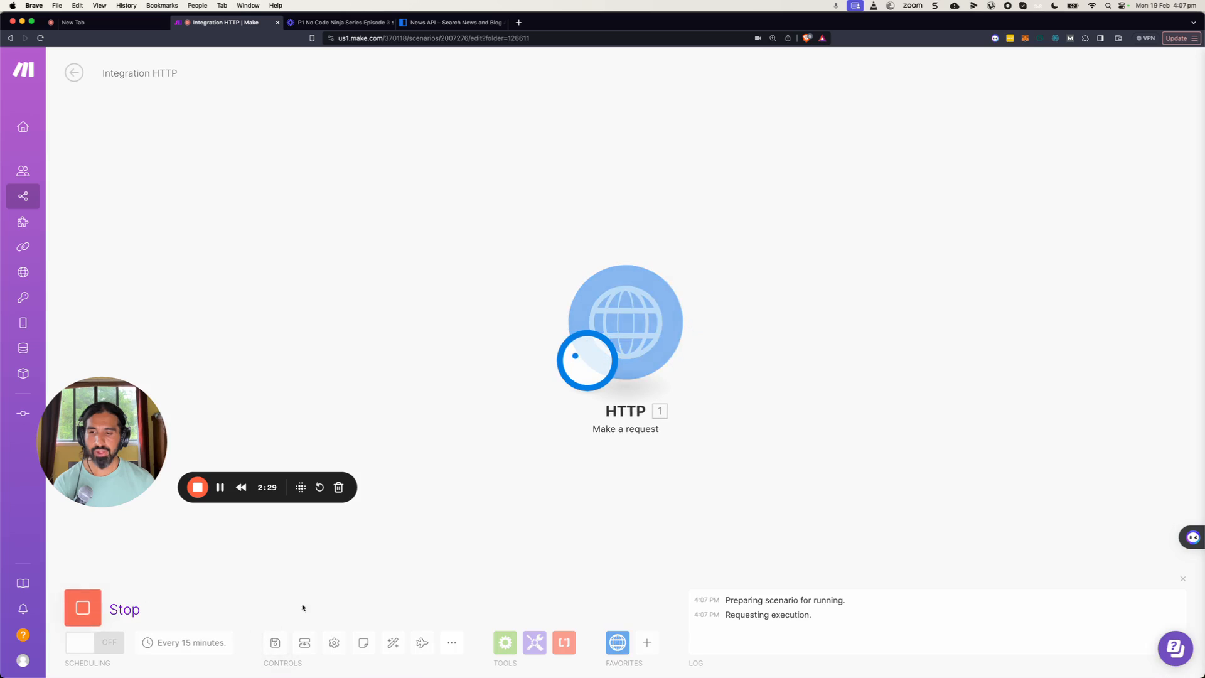
Inspect the HTTP module's output bundle and its raw Data field.
left_click(700, 250)
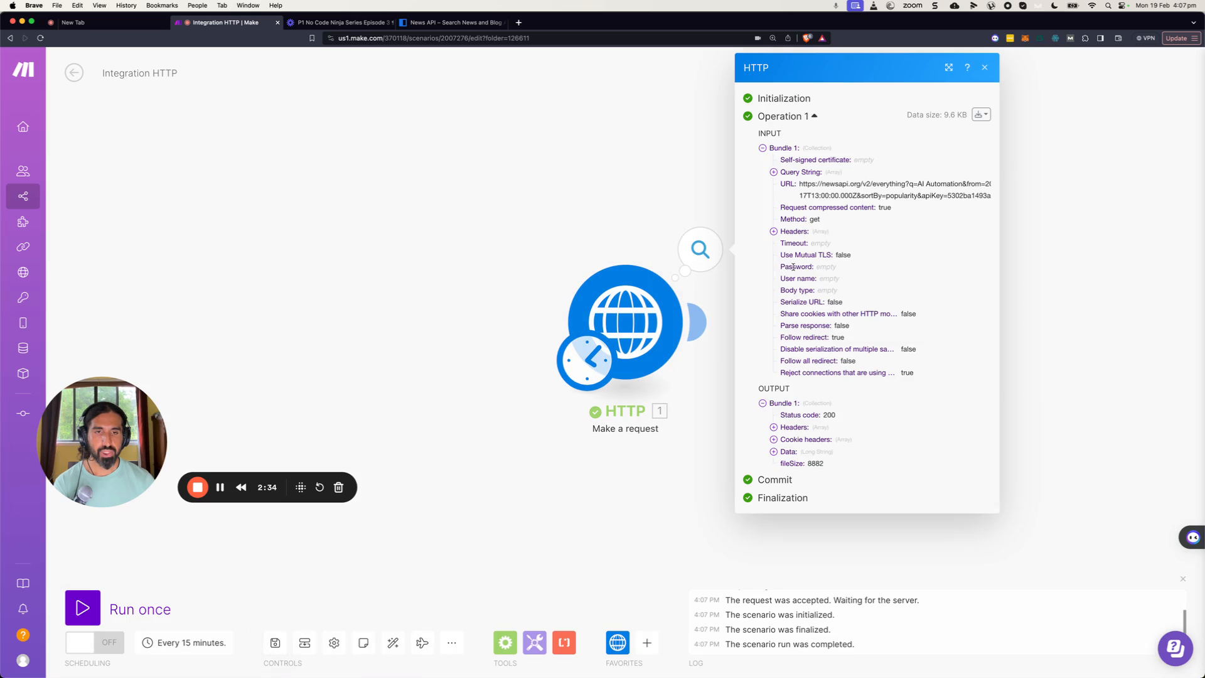
left_click(773, 452)
scroll(843, 432, "down", 10)
scroll(842, 430, "up", 6)
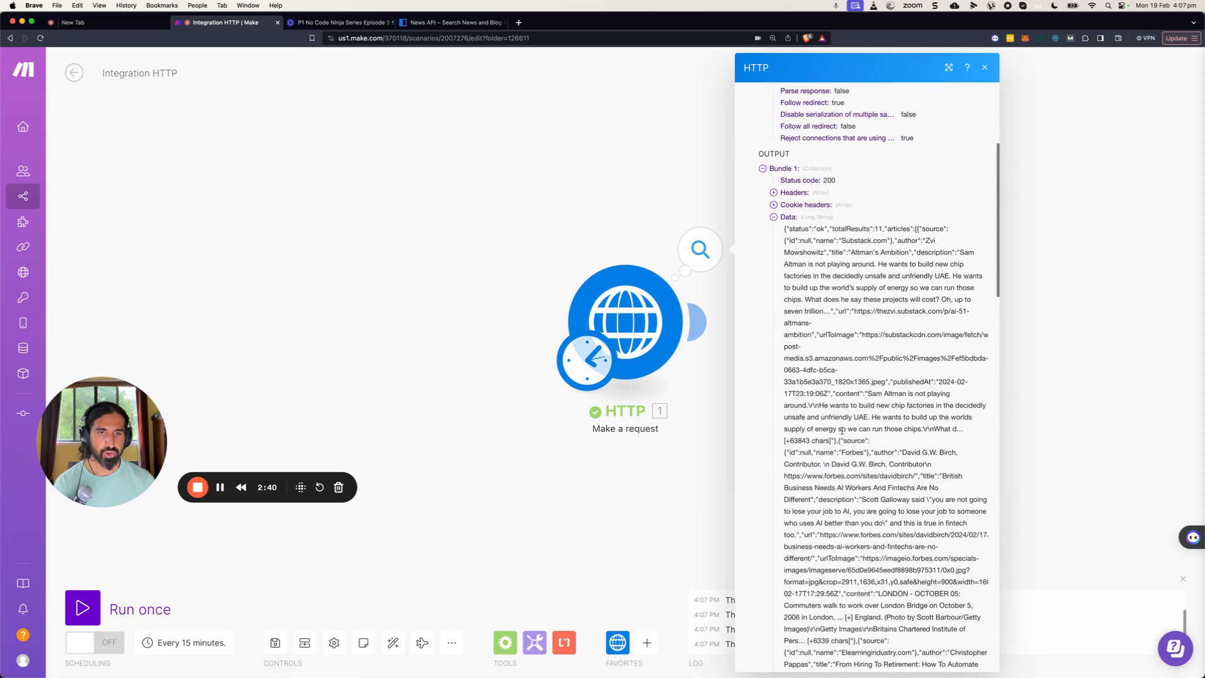
scroll(851, 581, "down", 10)
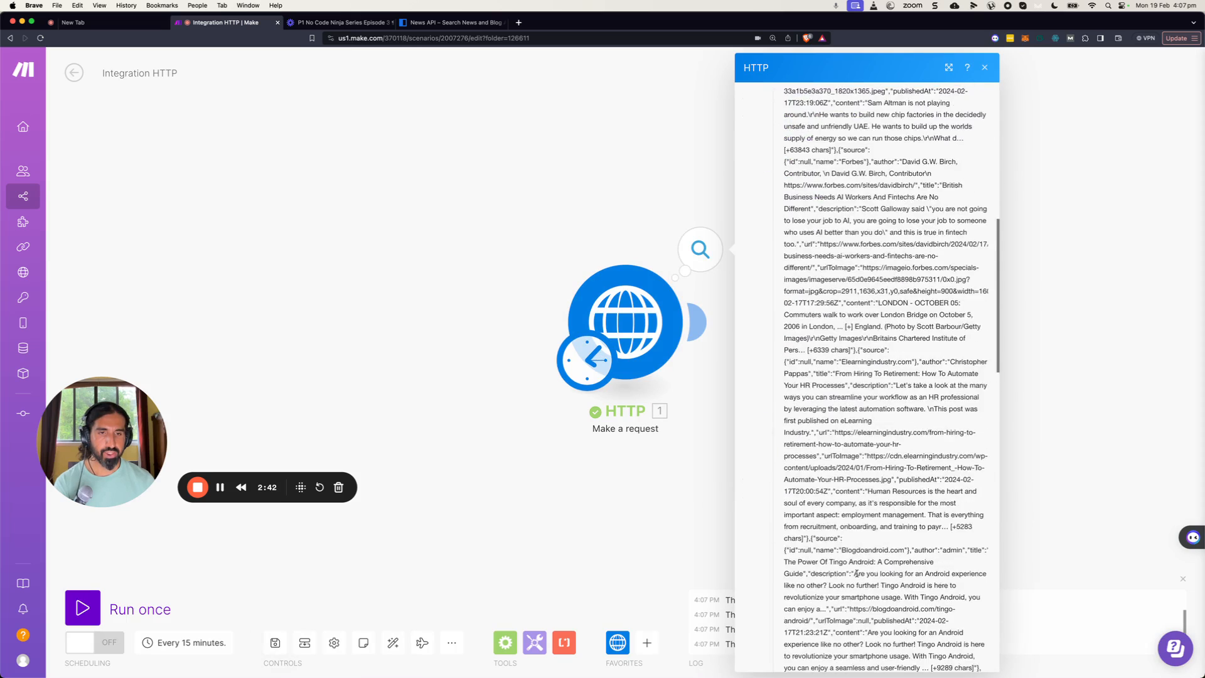
left_click(685, 403)
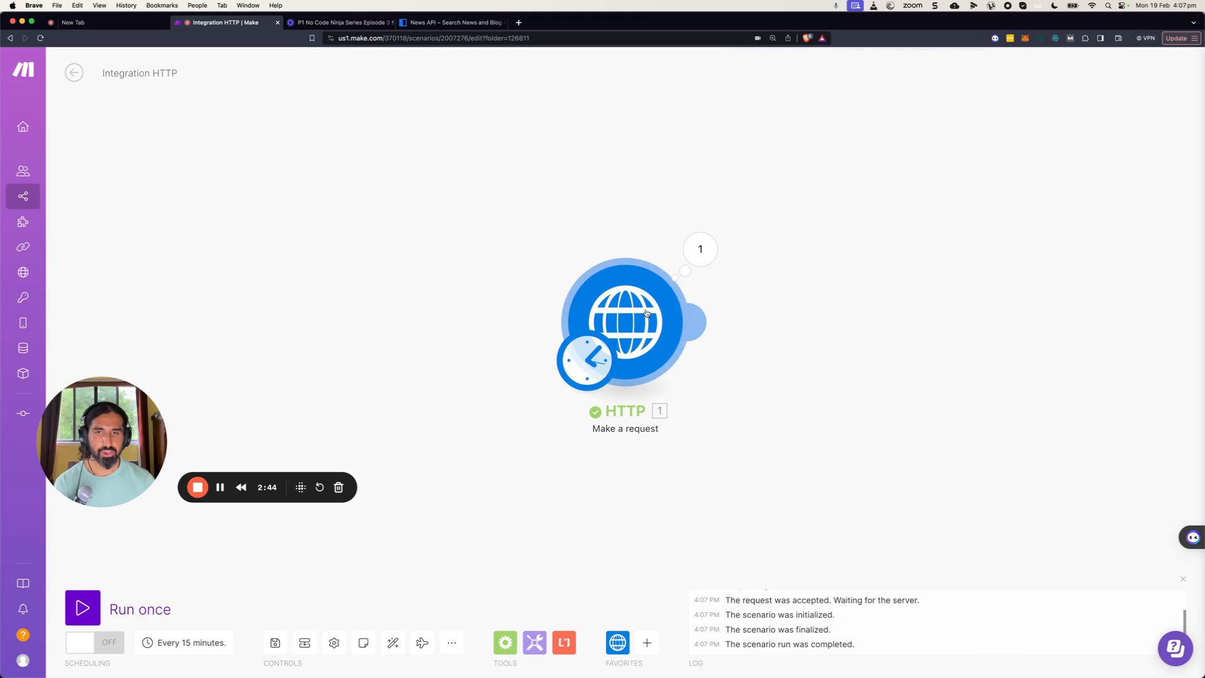
Set the HTTP module's Parse response option to Yes and confirm.
left_click(667, 366)
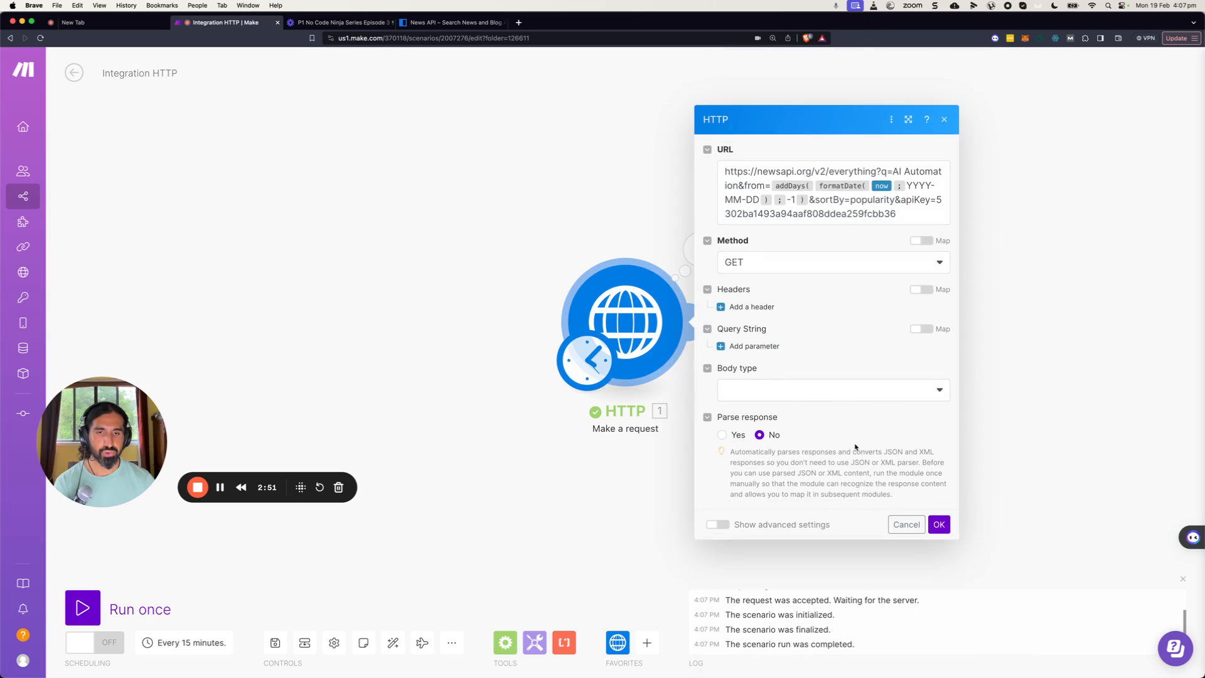
left_click(723, 435)
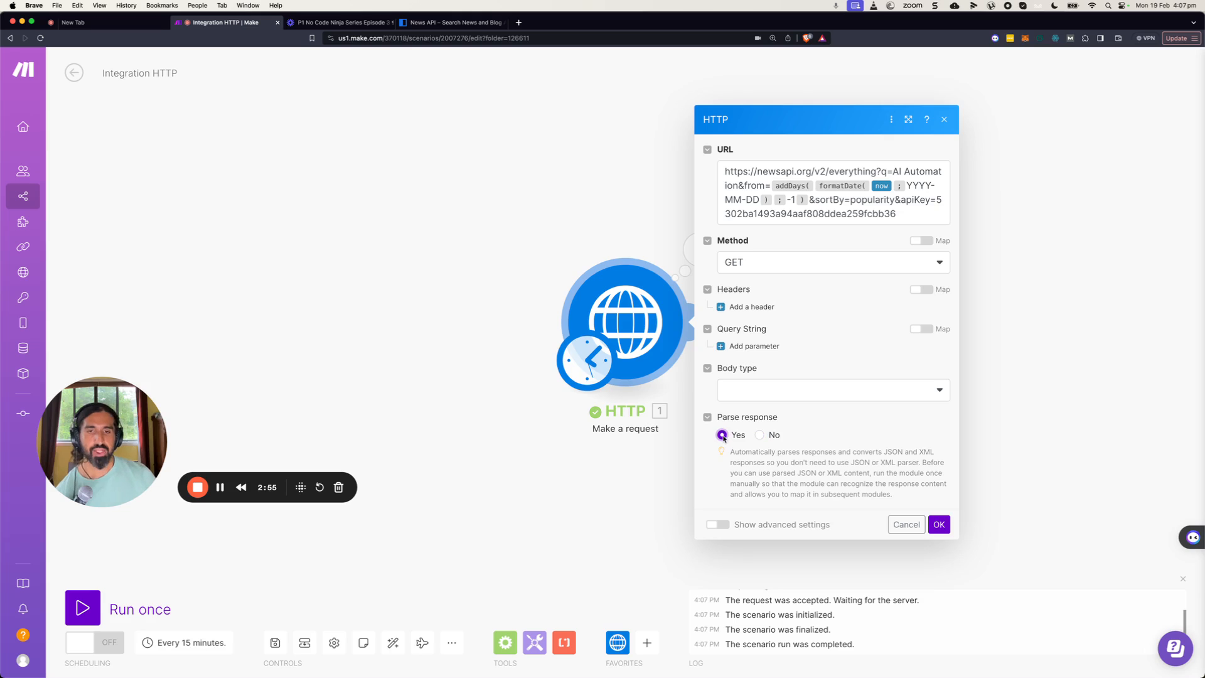
left_click(940, 525)
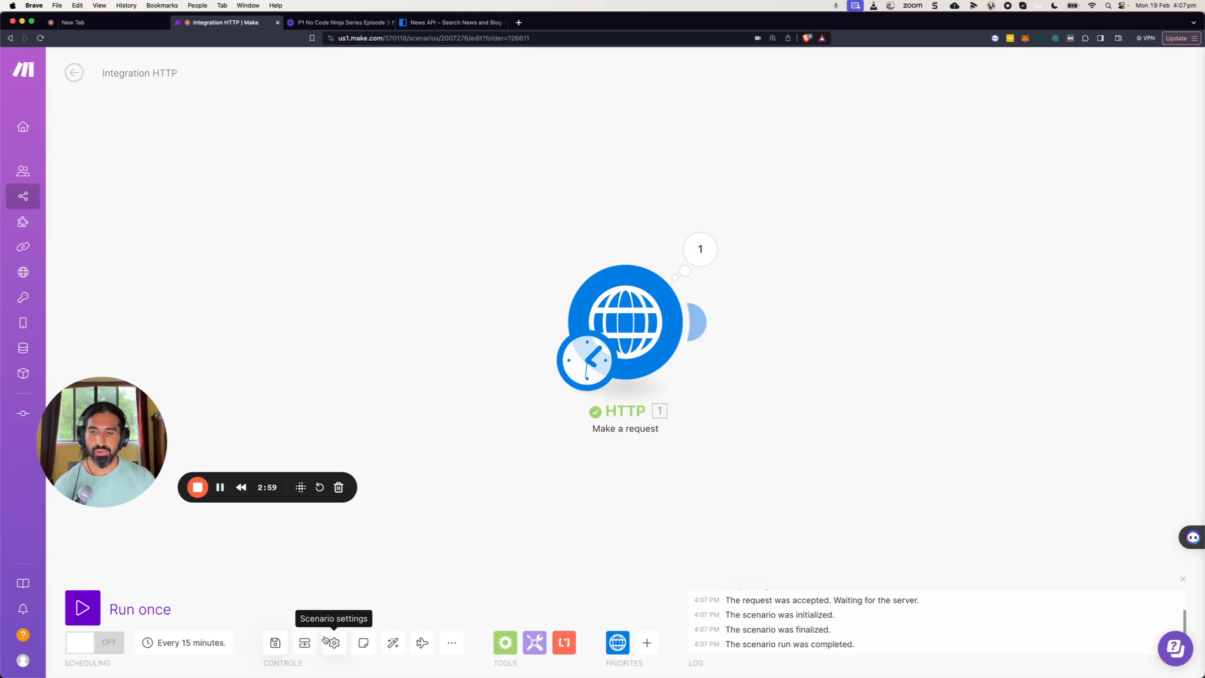
Save the scenario and run it once again.
left_click(275, 642)
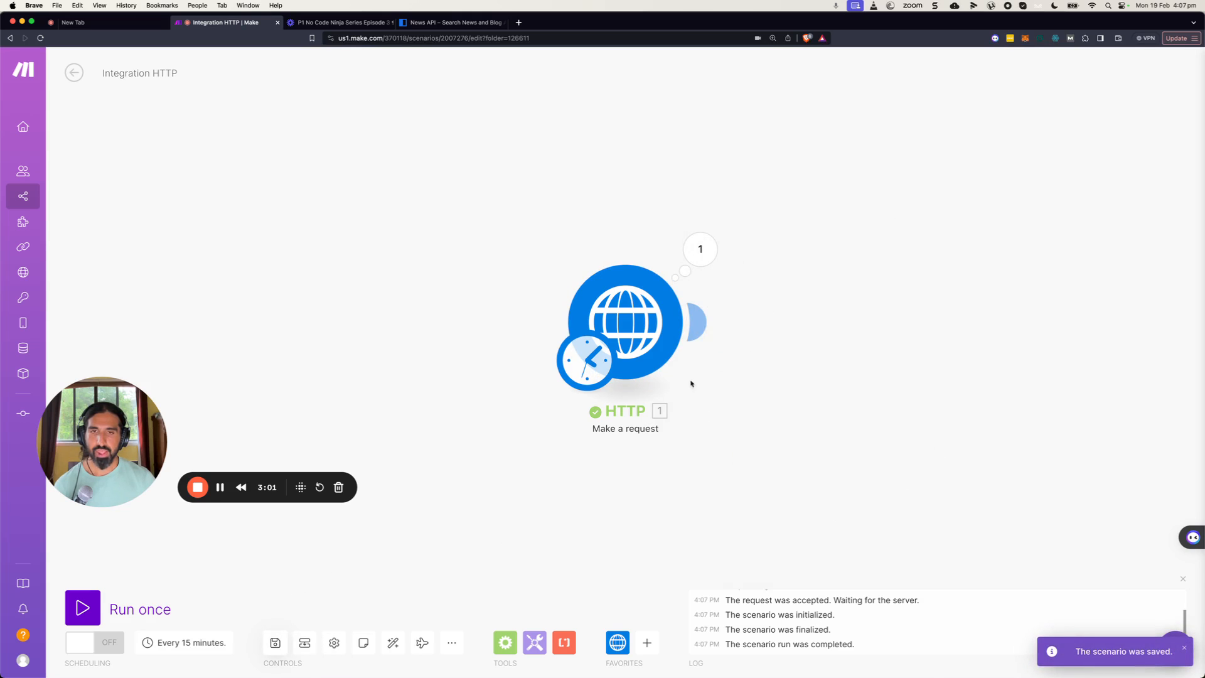
left_click(82, 608)
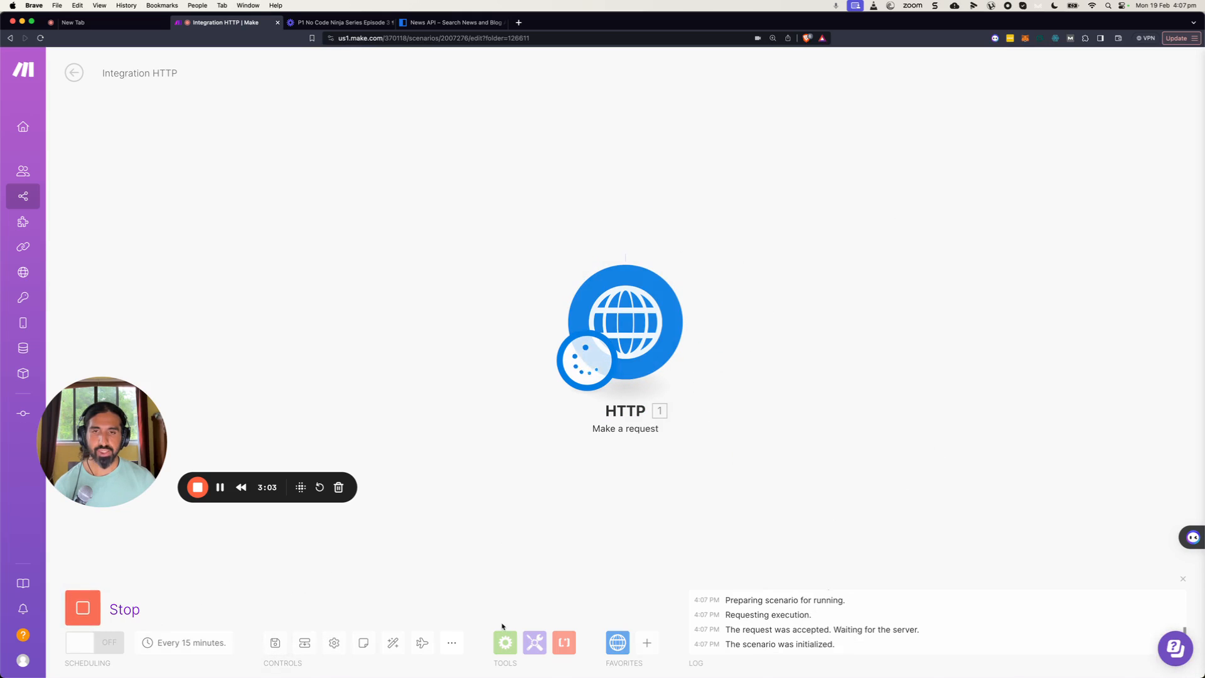
Examine the parsed output Data and the entries of its articles array.
left_click(709, 243)
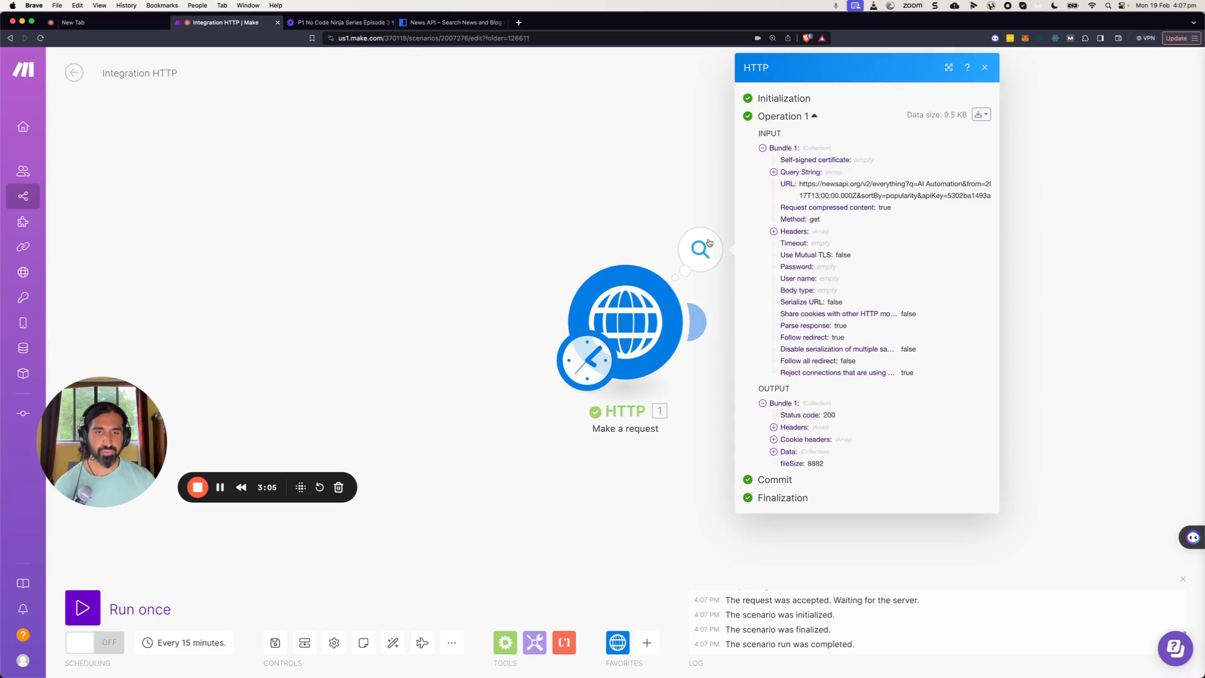
left_click(790, 453)
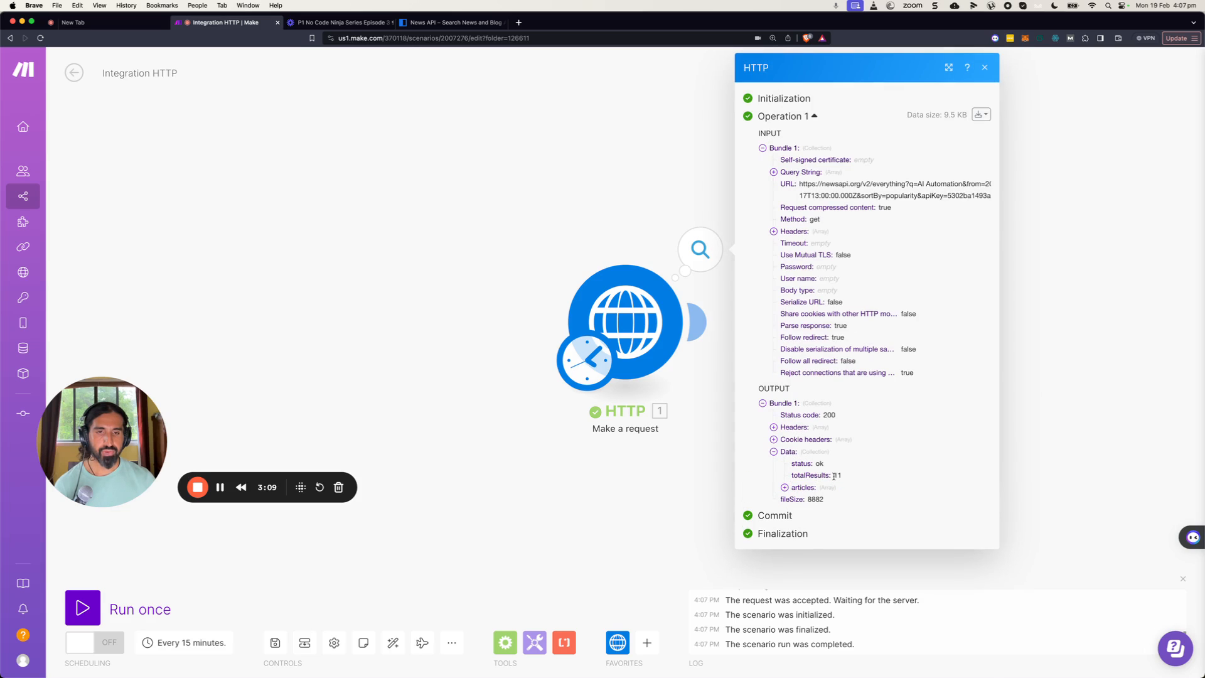
left_click(784, 487)
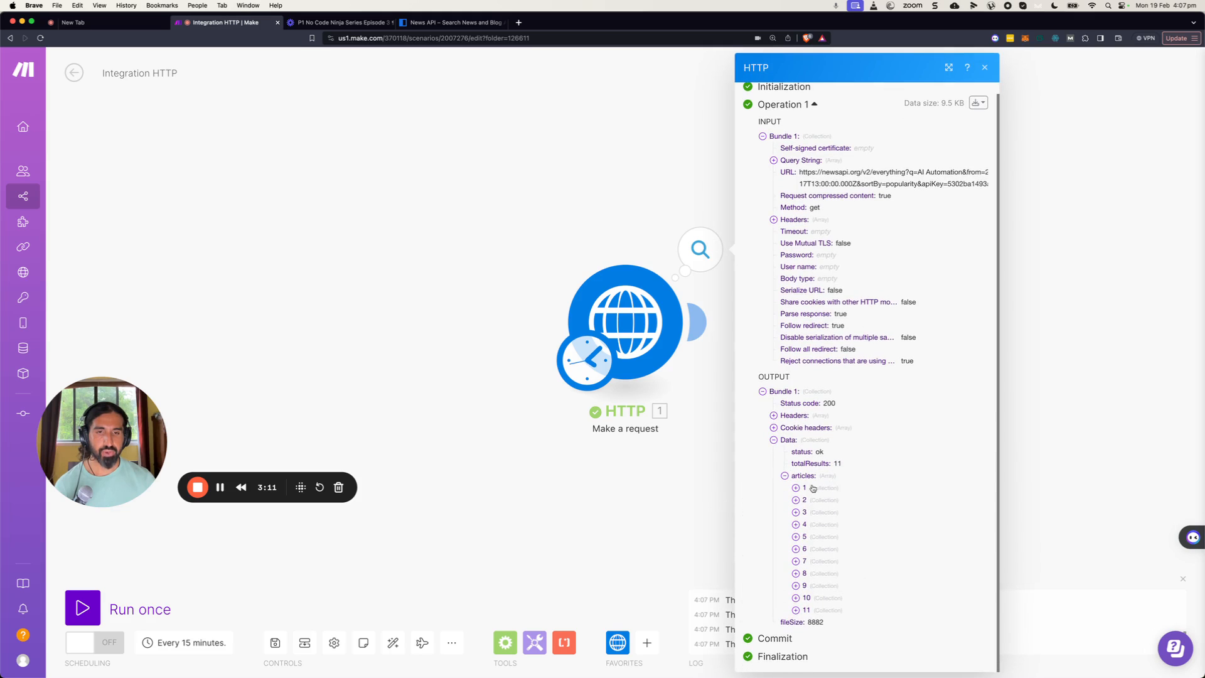
left_click(812, 488)
scroll(829, 492, "down", 3)
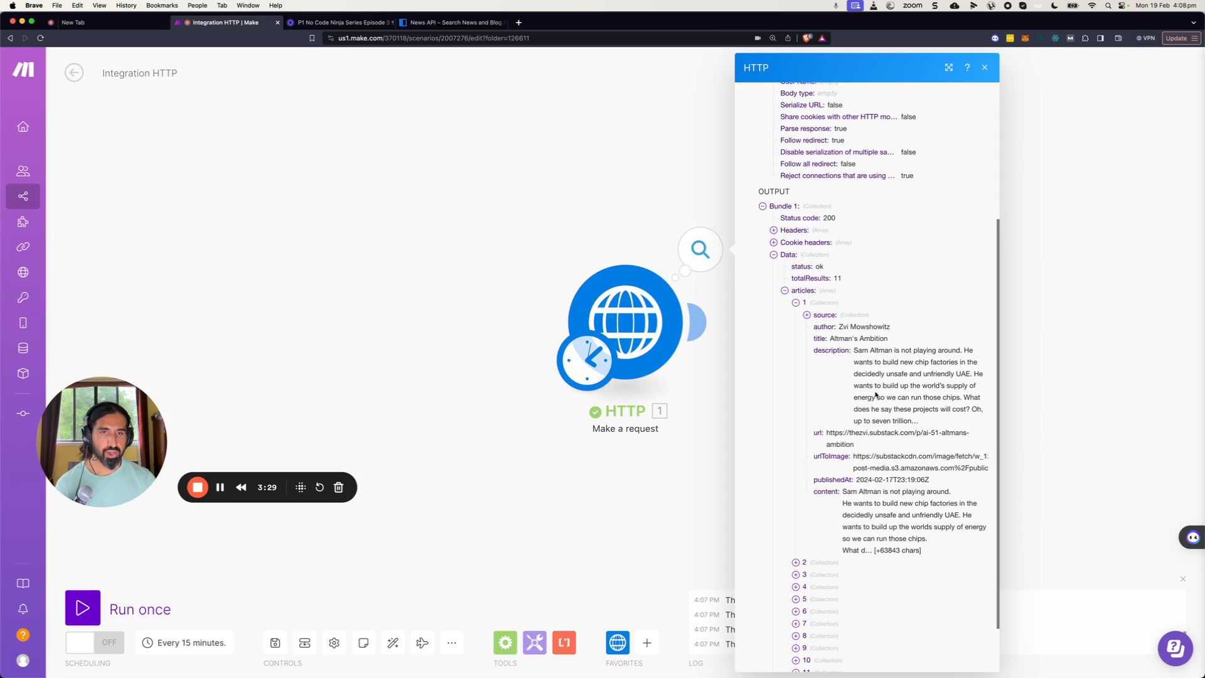
left_click(798, 304)
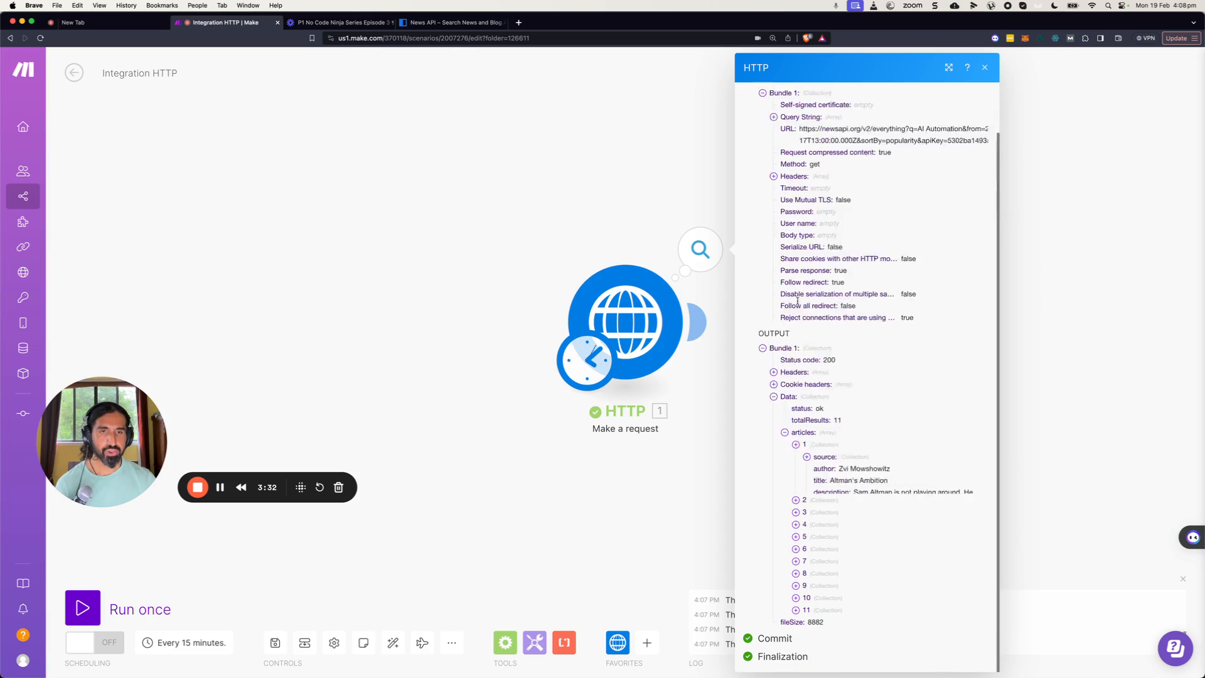
Expand the output's Data, articles array and individual article entries to examine their source, author, title, description and URL fields.
left_click(796, 498)
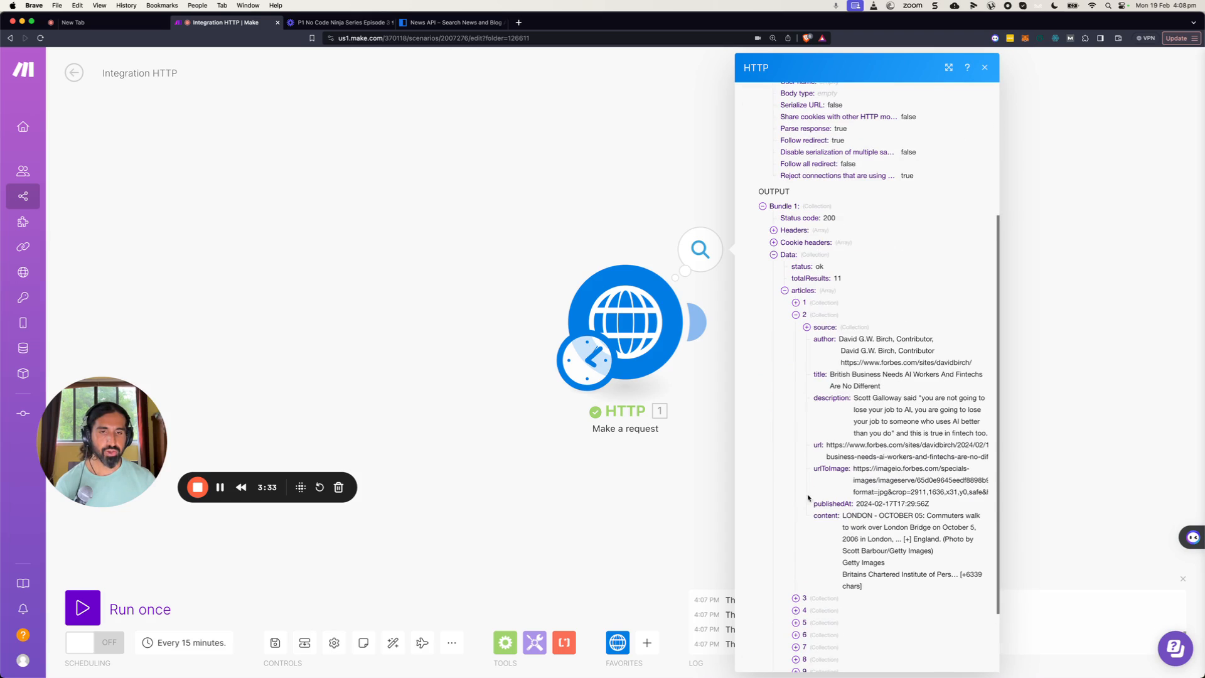
left_click(796, 315)
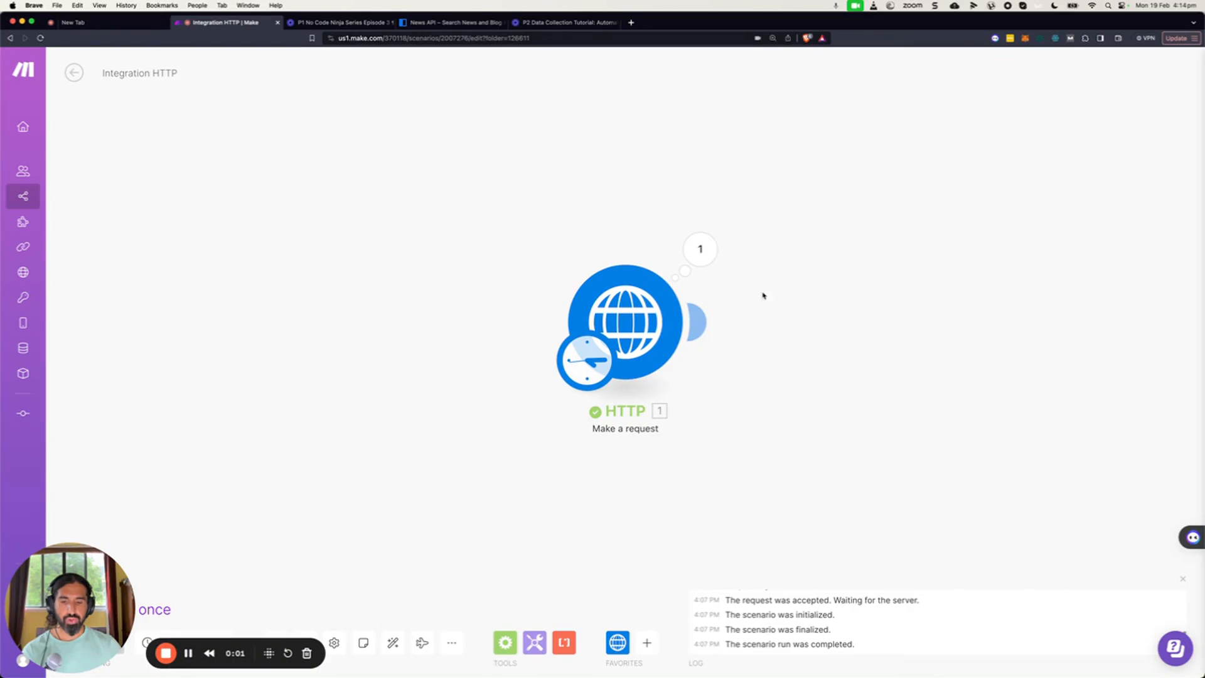
left_click(688, 261)
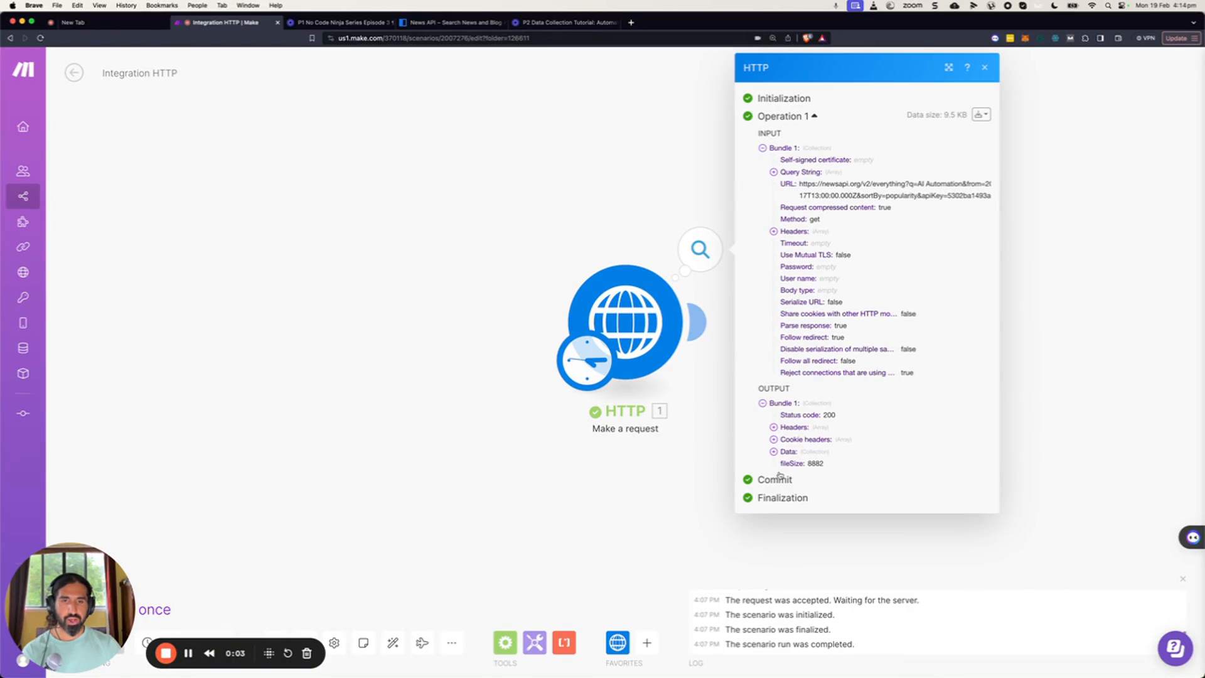
left_click(774, 453)
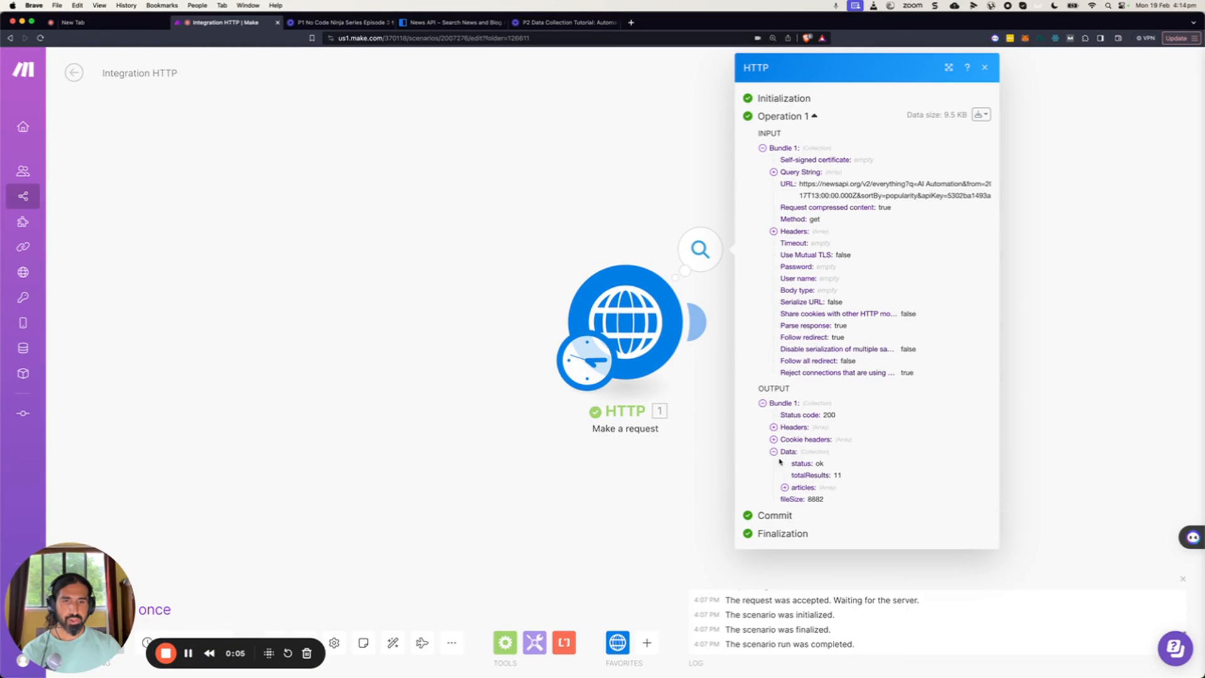
left_click(784, 487)
scroll(800, 523, "down", 1)
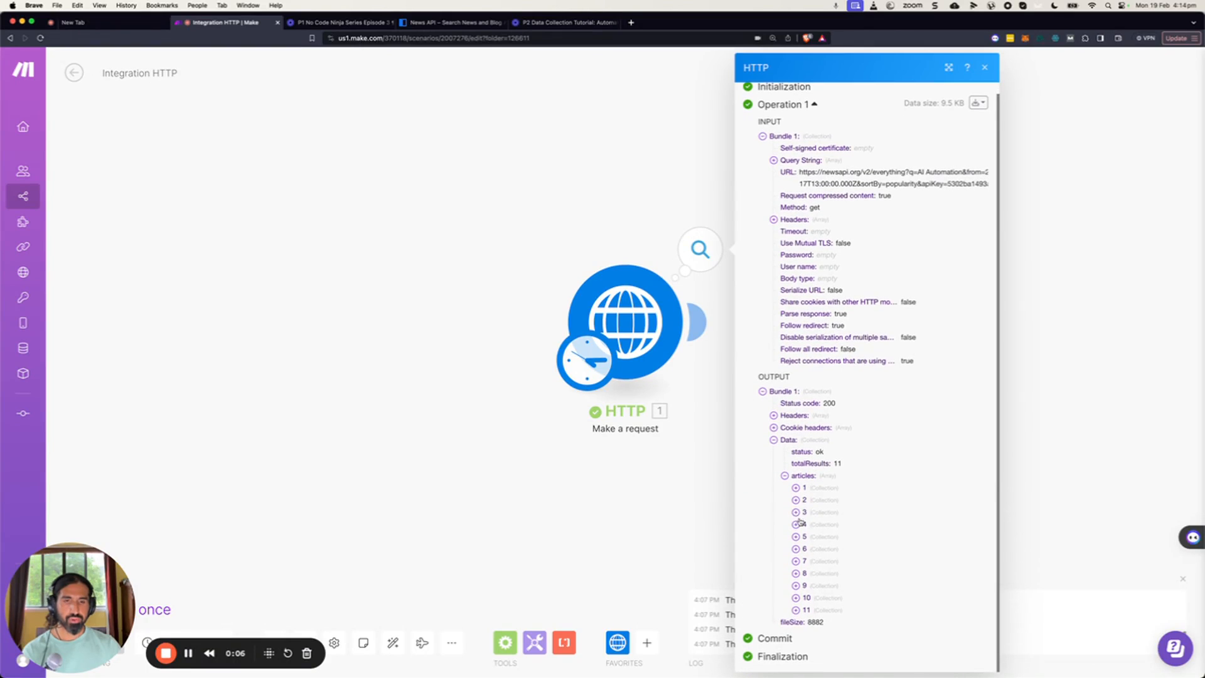
left_click(796, 488)
scroll(800, 502, "down", 5)
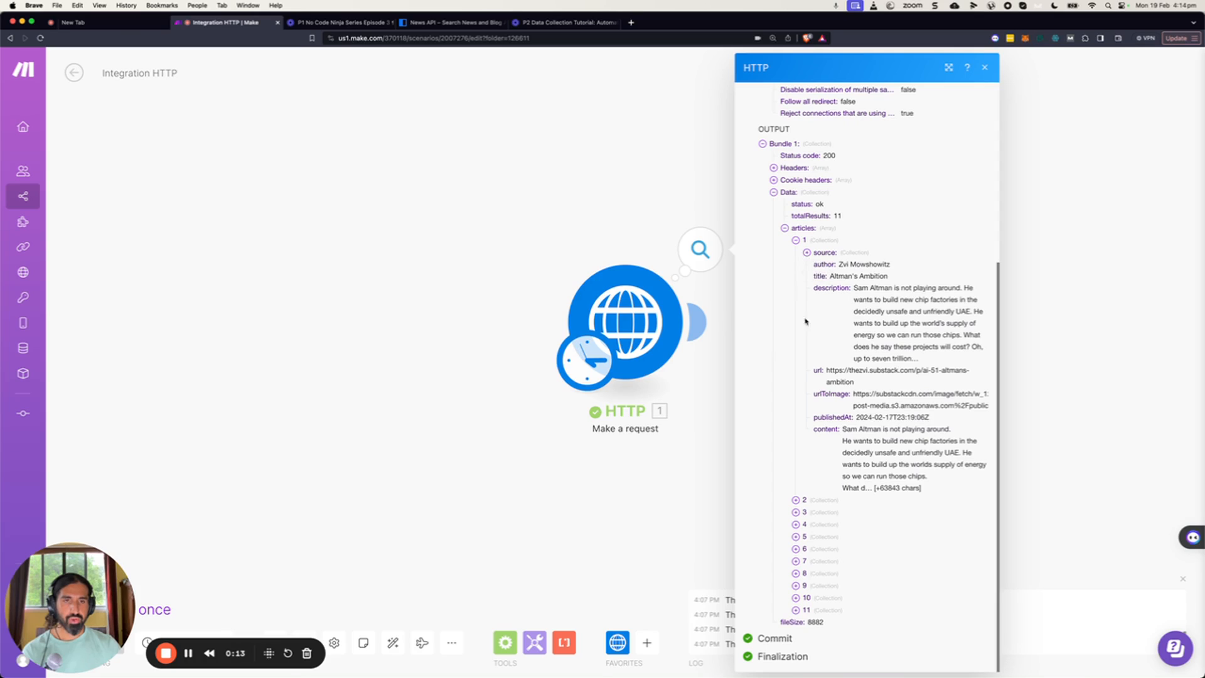
left_click(807, 253)
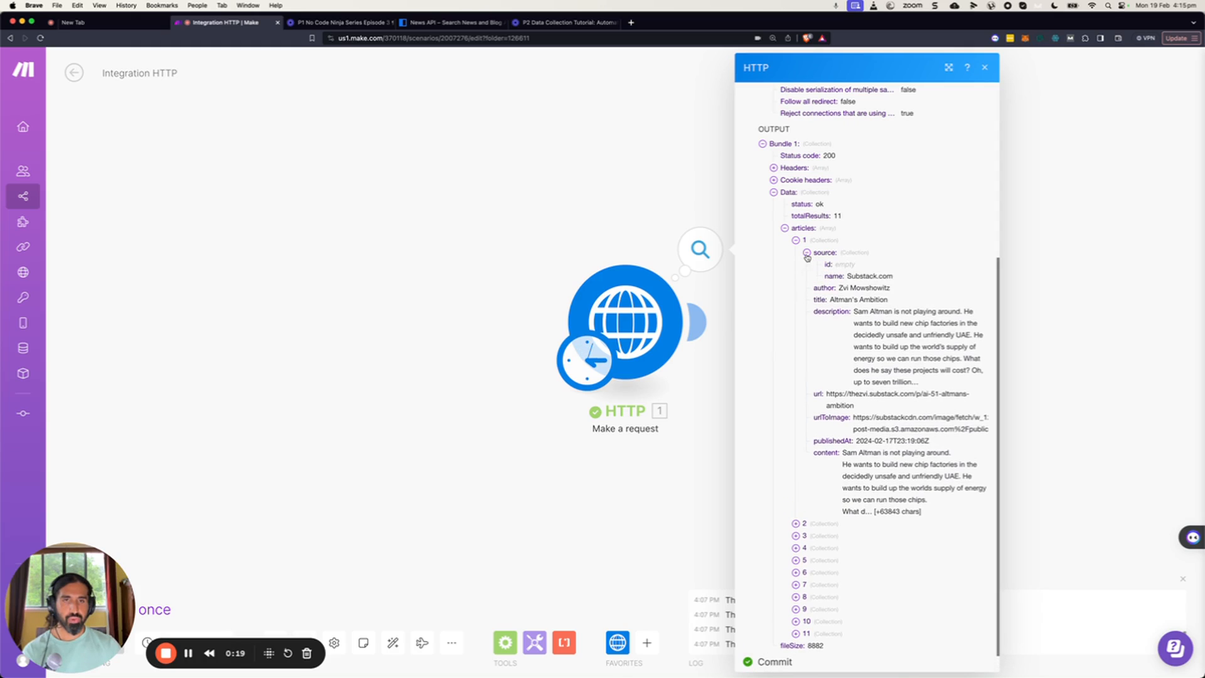
left_click(807, 253)
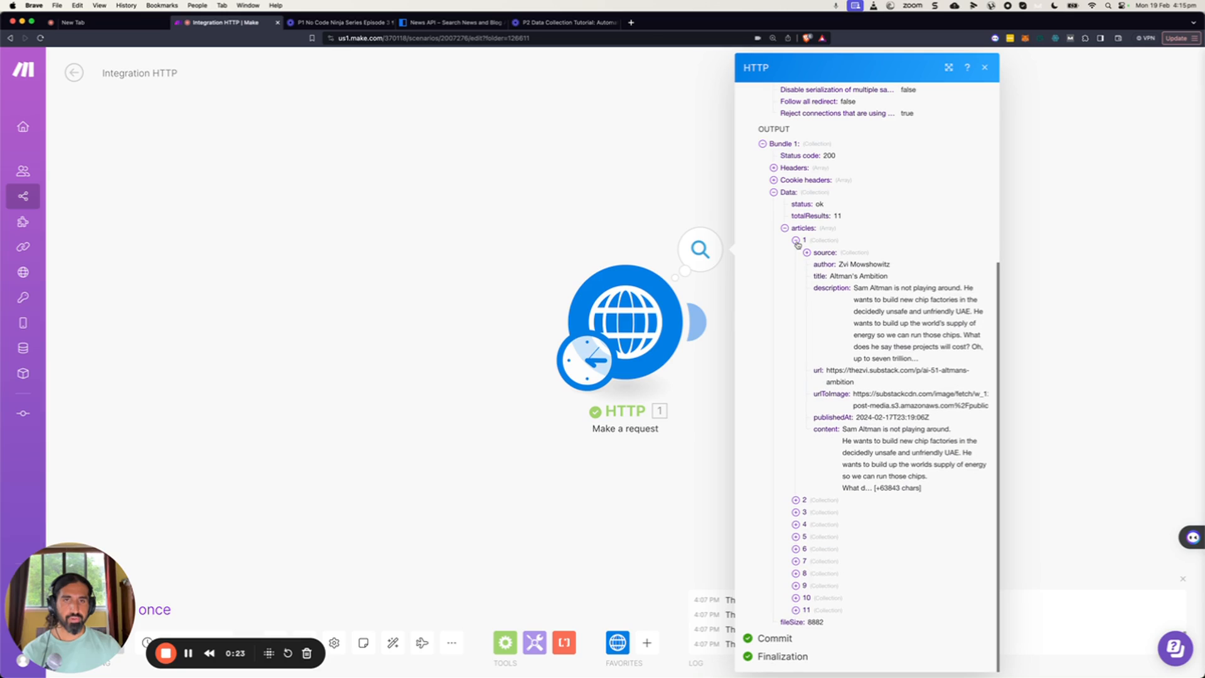
left_click(796, 241)
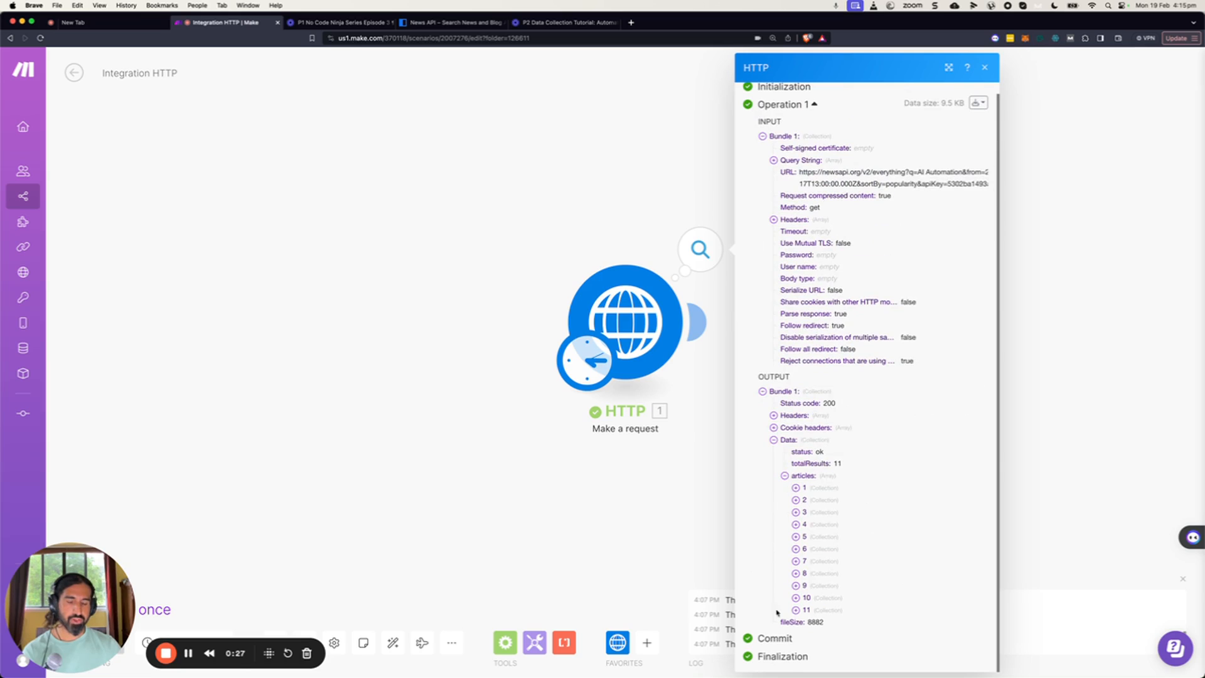
left_click(804, 488)
left_click(805, 501)
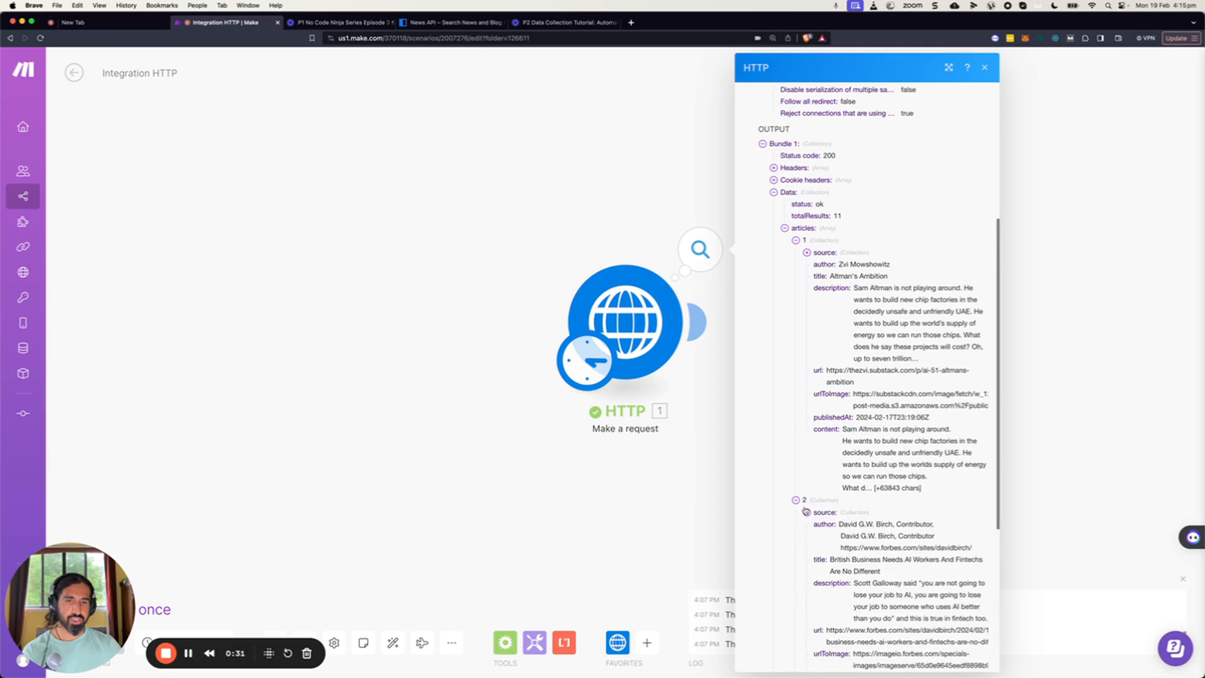
left_click(796, 502)
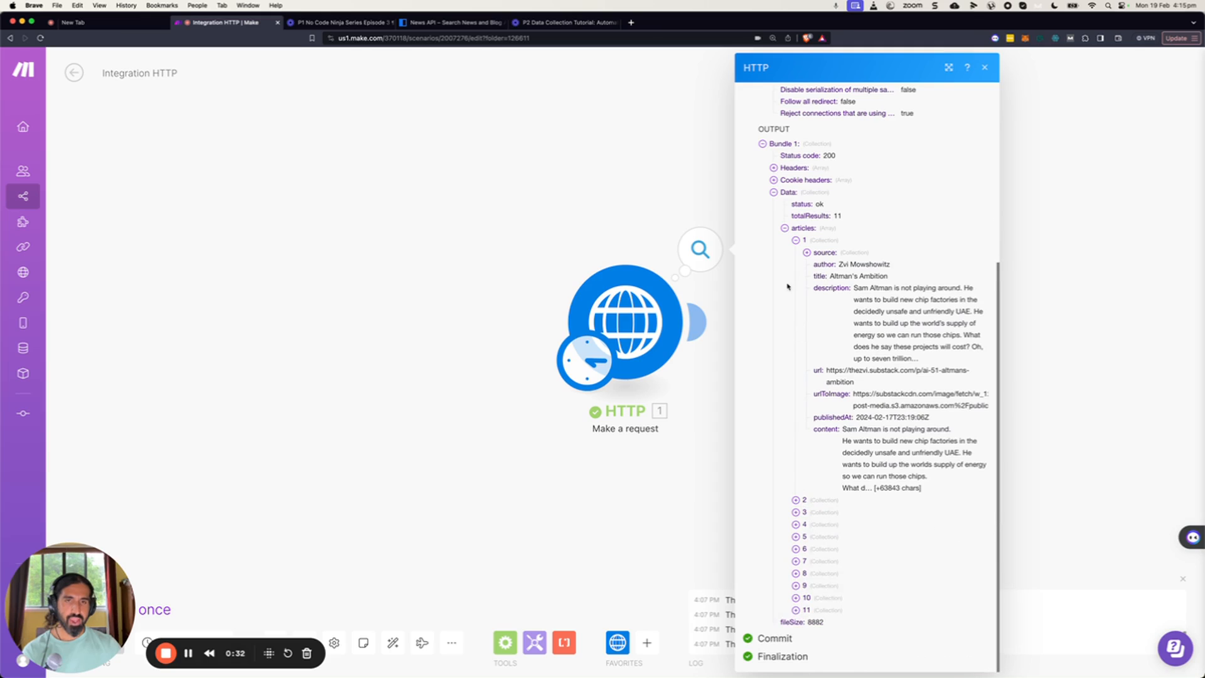
left_click(796, 241)
left_click(533, 245)
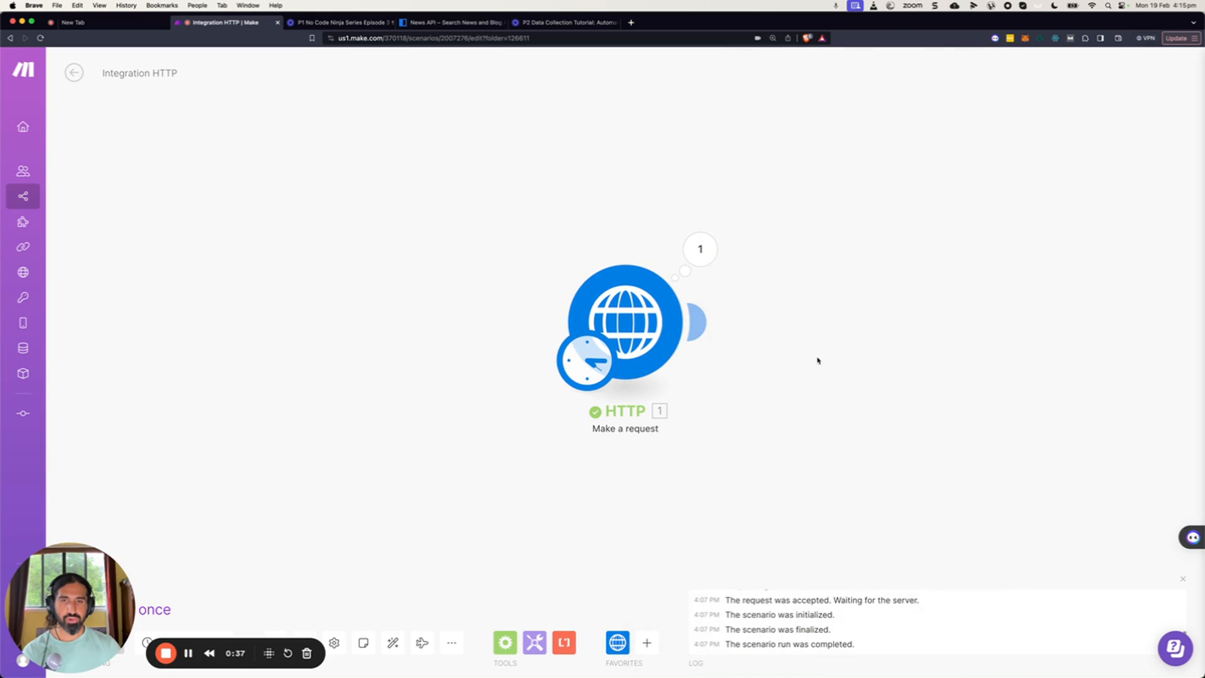
left_click(701, 250)
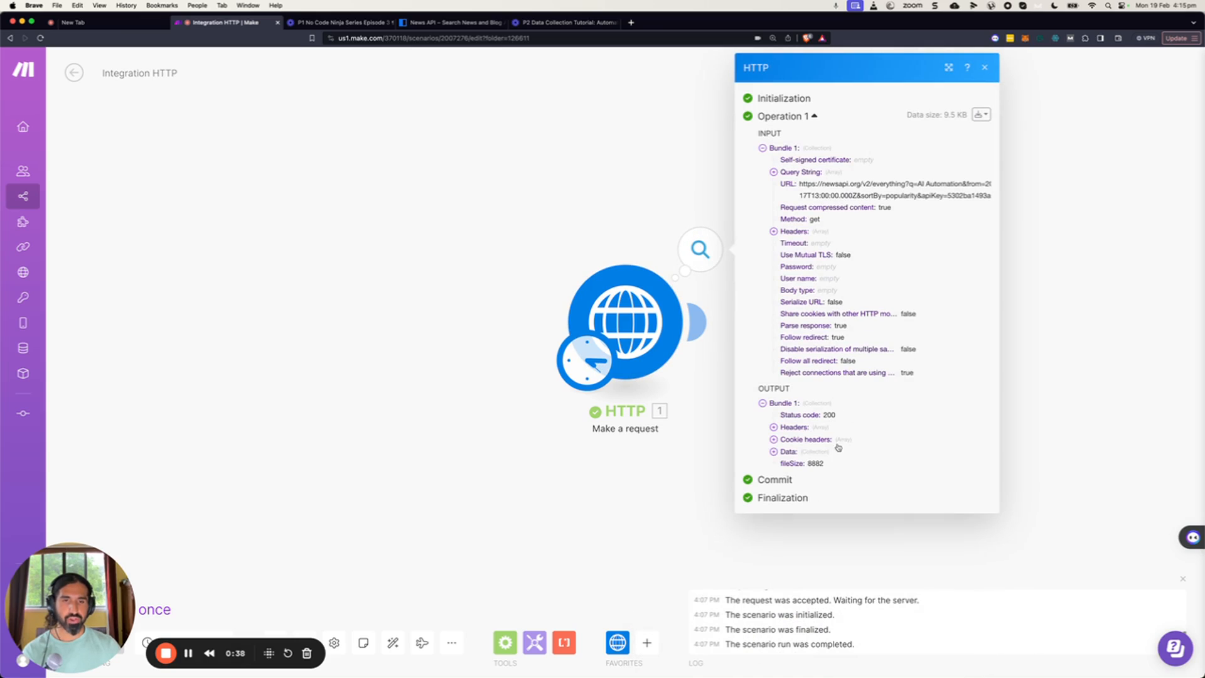
left_click(774, 452)
left_click(785, 488)
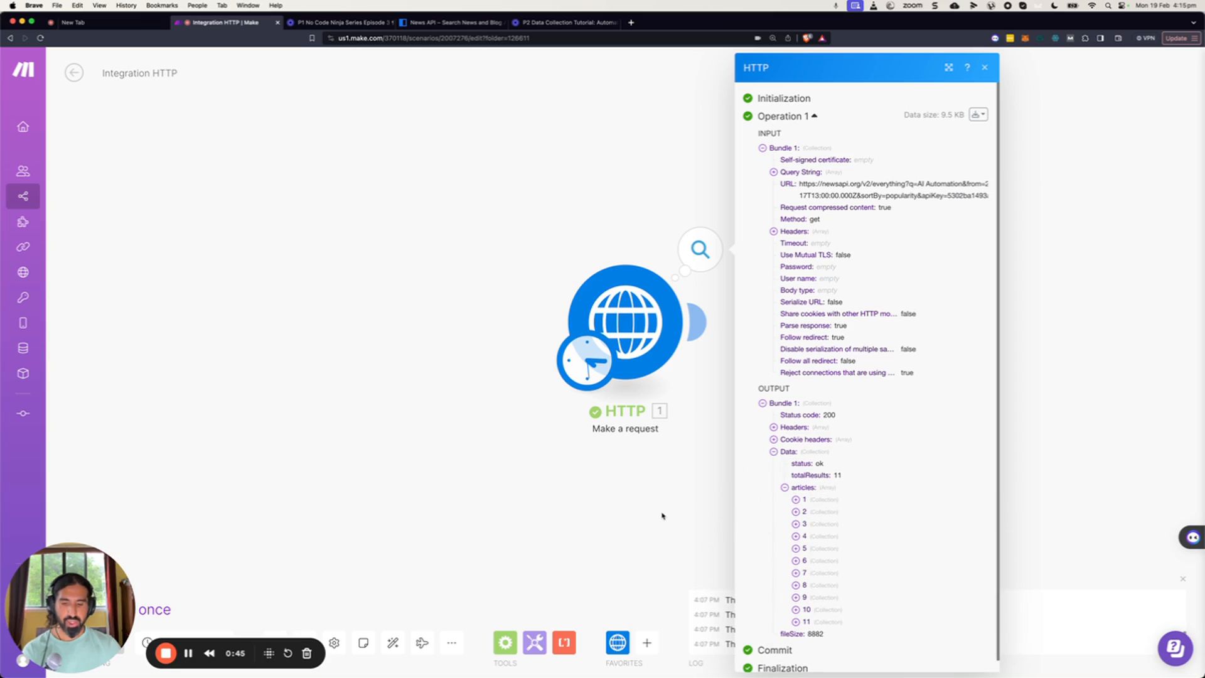
left_click(635, 471)
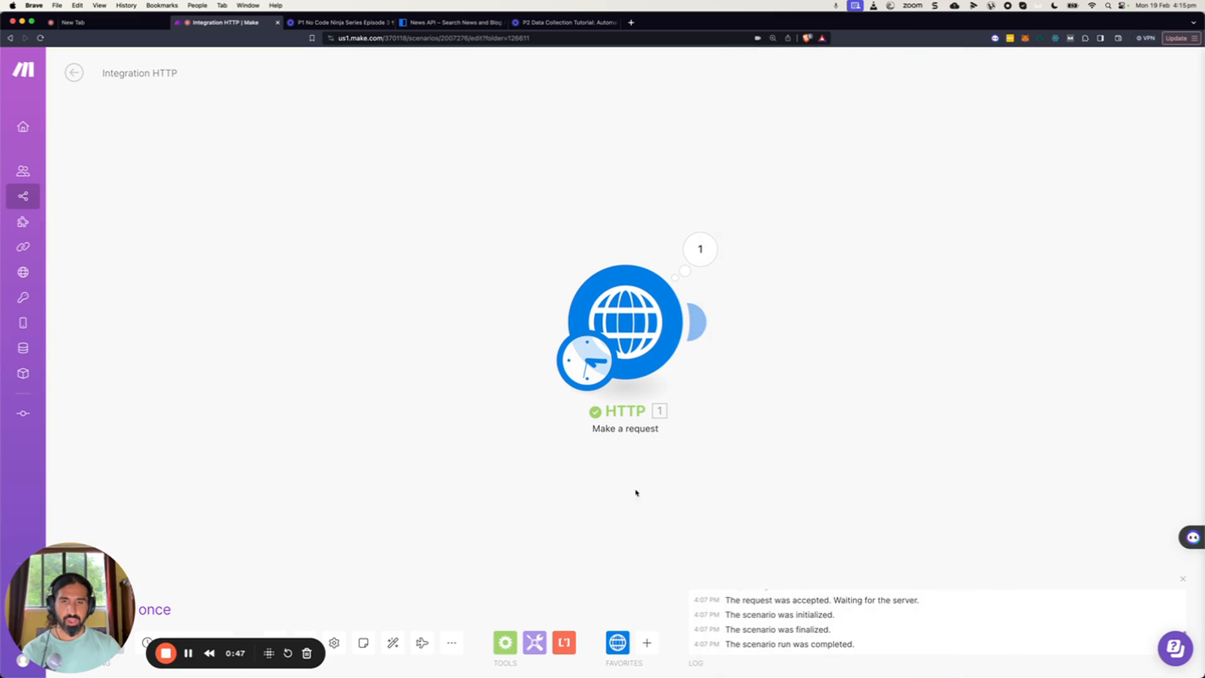
left_click(652, 642)
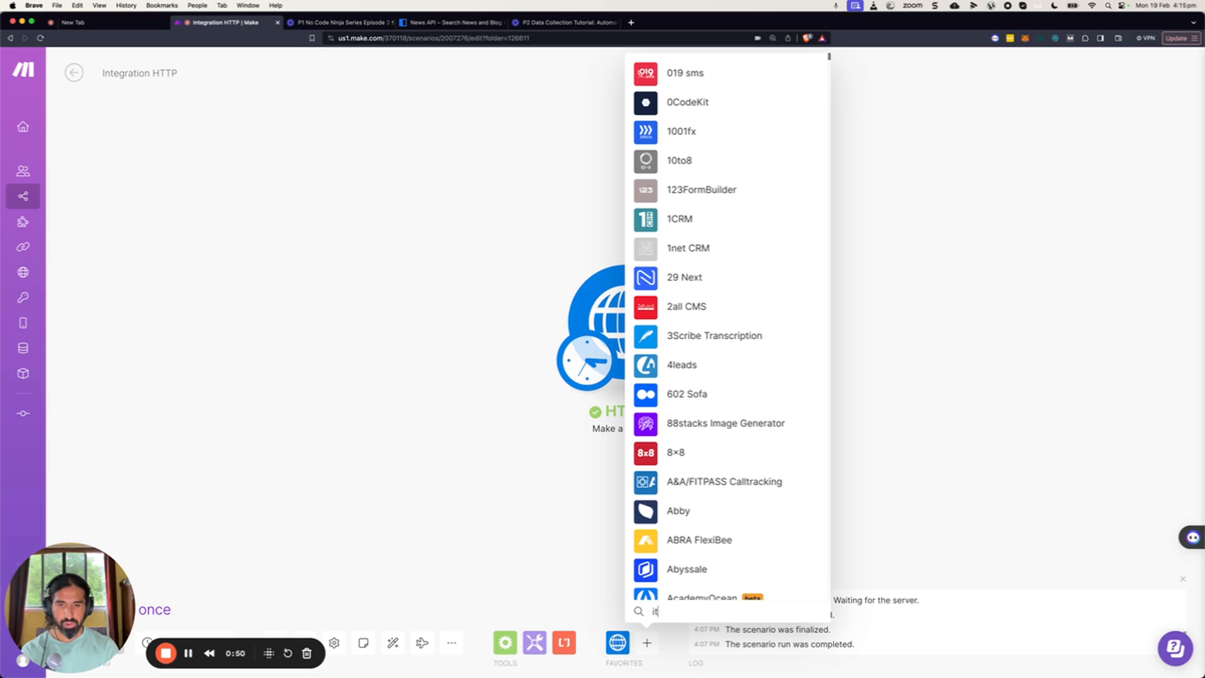
type("it")
left_click(537, 540)
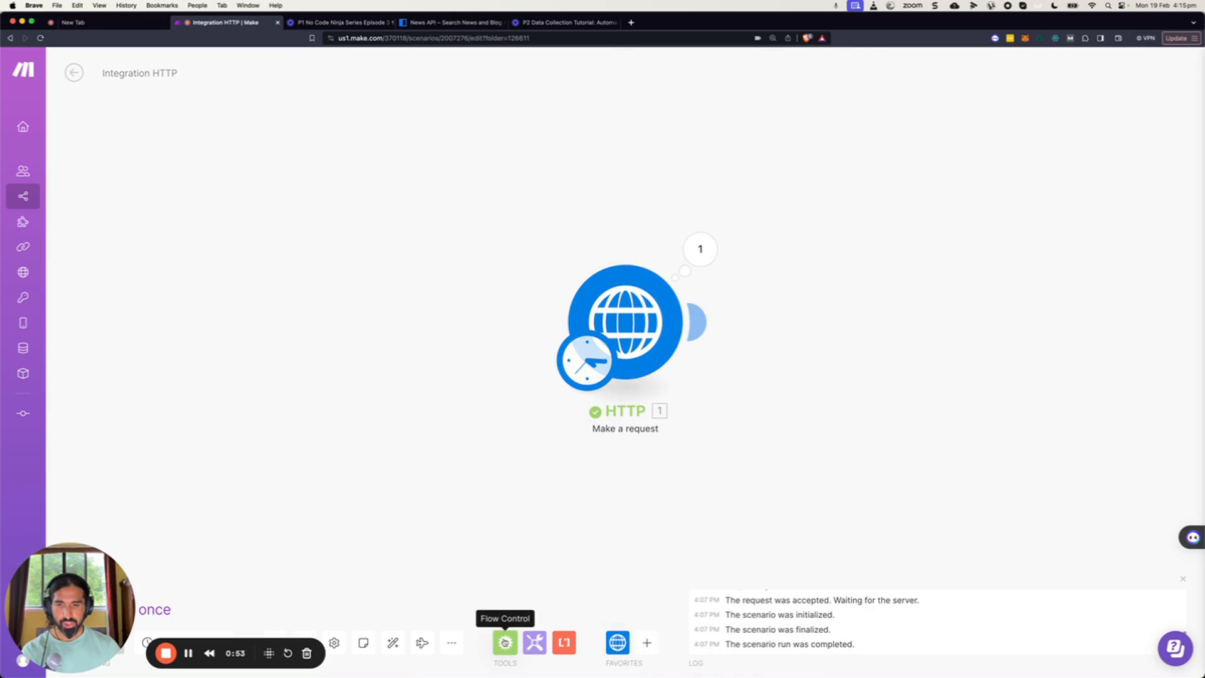
Add an Iterator module after the HTTP module and map the HTTP Data articles[] array into its Array field.
left_click(505, 642)
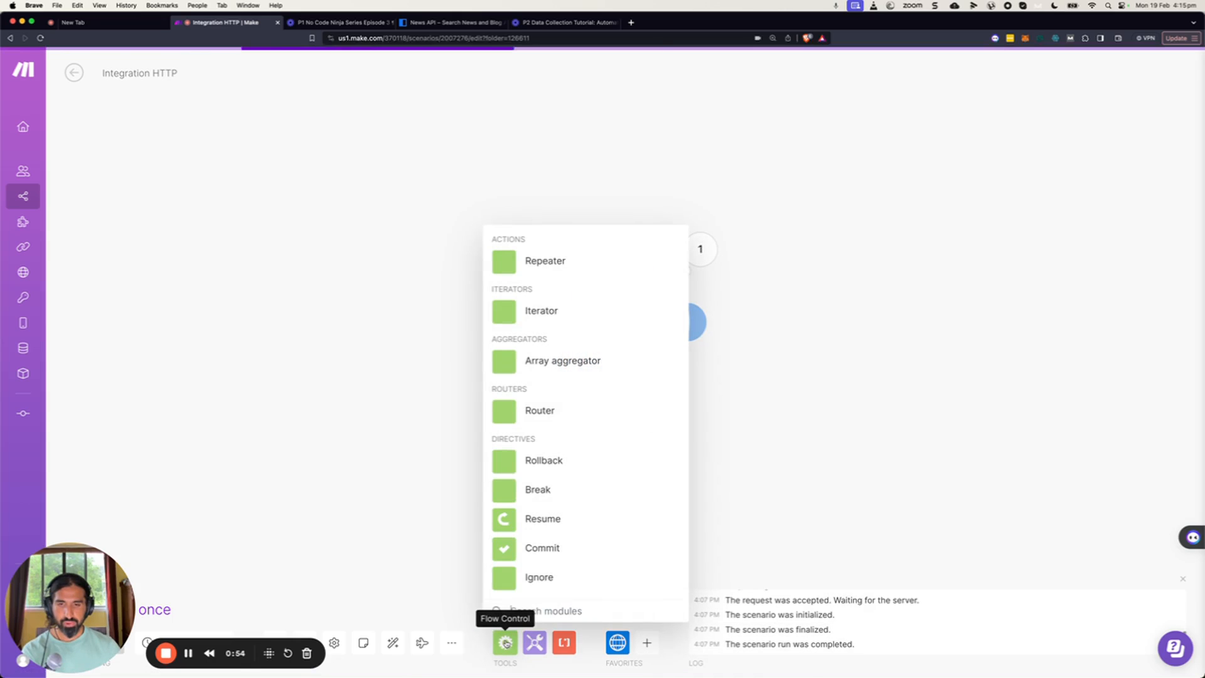
left_click(495, 311)
left_click_drag(496, 320, 842, 431)
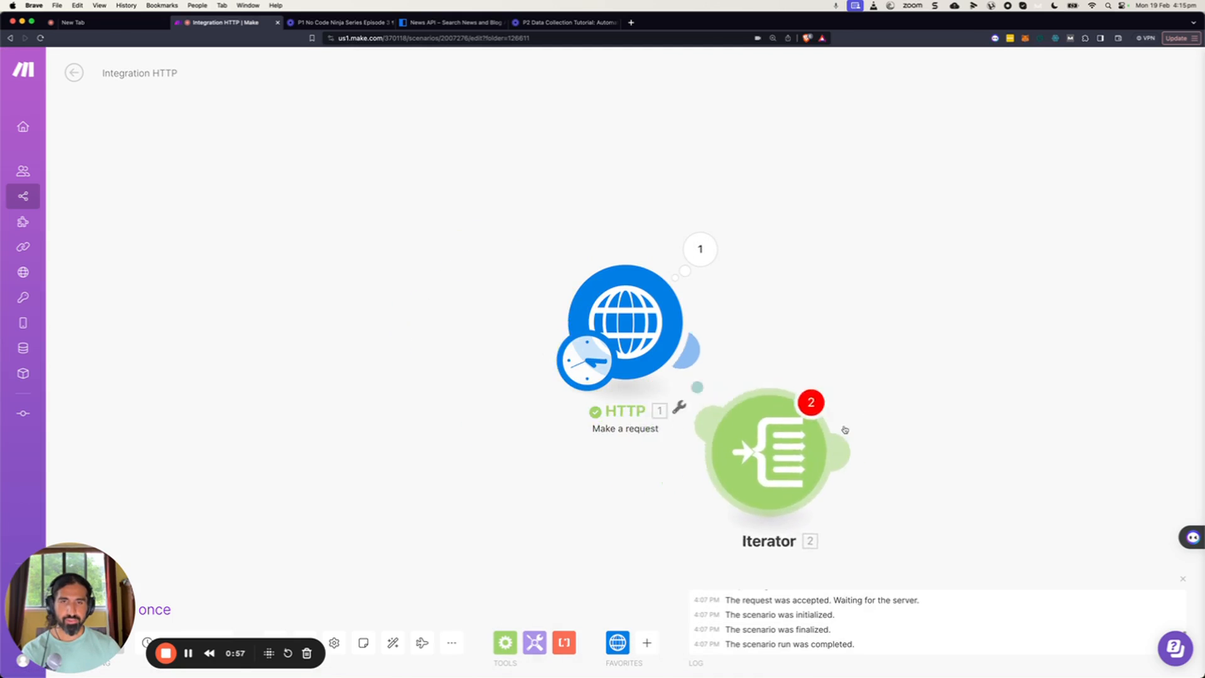
left_click_drag(841, 431, 878, 329)
left_click(724, 331)
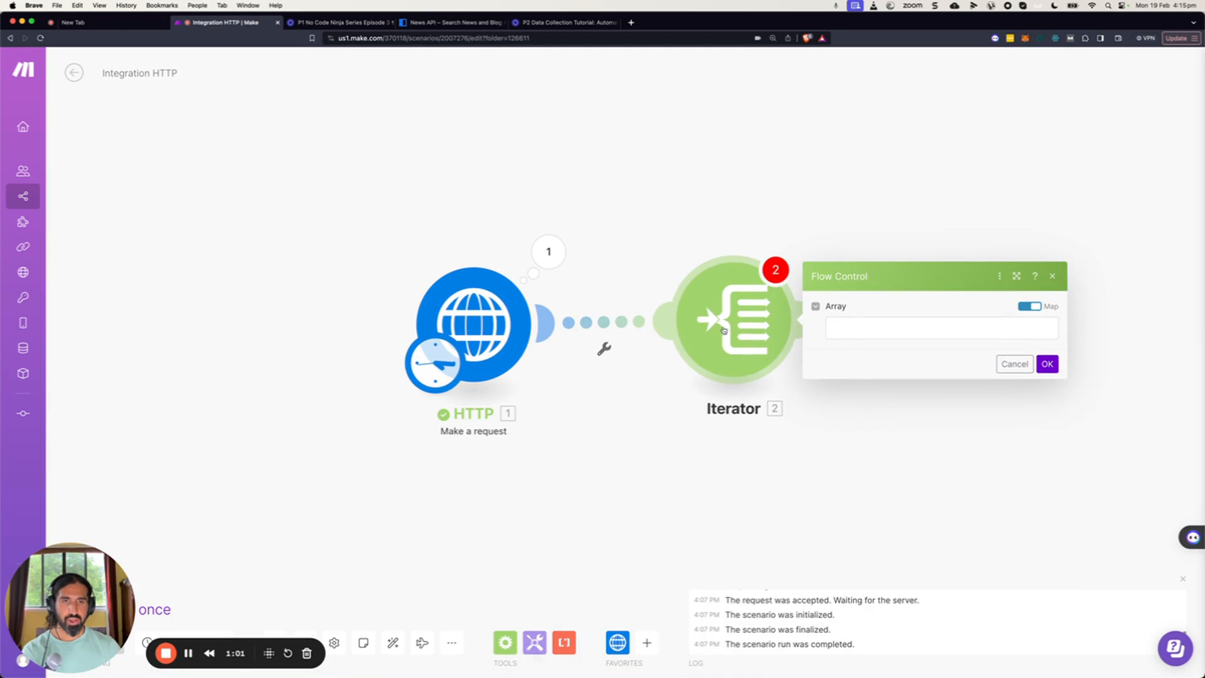
left_click(849, 333)
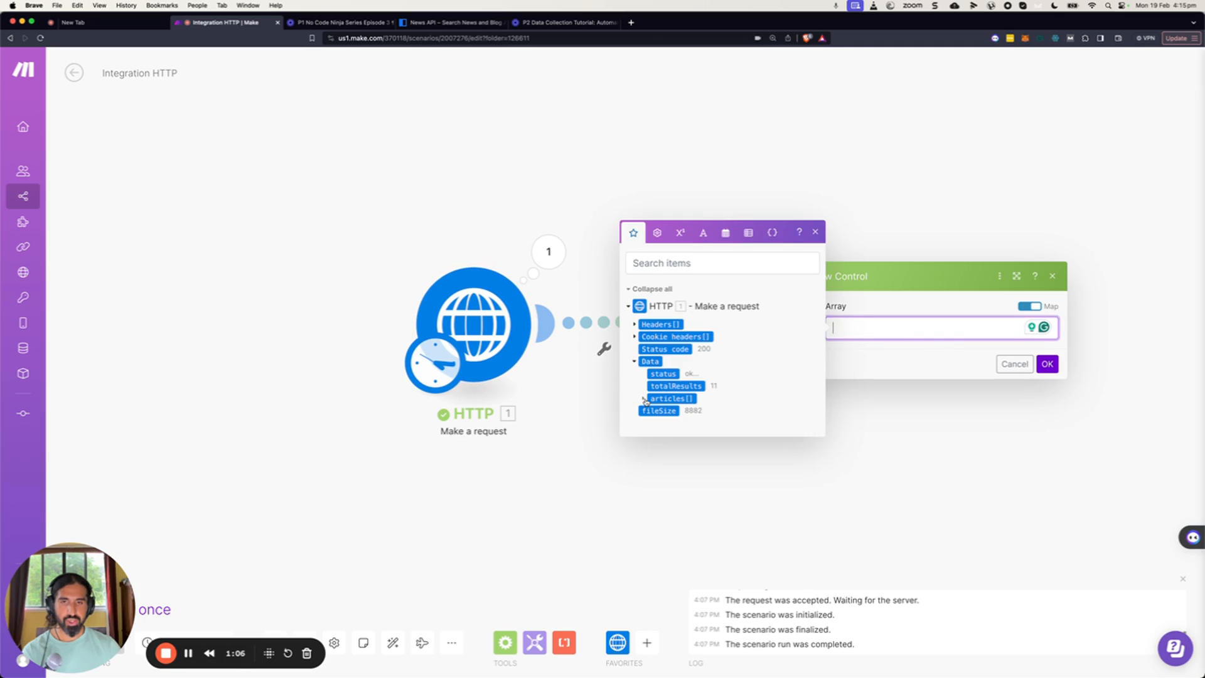
left_click(645, 400)
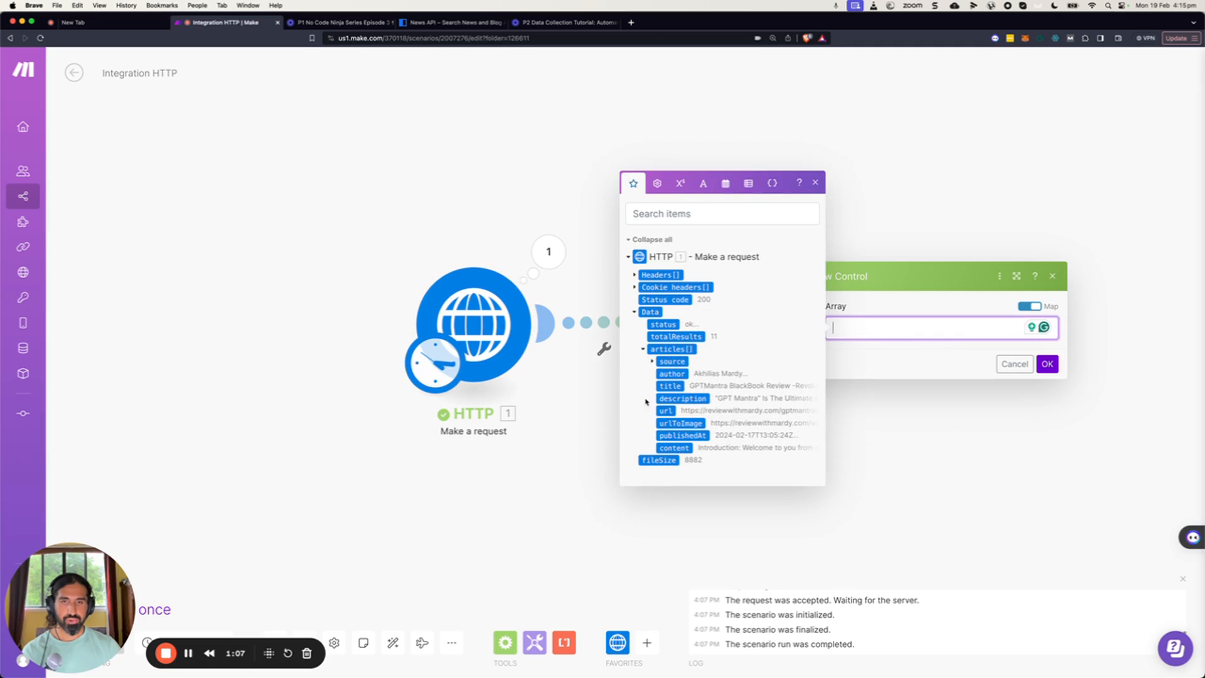
left_click(673, 350)
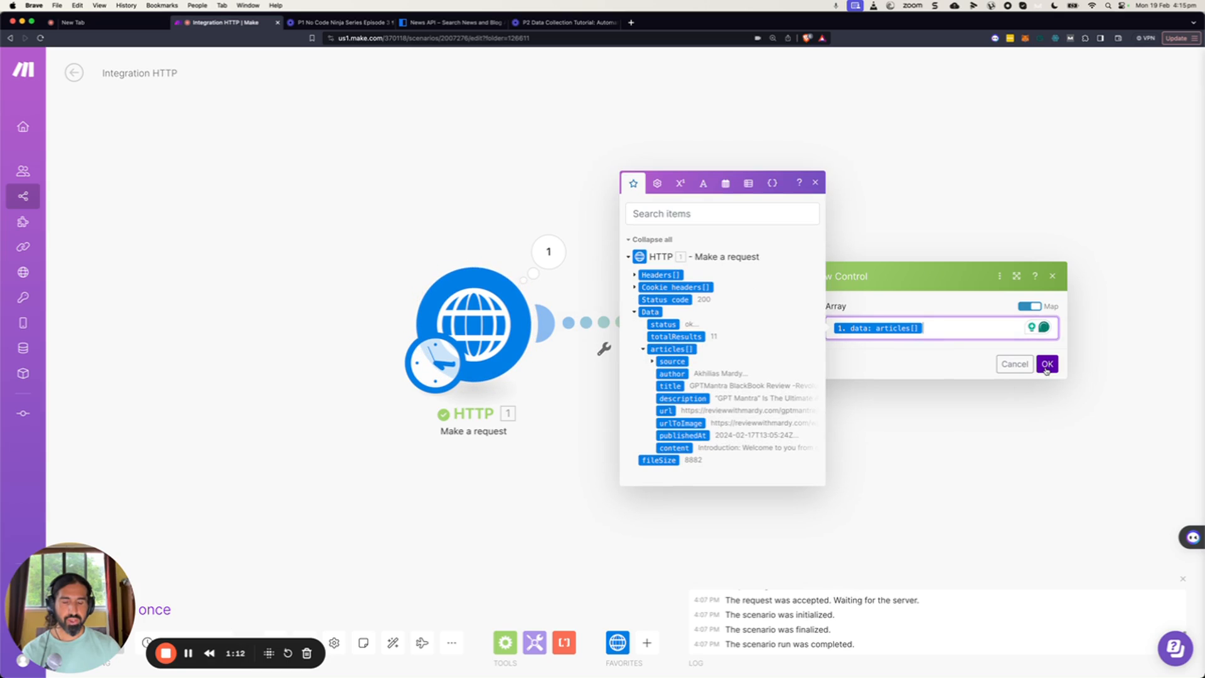
left_click(1047, 364)
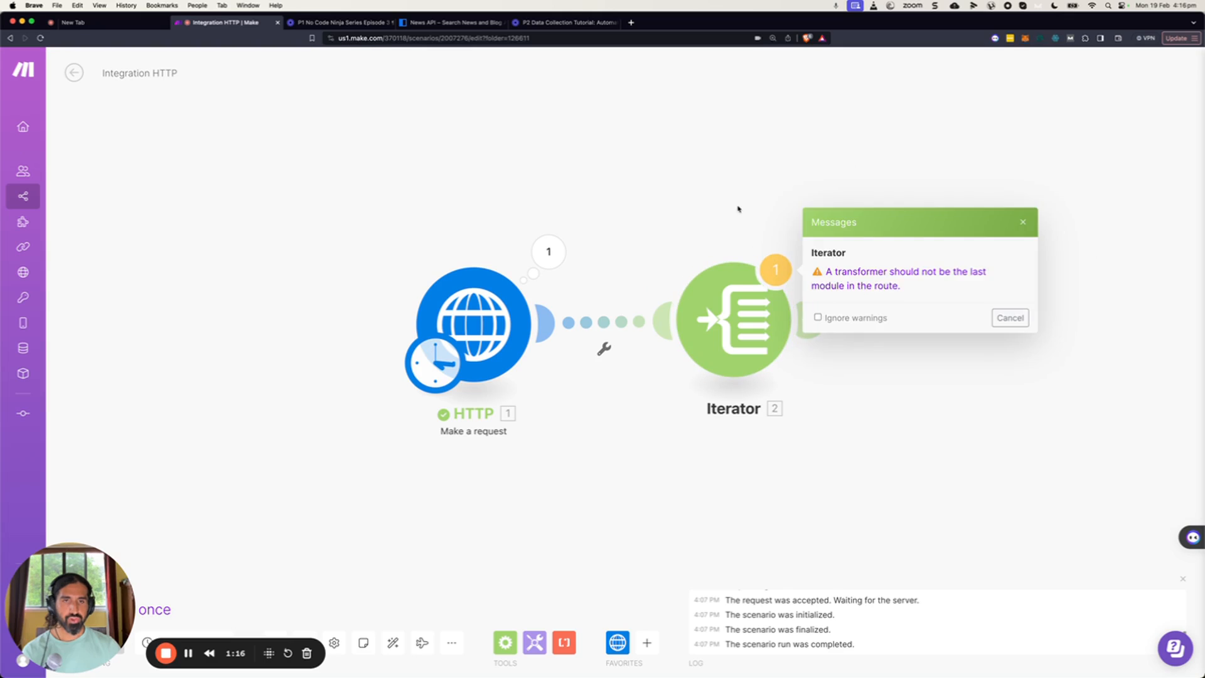
Add a Google Sheets Add a Row module after the Iterator, keeping the existing Google connection.
left_click_drag(981, 210, 866, 225)
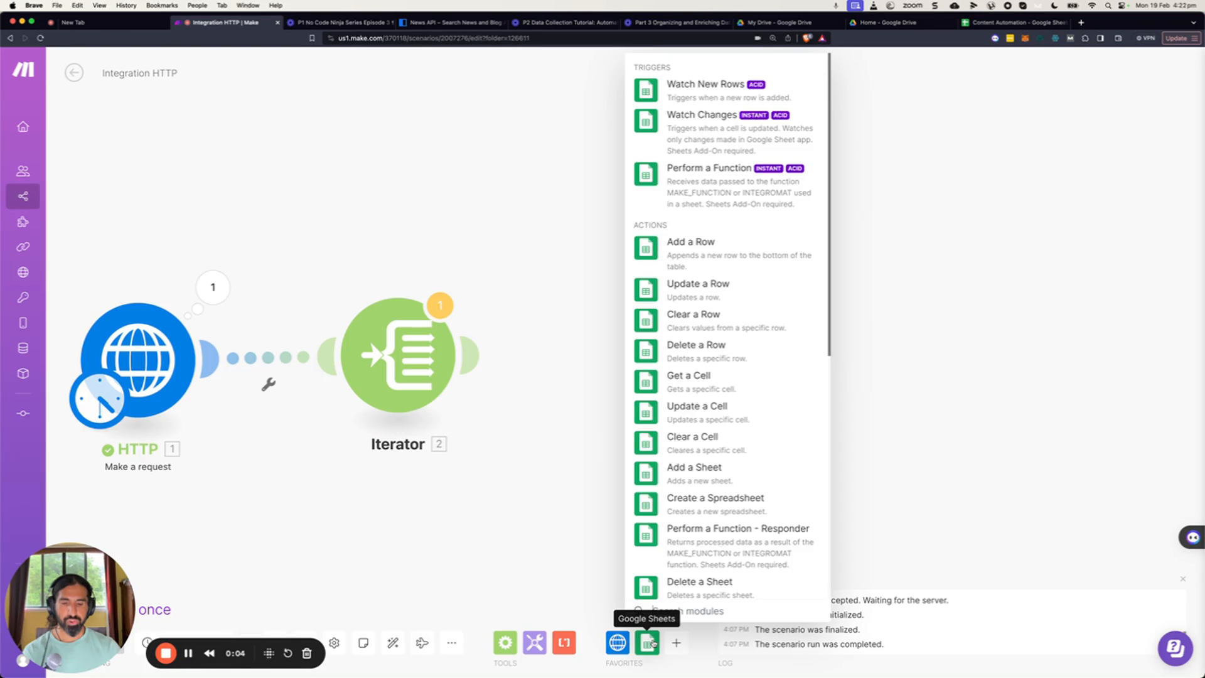
left_click(681, 264)
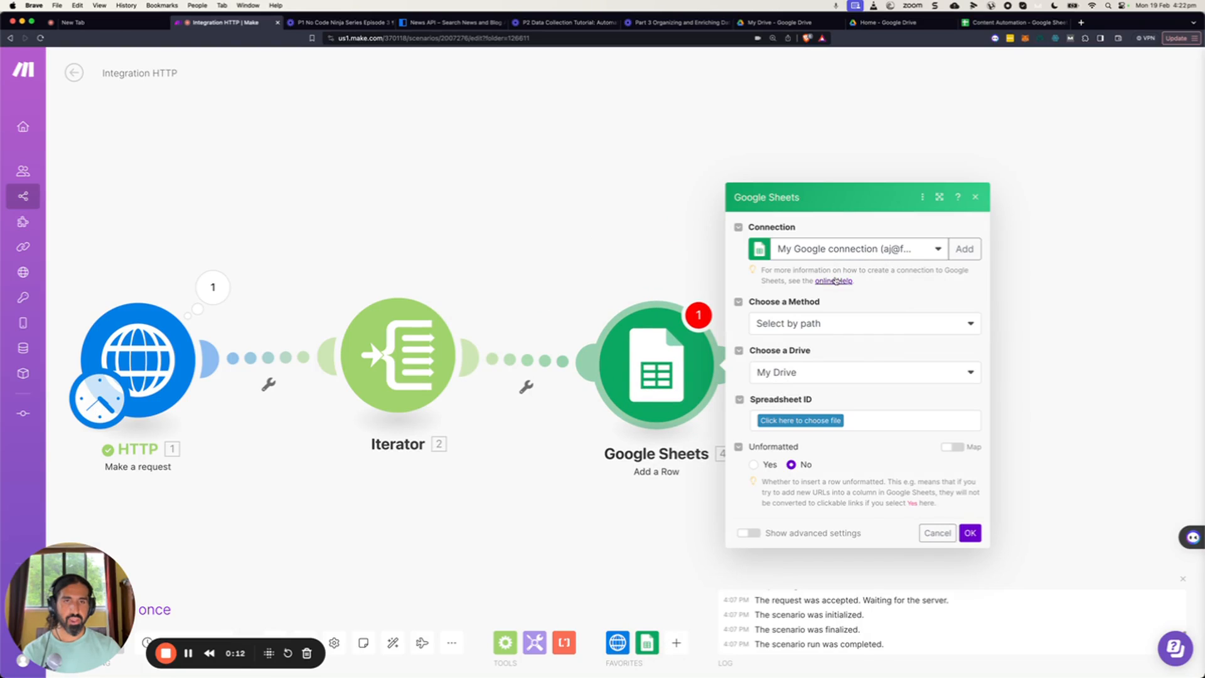
left_click(958, 257)
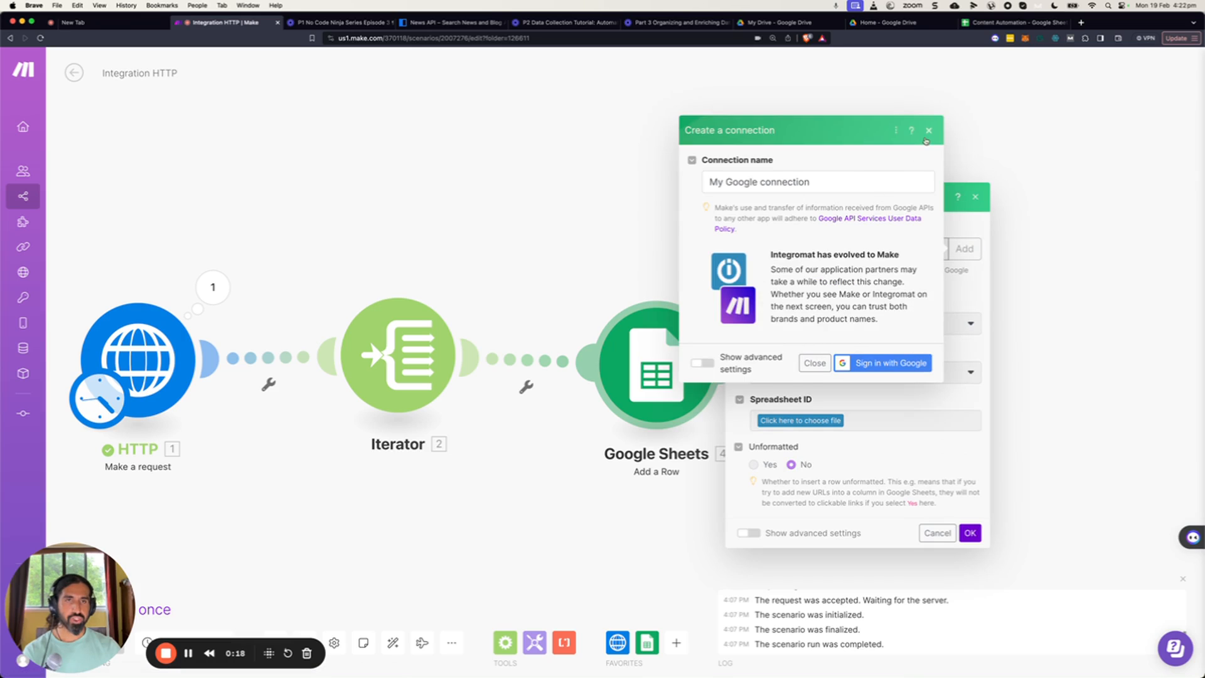
left_click(928, 132)
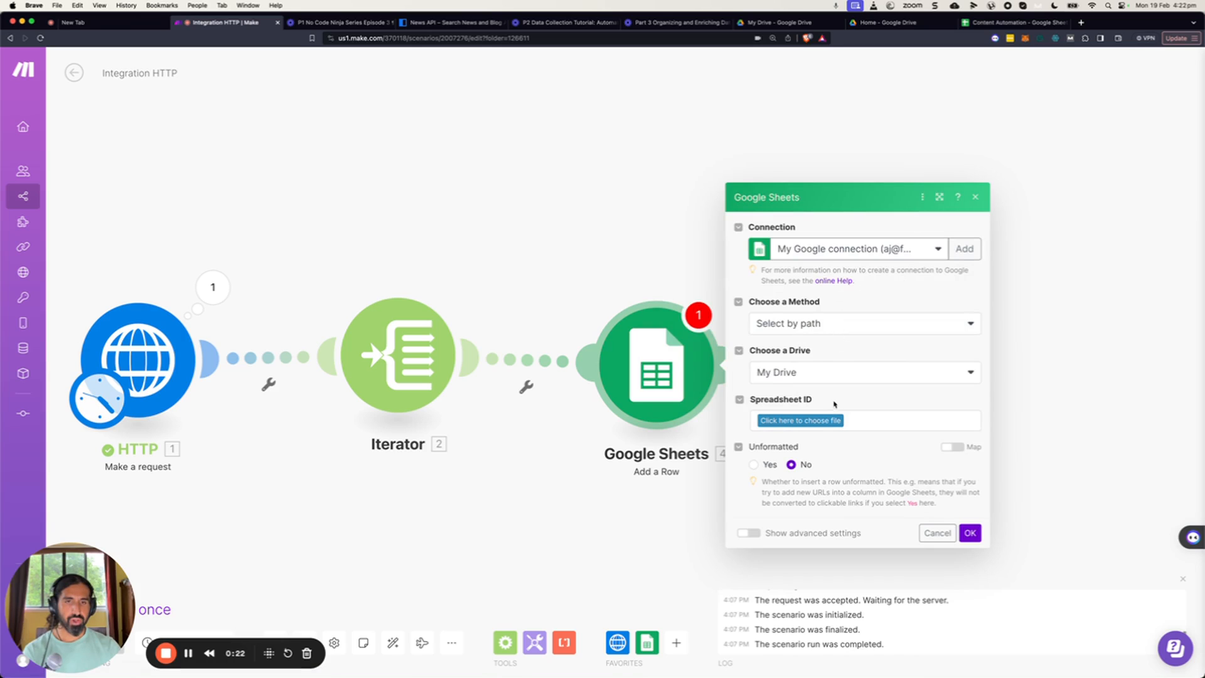
Select the Content Automation spreadsheet and its Sheet1 sheet in the Google Sheets module.
left_click(836, 421)
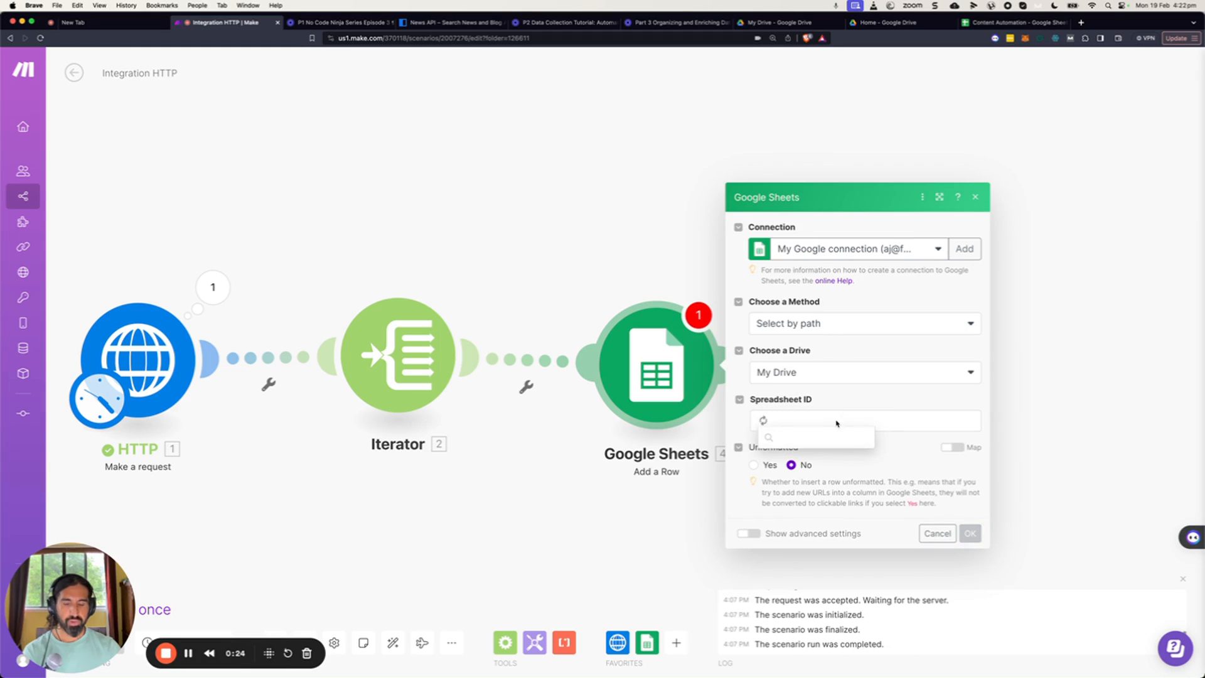
type("content")
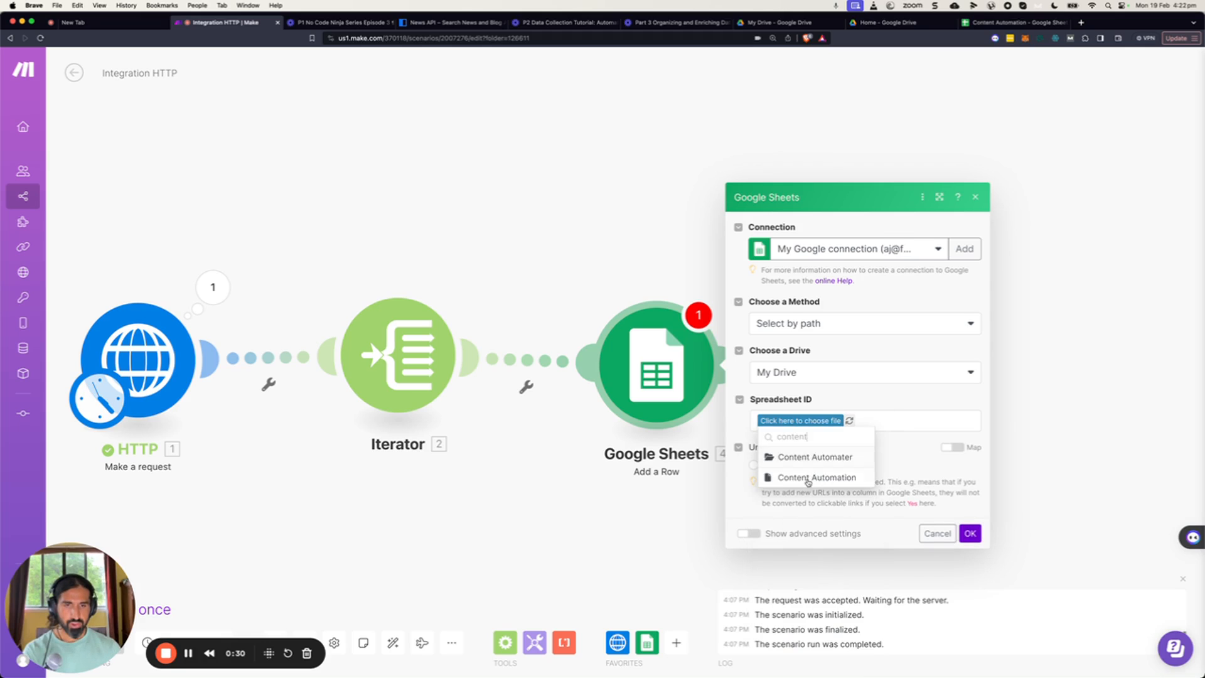
left_click(810, 477)
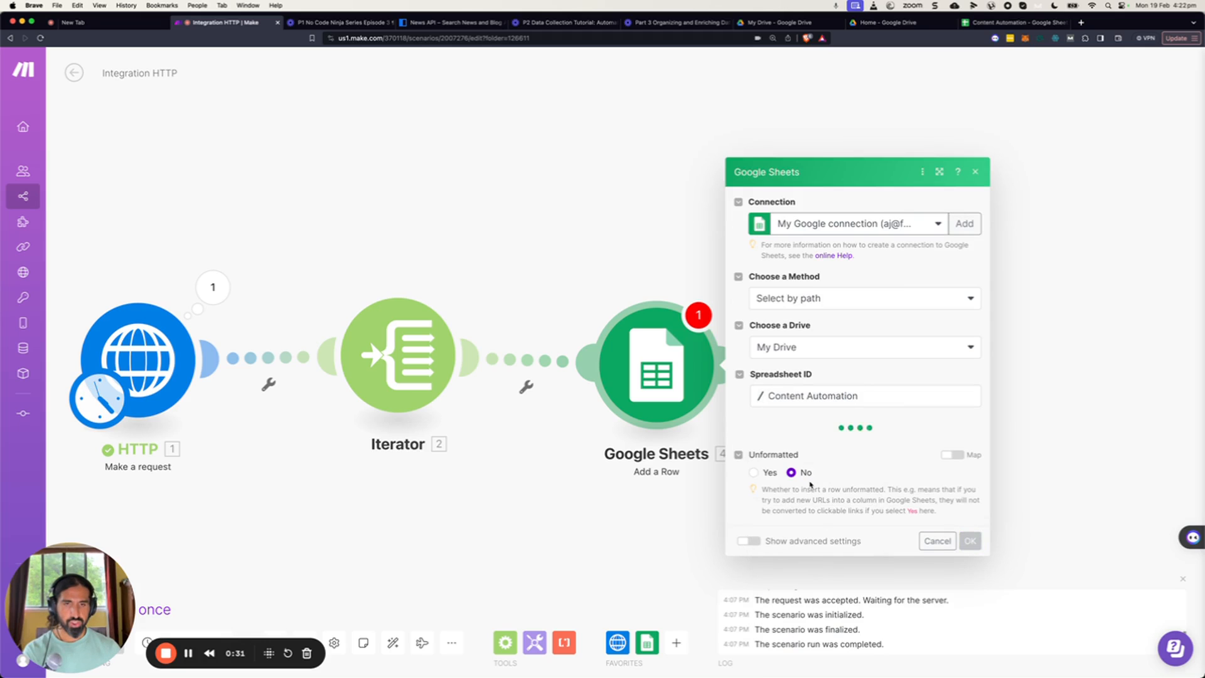
left_click(805, 455)
left_click(807, 465)
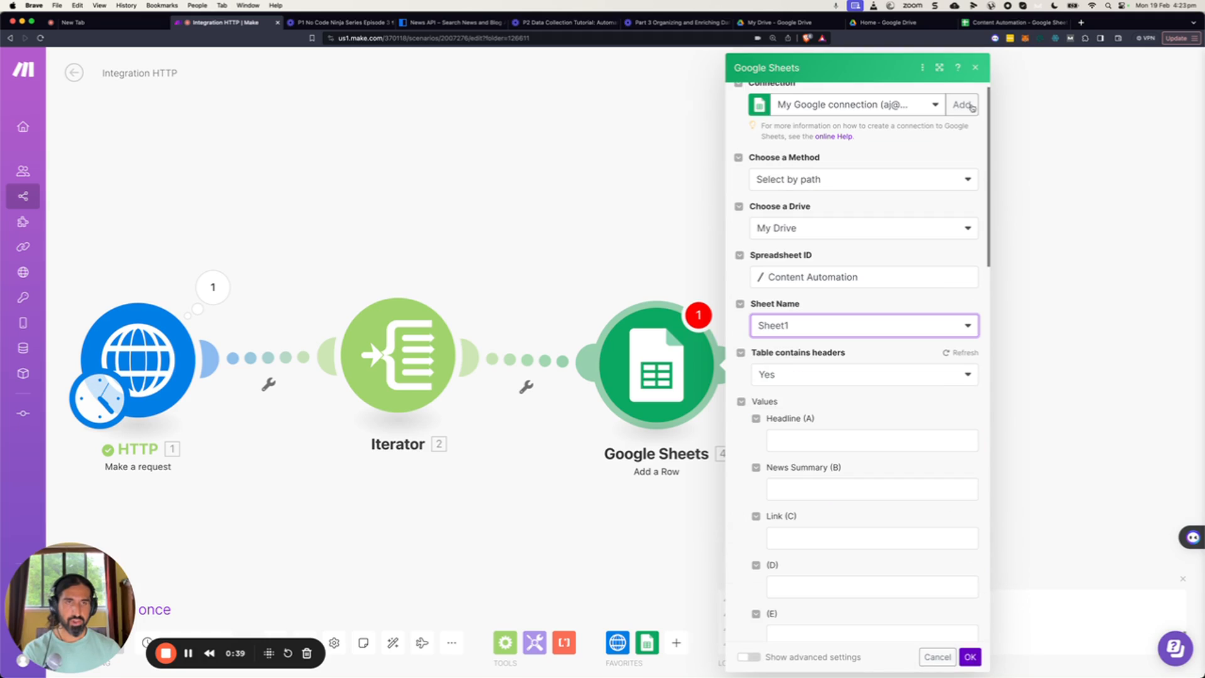
Switch to the Content Automation spreadsheet tab and examine its Headline, News Summary and Link header columns.
left_click(985, 22)
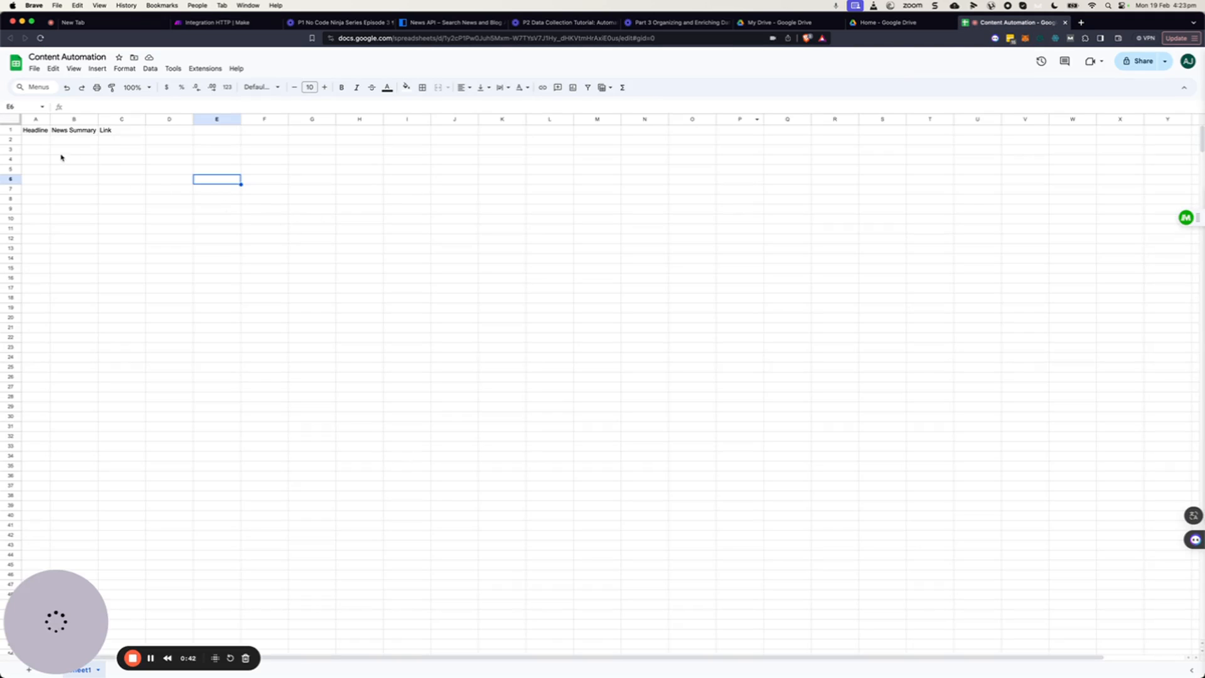
left_click(53, 146)
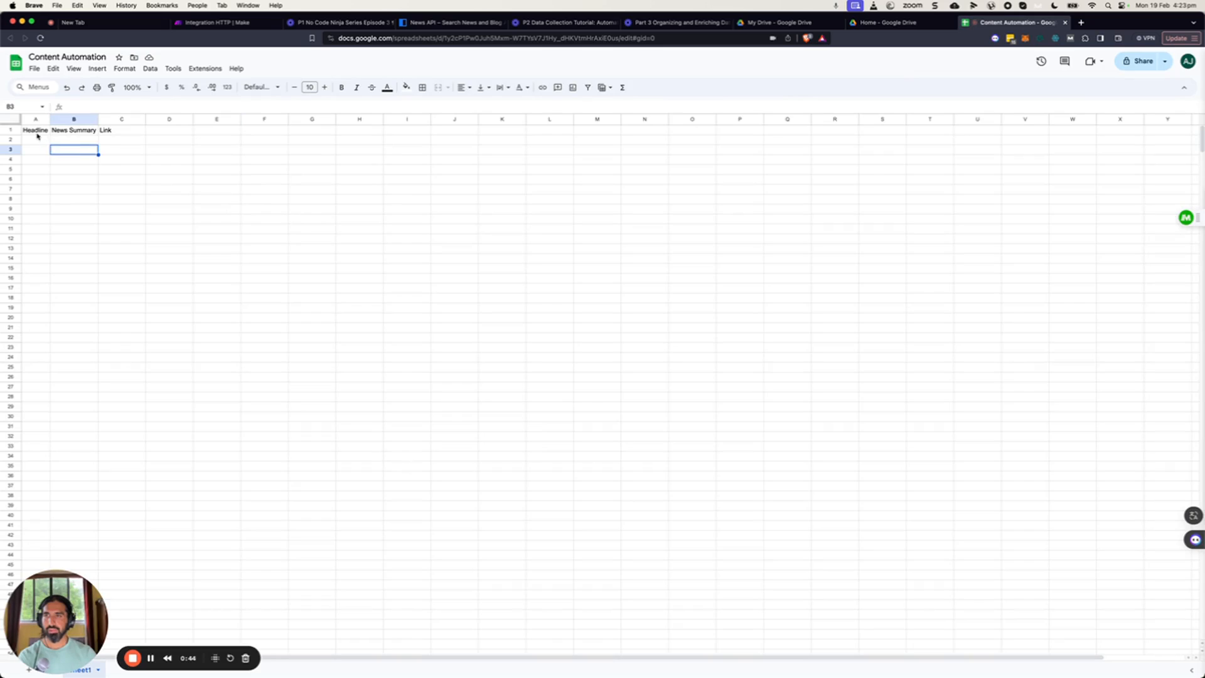
left_click(37, 132)
left_click(78, 131)
left_click(116, 133)
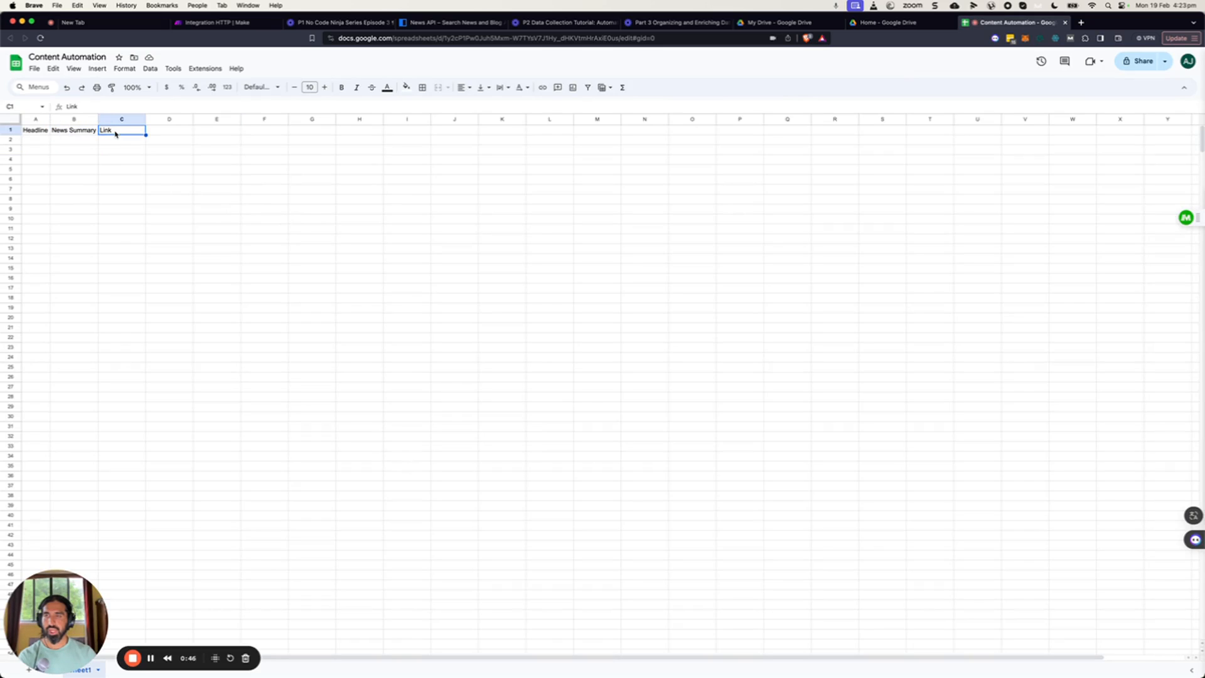
Map the Iterator's title, description and url items into the Headline, News Summary and Link columns, and confirm the module.
left_click(228, 28)
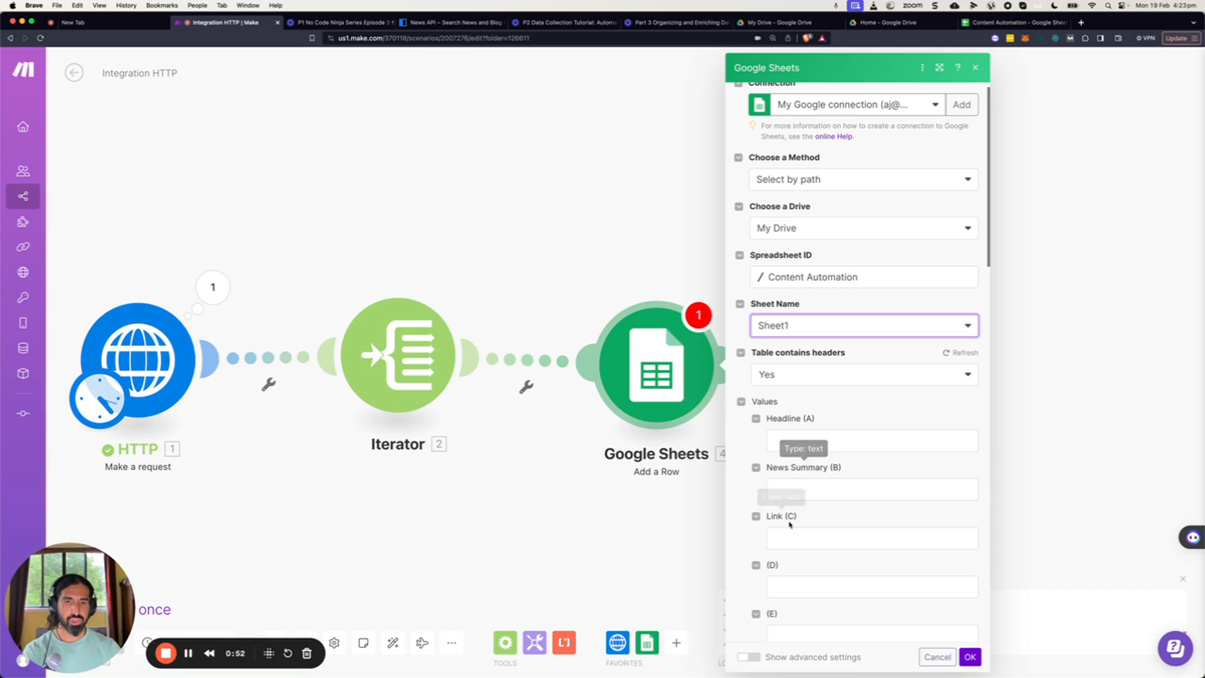
scroll(877, 546, "down", 2)
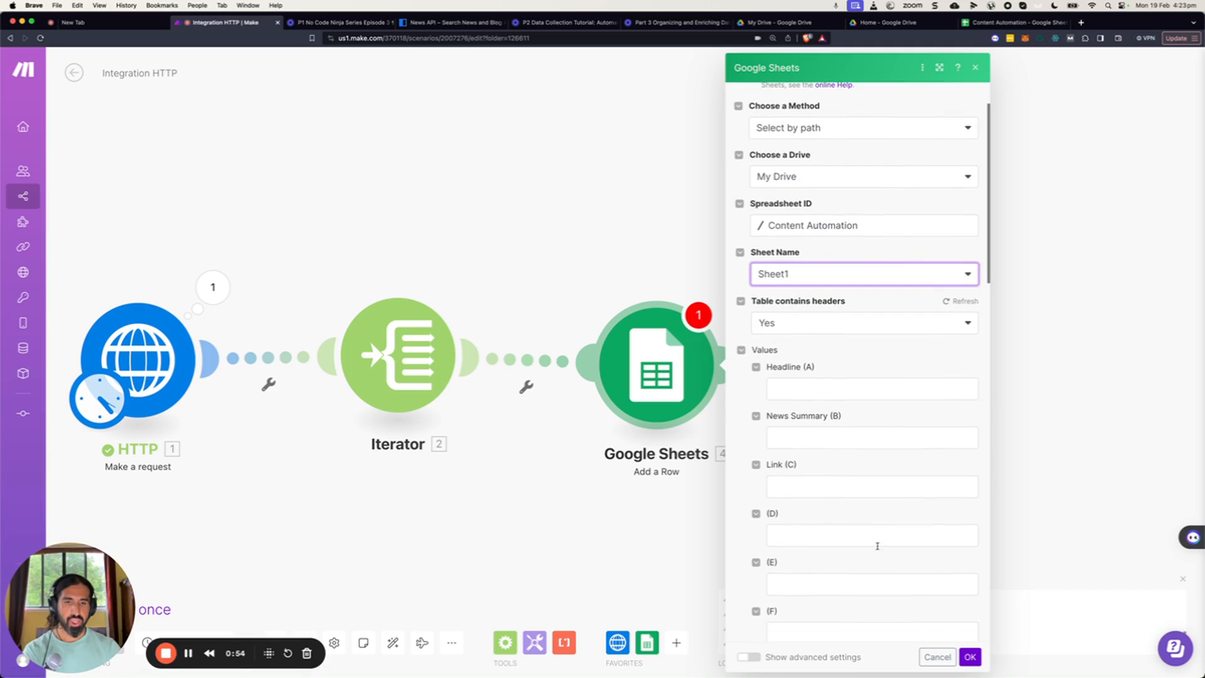
scroll(853, 514, "down", 10)
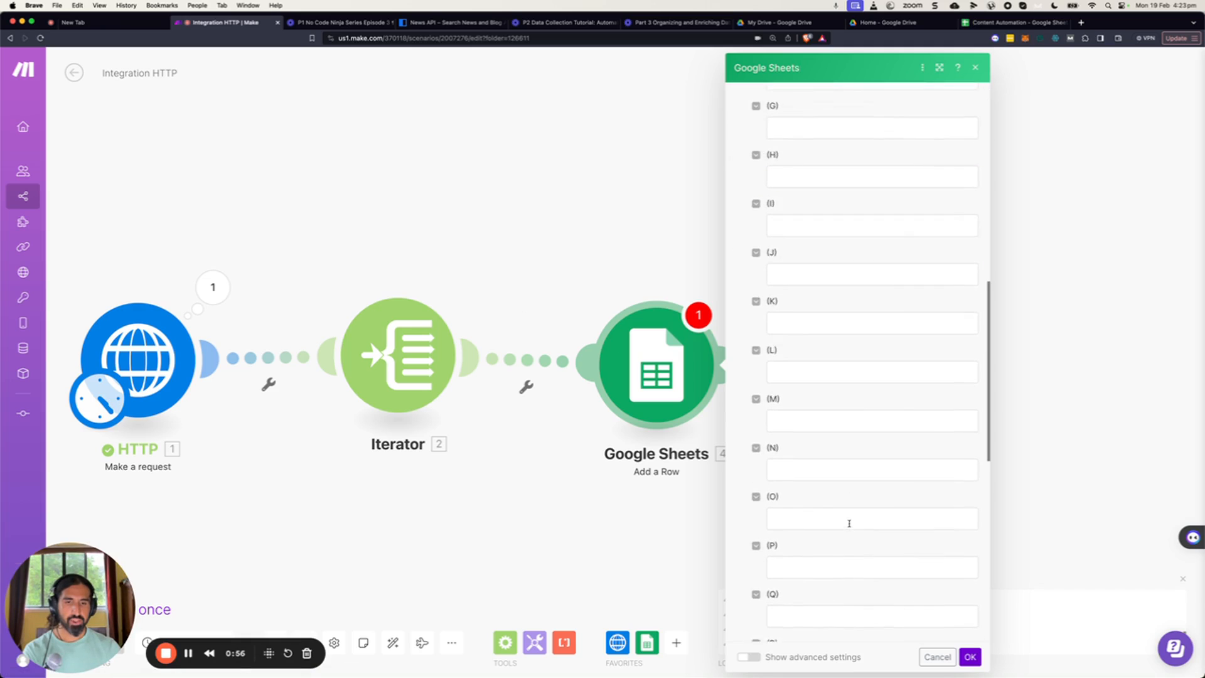
scroll(850, 522, "up", 10)
scroll(844, 522, "up", 3)
scroll(842, 522, "down", 1)
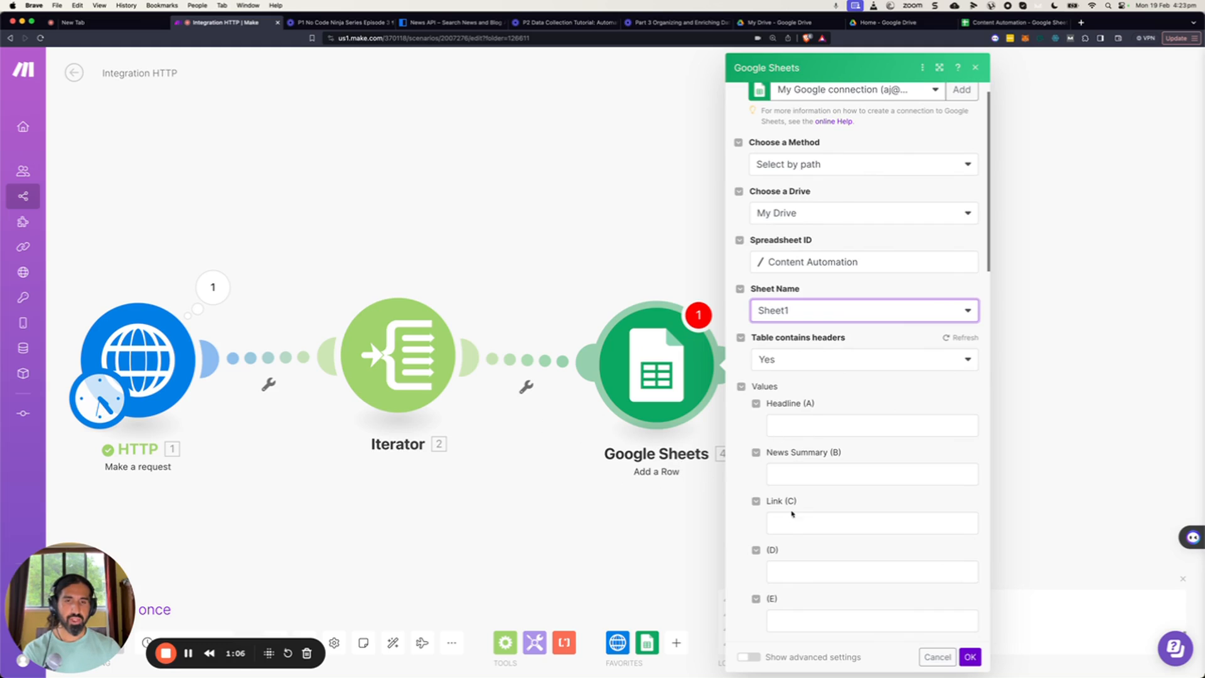
left_click(792, 429)
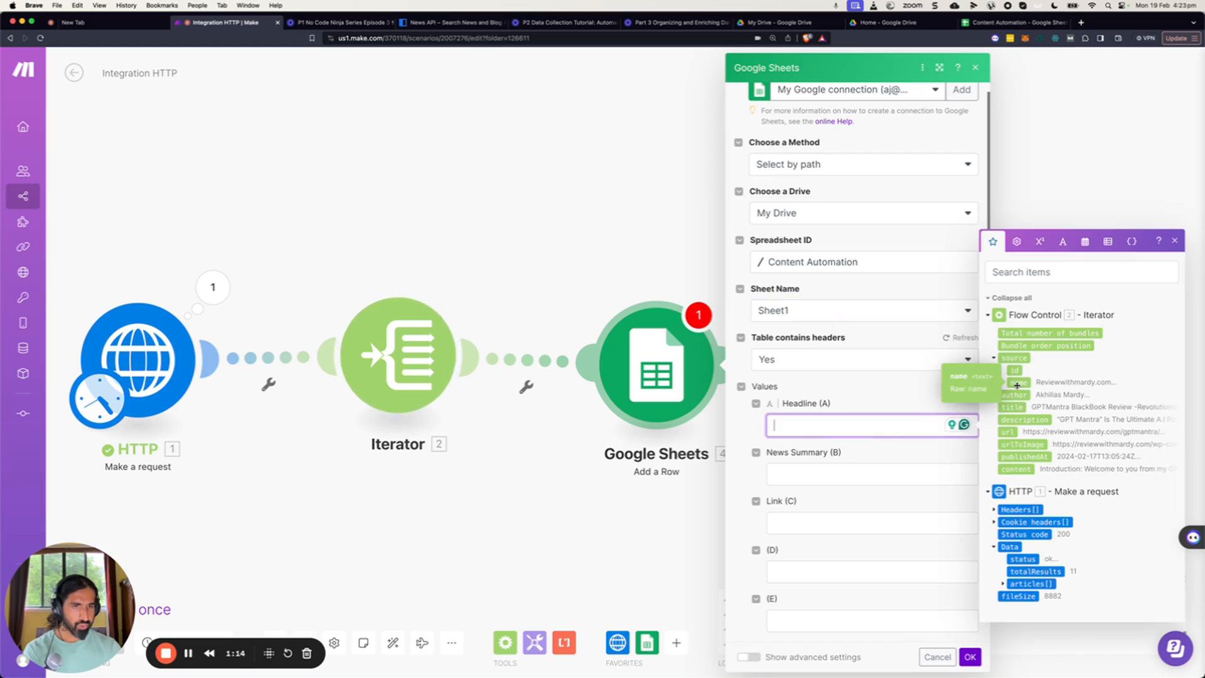
left_click(1011, 407)
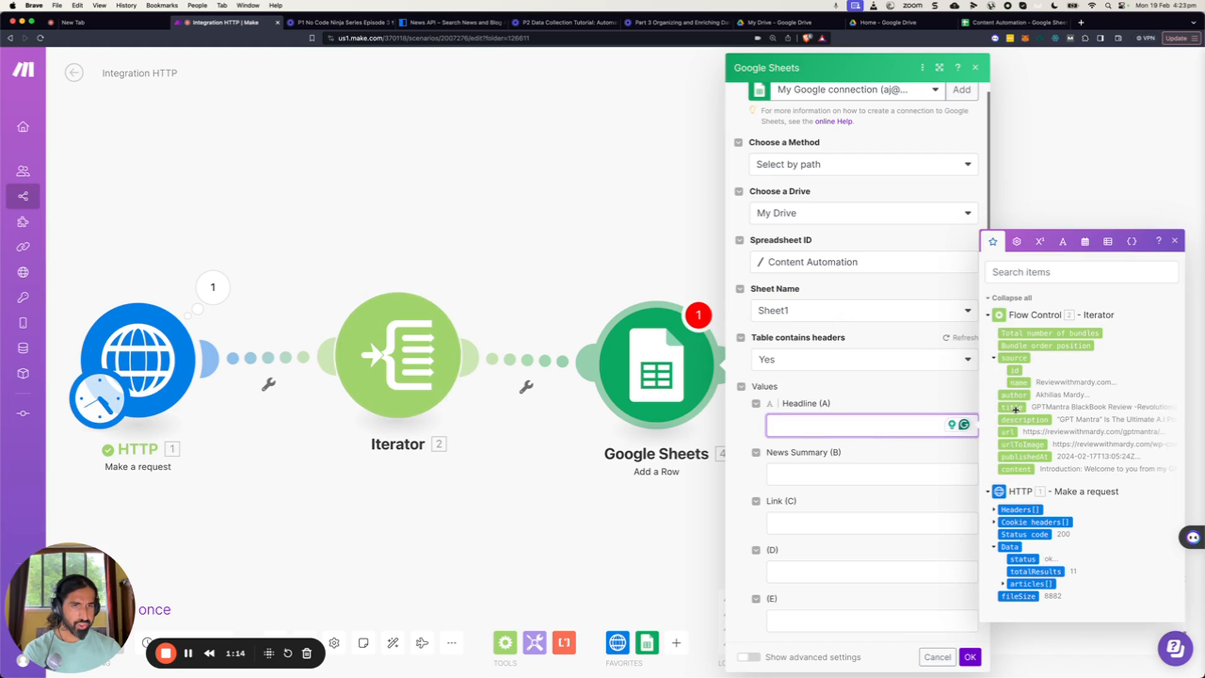
left_click(839, 475)
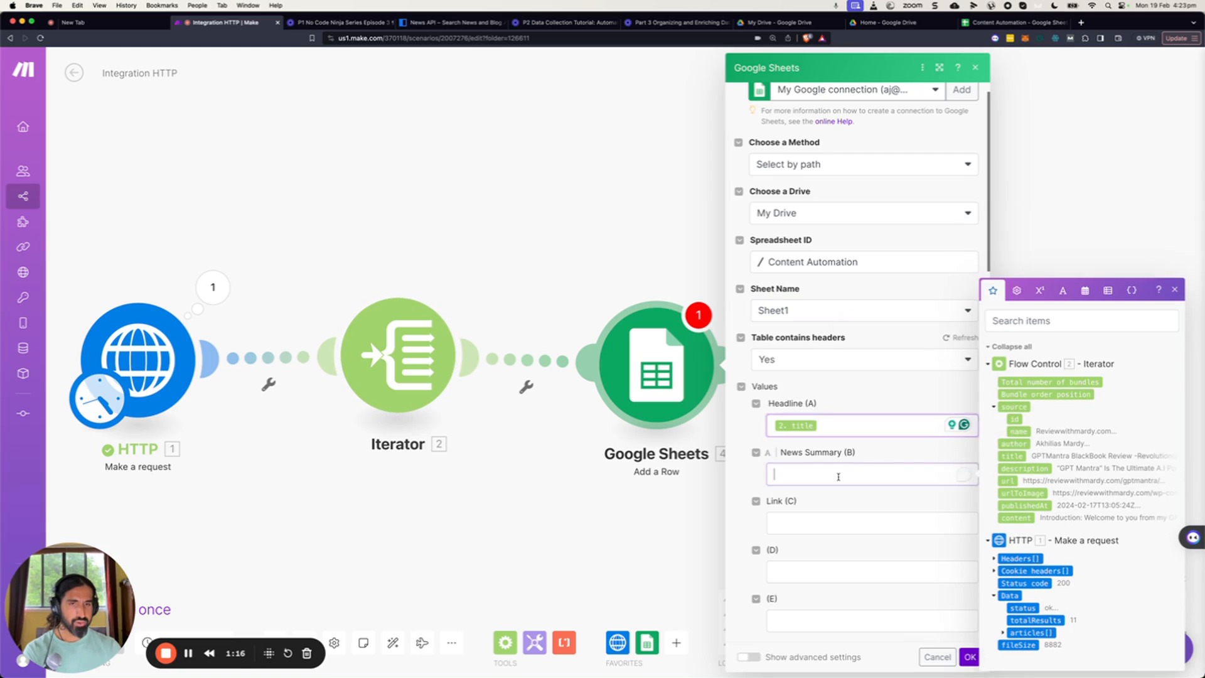
left_click(1024, 469)
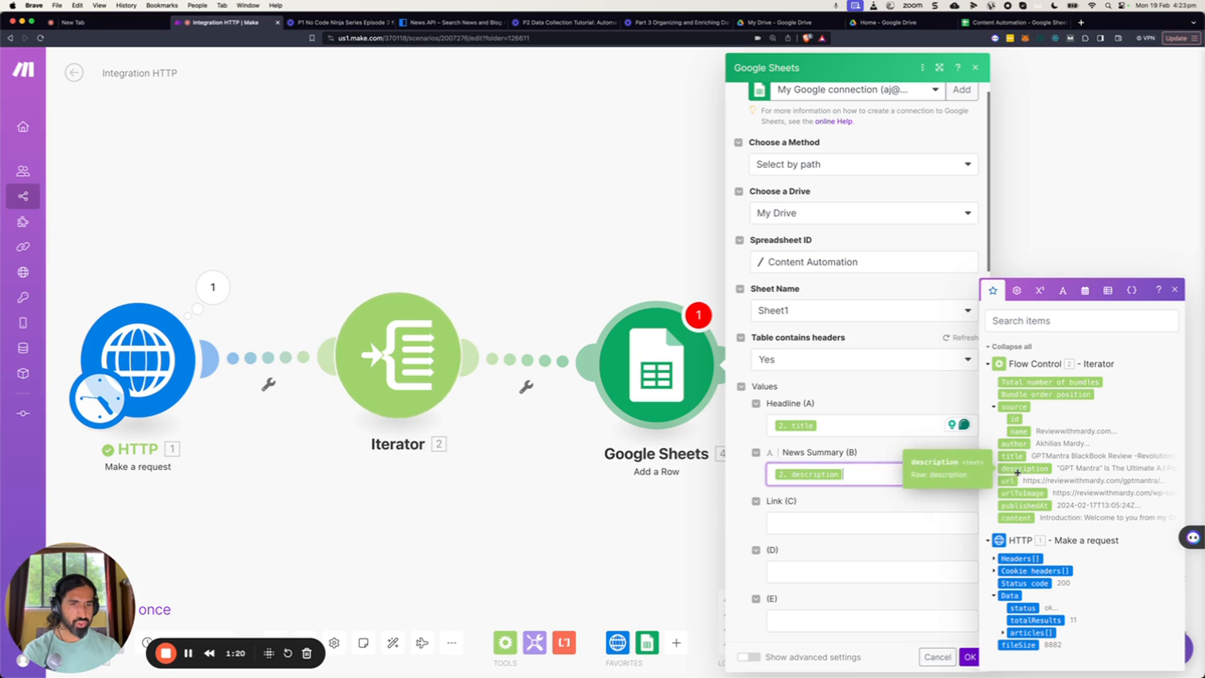
key("Tab")
left_click(1007, 482)
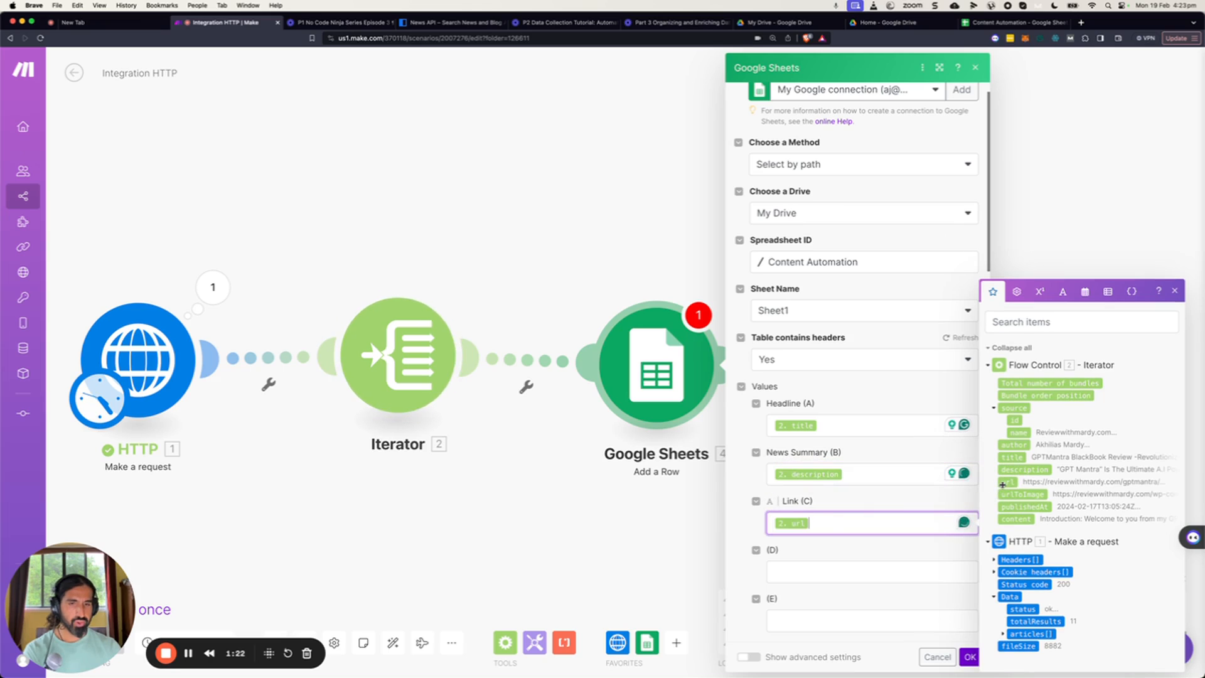
left_click(970, 658)
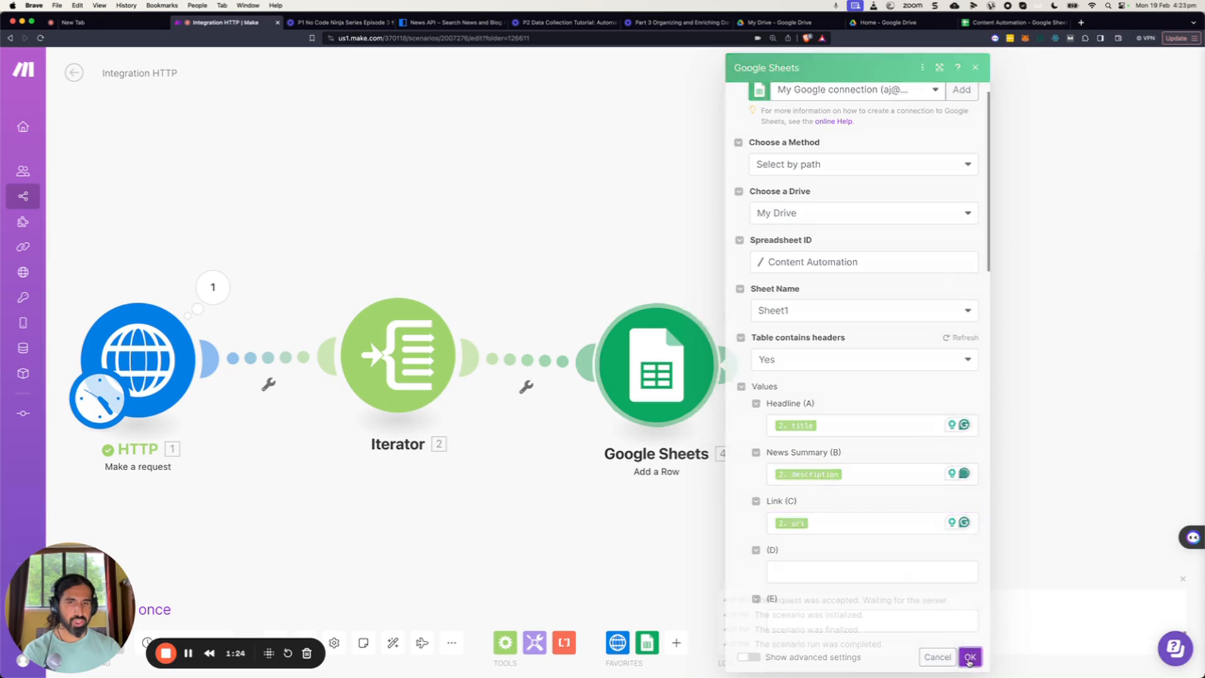
Save the scenario and run it once.
left_click_drag(61, 591, 61, 487)
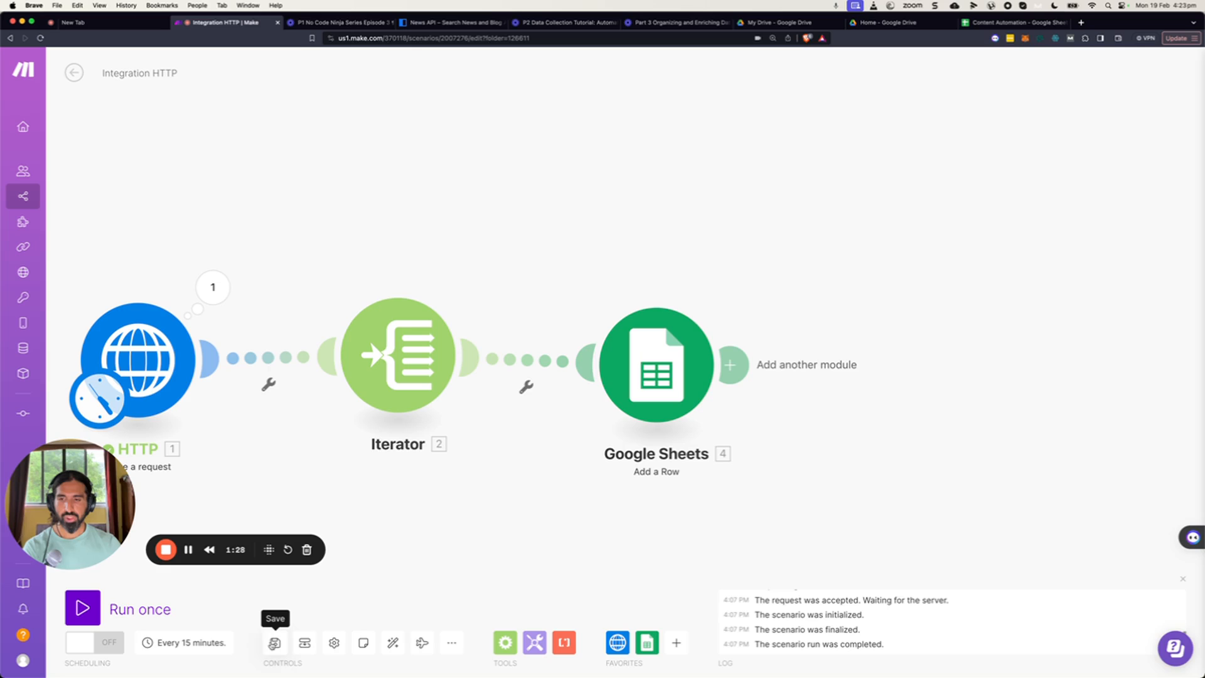
left_click(274, 644)
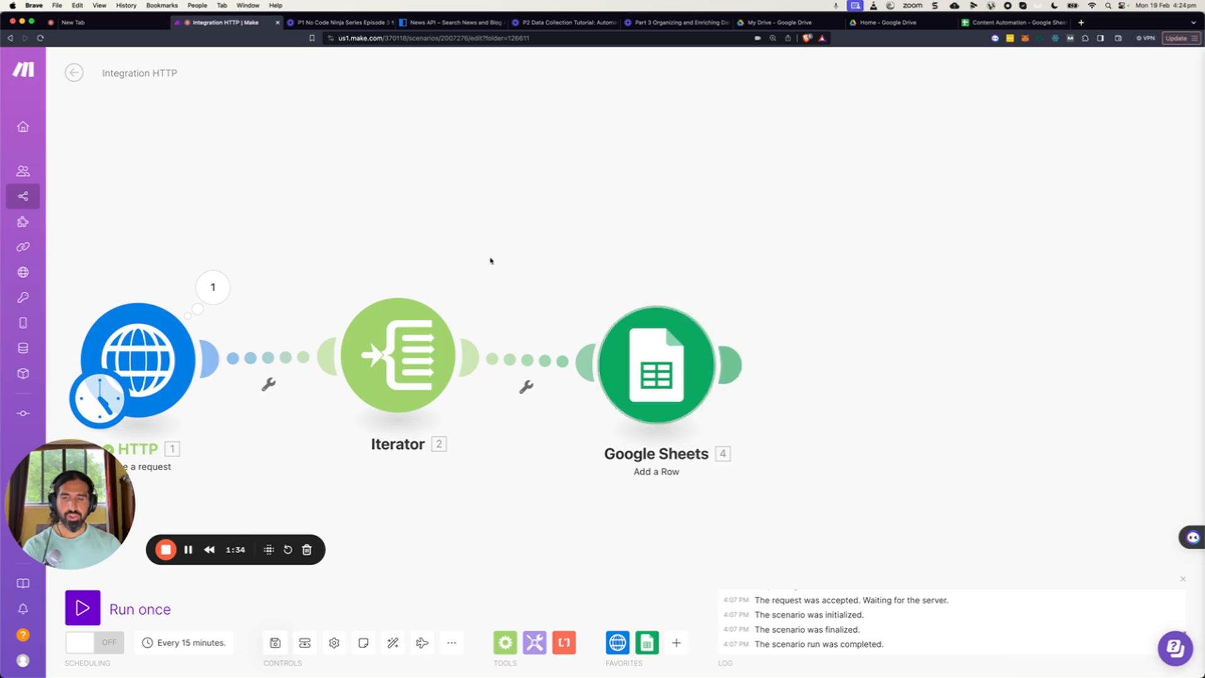
left_click(695, 361)
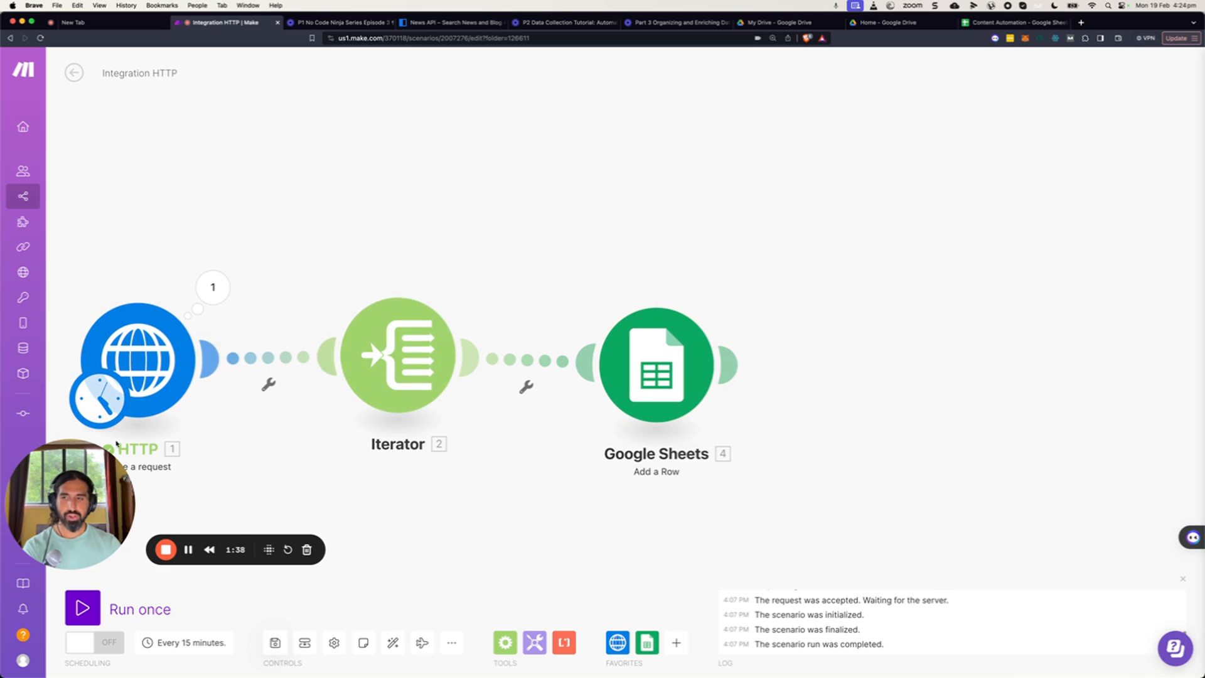
left_click(88, 609)
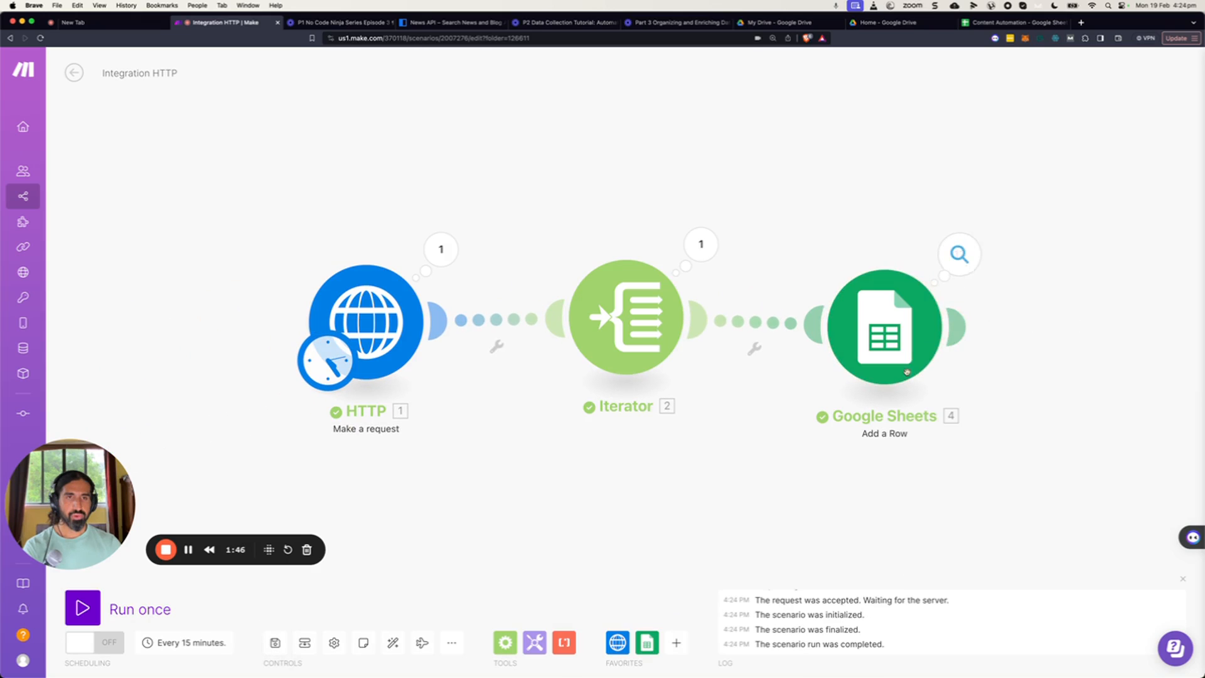
Switch to the Content Automation sheet and auto-fit the News Summary column to read the newly added rows.
left_click(978, 25)
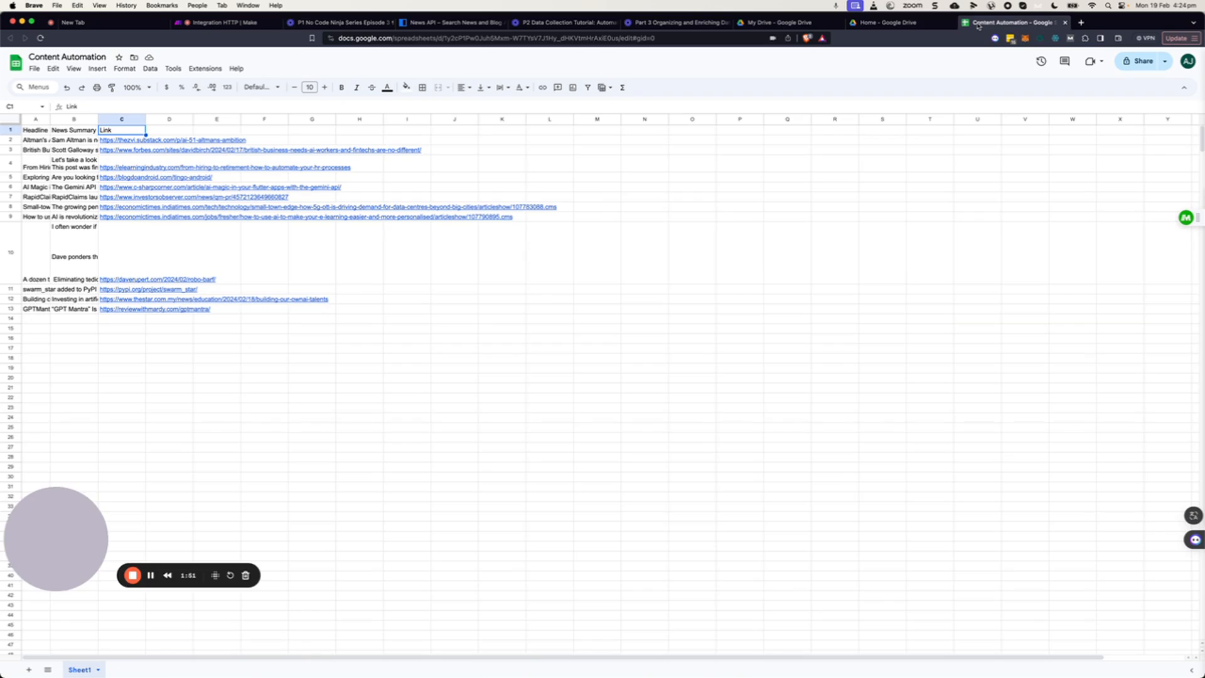
double_click(99, 119)
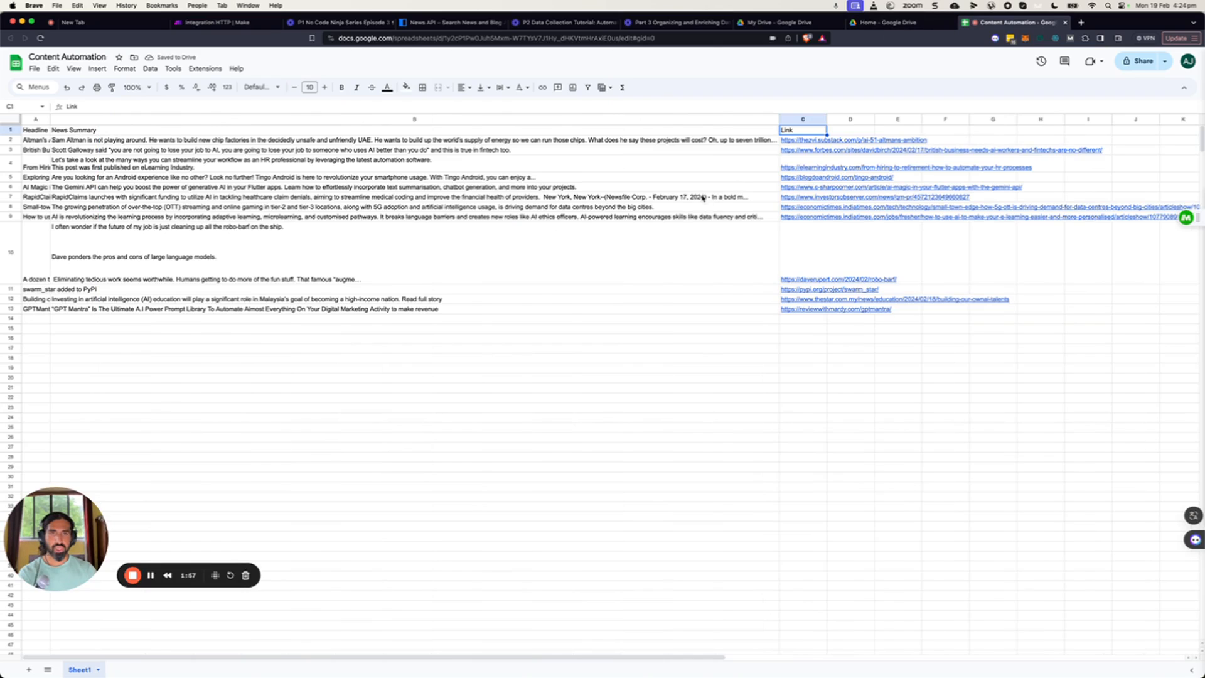
mouse_move(847, 282)
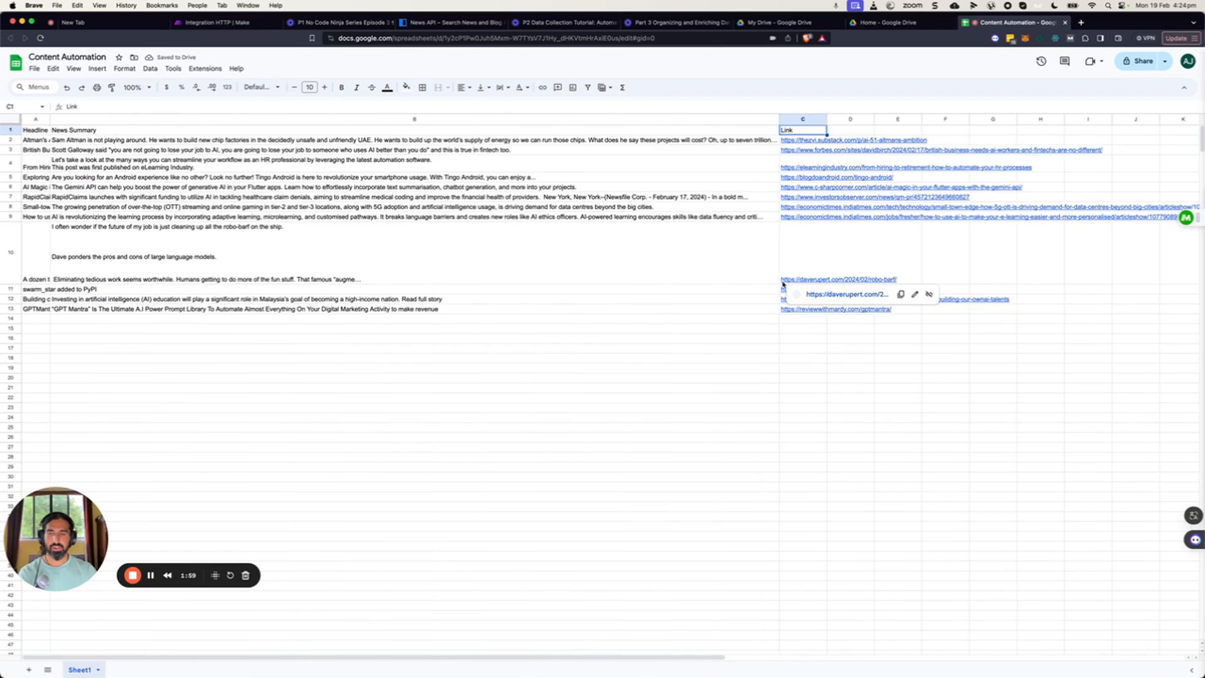
left_click(134, 576)
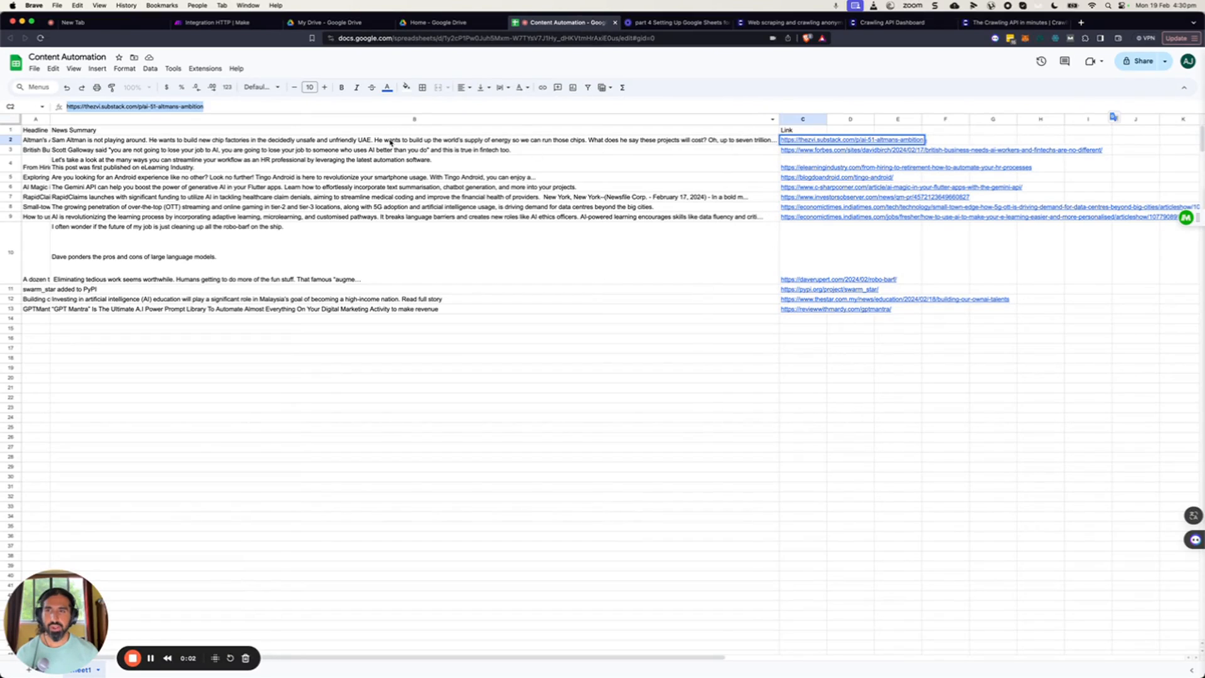
left_click(390, 141)
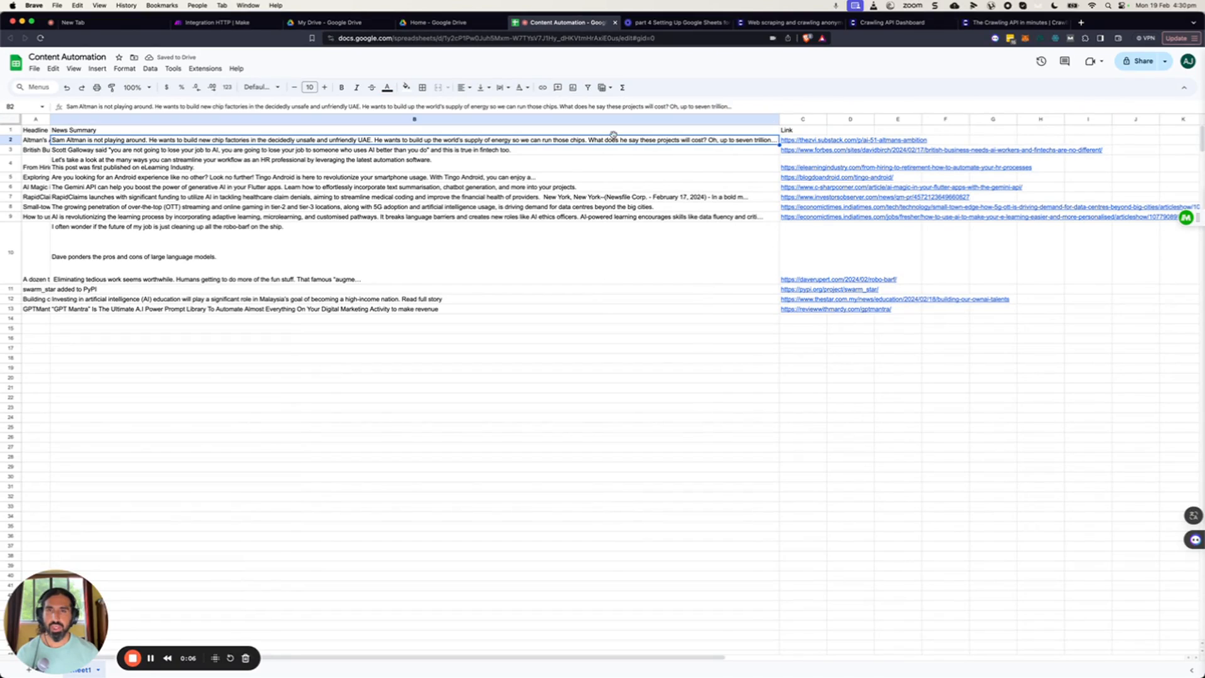
left_click(728, 108)
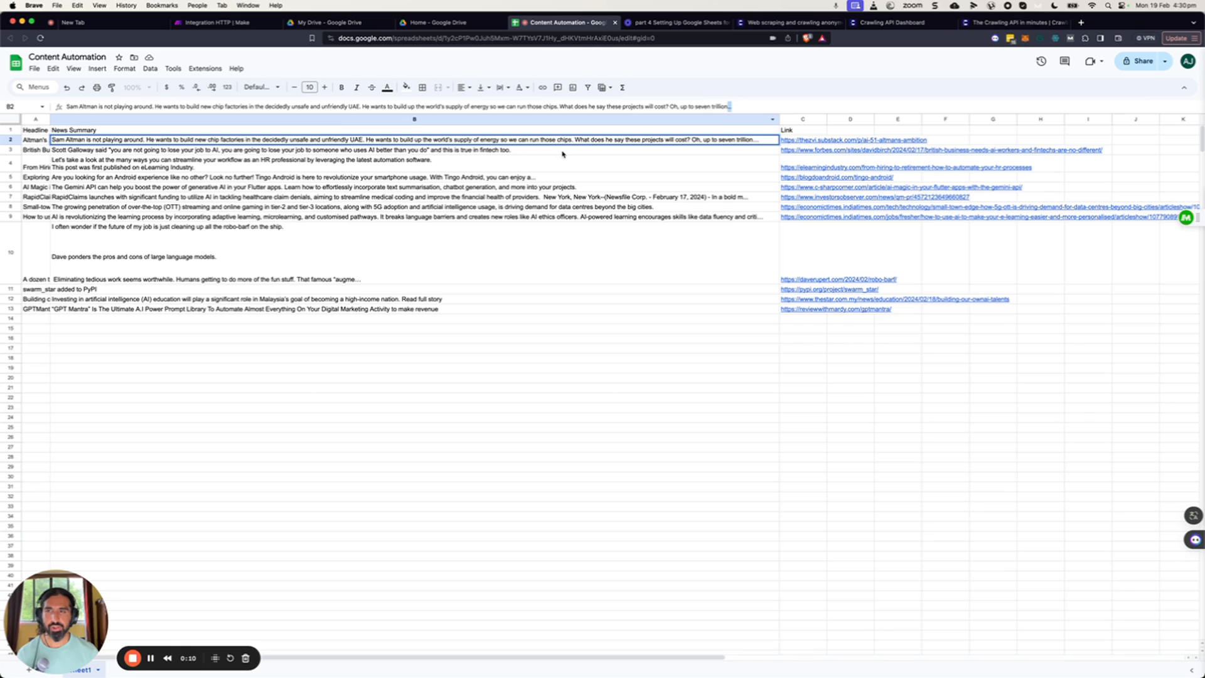
Narrow the News Summary column so the Link column sits closer beside it.
left_click_drag(778, 121, 473, 119)
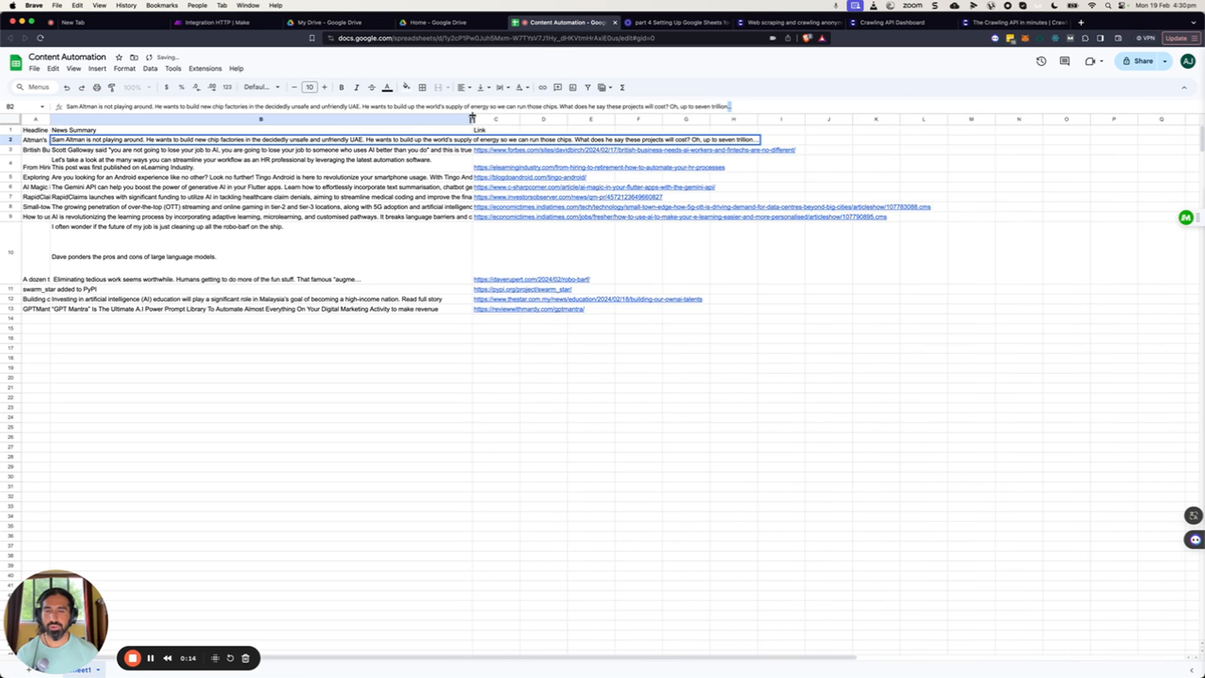
left_click_drag(472, 120, 438, 119)
left_click(572, 402)
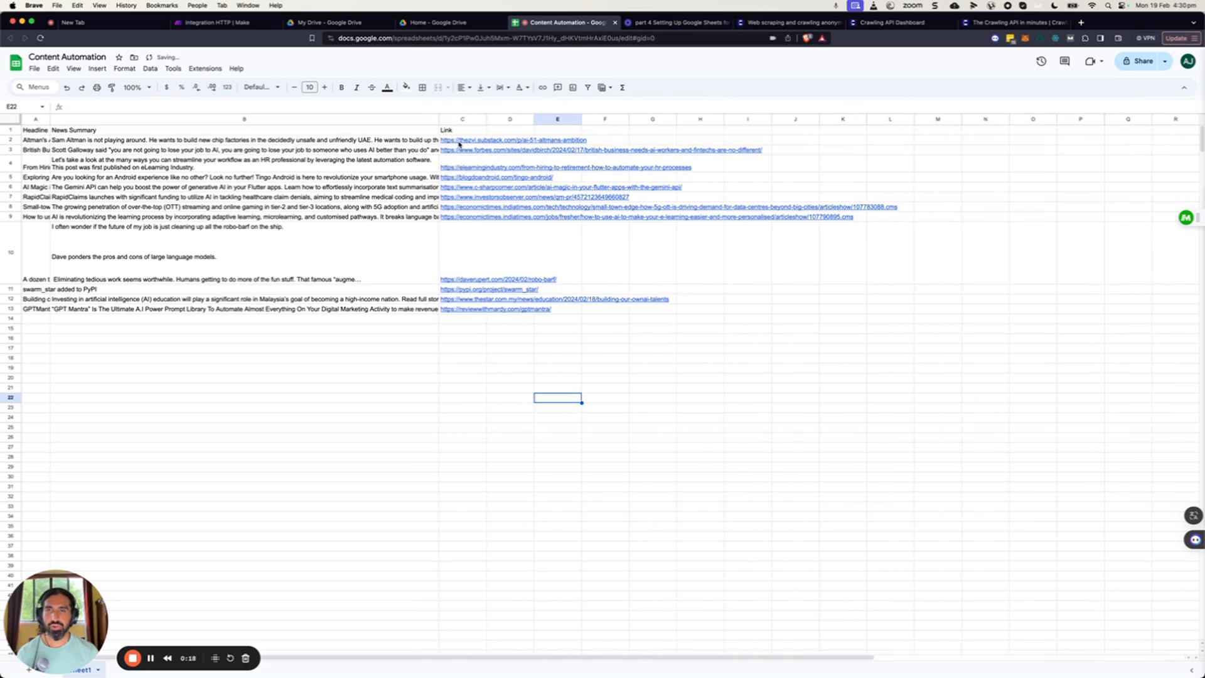
mouse_move(457, 143)
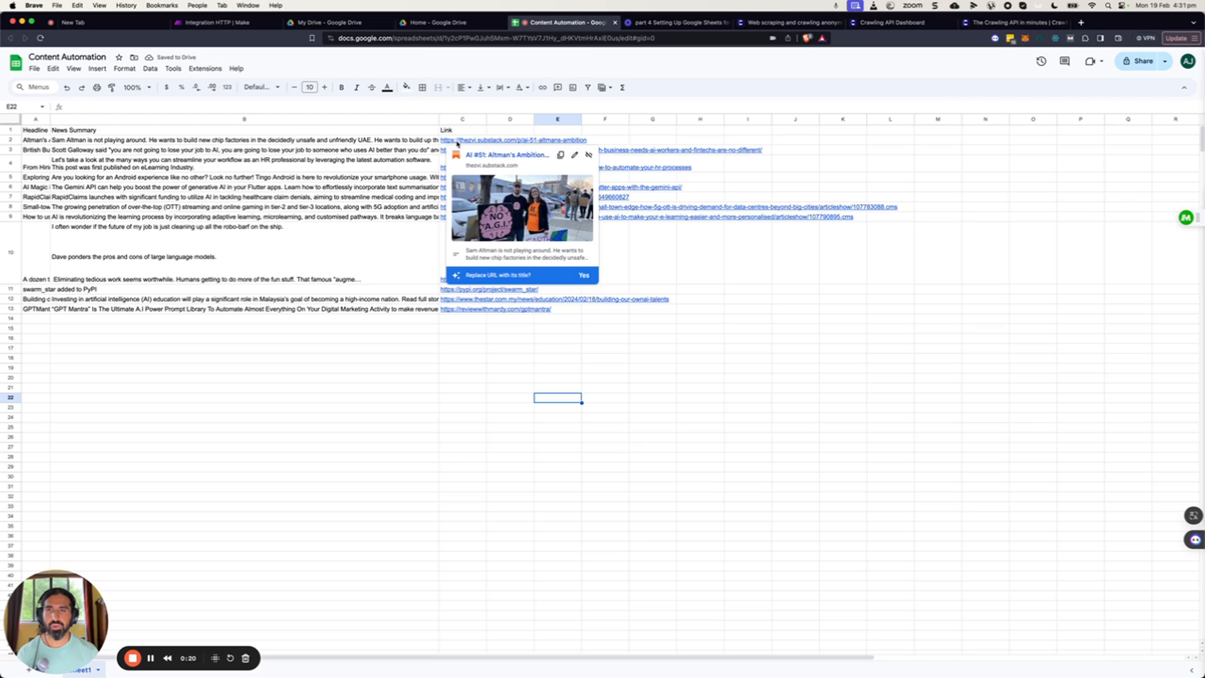
left_click(607, 370)
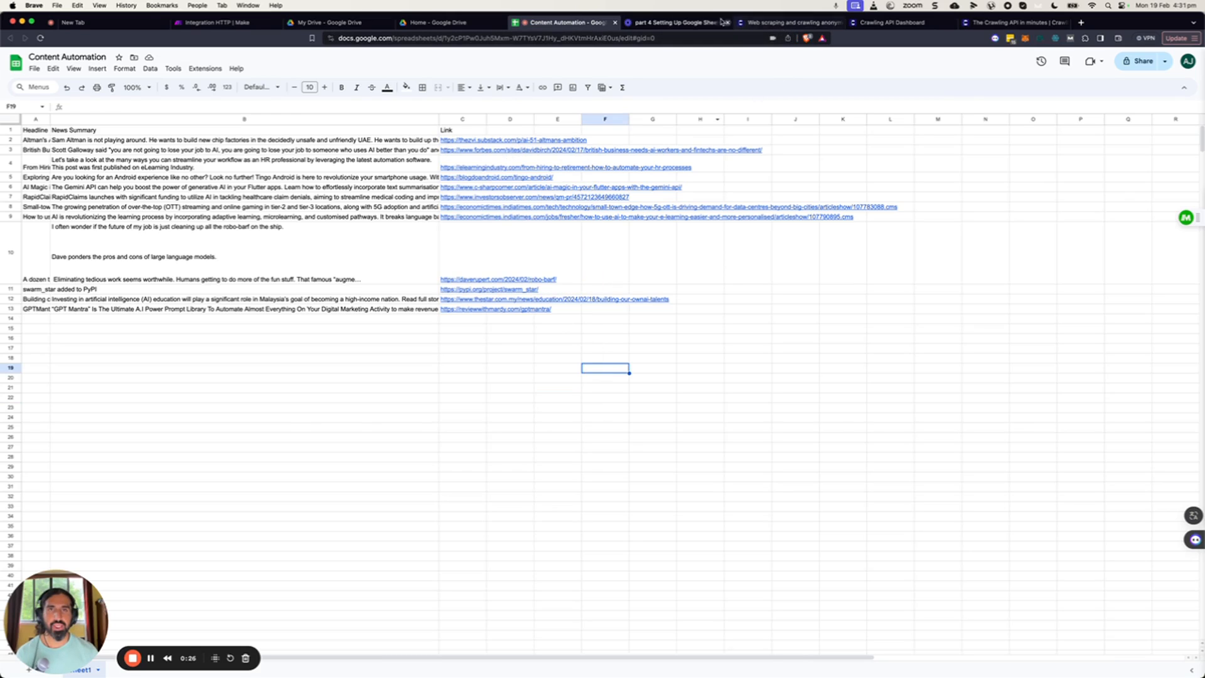
Open the Crawlbase Crawling API documentation and copy the first example API call URL.
left_click(779, 22)
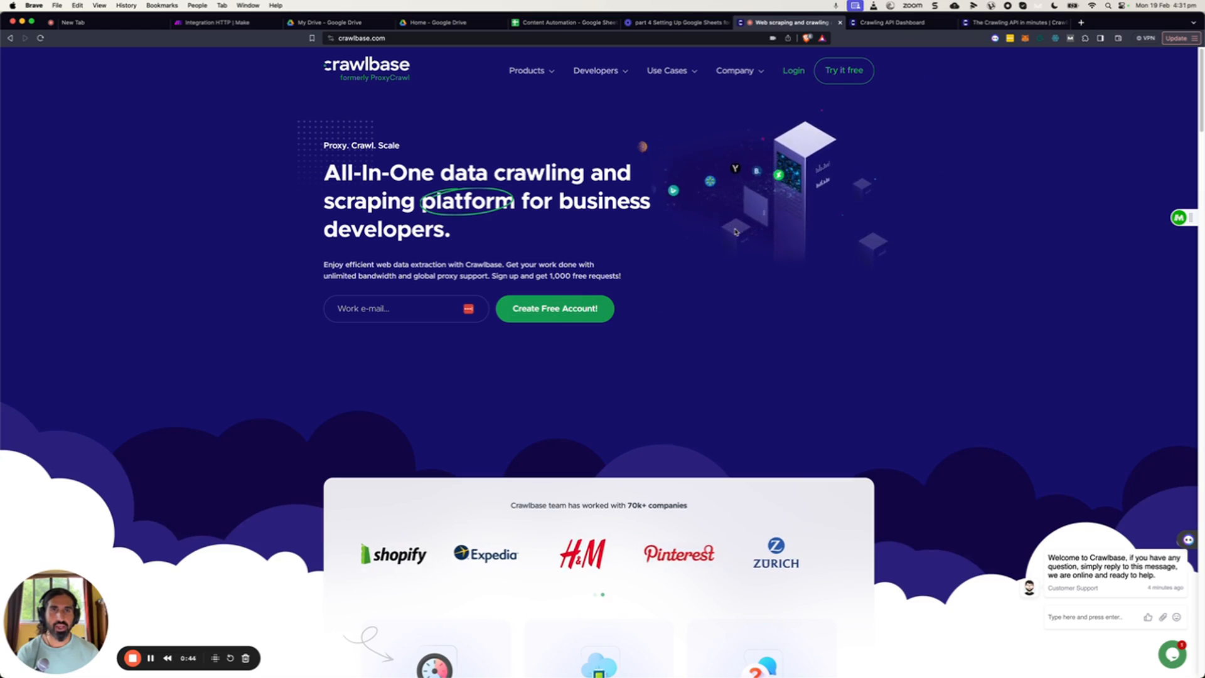
scroll(722, 283, "down", 1)
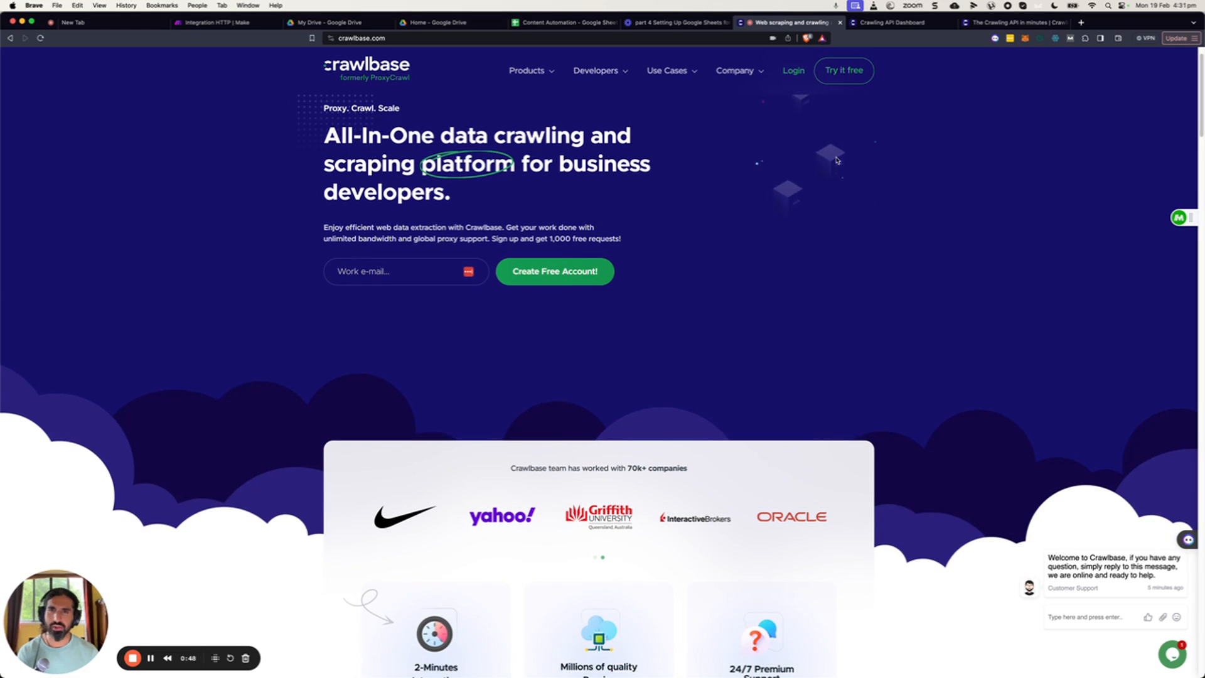
left_click(927, 29)
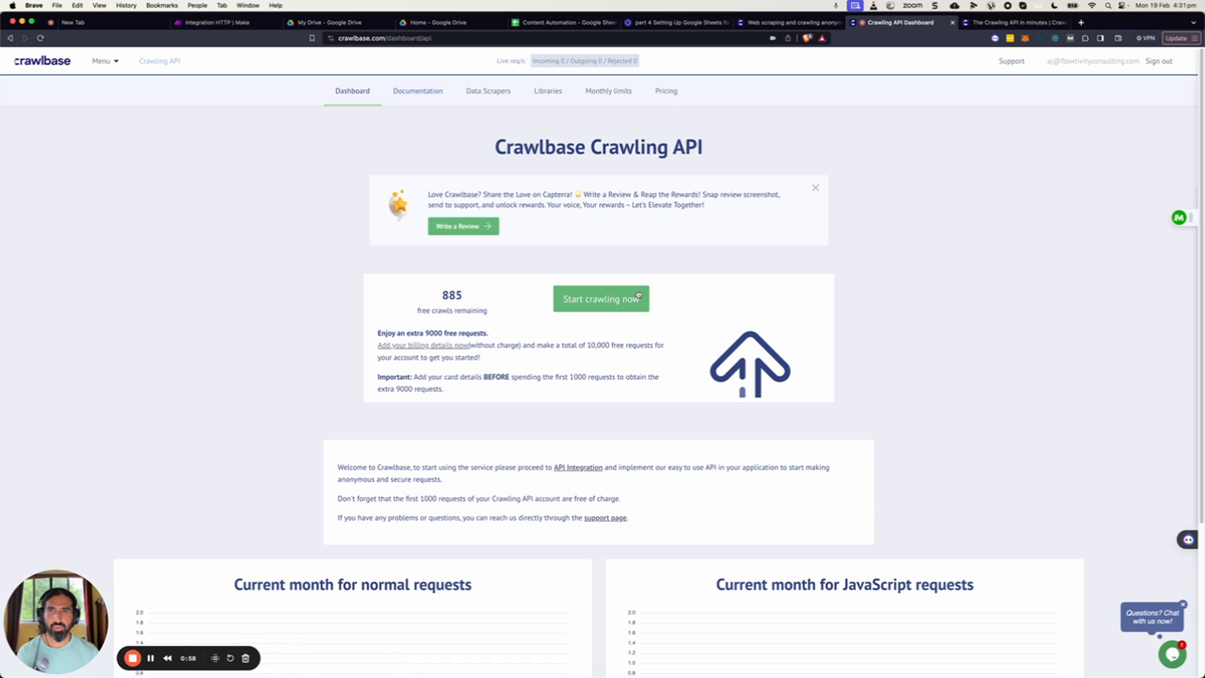
left_click(406, 94)
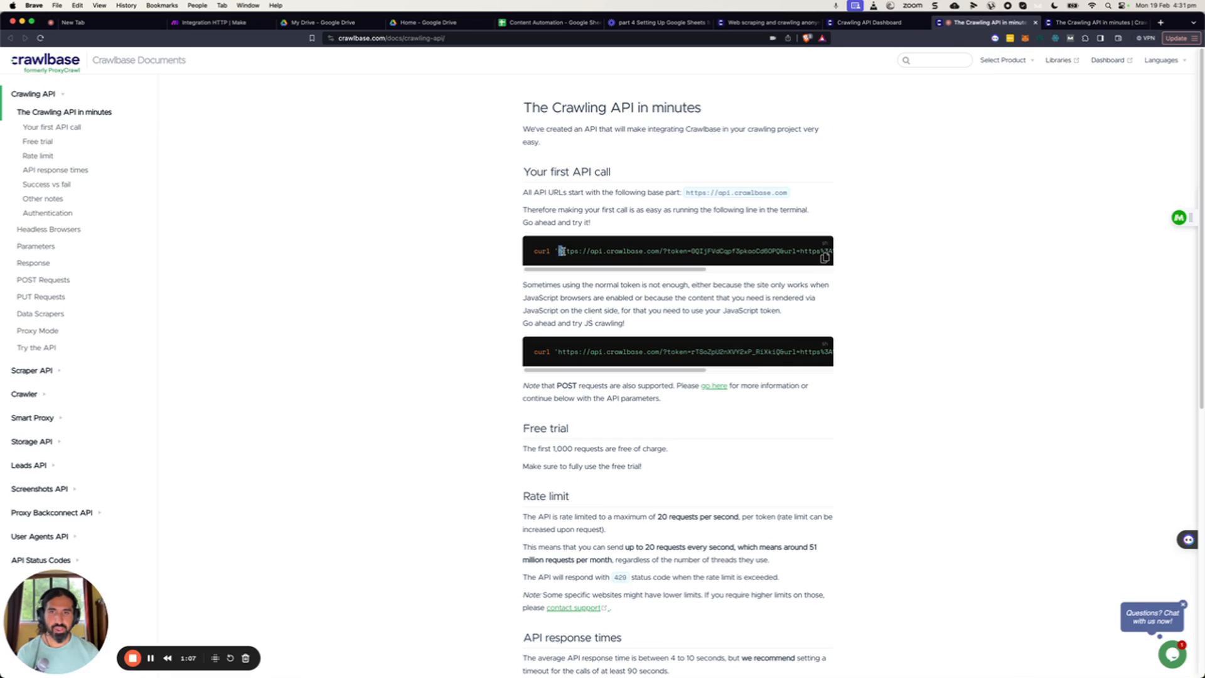
left_click_drag(565, 251, 792, 249)
left_click_drag(819, 251, 819, 251)
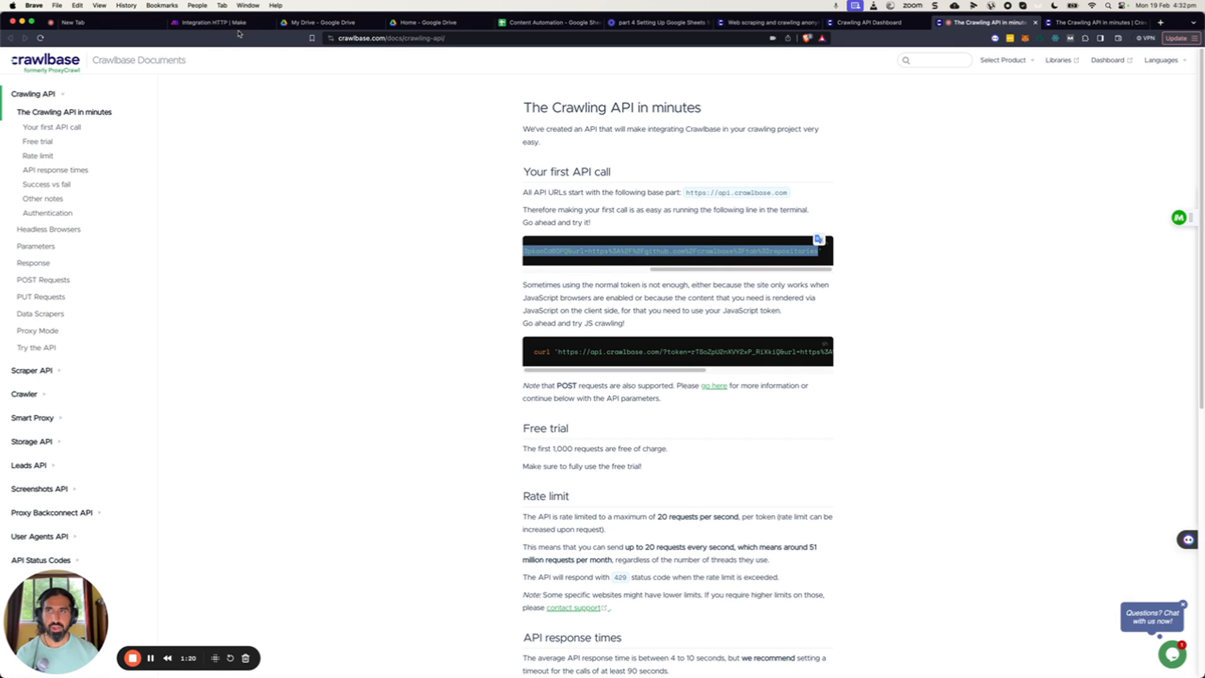
Add an HTTP Make a request module after Google Sheets and paste the Crawlbase API URL containing the access token.
left_click(213, 23)
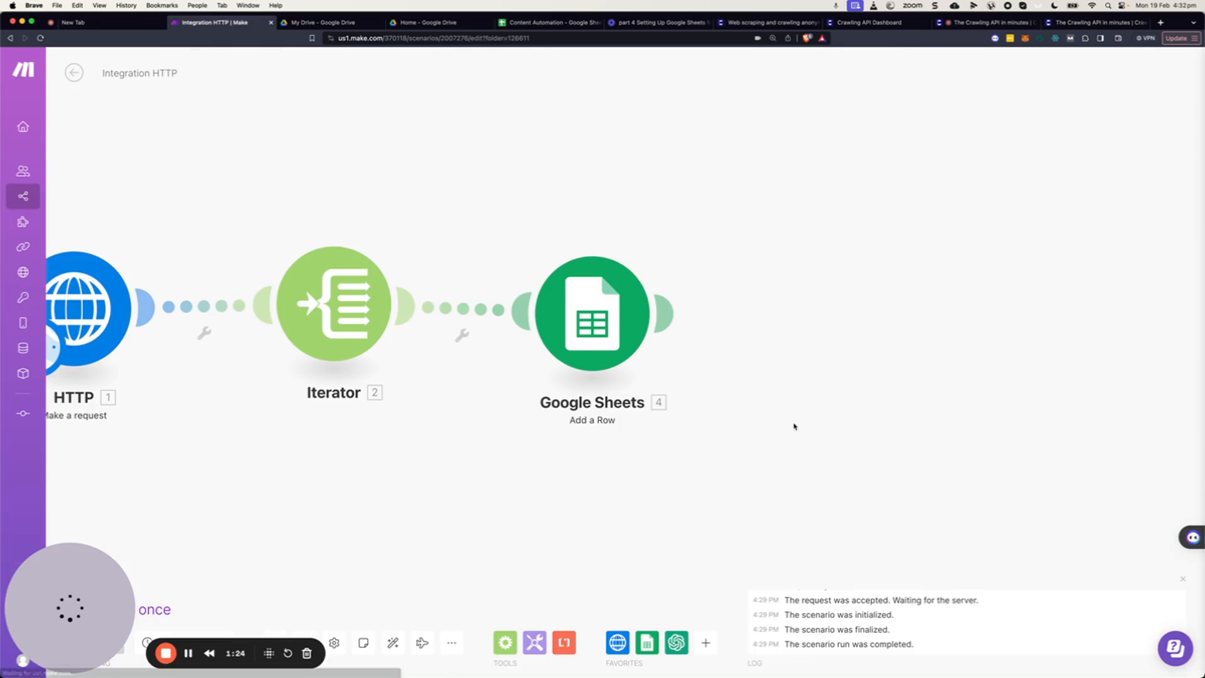
left_click(706, 643)
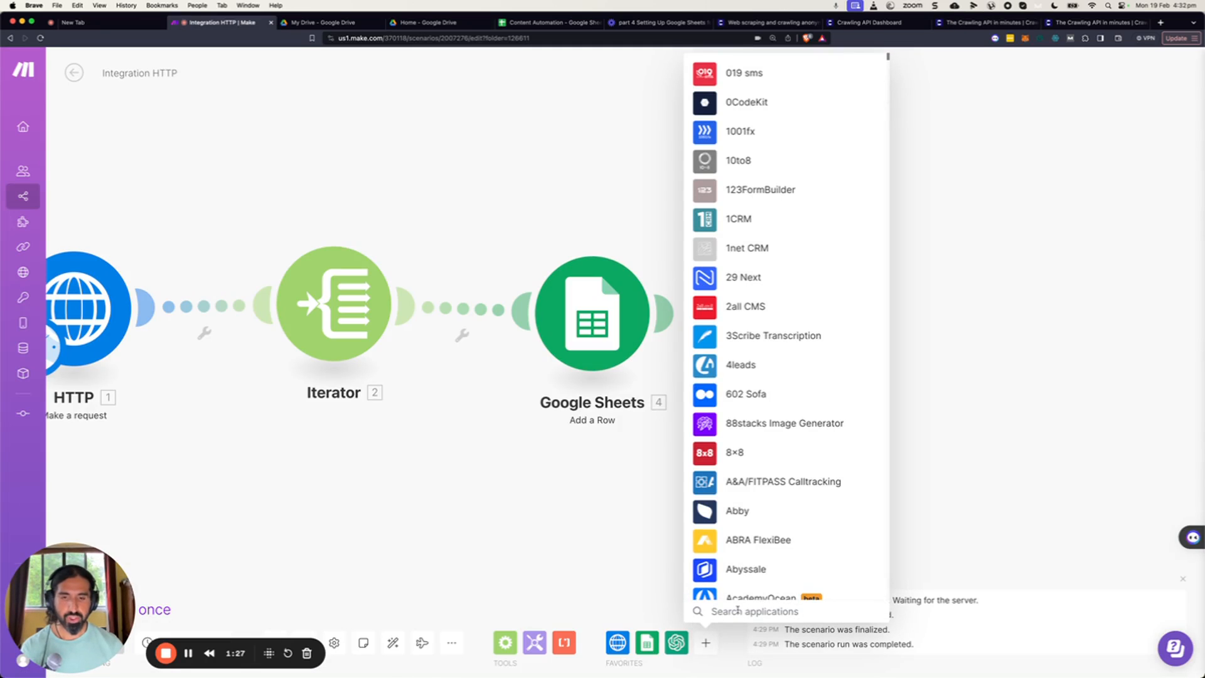
type("http")
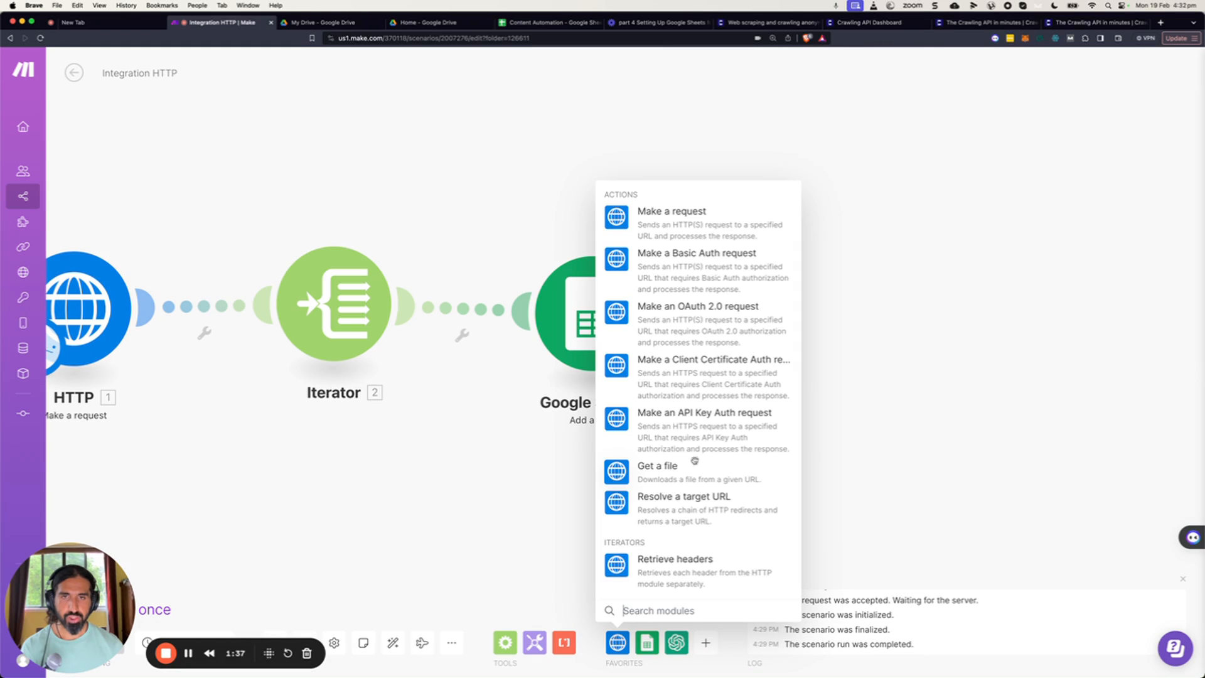
left_click(711, 226)
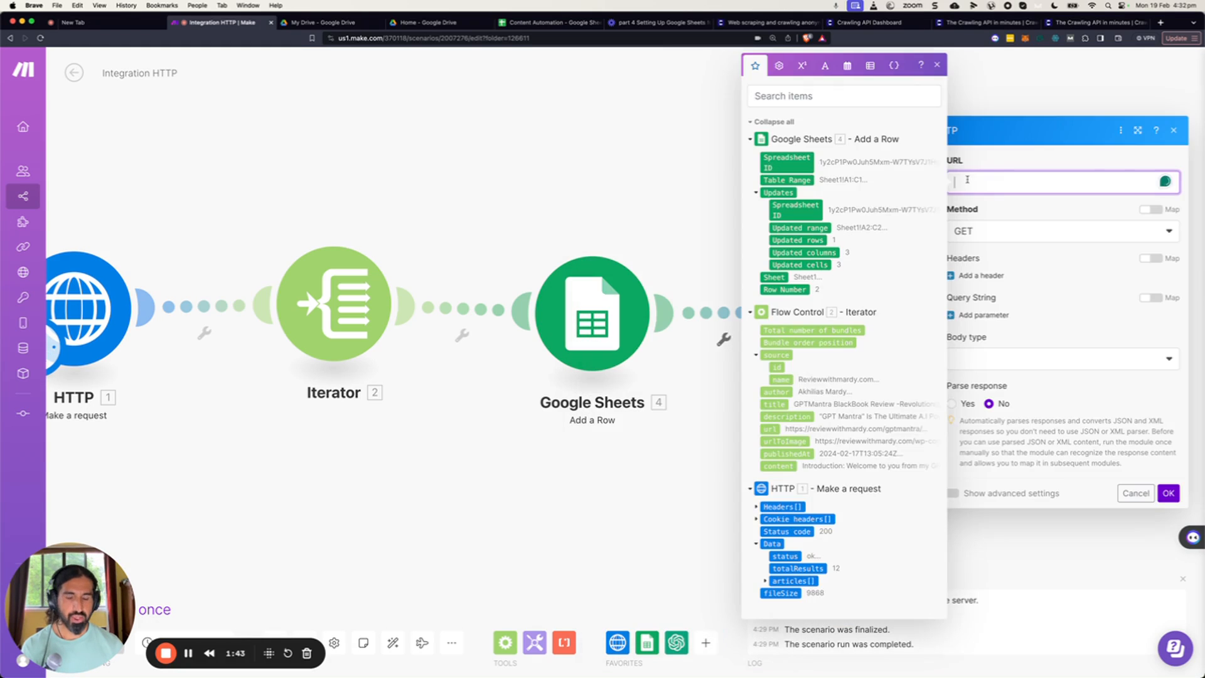
key("super+v")
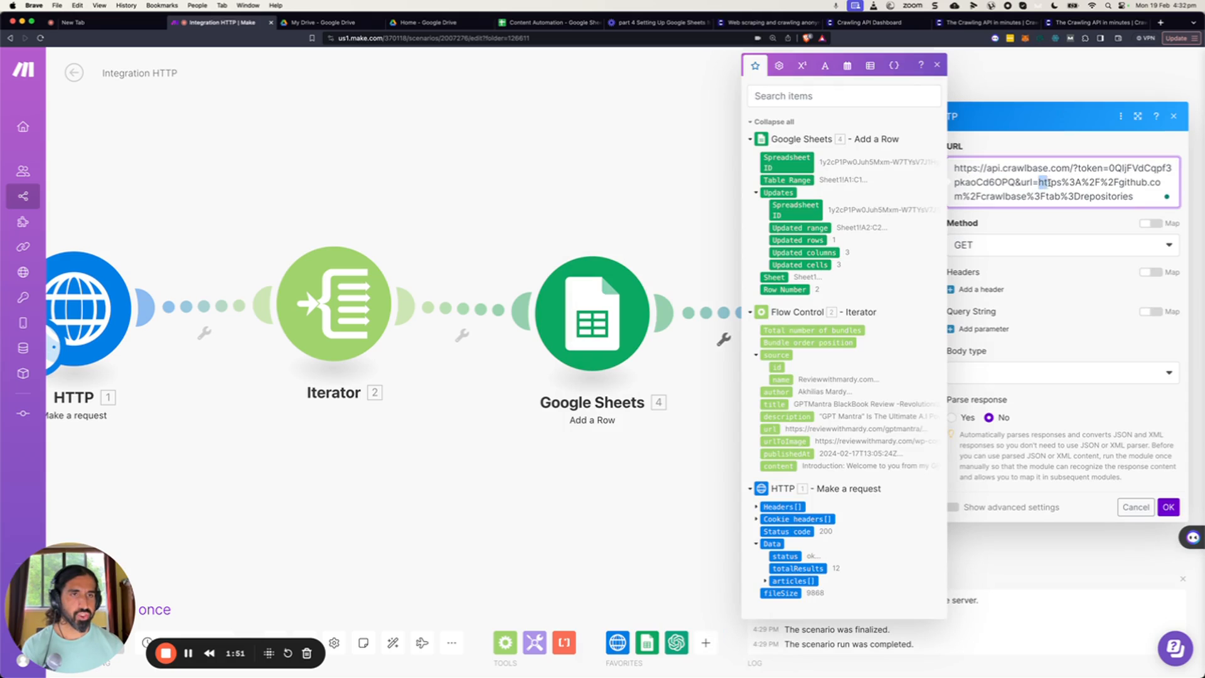
Replace the example target address at the end of the Crawlbase URL with the Iterator's url item and save the module.
left_click_drag(1051, 182, 1135, 197)
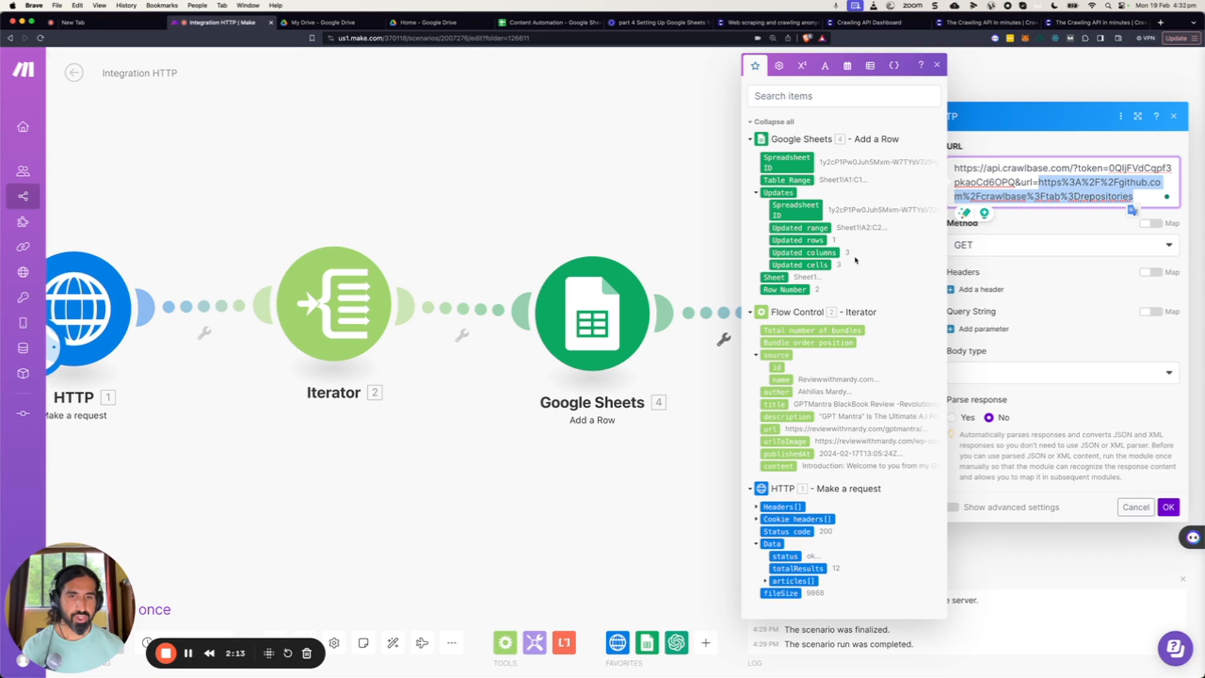
left_click(775, 430)
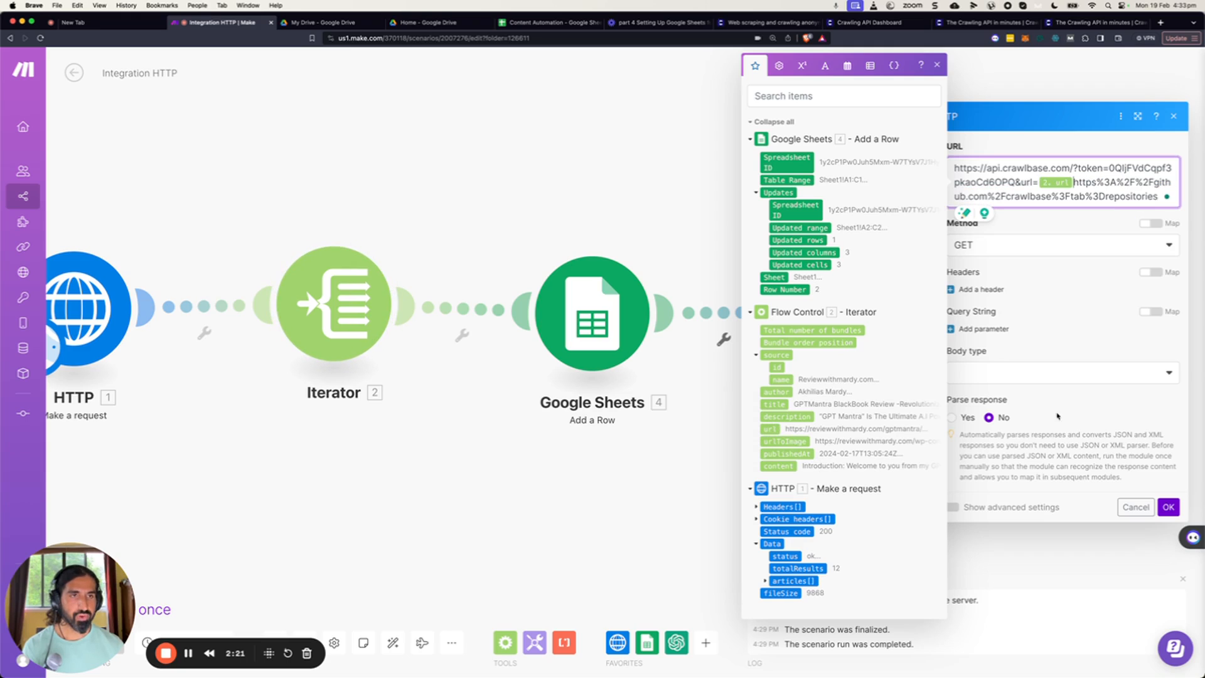
left_click_drag(1159, 196, 1074, 182)
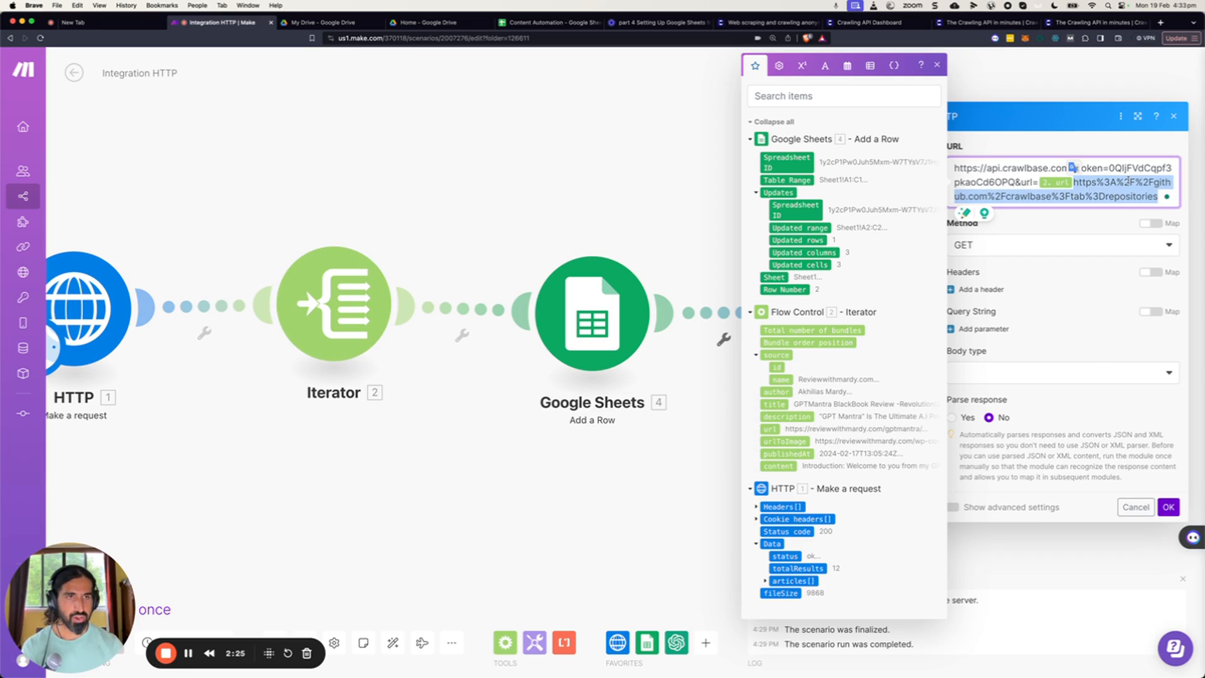
key("BackSpace")
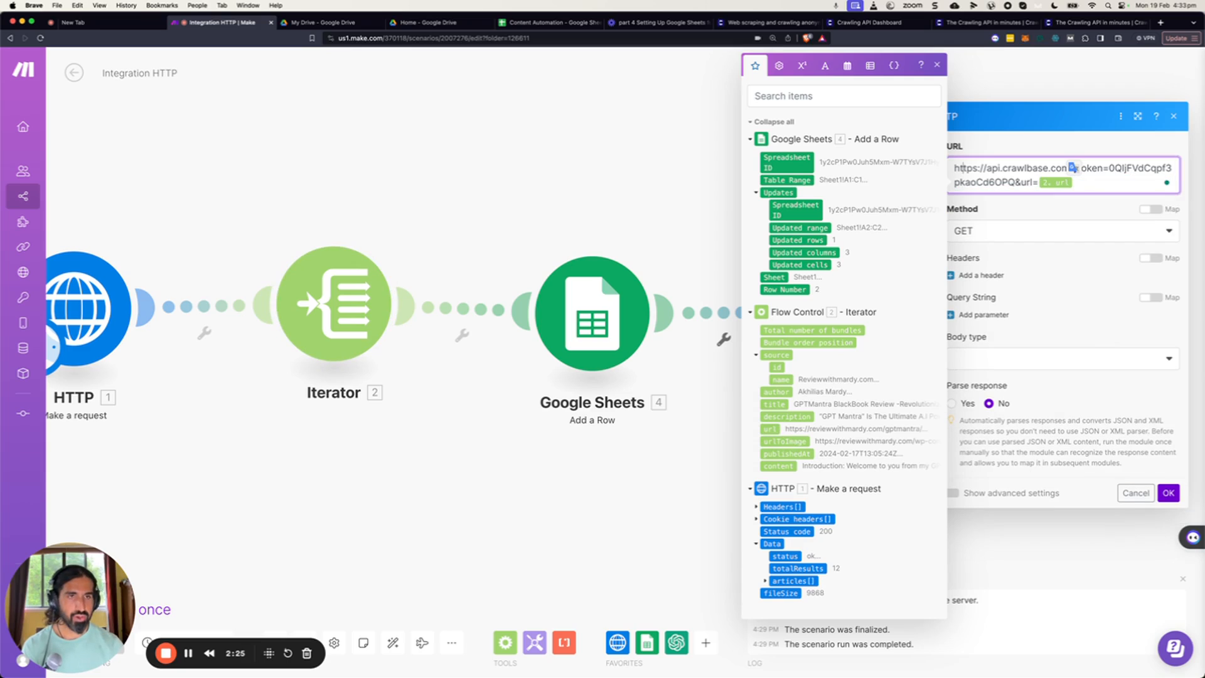
left_click(1169, 494)
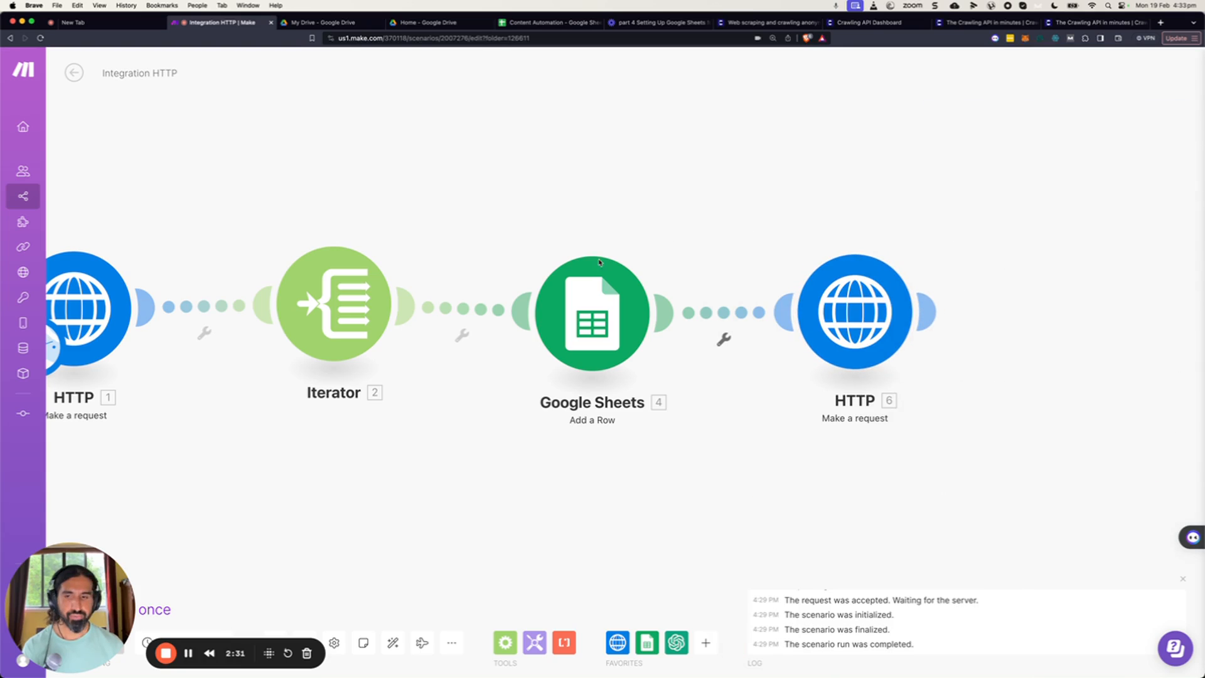
Run only the Crawlbase HTTP module, supplying the first article link copied from the Content Automation sheet as the test url.
left_click_drag(68, 584, 85, 501)
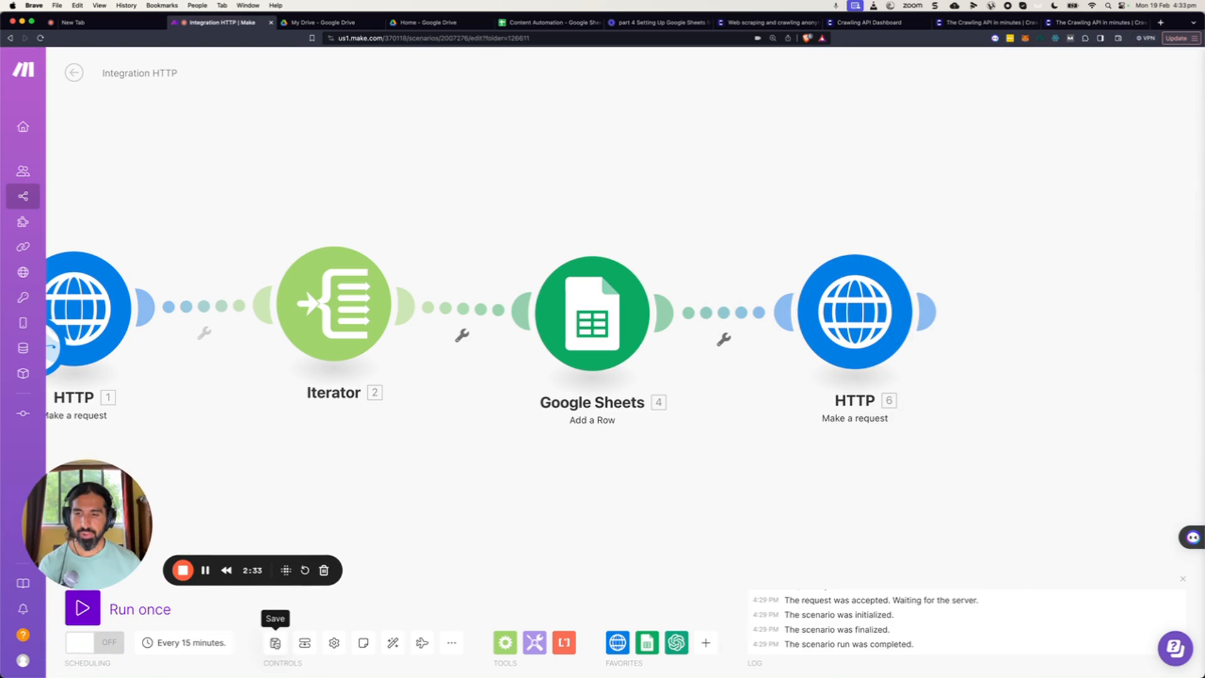
left_click_drag(952, 204, 774, 235)
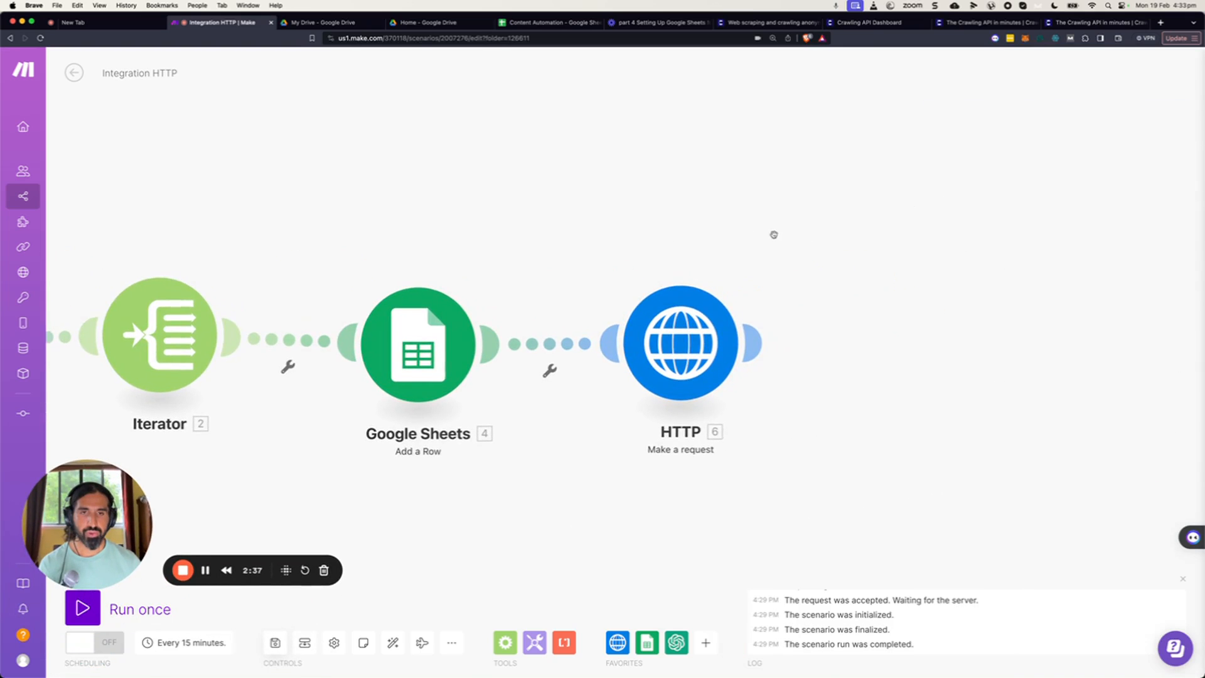
left_click_drag(801, 294, 713, 293)
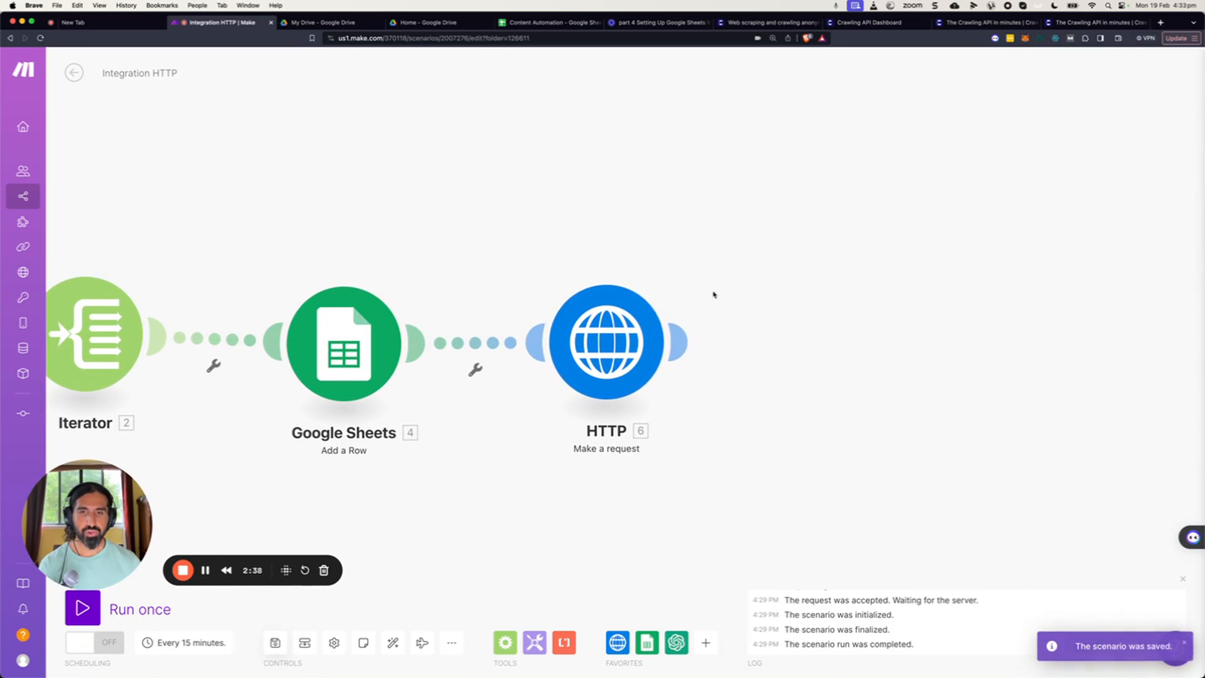
right_click(619, 348)
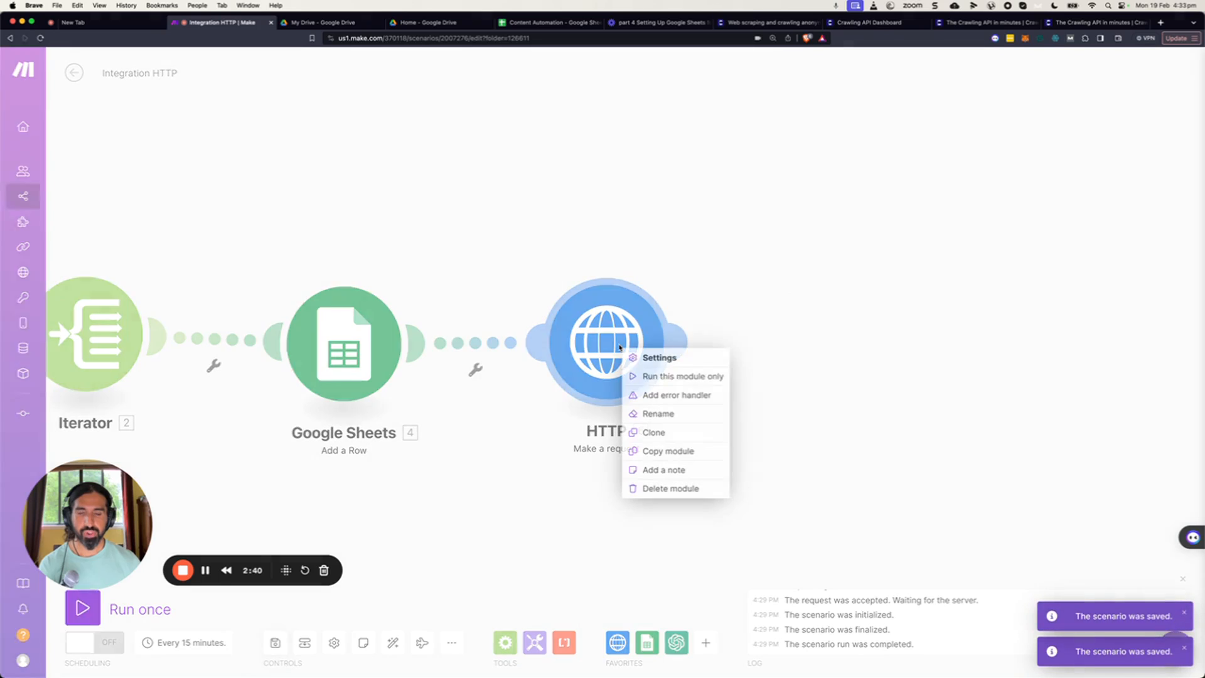
left_click(659, 377)
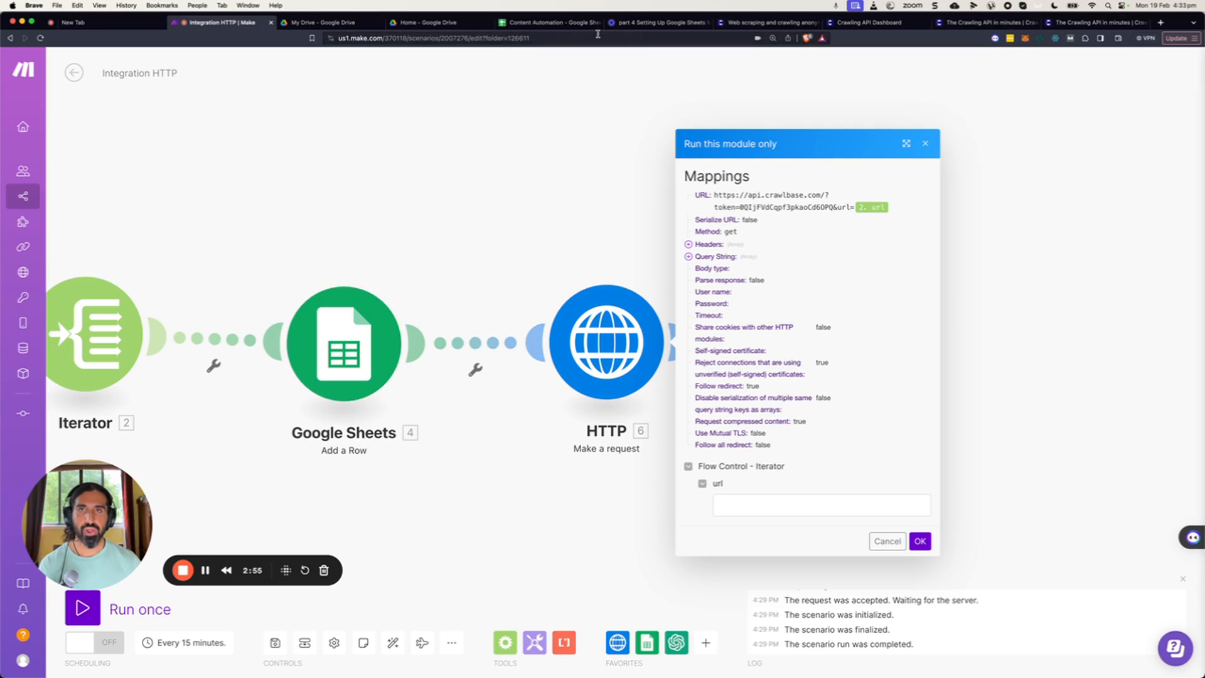
left_click(549, 22)
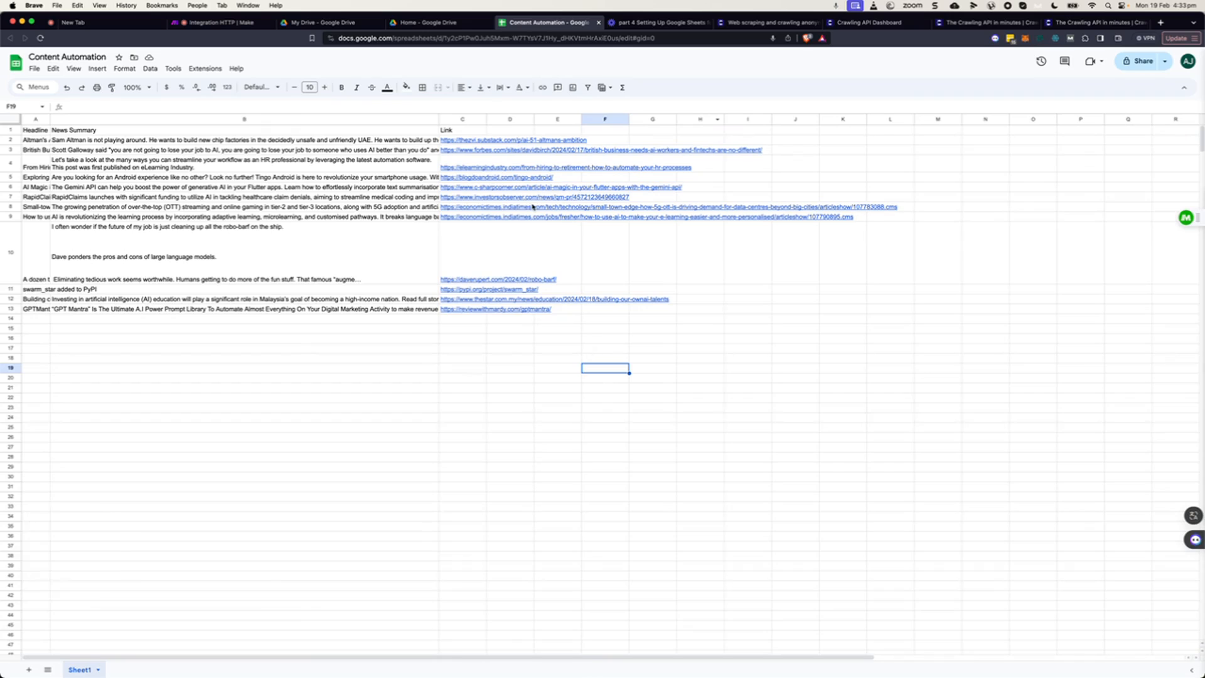
left_click(467, 140)
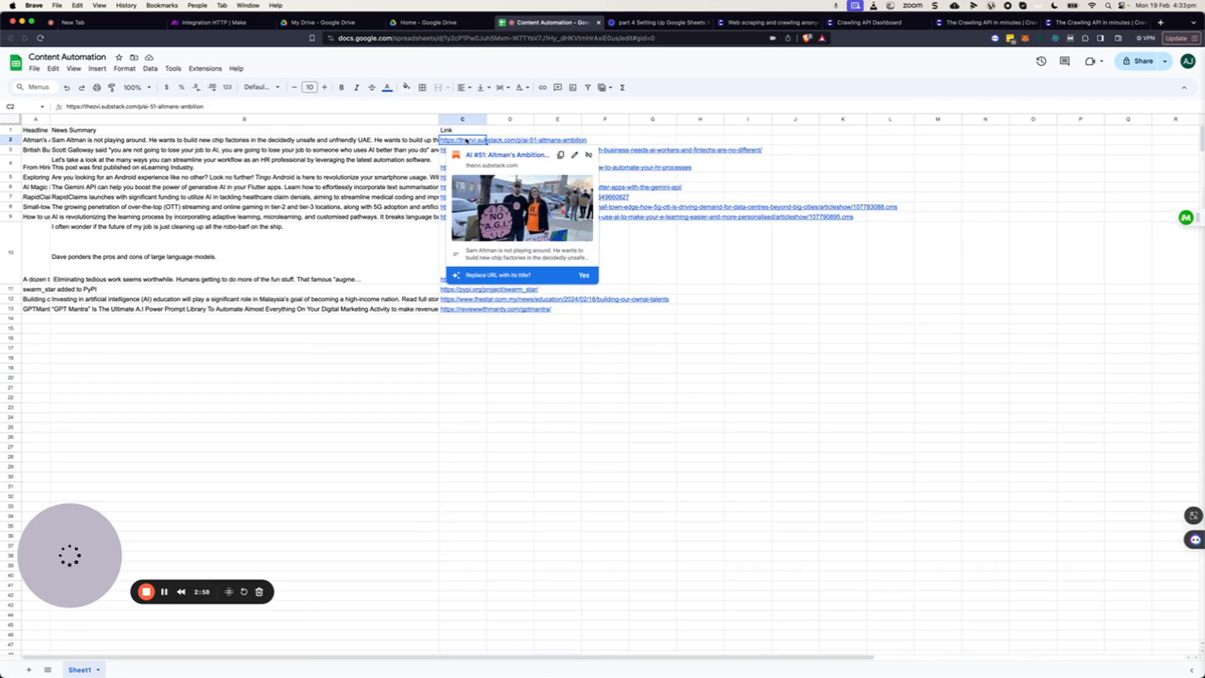
triple_click(196, 106)
key("super+c")
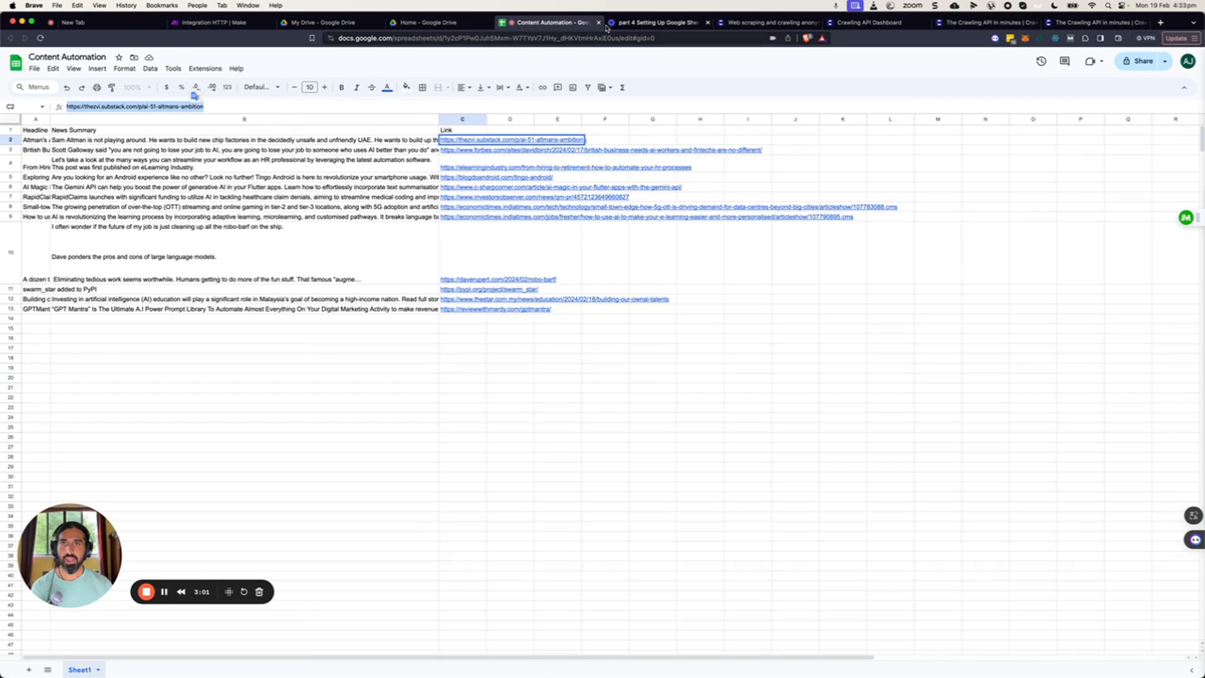
left_click(226, 22)
left_click(761, 505)
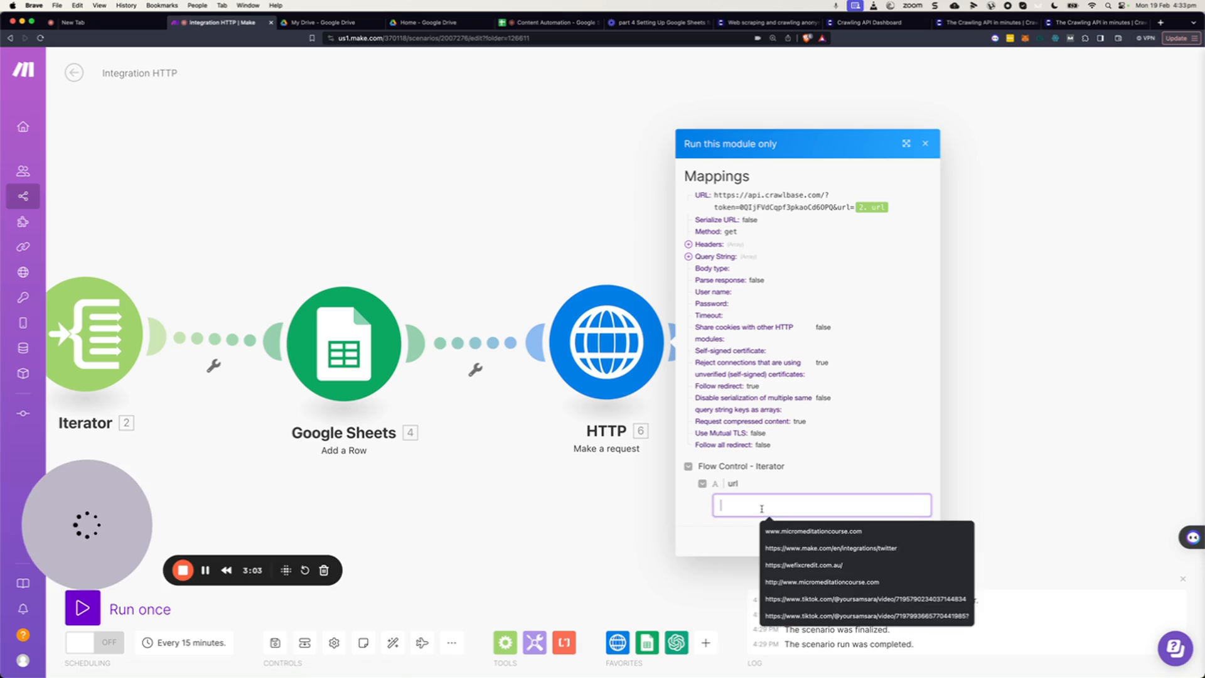
key("super+v")
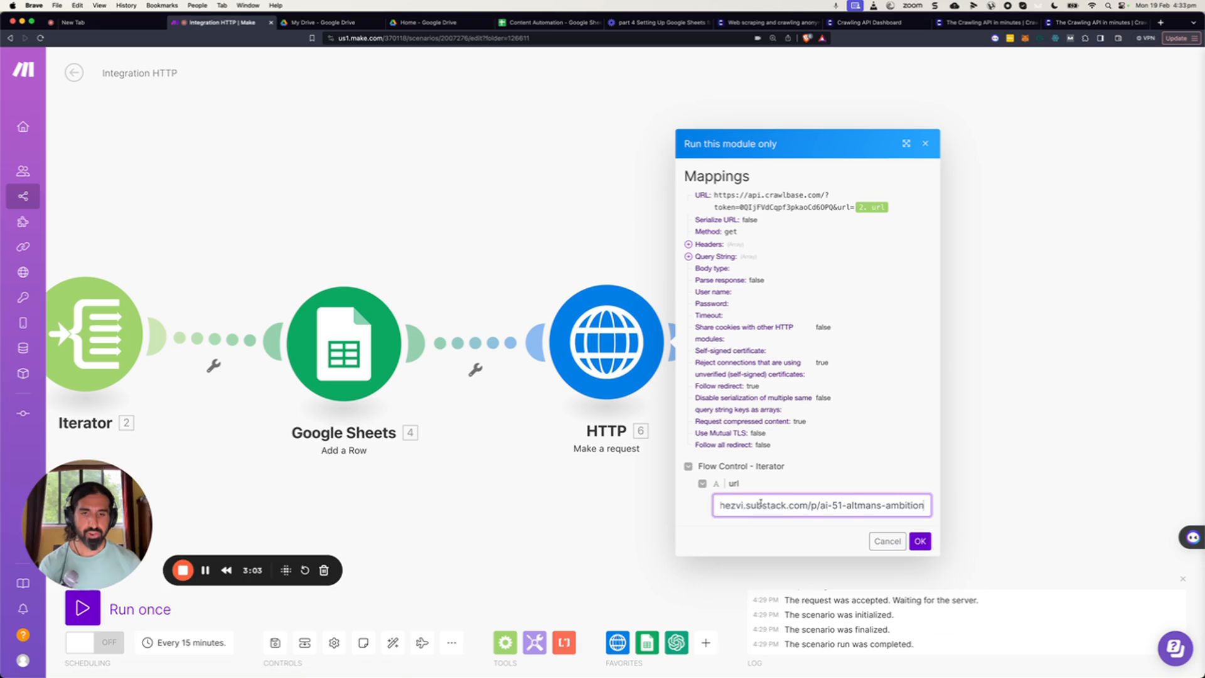
left_click(920, 542)
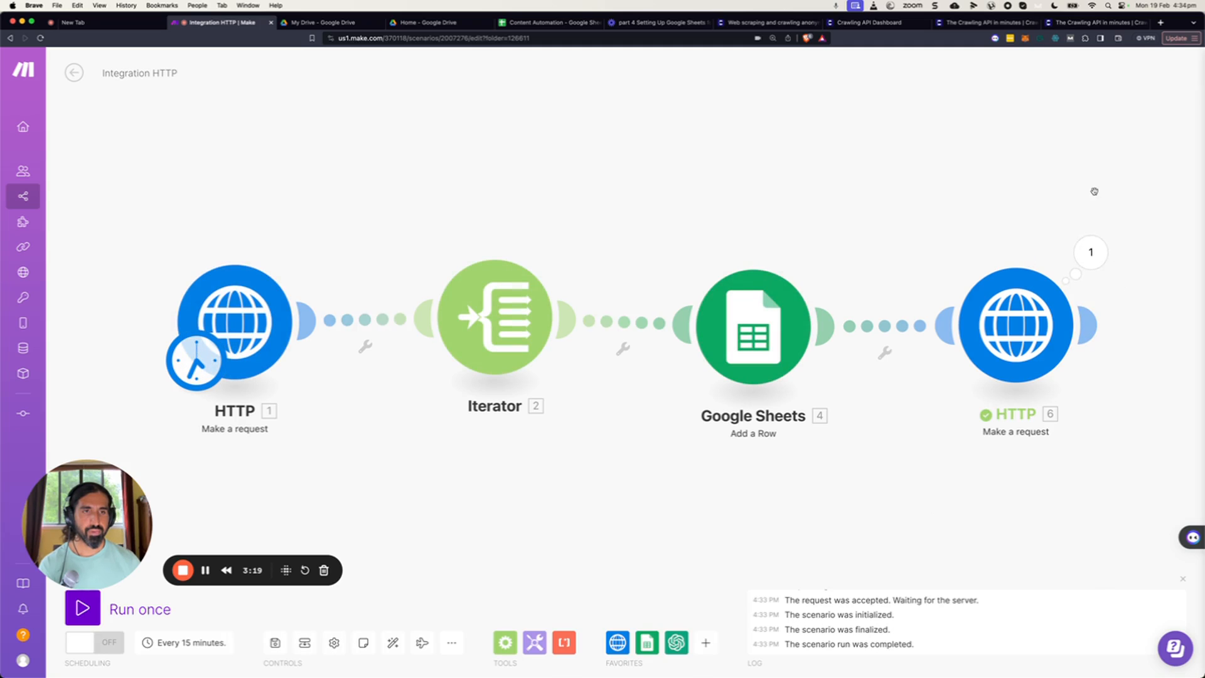
Inspect the HTTP module's output bundle and the HTML returned in its Data field.
left_click_drag(1094, 191, 983, 195)
left_click(982, 257)
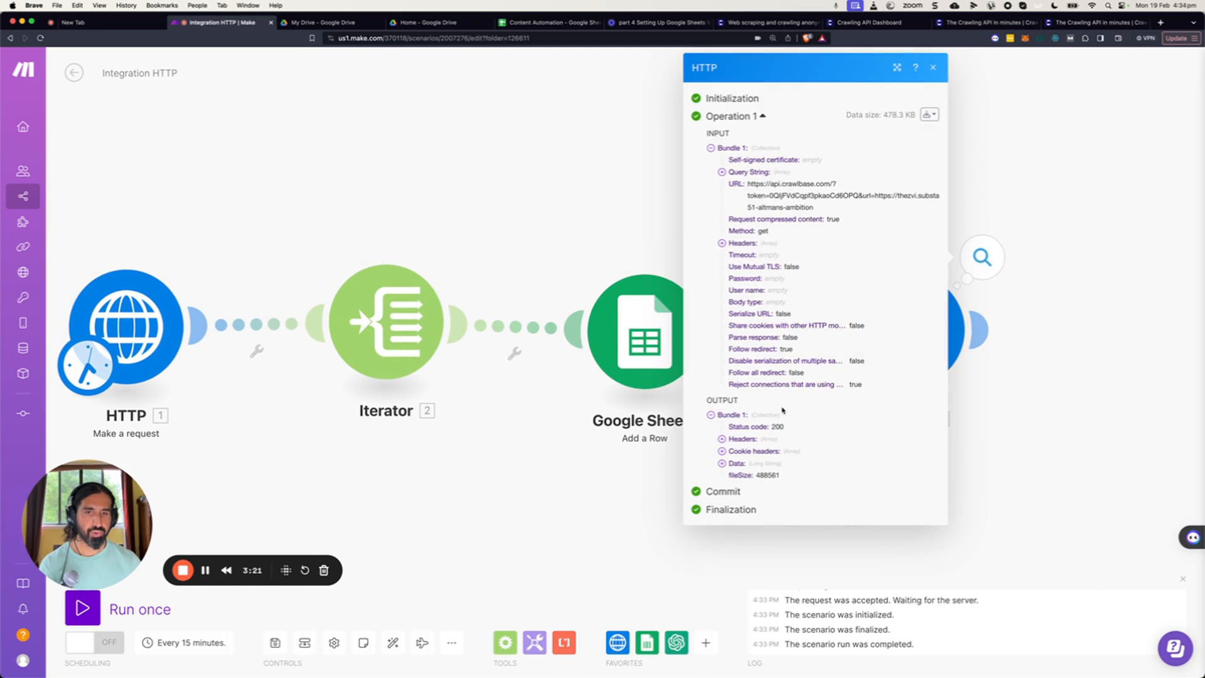
left_click(721, 464)
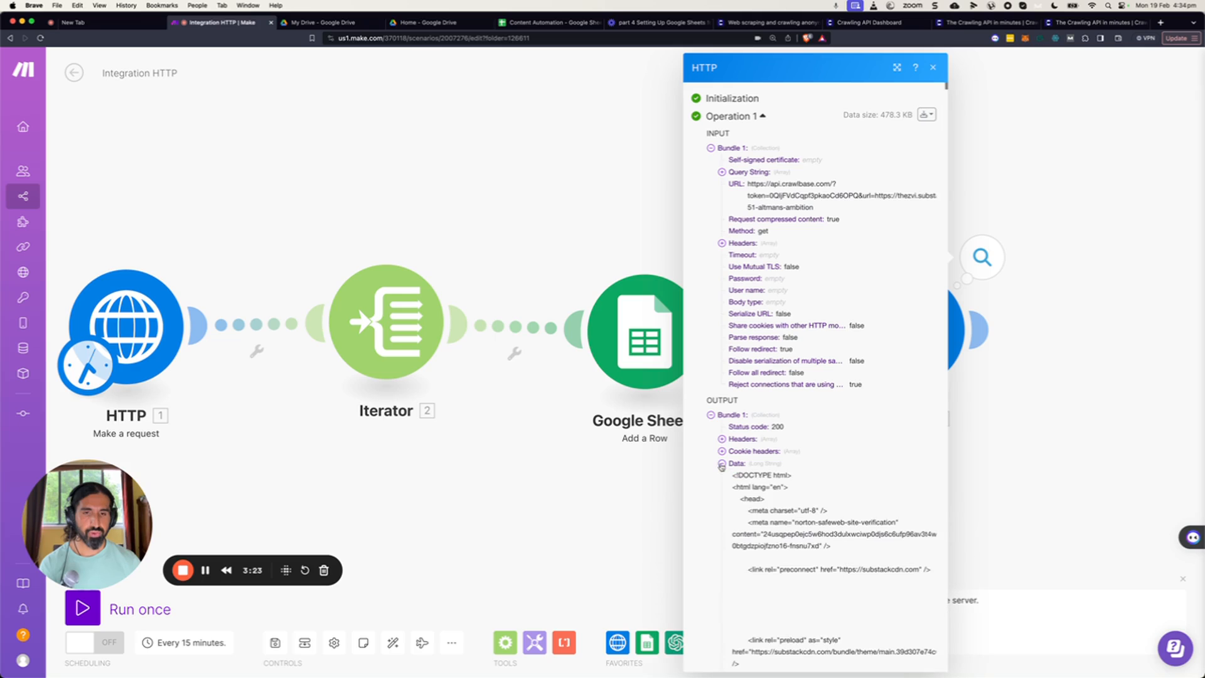
scroll(800, 453, "down", 5)
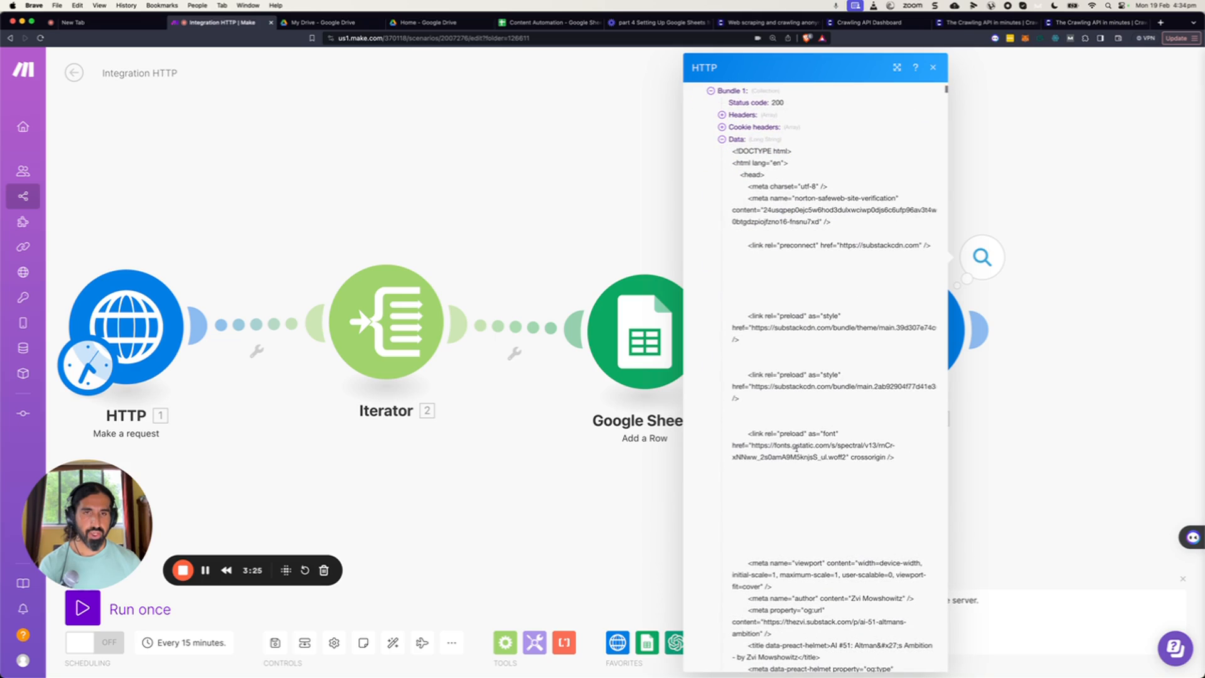
left_click_drag(739, 161, 803, 448)
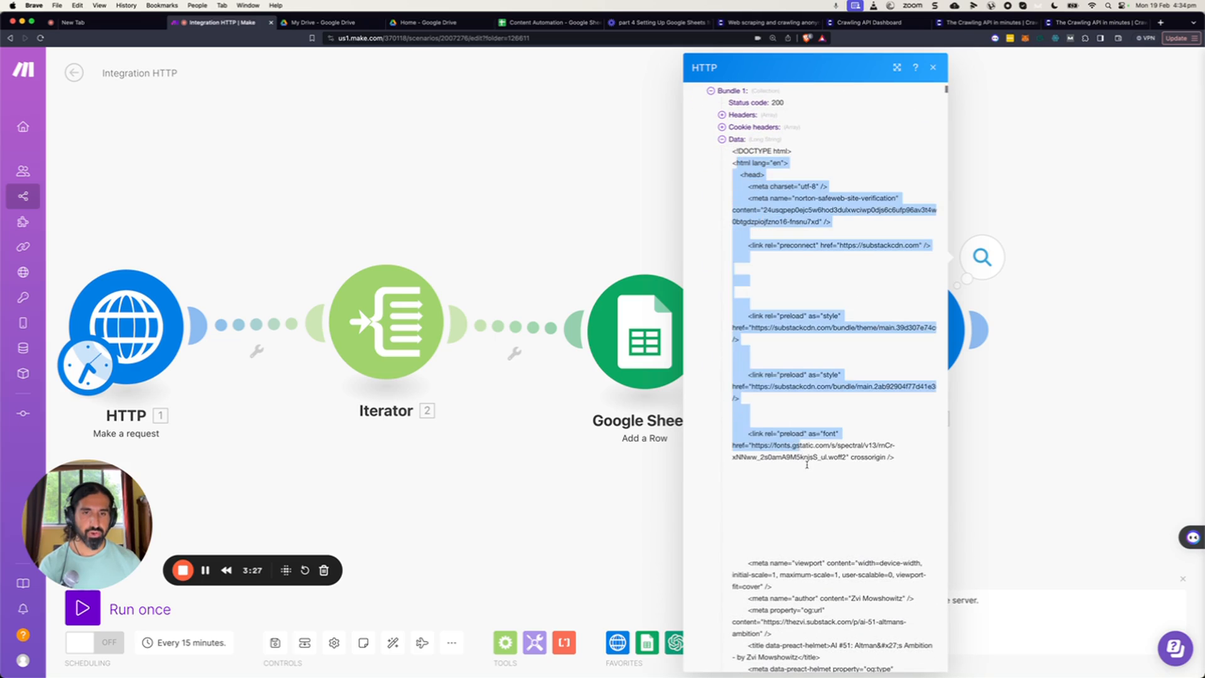
scroll(809, 463, "down", 8)
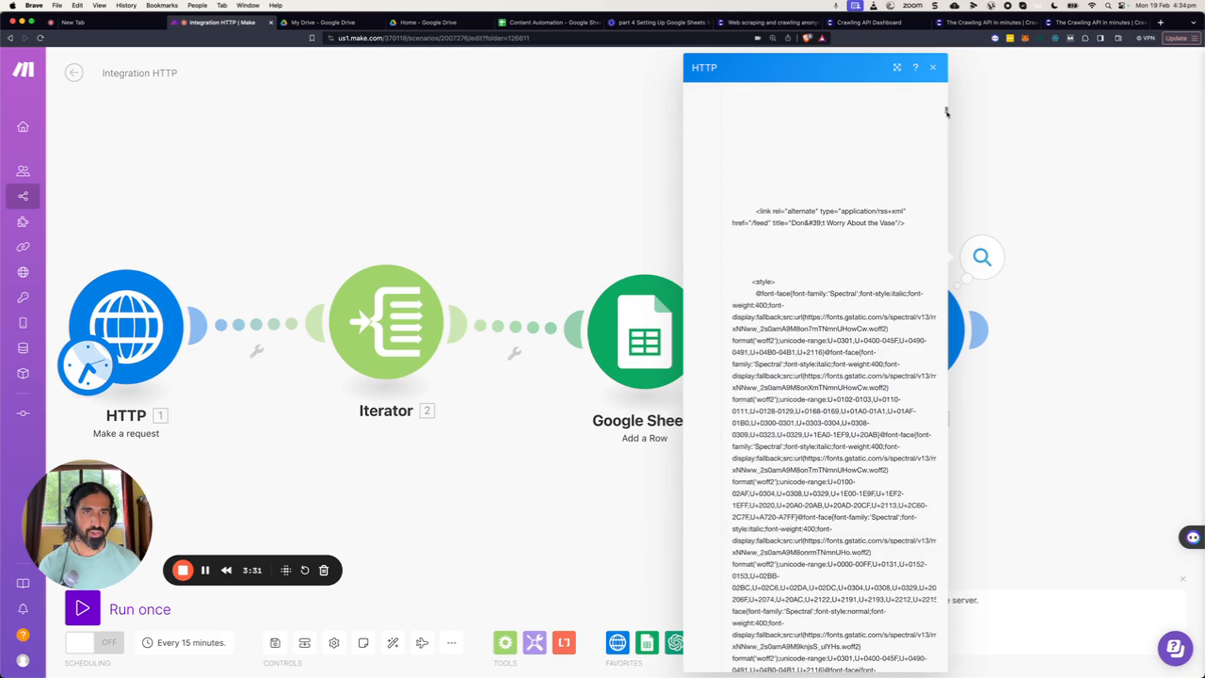
left_click_drag(948, 114, 948, 294)
left_click(1007, 384)
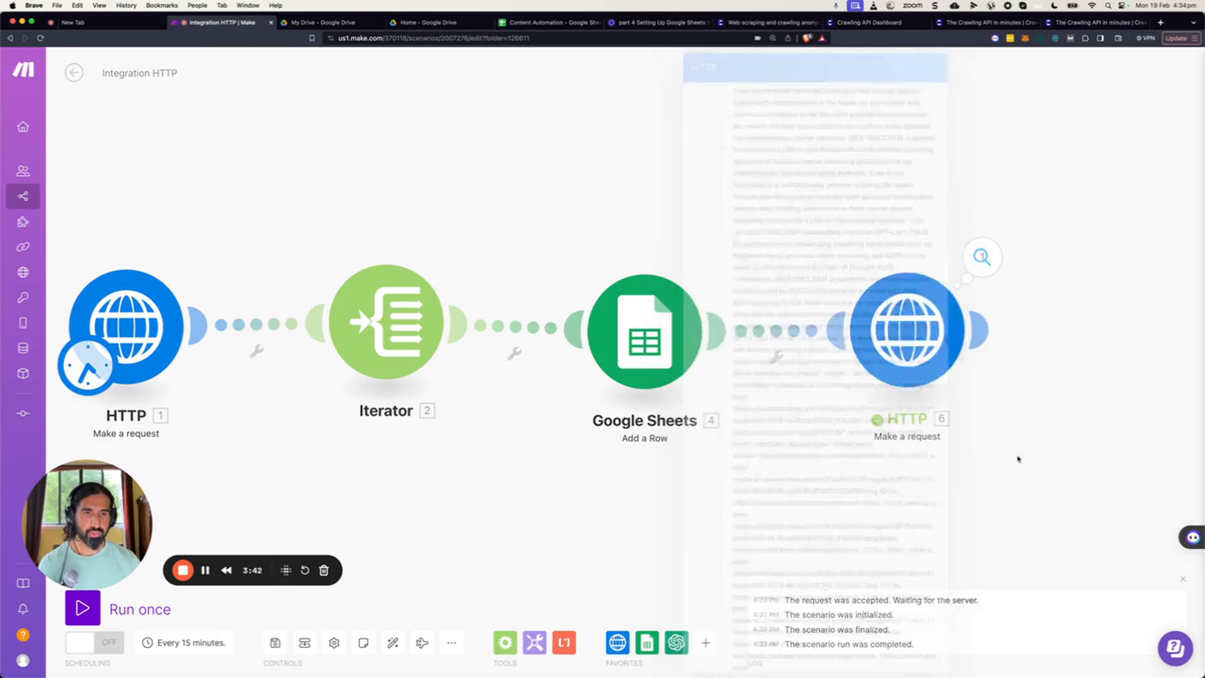
Add a Text parser HTML to text module after the Crawlbase HTTP module.
left_click_drag(1017, 457, 740, 417)
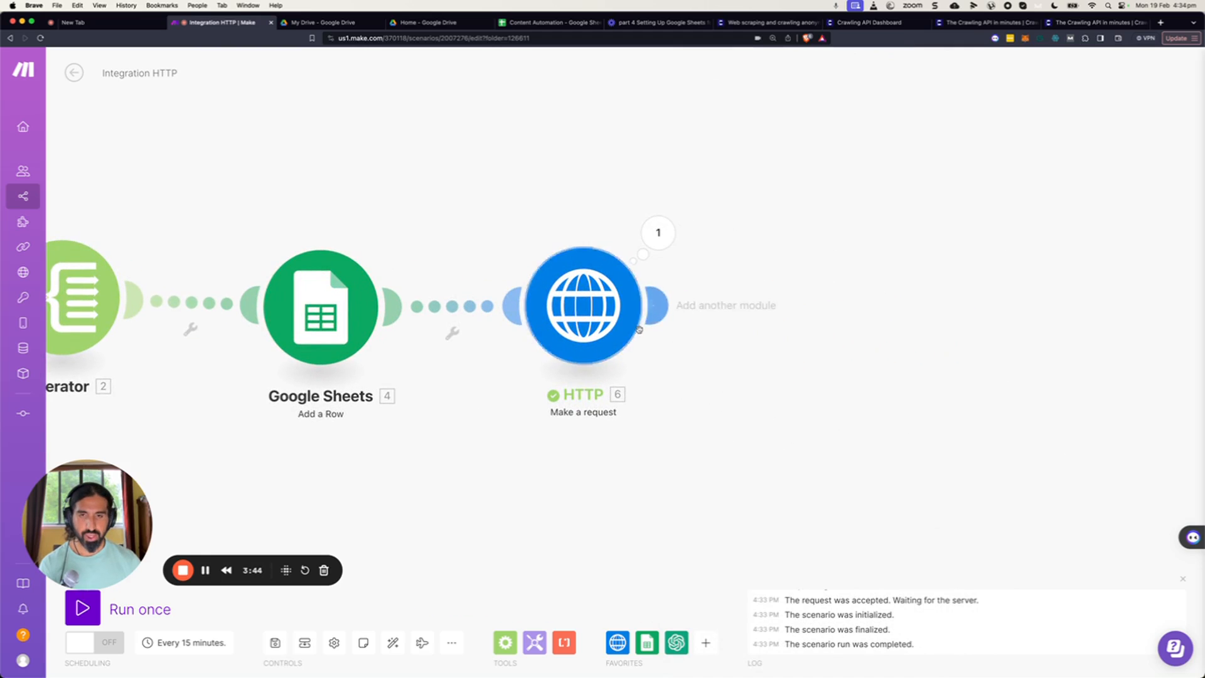
left_click(570, 643)
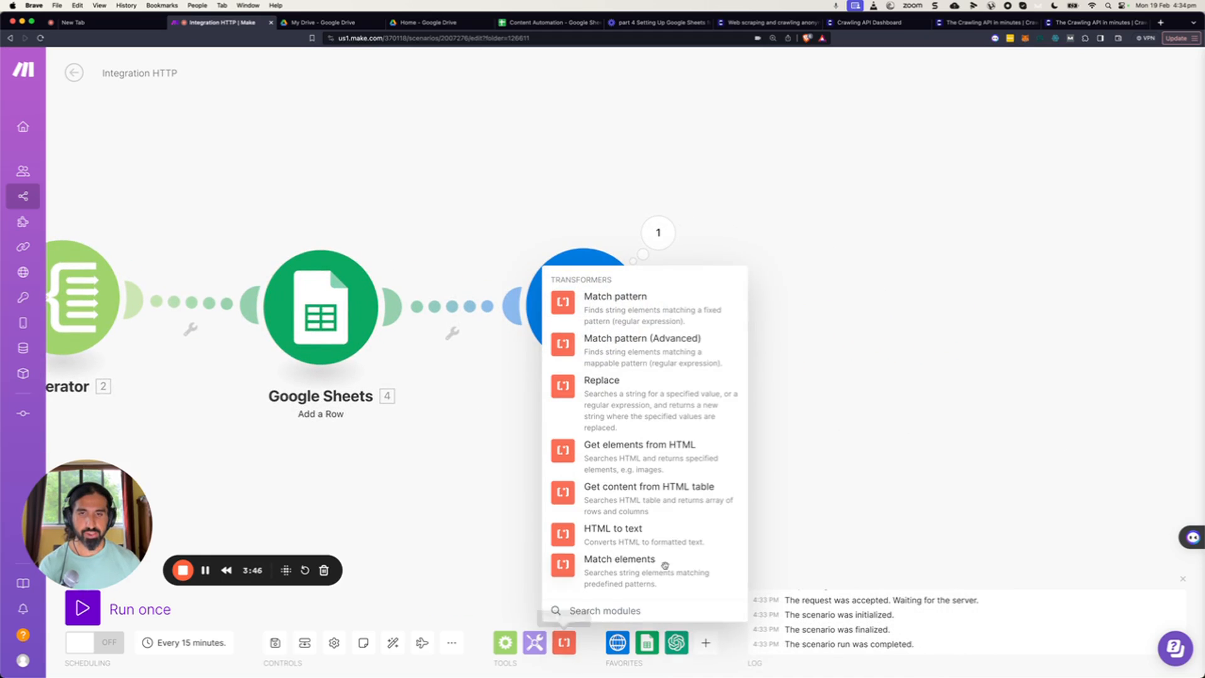
left_click(641, 538)
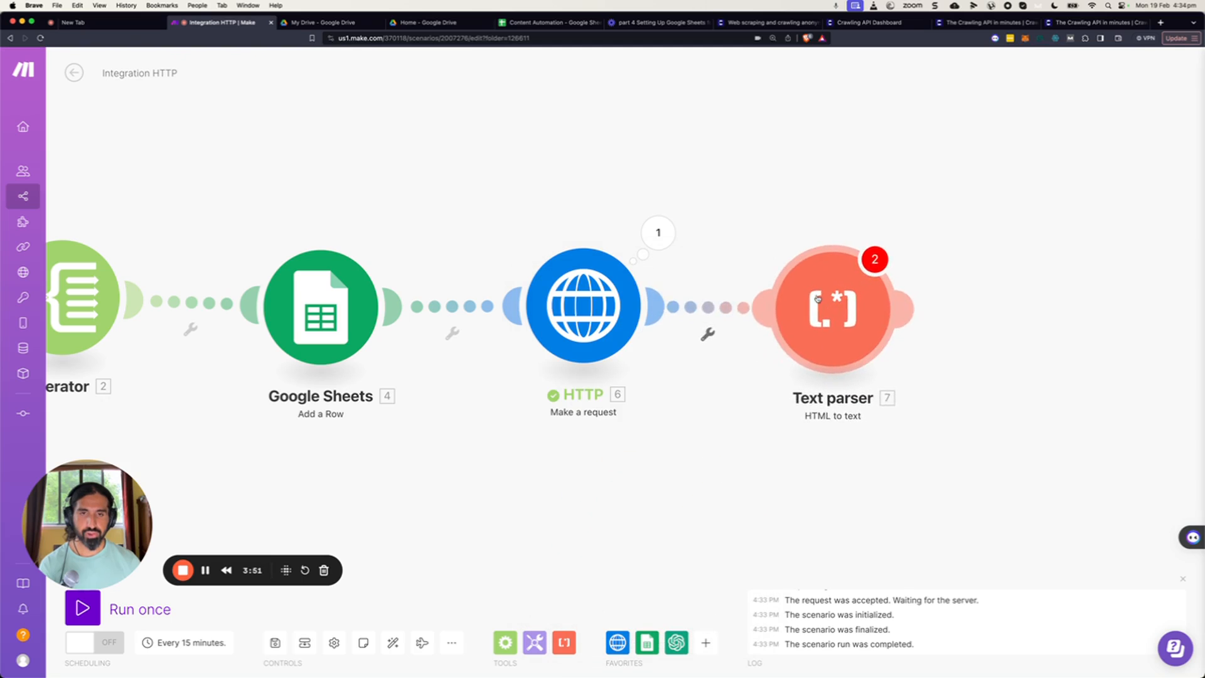
left_click(814, 297)
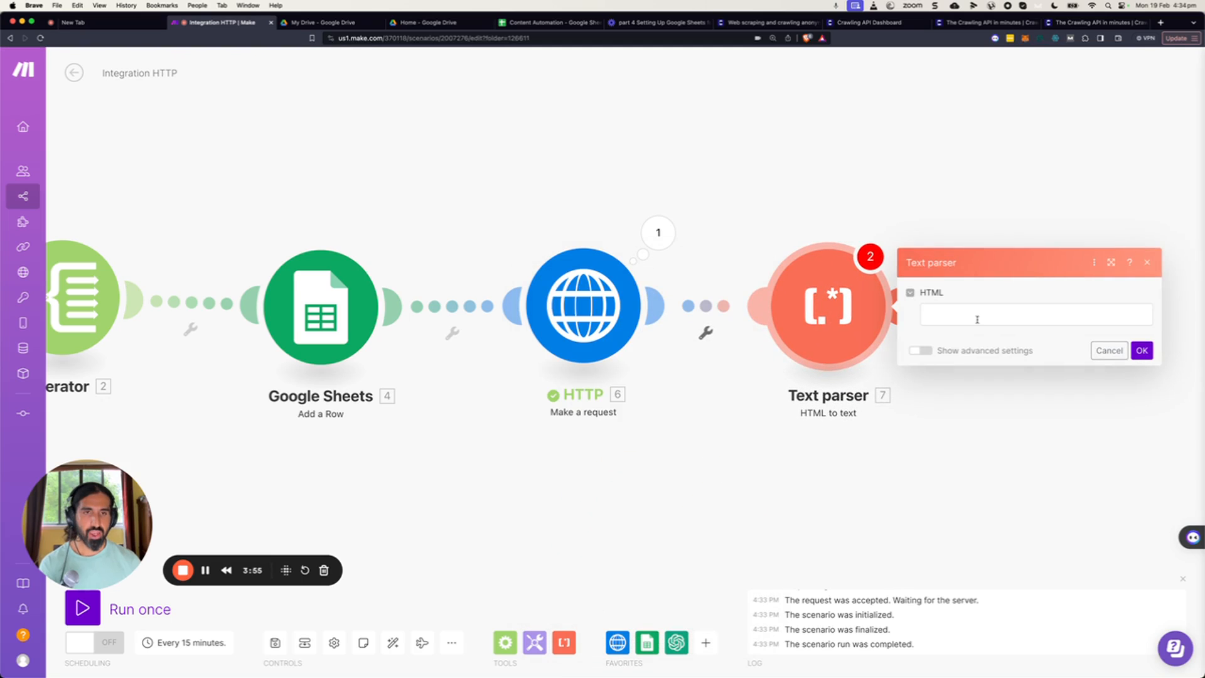
left_click(590, 311)
left_click(606, 230)
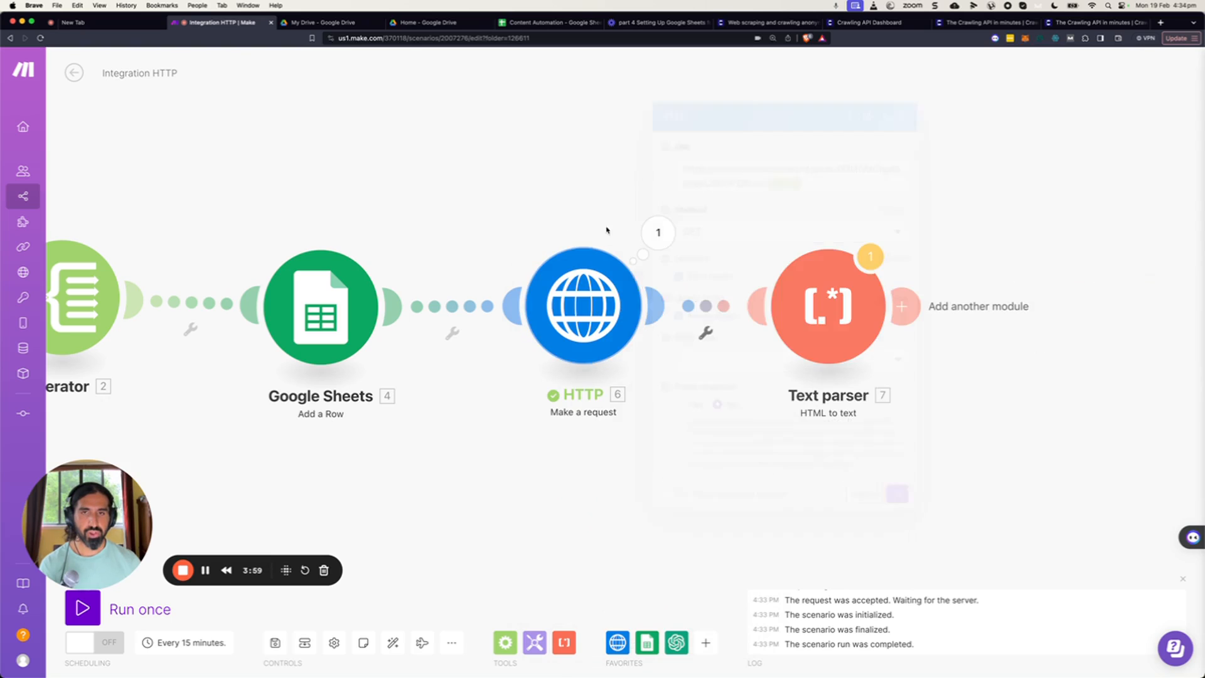
Examine the full Data output of the HTTP module's Crawlbase request down to its end.
left_click(658, 236)
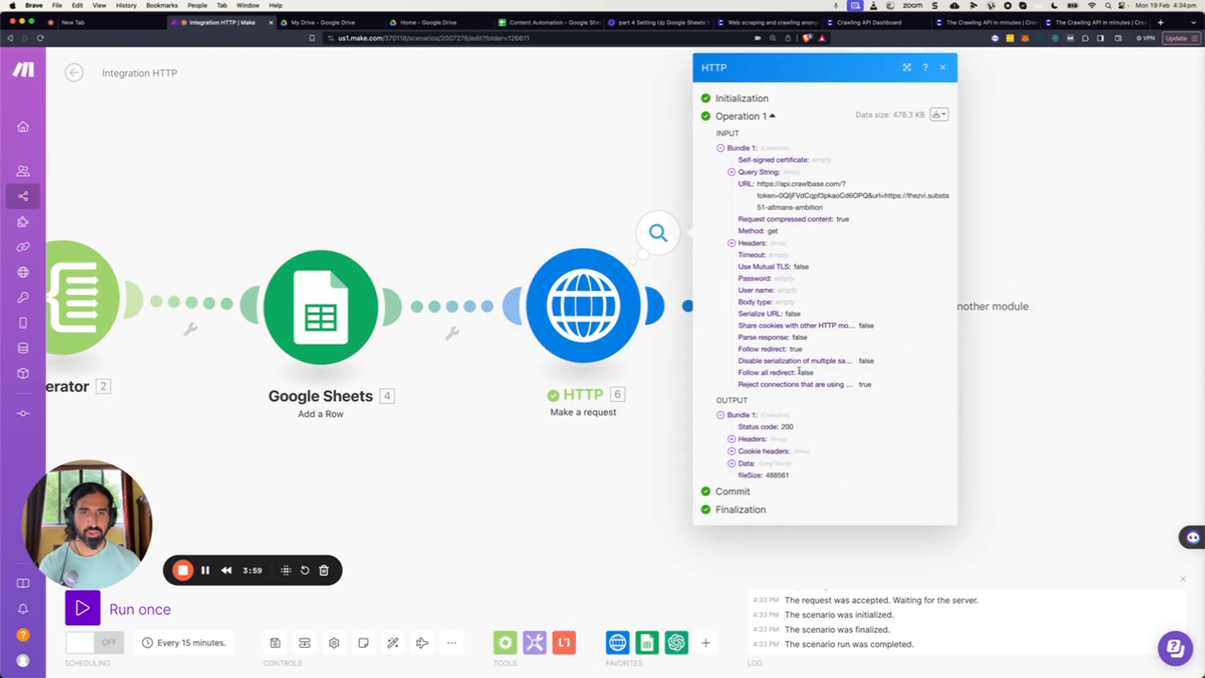
left_click(731, 465)
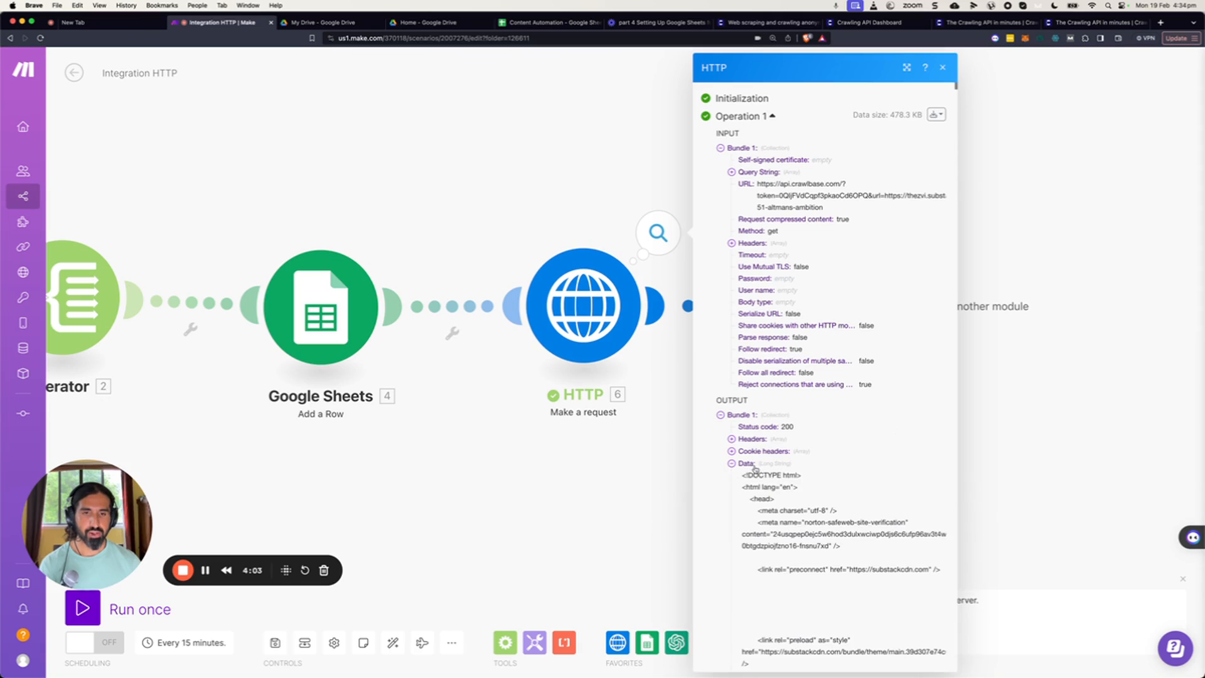
left_click_drag(745, 477, 792, 520)
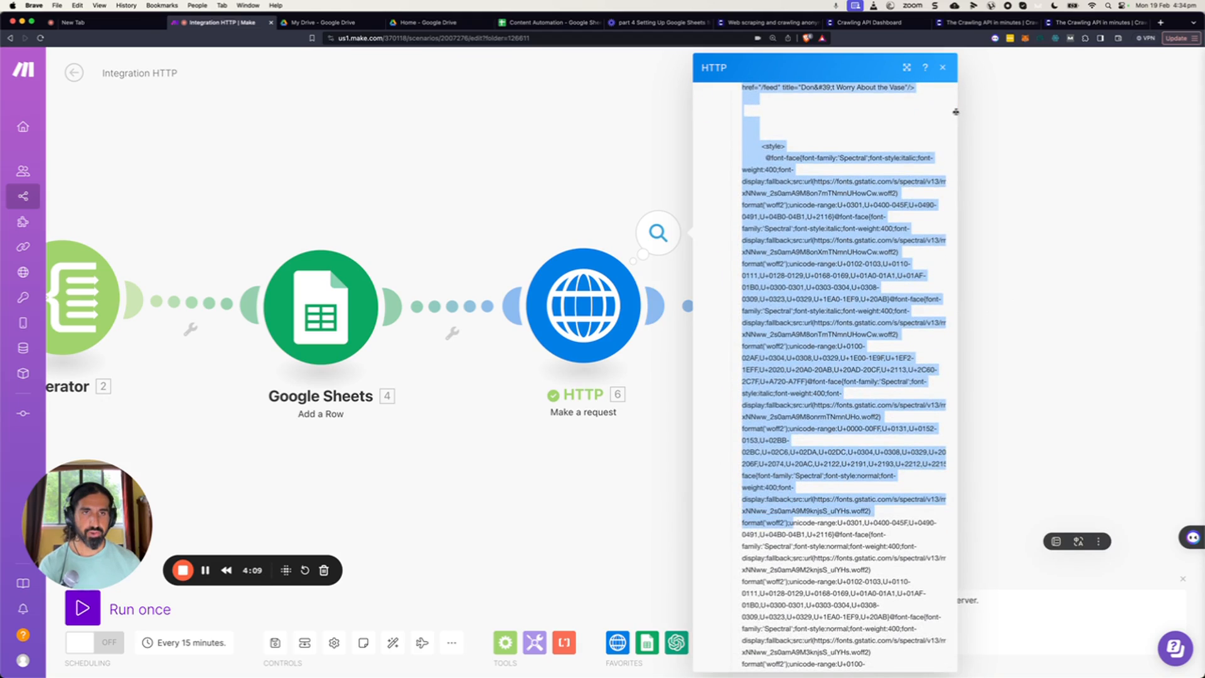
scroll(955, 111, "down", 20)
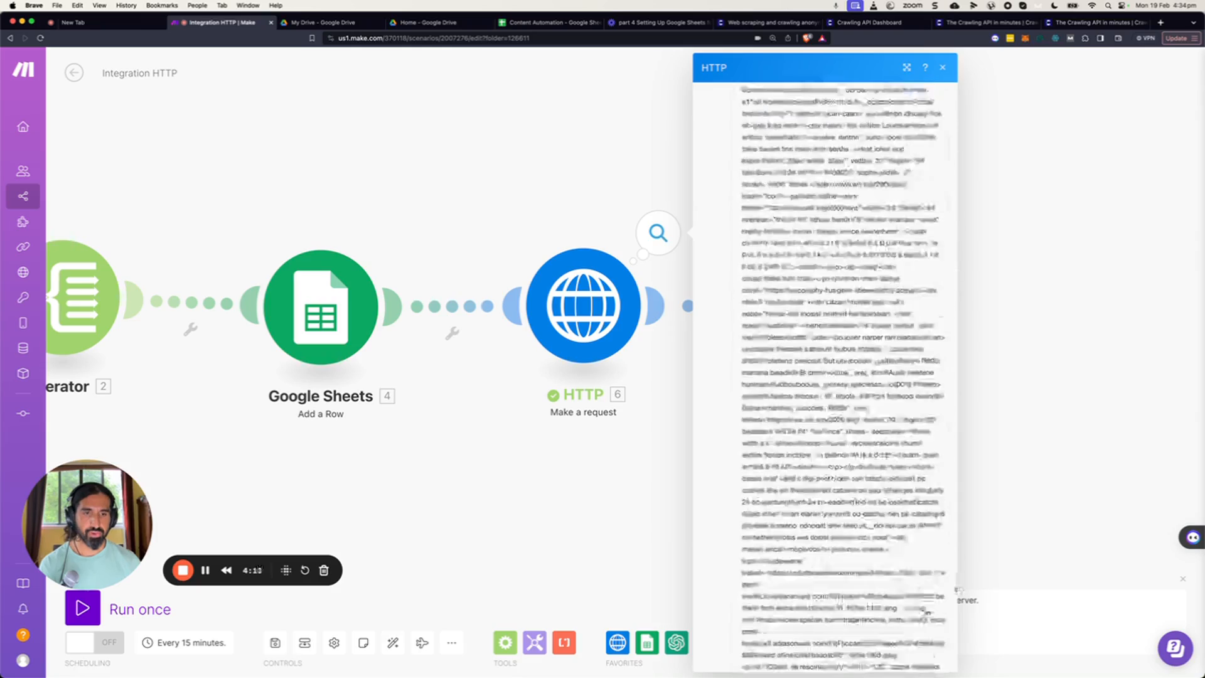
scroll(925, 612, "down", 20)
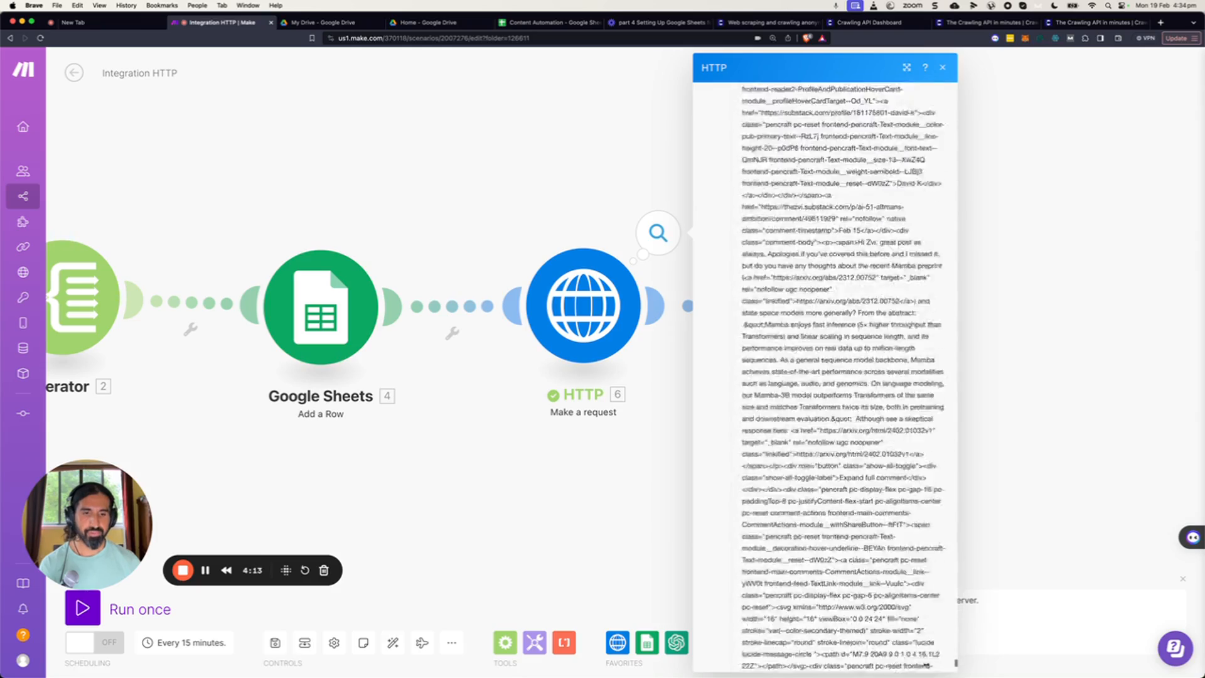
scroll(925, 664, "down", 5)
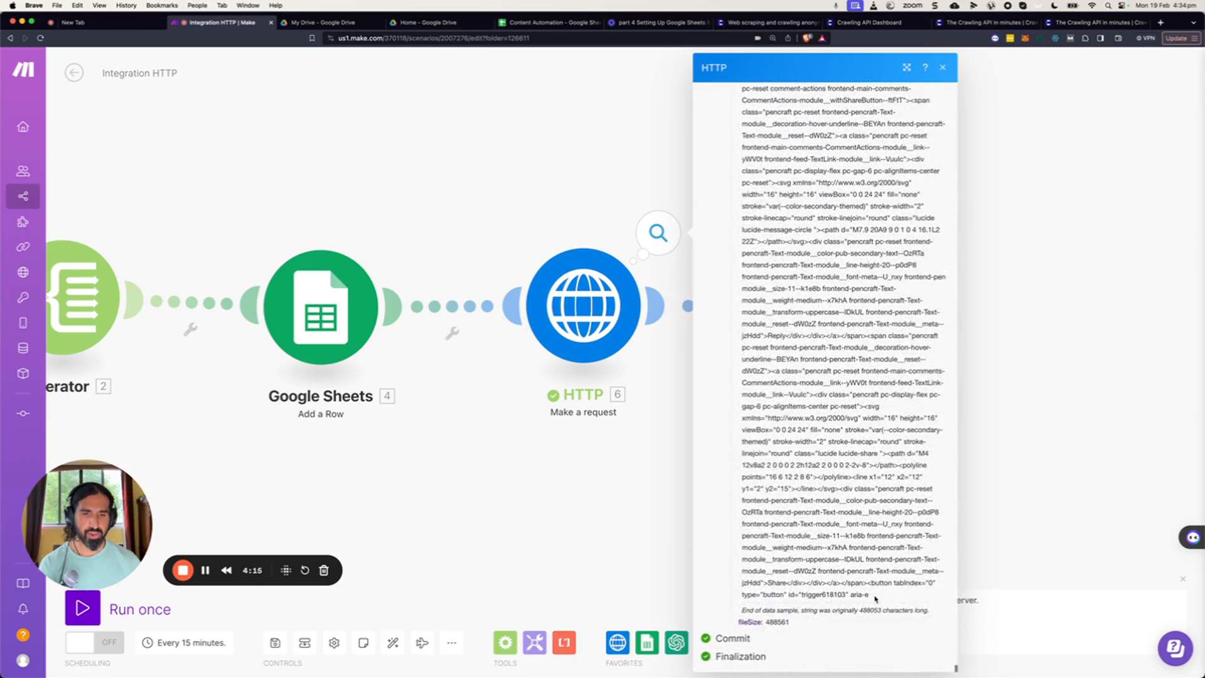
left_click(875, 597, "shift")
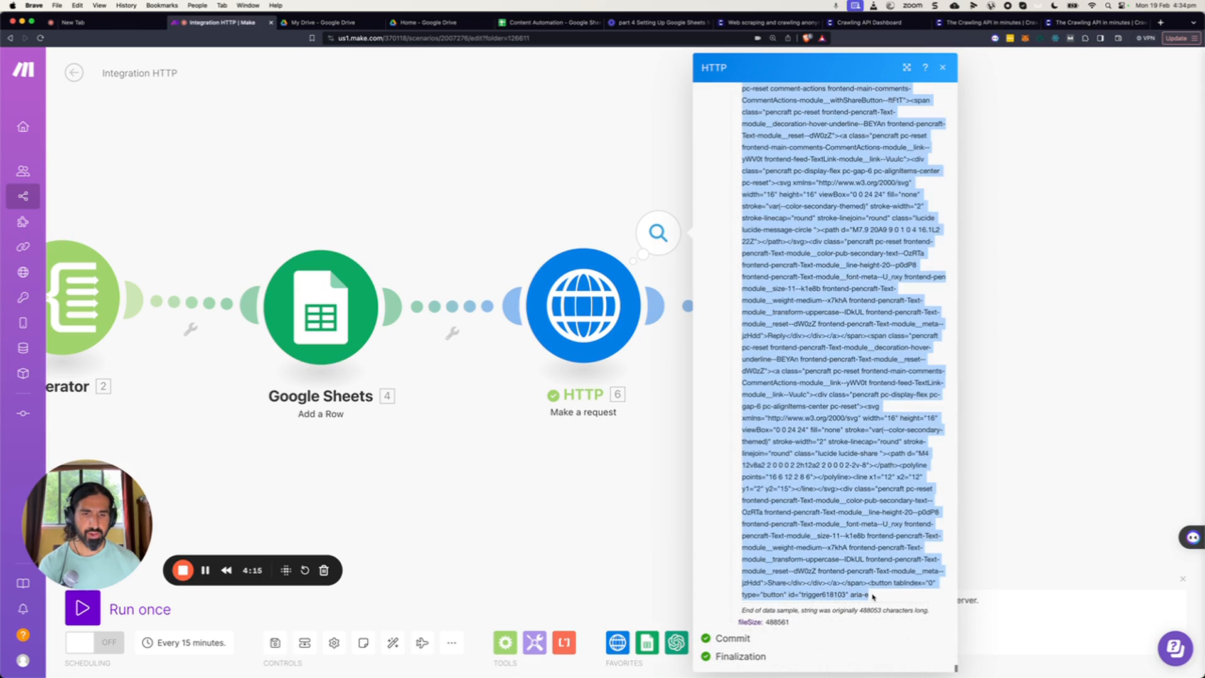
left_click(1027, 356)
Paste the copied HTML from the HTTP module into the Text parser's HTML field and run only the Text parser module.
right_click(816, 304)
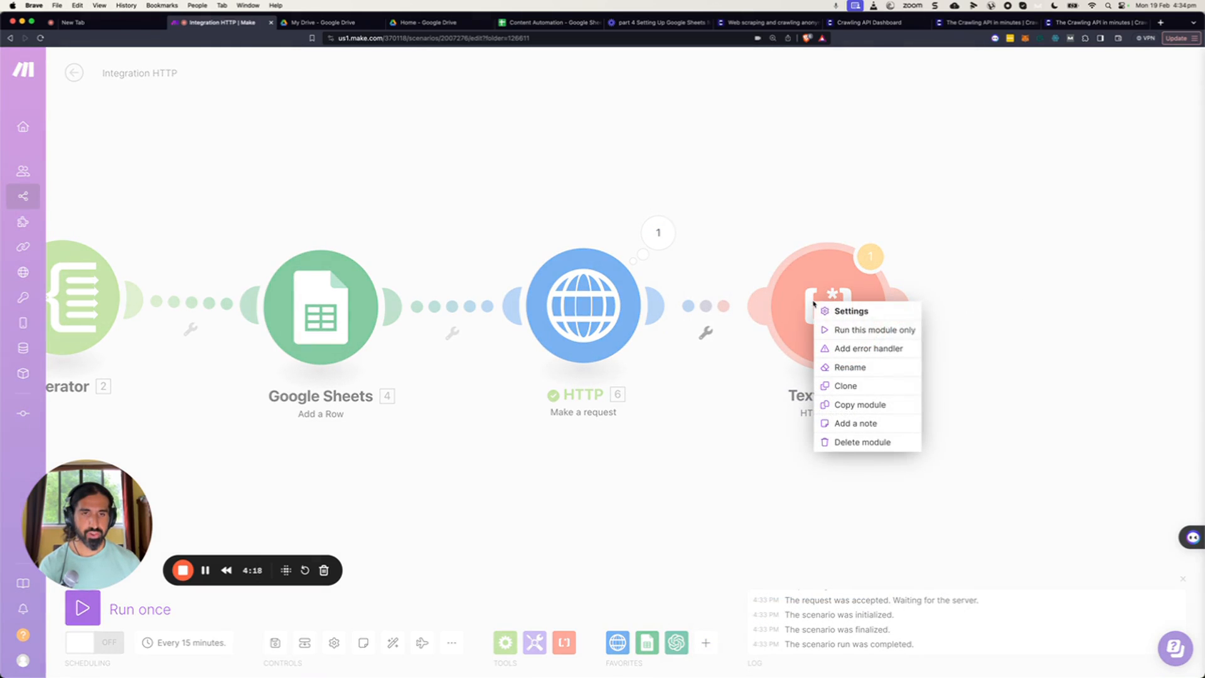
left_click(849, 330)
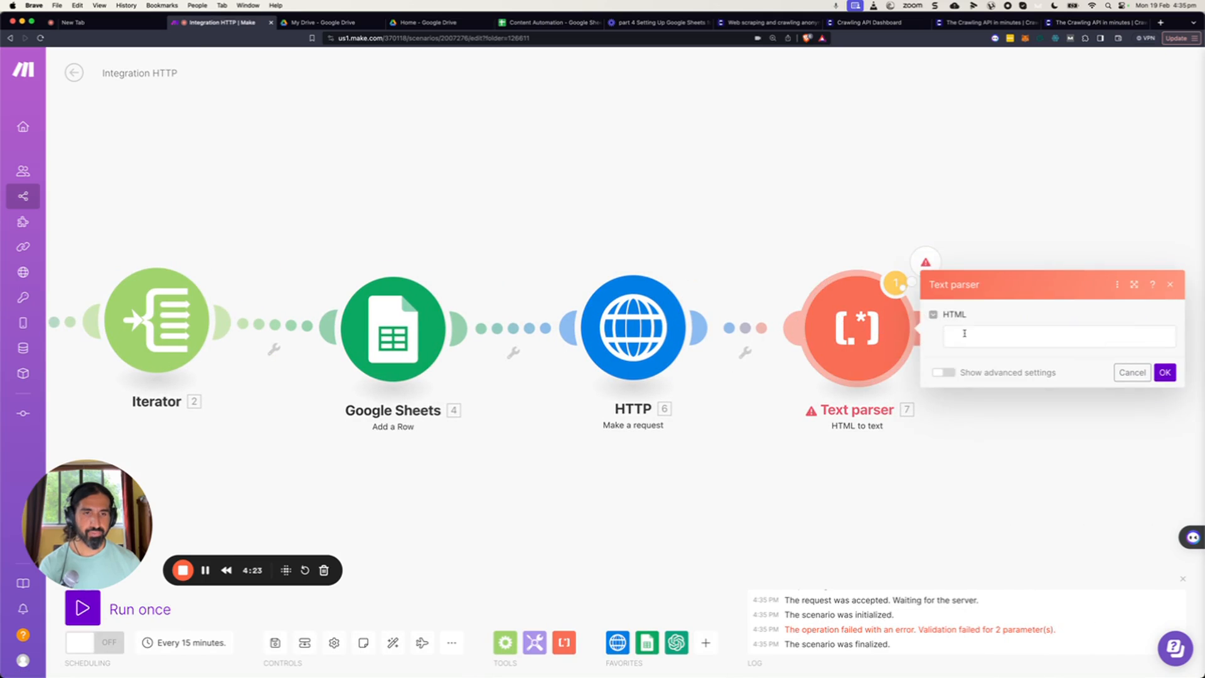
left_click(965, 333)
key("super+v")
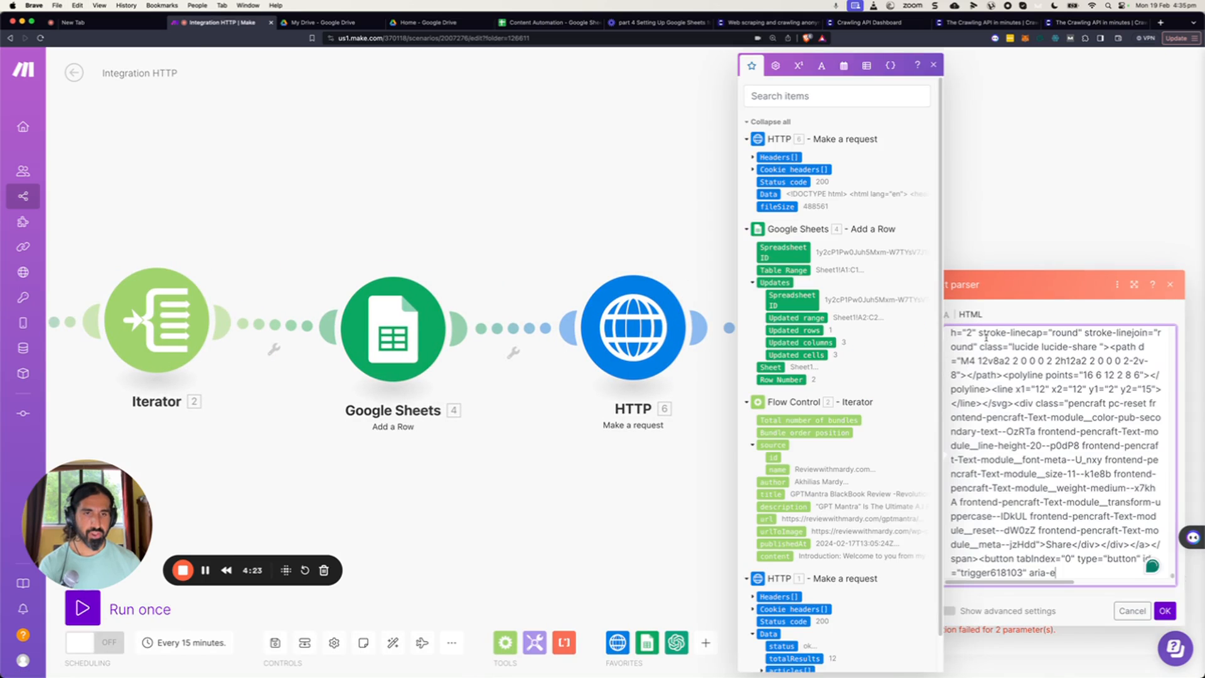
left_click(1165, 610)
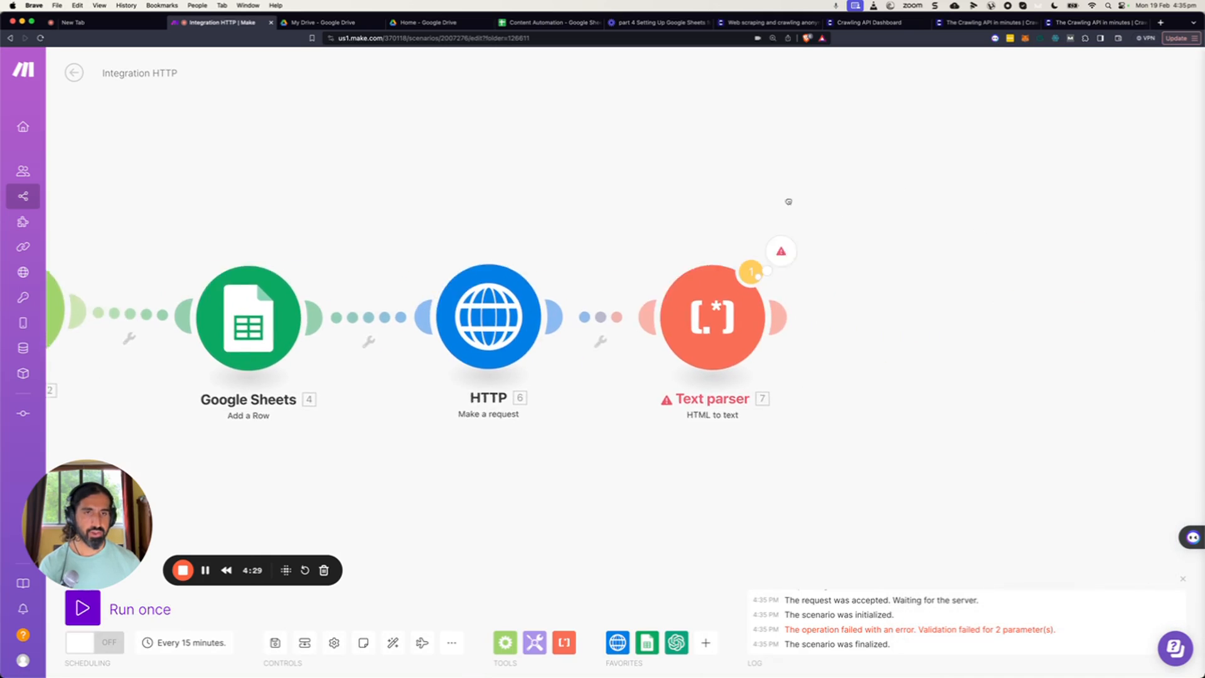
right_click(599, 312)
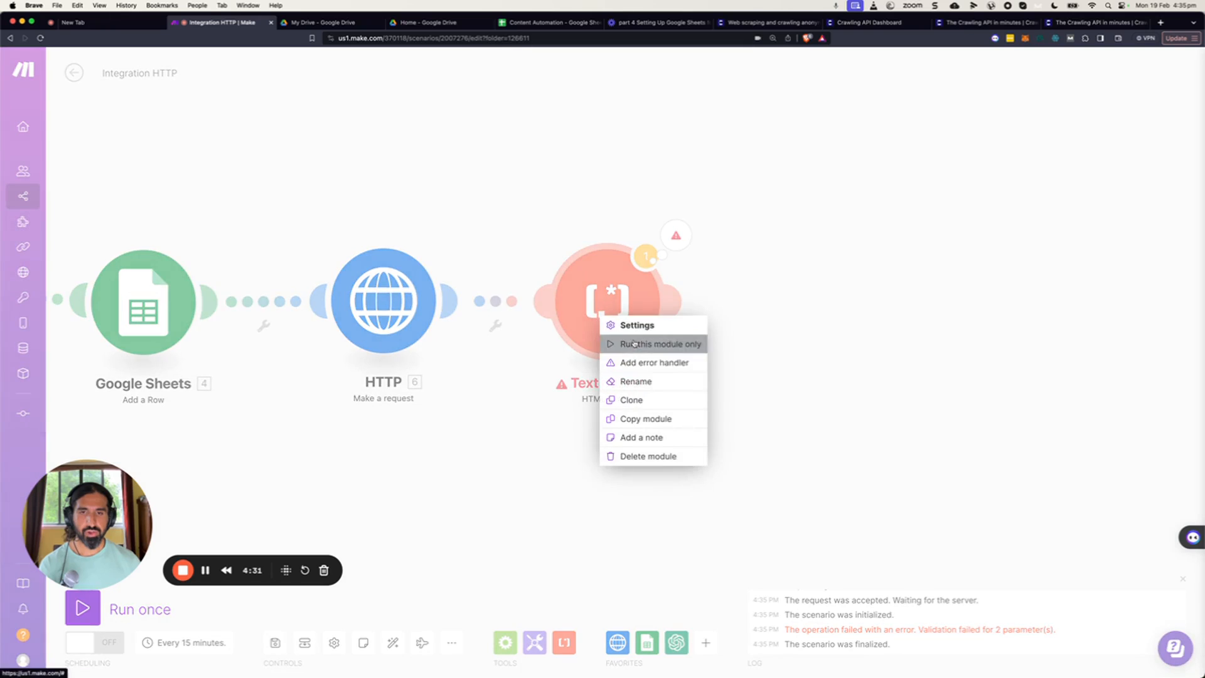
left_click(636, 344)
left_click(798, 294)
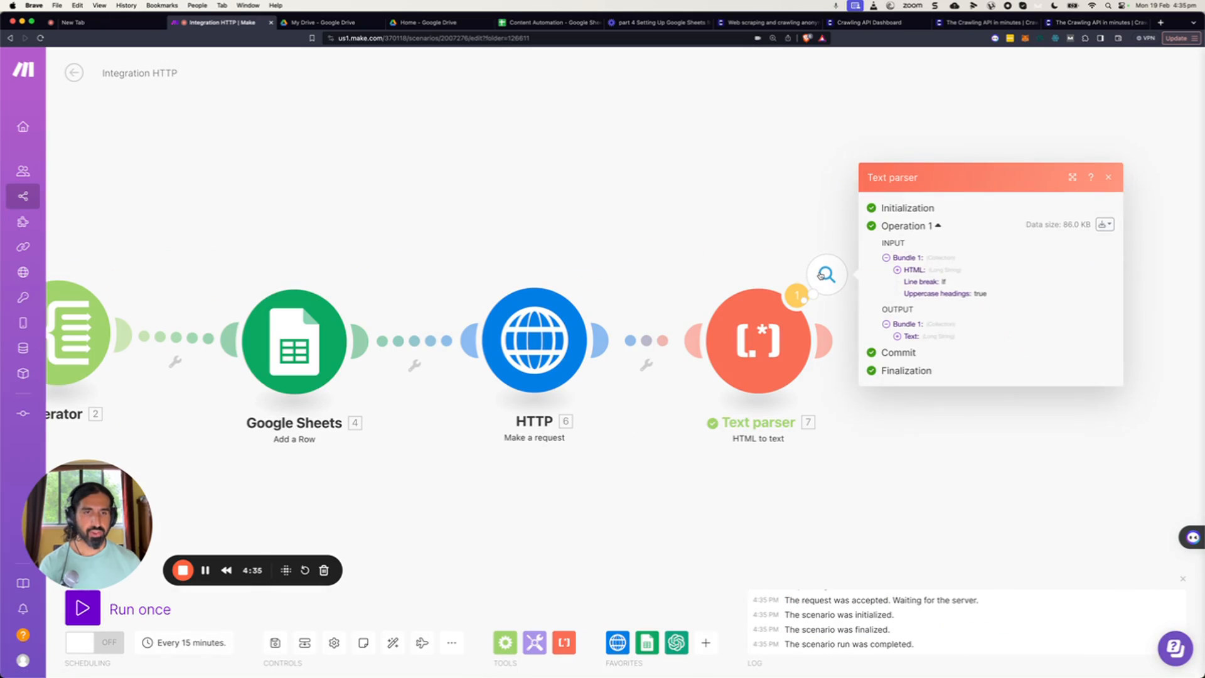
Examine the plain-text output produced by the Text parser's HTML to text operation.
left_click(897, 336)
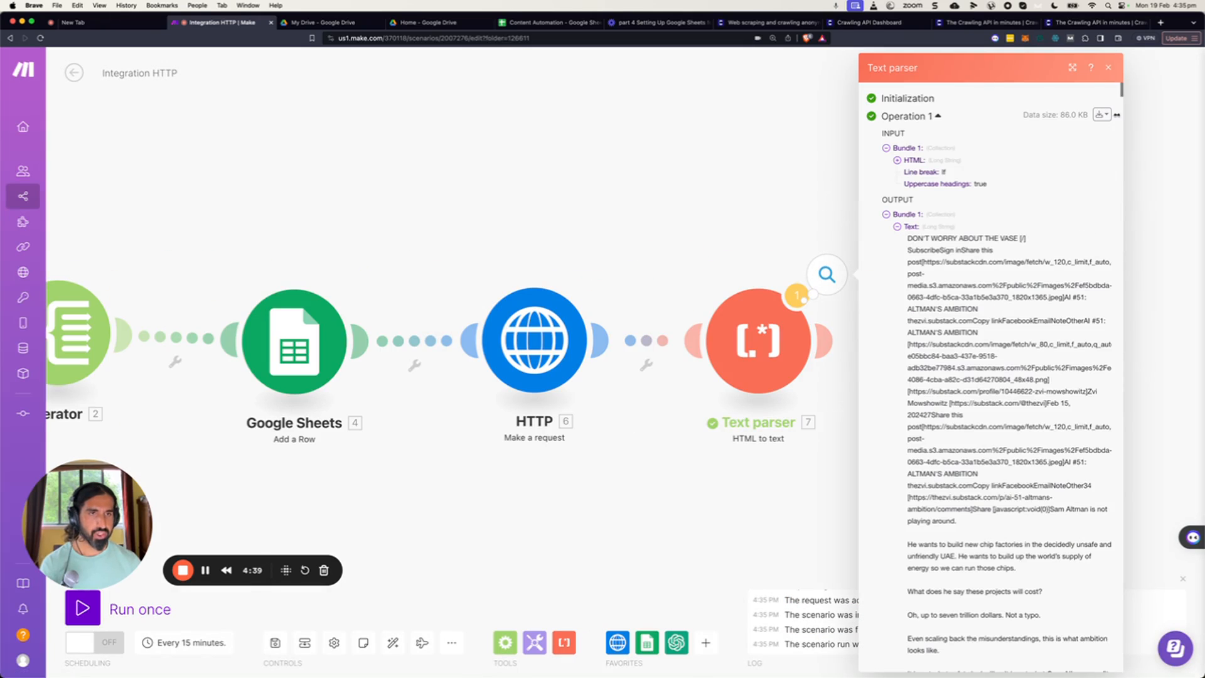
scroll(1121, 92, "down", 5)
scroll(1121, 94, "down", 8)
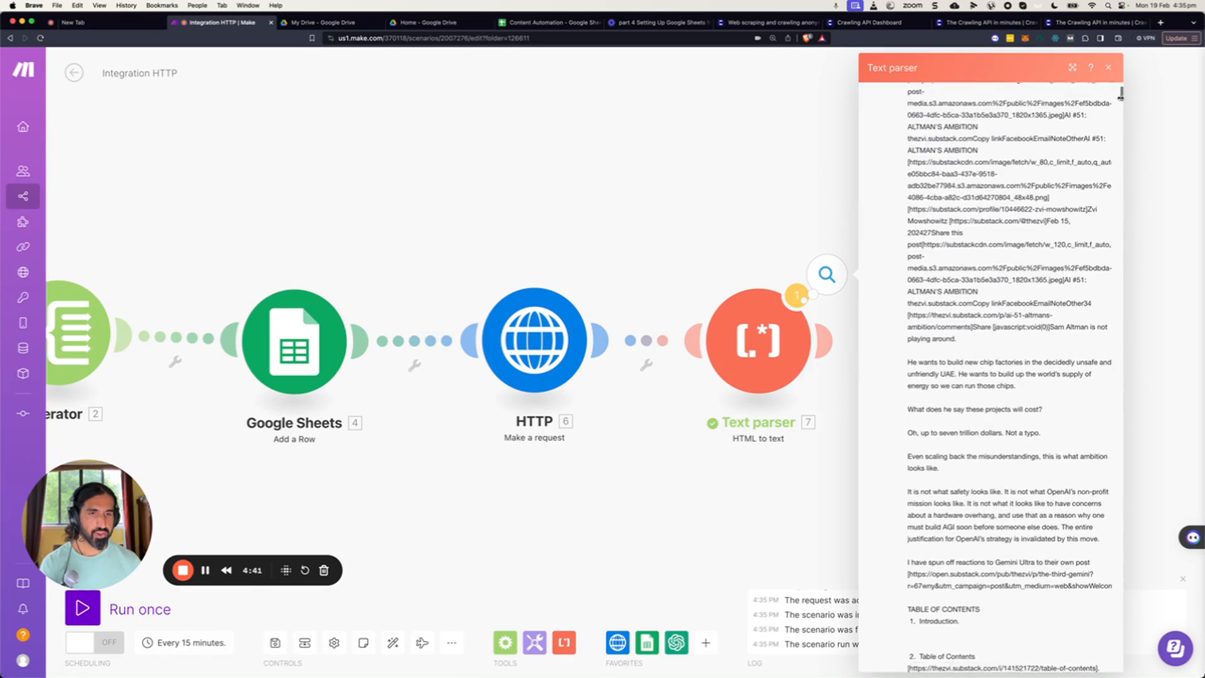
scroll(1121, 100, "down", 15)
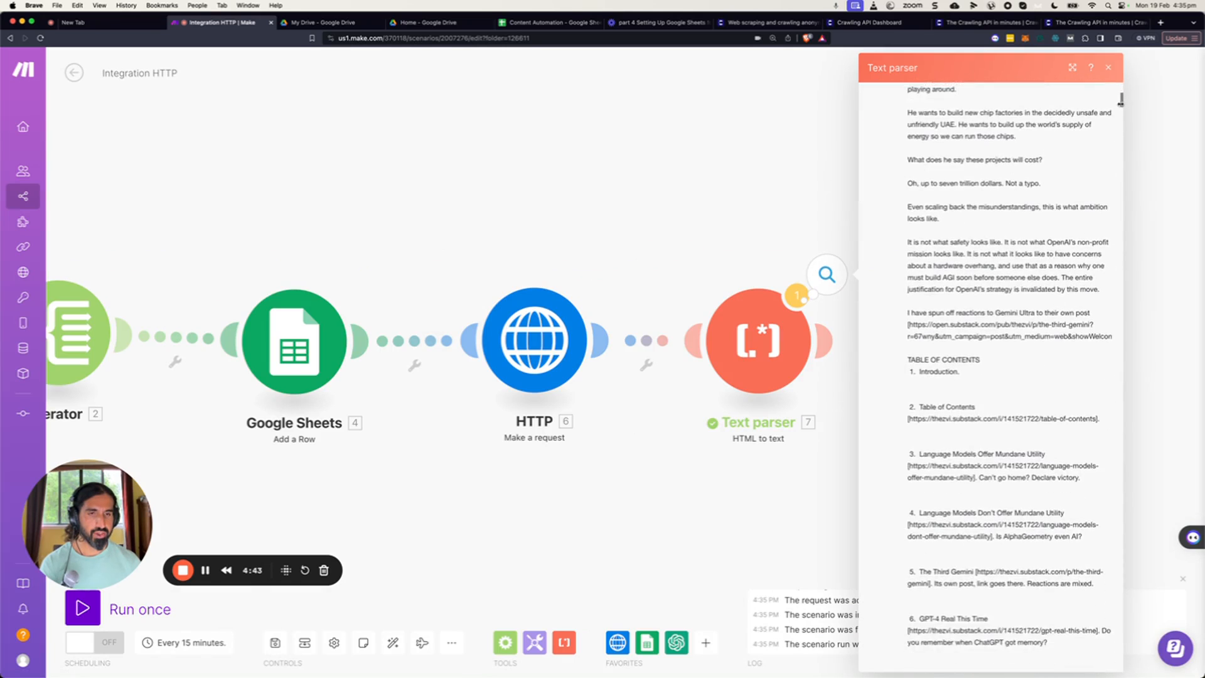
scroll(1122, 111, "down", 20)
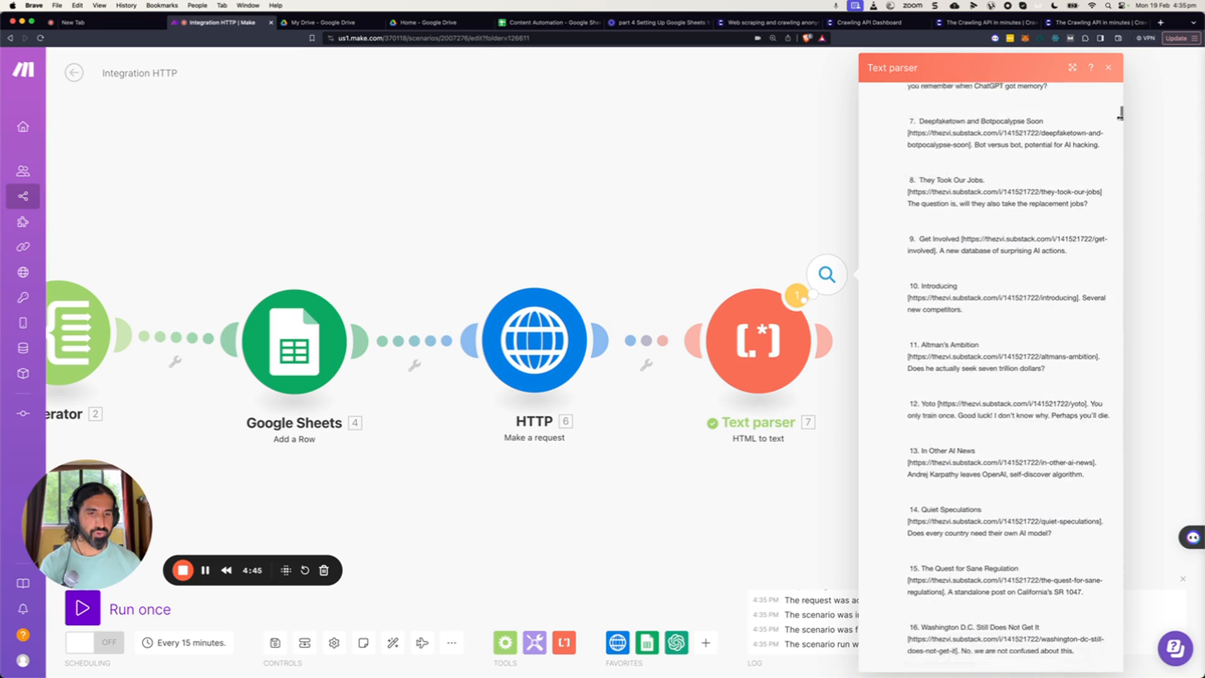
scroll(1120, 138, "down", 11)
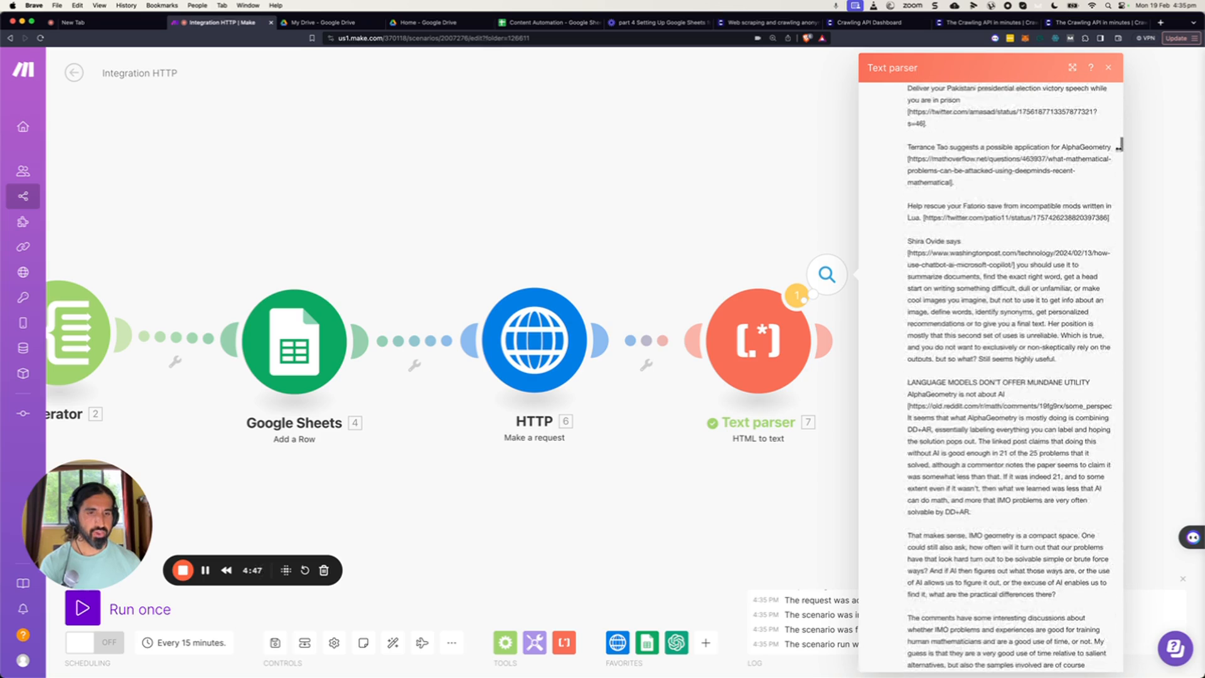
scroll(1120, 145, "down", 20)
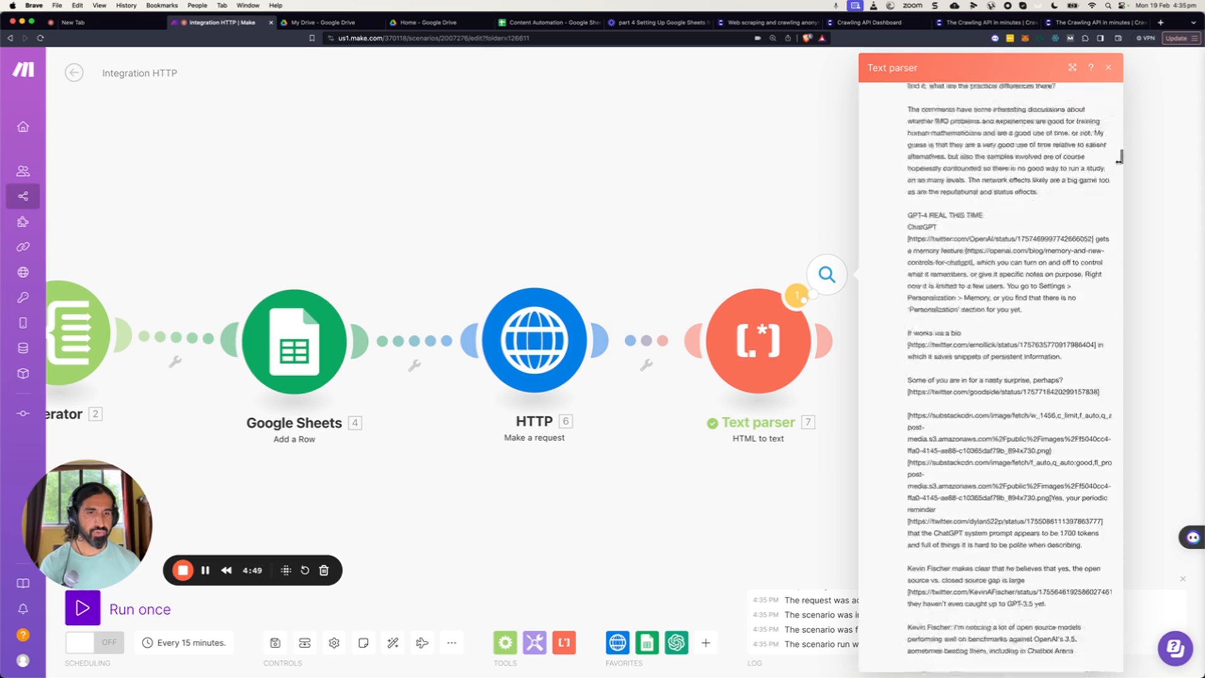
scroll(1120, 182, "down", 20)
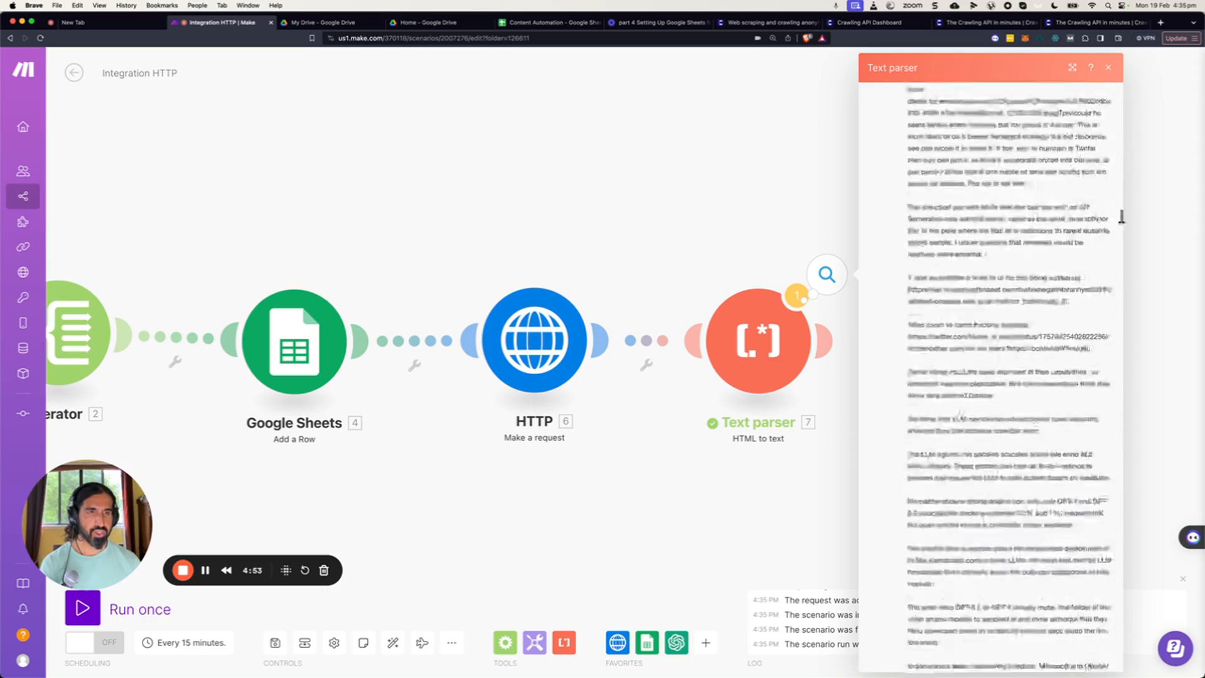
scroll(1005, 376, "down", 20)
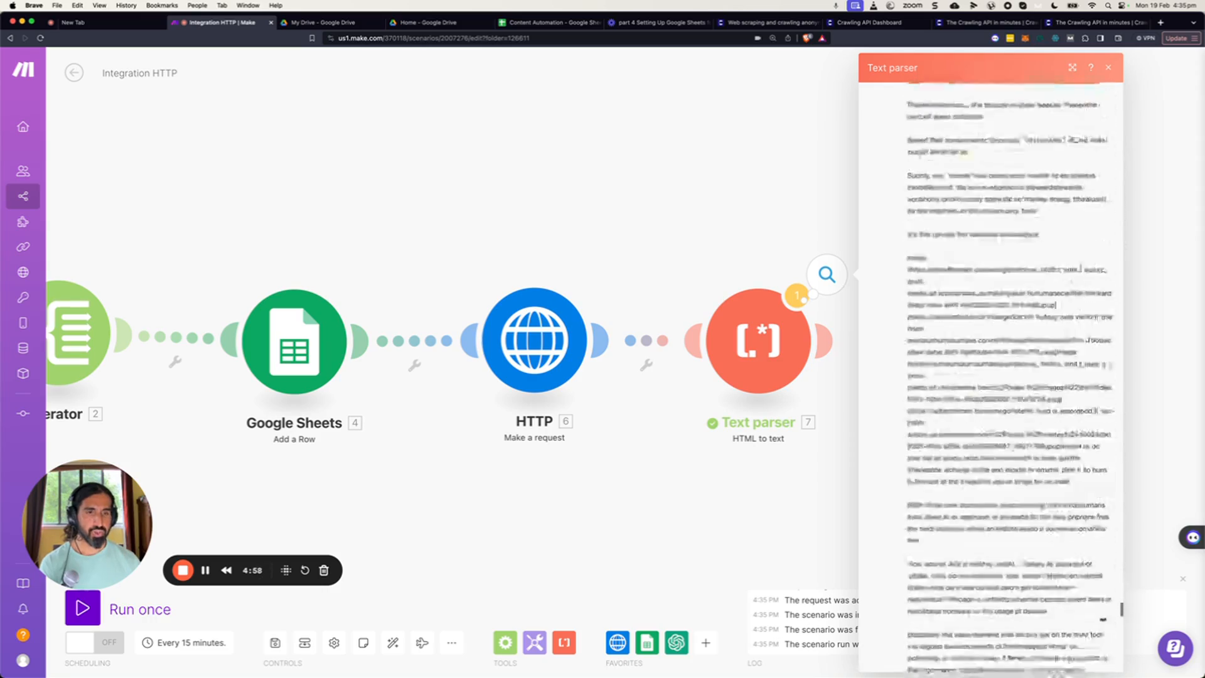
scroll(1103, 646, "up", 20)
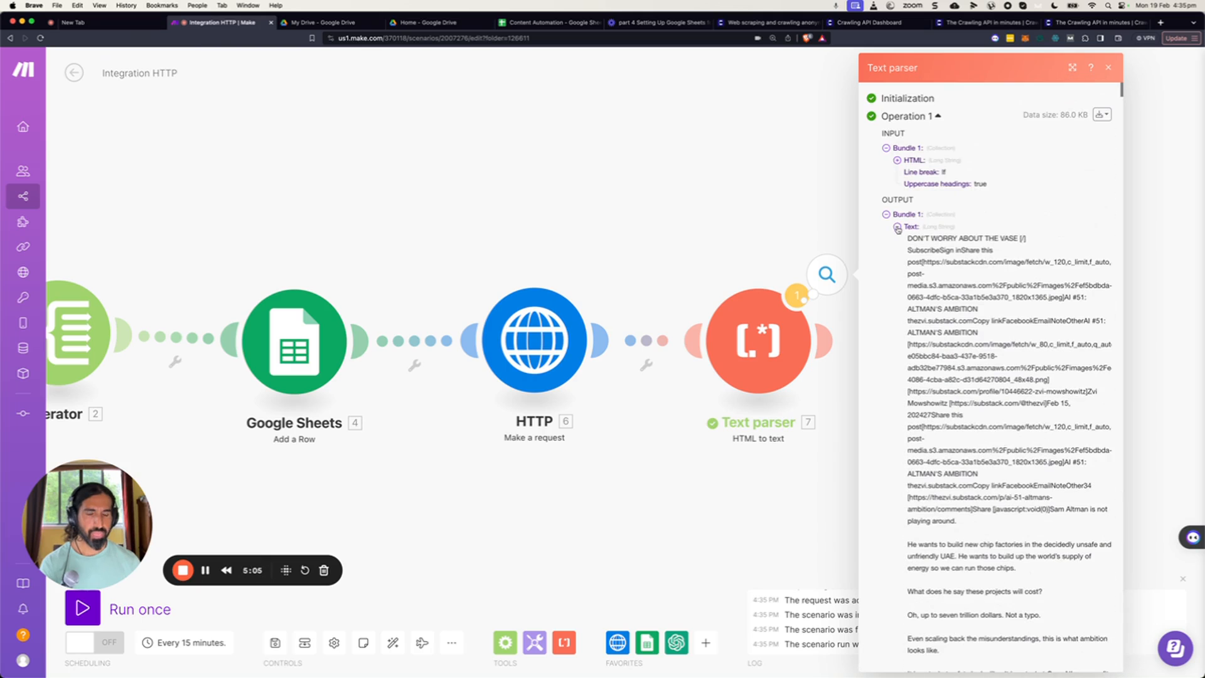
left_click(898, 228)
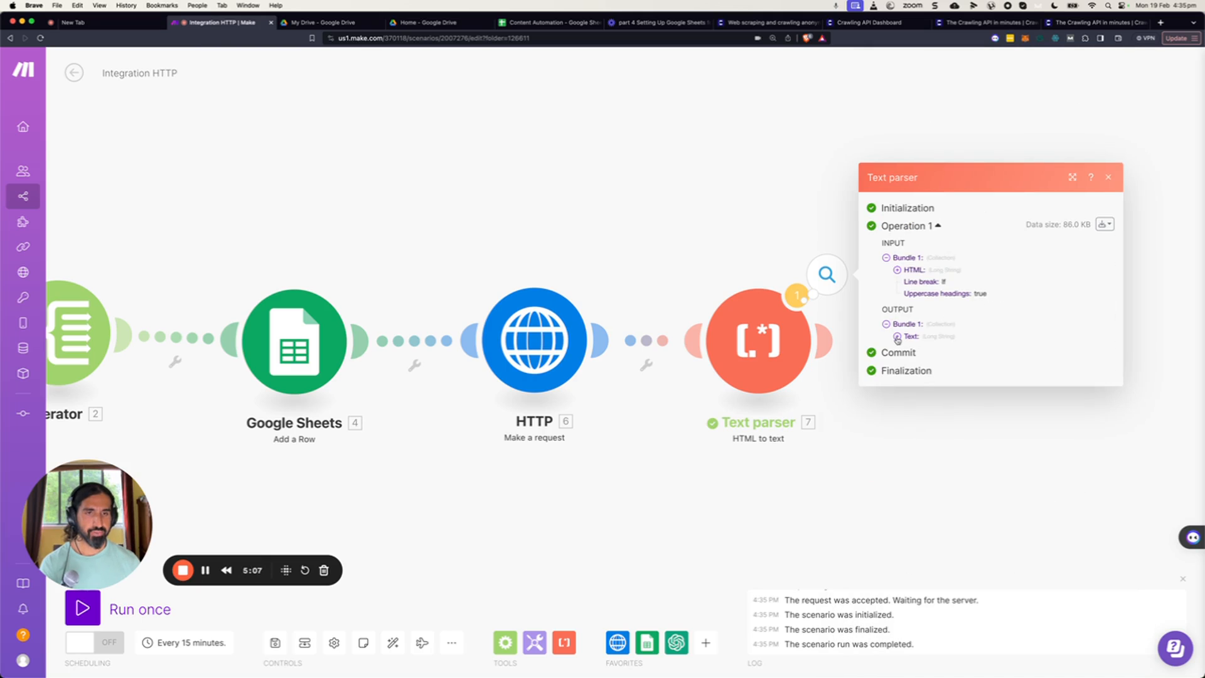
left_click(744, 249)
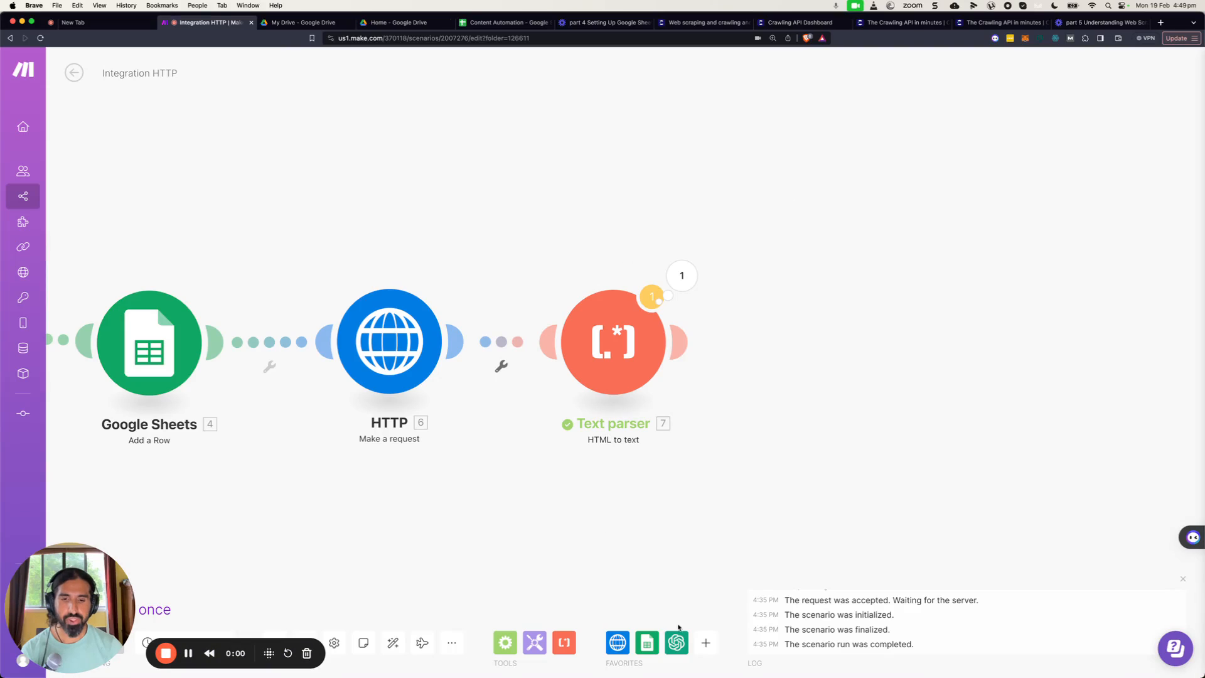
Add an OpenAI Create a Completion module after the Text parser, using model gpt-4-1106-preview.
left_click(681, 641)
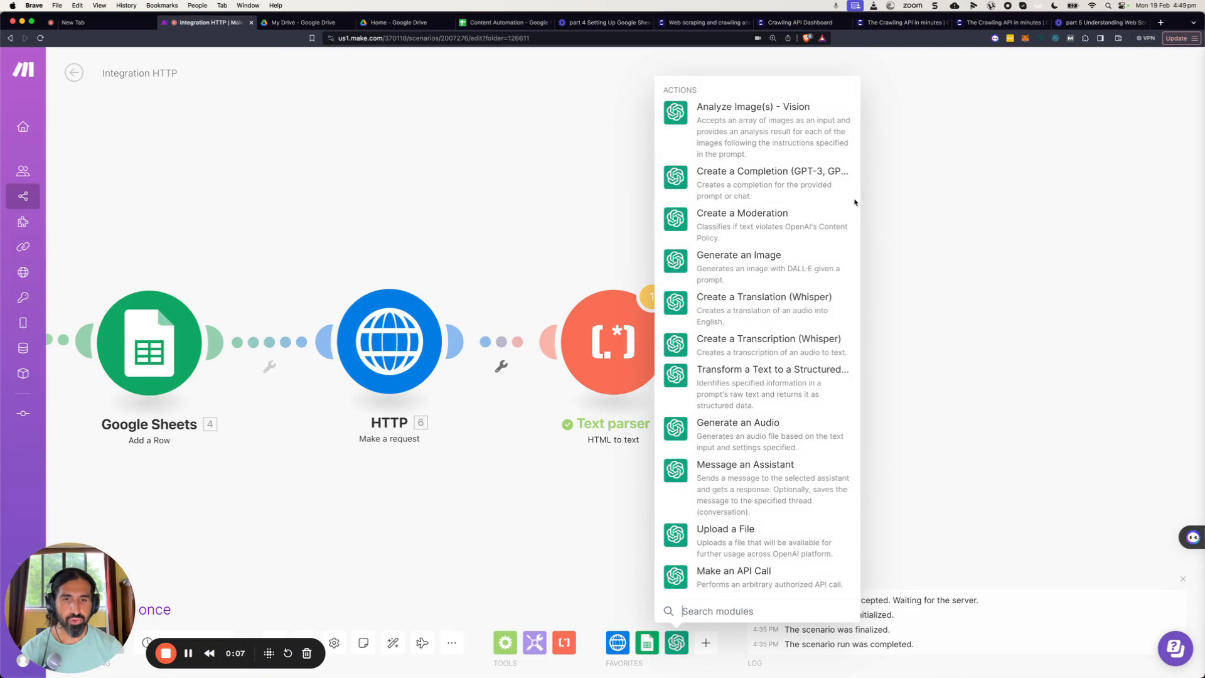
left_click(747, 185)
left_click_drag(744, 195, 852, 358)
left_click(1059, 381)
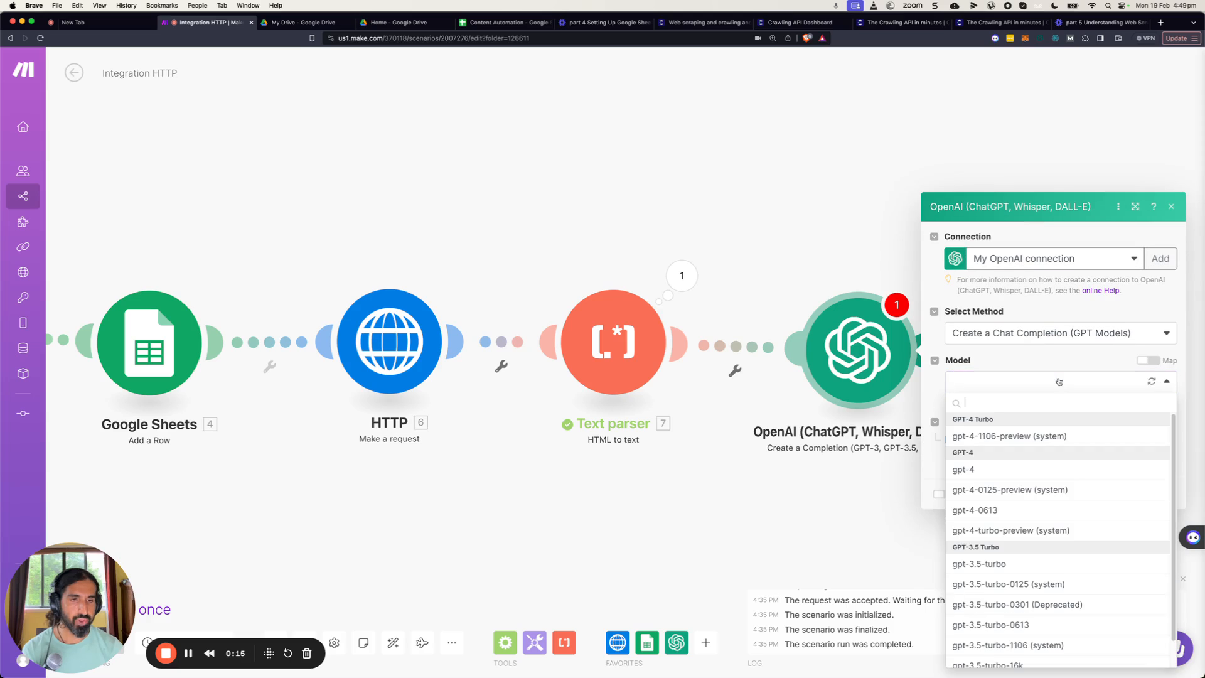
left_click(994, 437)
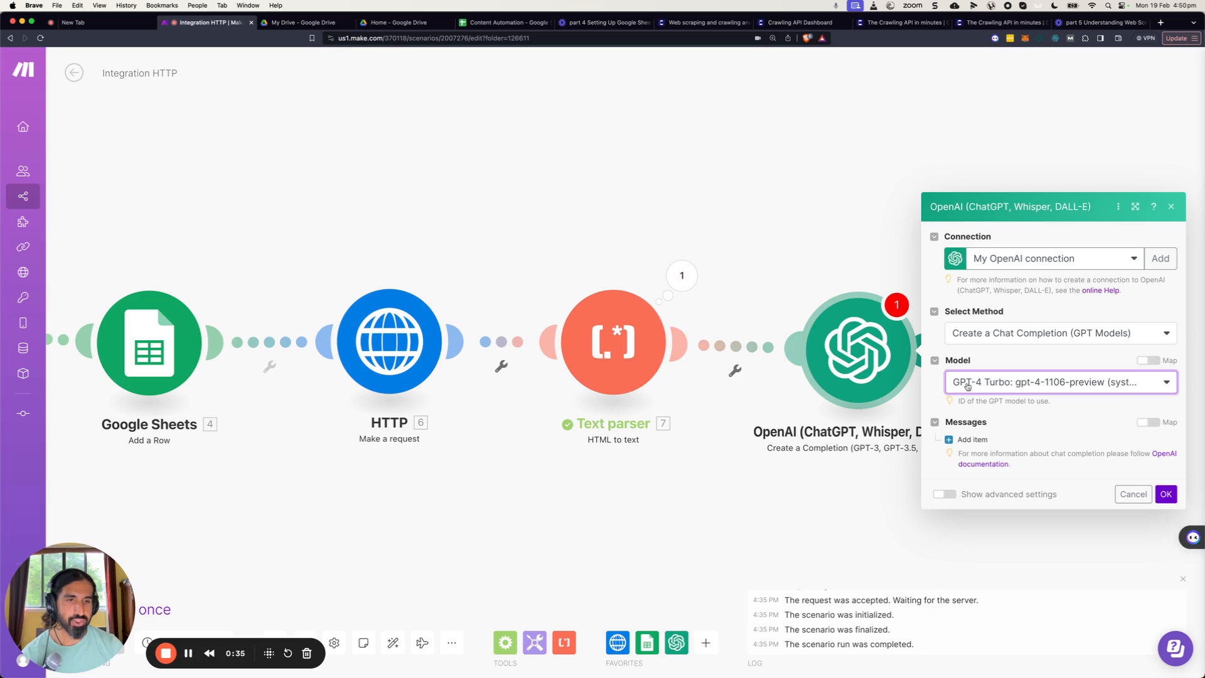
Add a message item to the OpenAI module and set its role to Assistant.
left_click(971, 440)
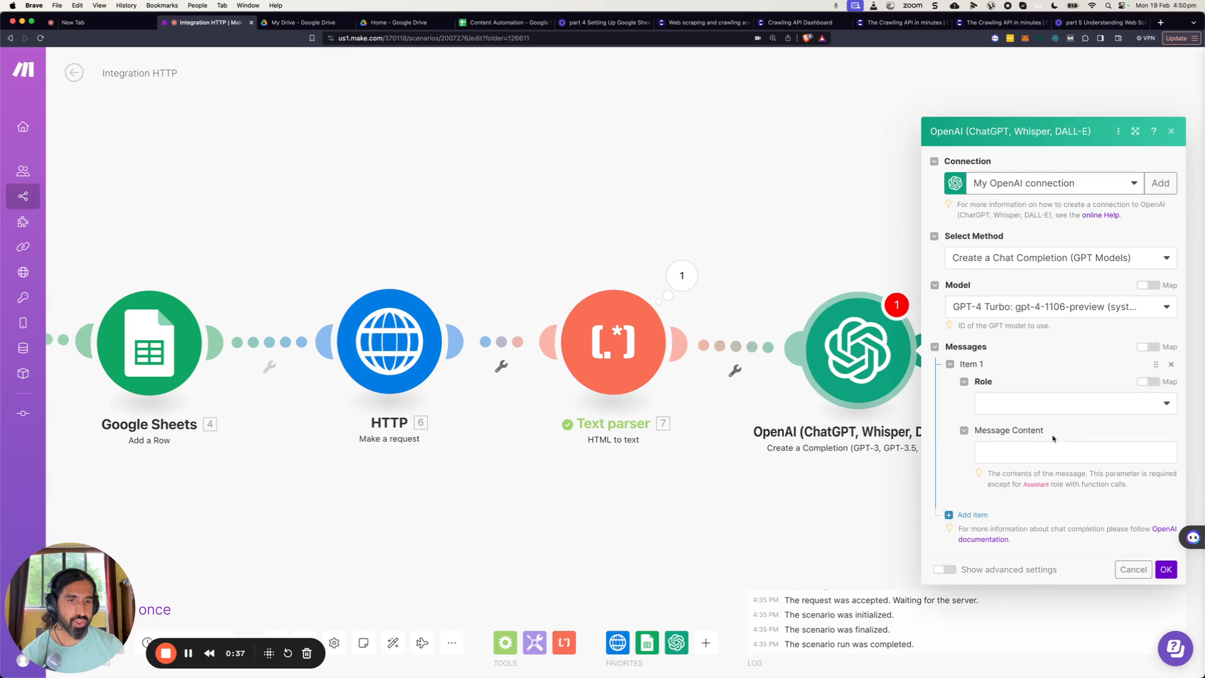
left_click(1156, 407)
left_click(1014, 468)
left_click(1053, 453)
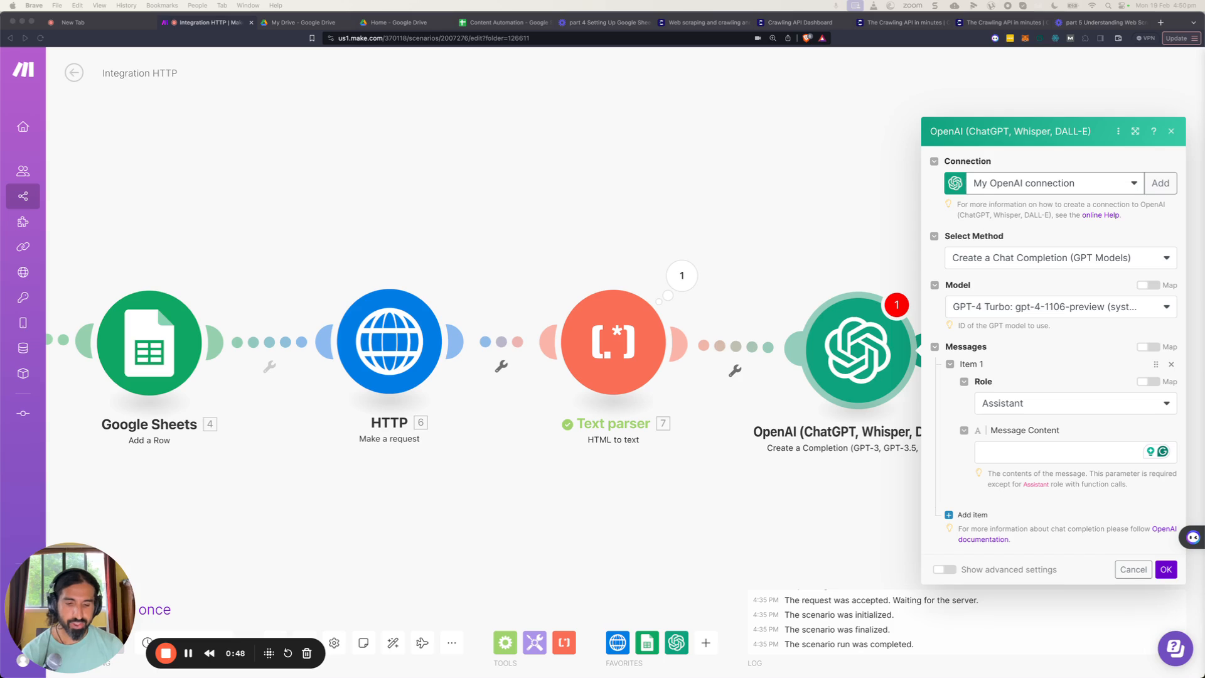
Paste the AI Automation educator LinkedIn post prompt into the message content and break it into separate sections.
left_click(999, 449)
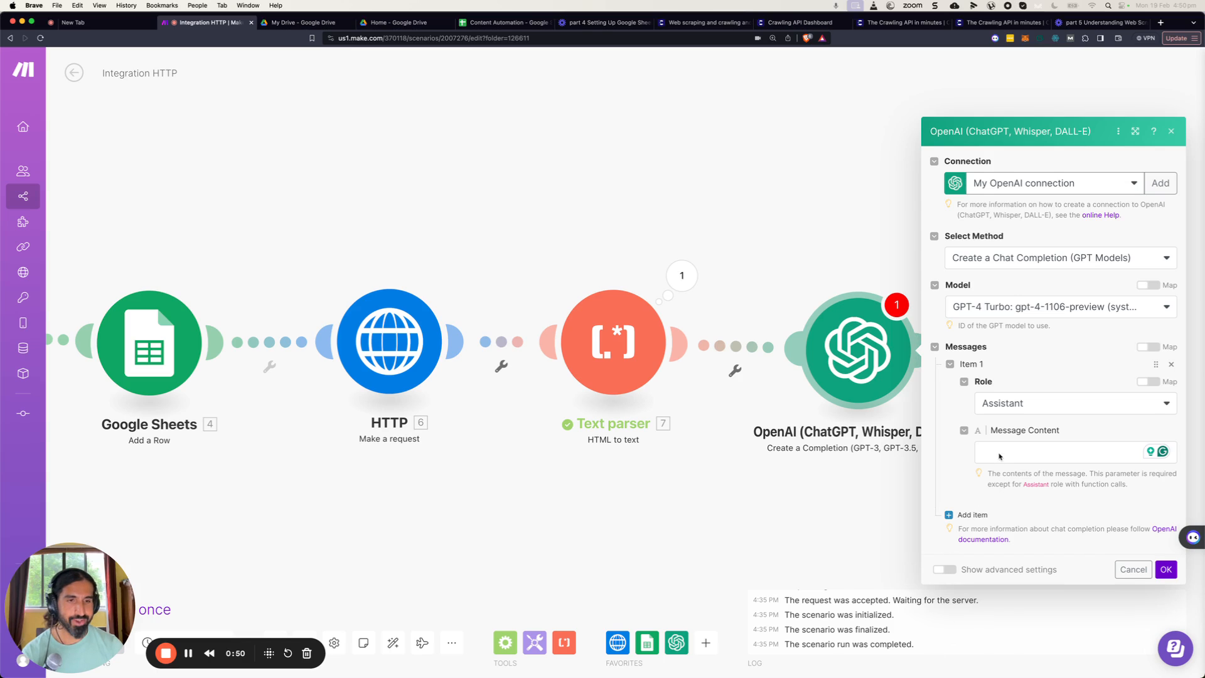
type("You are a AI Automation educatort. Using the following news summary, create a linked in post giving a prediction or general commentary on the news. Use a snarky, casual tone. Make it a detailed well-thought-out post. News summary -Constraints: Do not include pretext or content in your response, only return the post. Maximum 200 characters.")
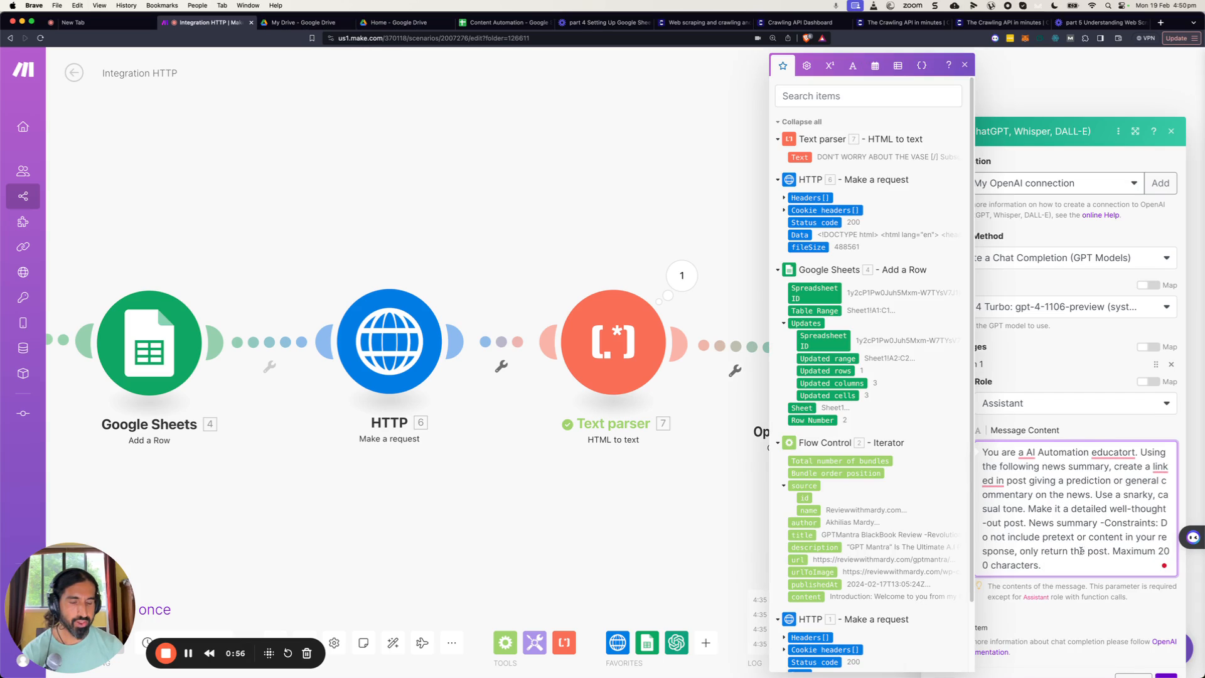
left_click(1031, 523)
key("Return")
key("Return")
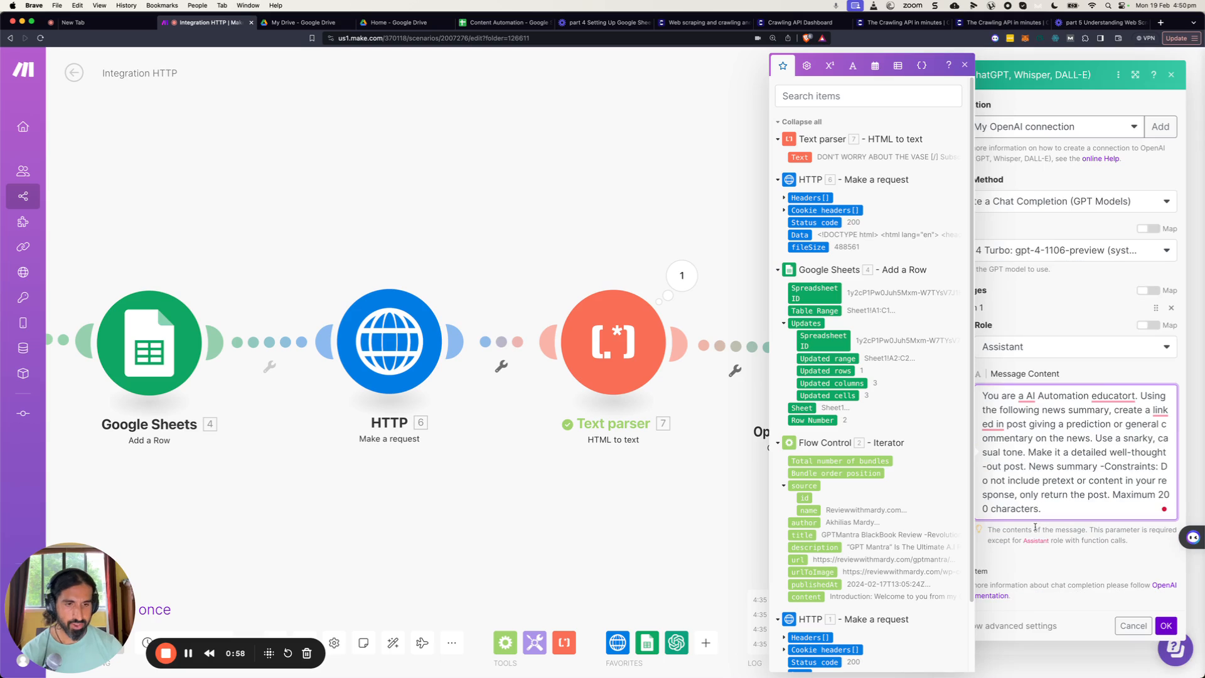
left_click(1060, 494)
key("Return")
key("Return")
key("Return")
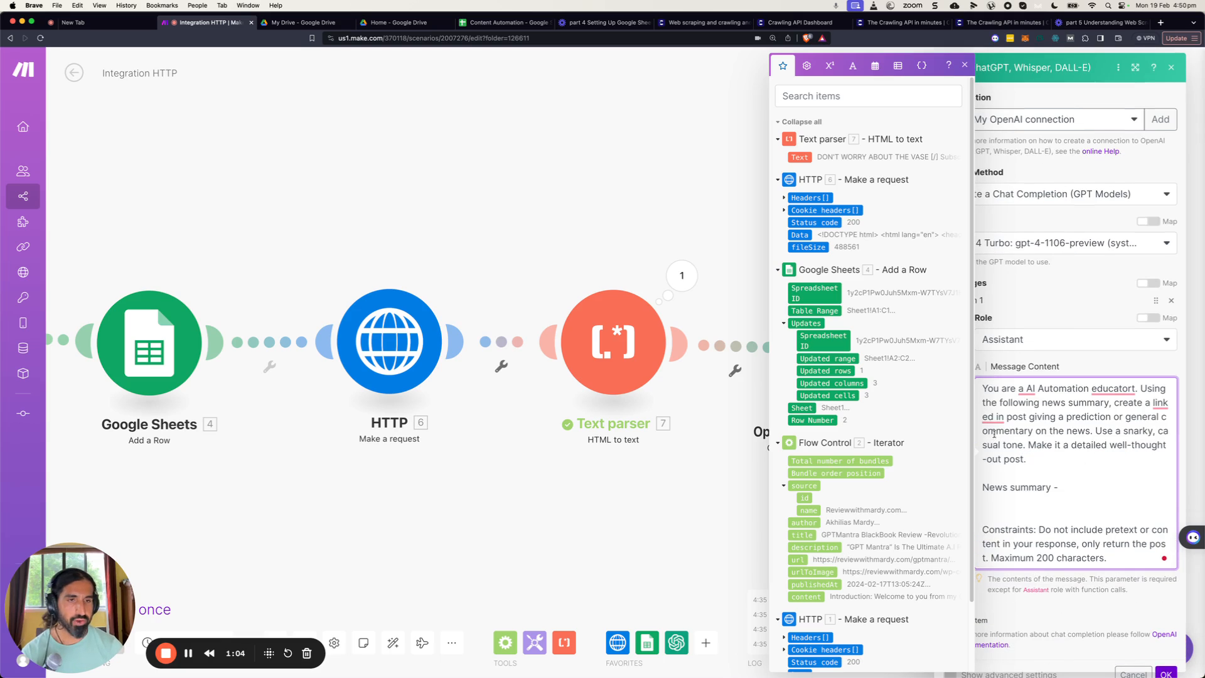
Correct the prompt's wording to "an AI Automation educator".
left_click(1023, 393)
type("n")
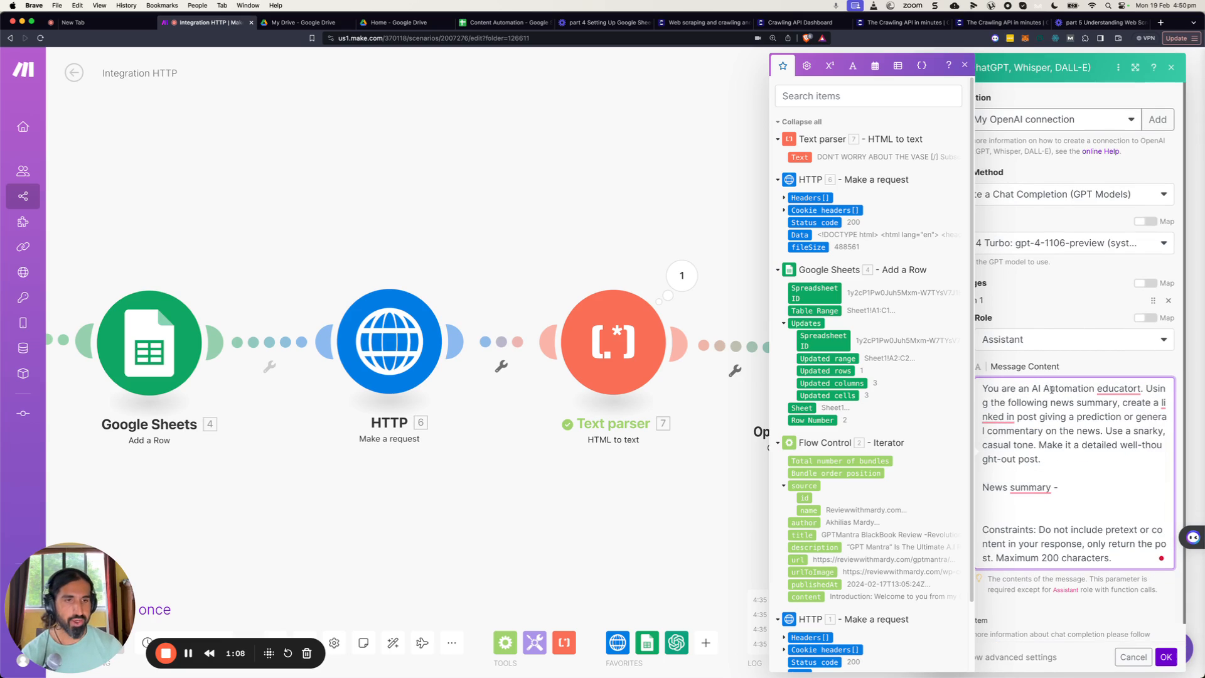
right_click(1123, 389)
left_click(1121, 435)
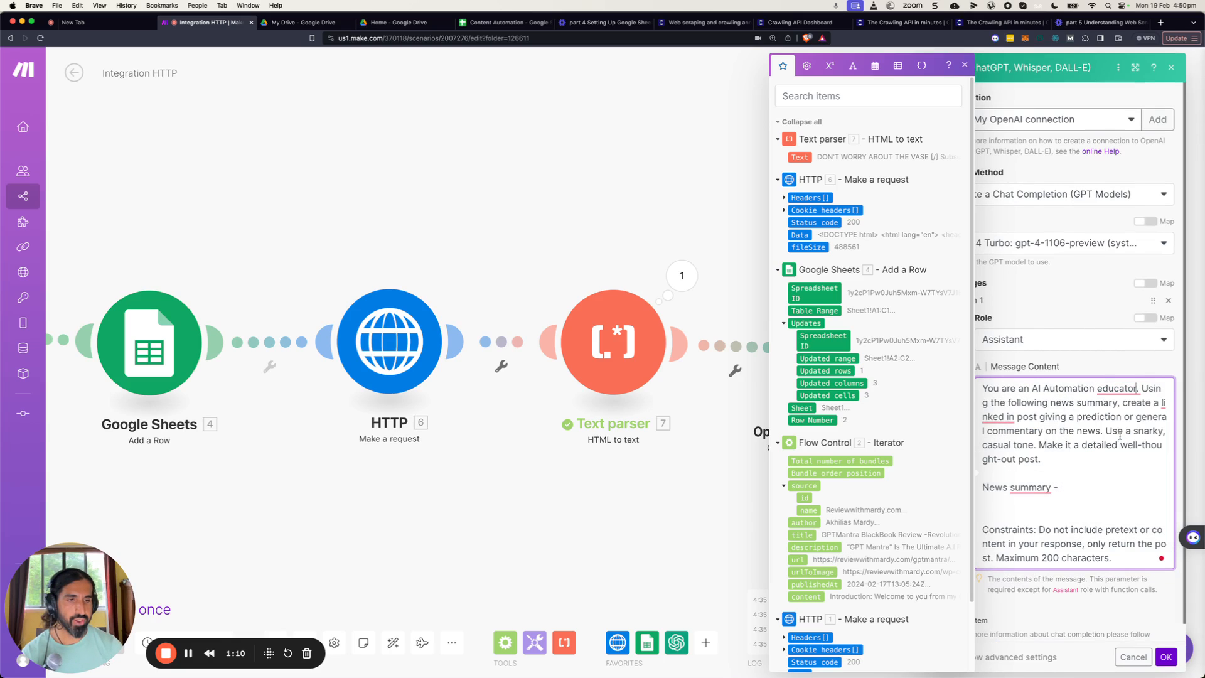
Insert the Text parser's Text output after "News summary -" in the prompt and save the OpenAI module.
mouse_move(1025, 422)
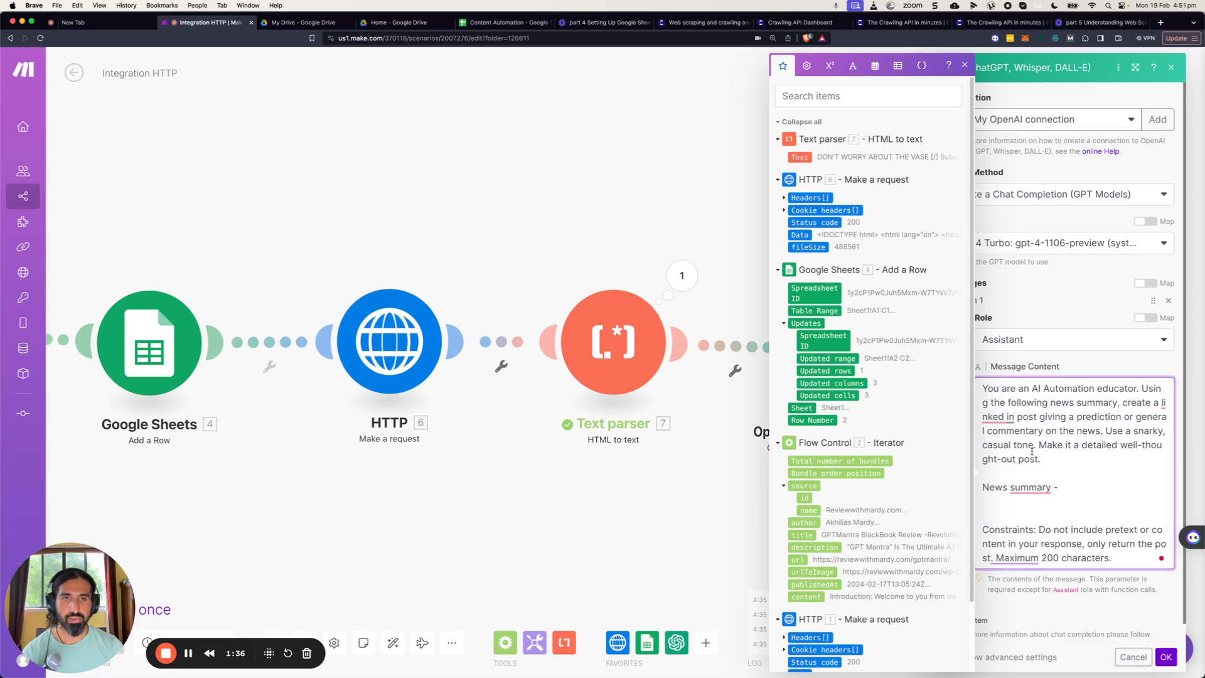
left_click(803, 155)
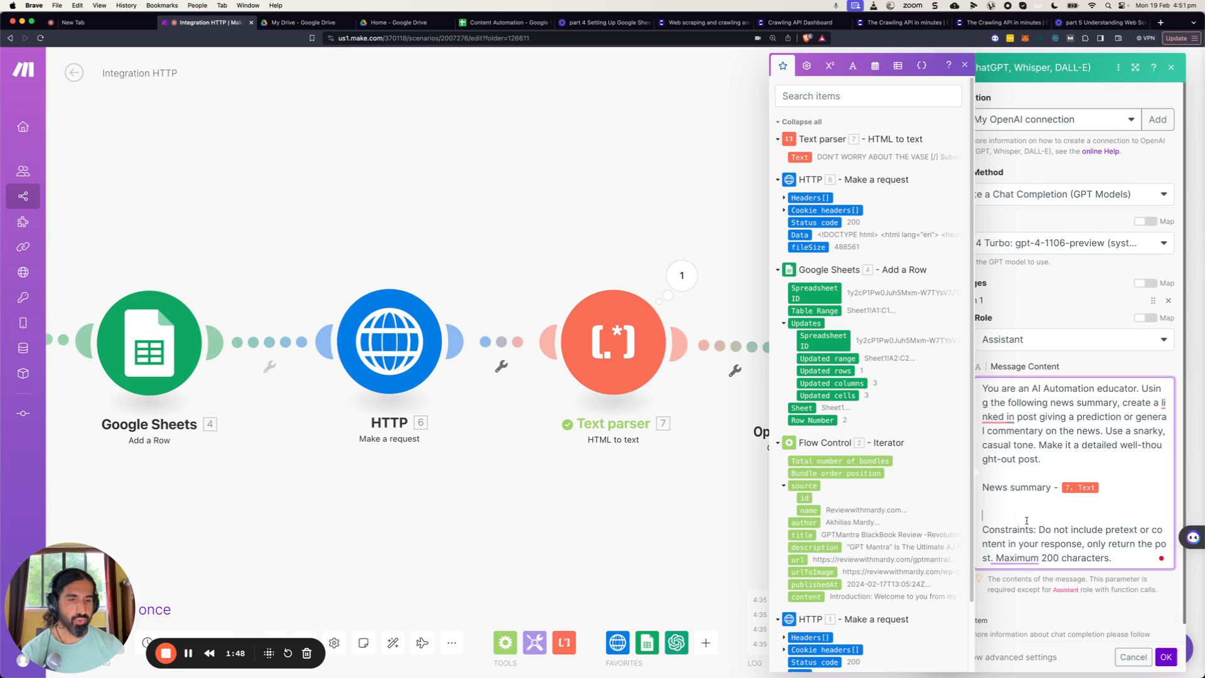
key("BackSpace")
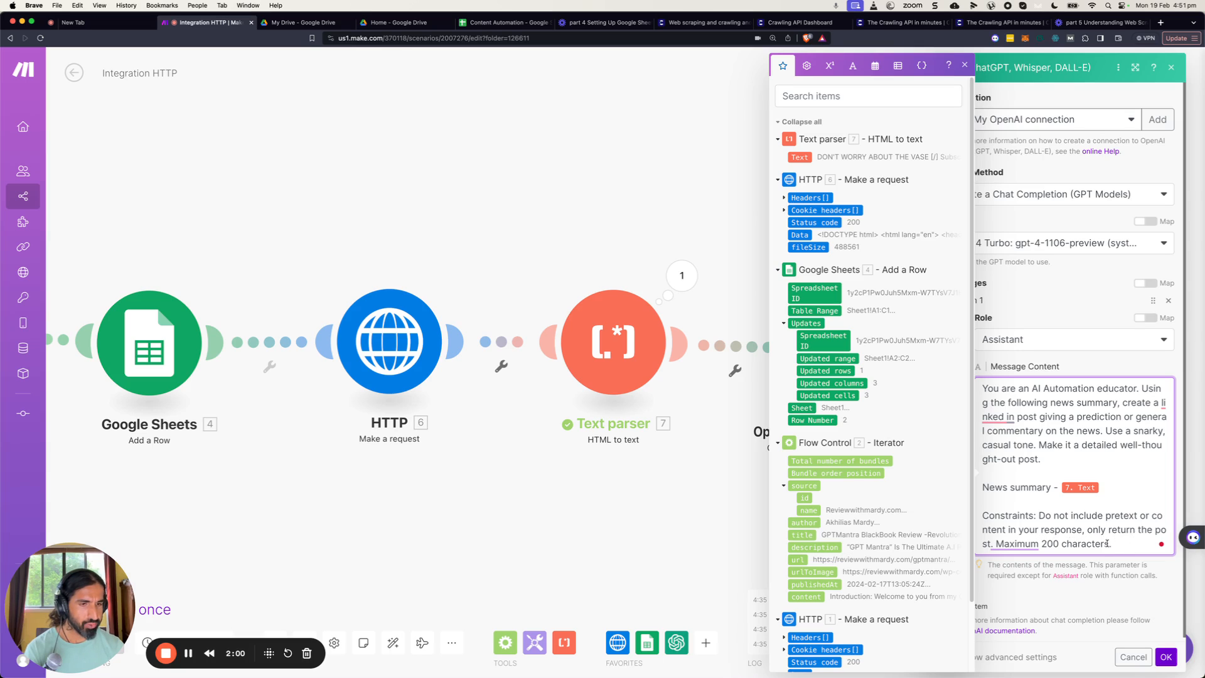
mouse_move(1023, 545)
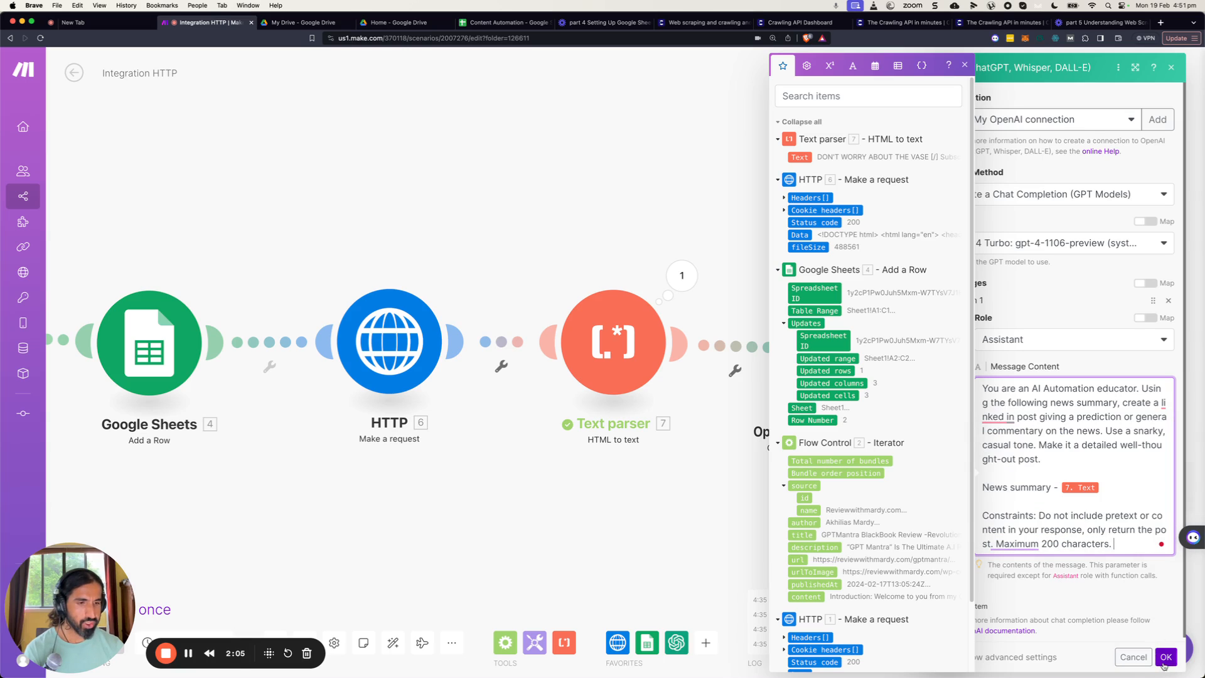
left_click(1165, 657)
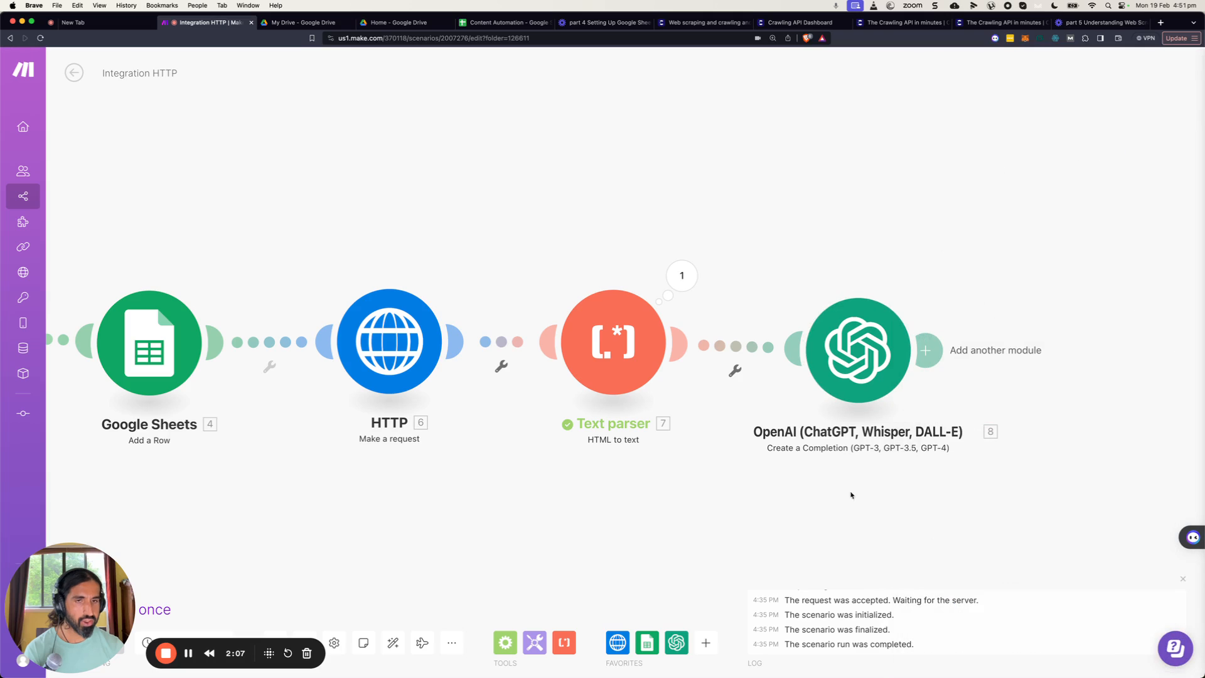
Replace the Text parser's HTML input with the HTTP module's Data output and confirm.
left_click(605, 334)
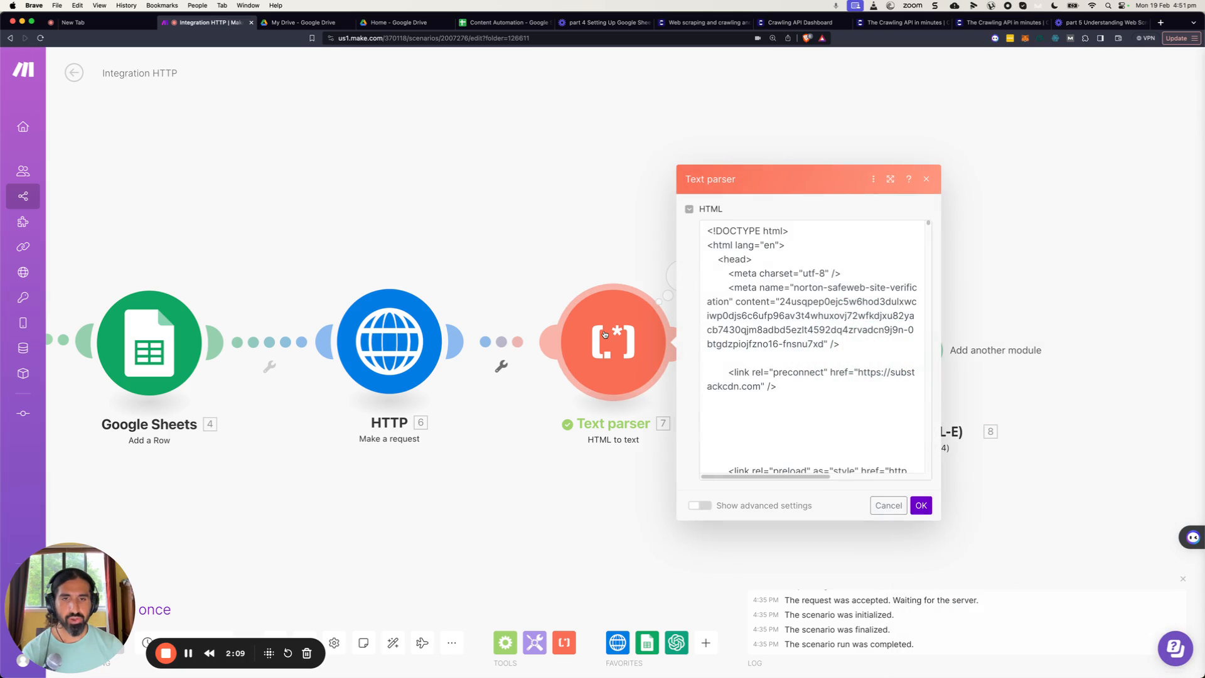
left_click(727, 246)
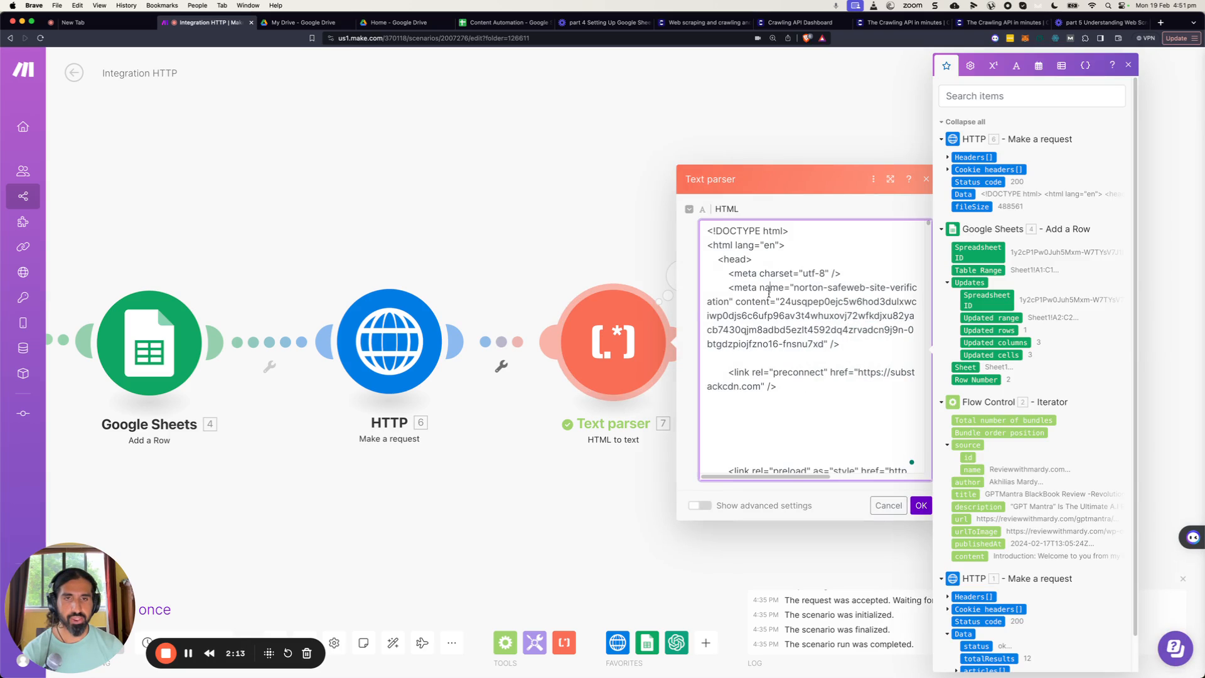
key("super+a")
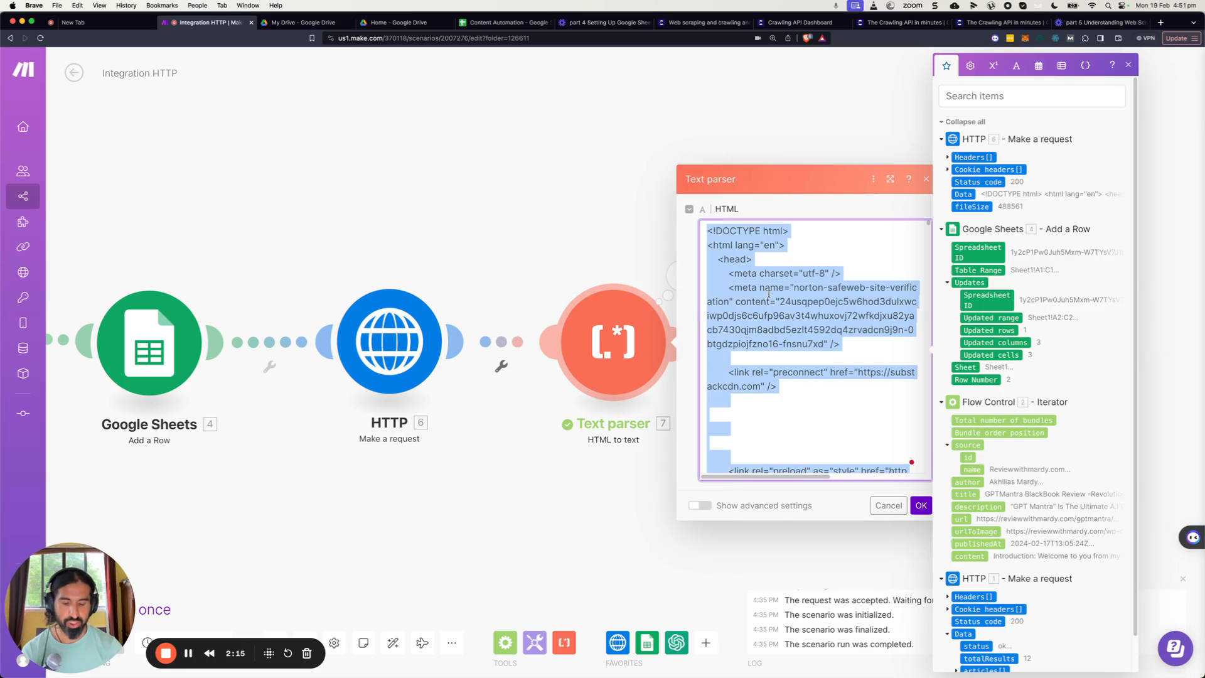
key("BackSpace")
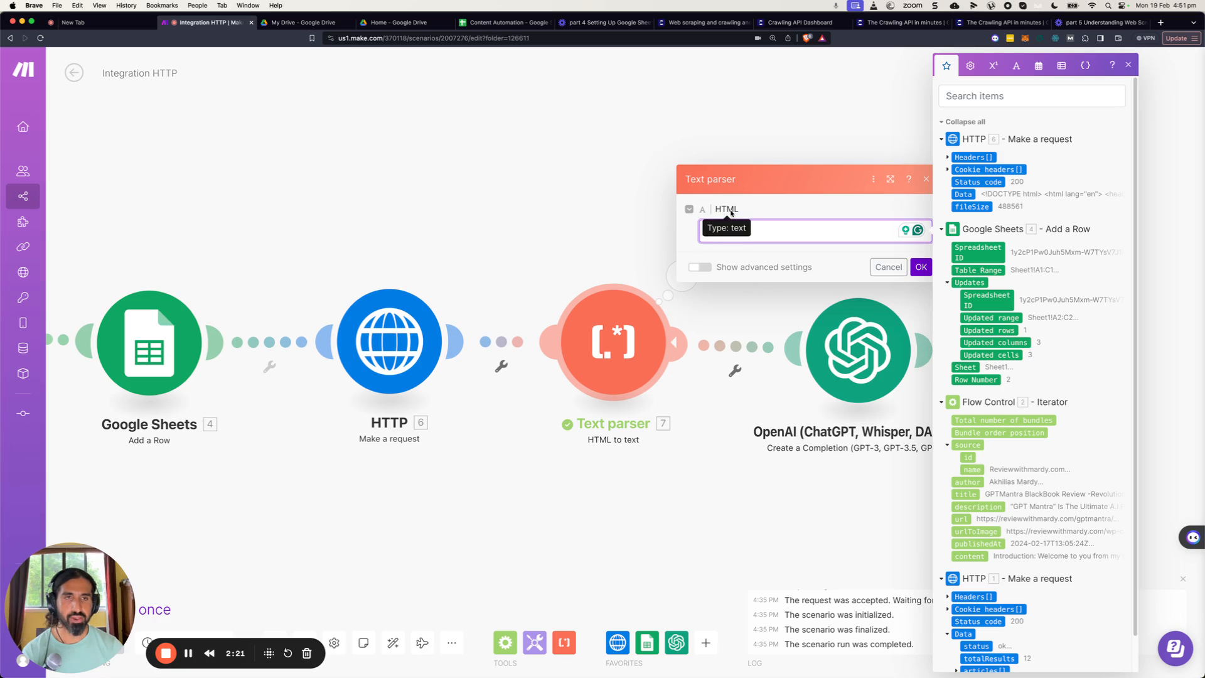
left_click(960, 196)
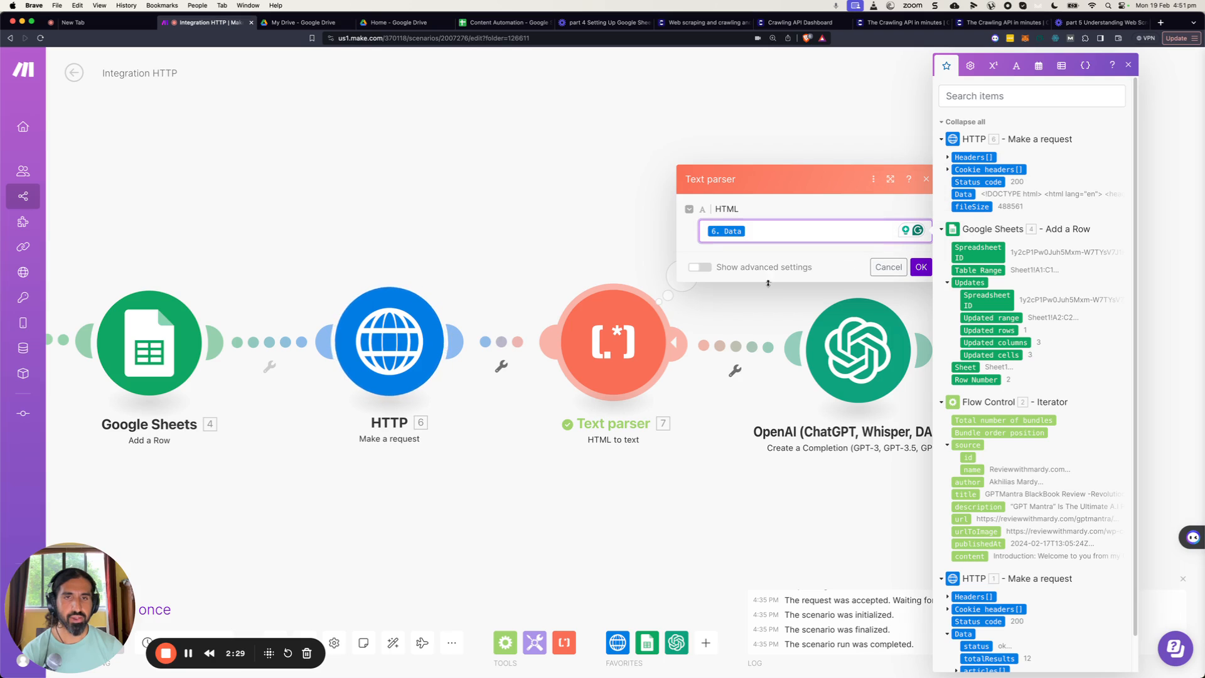
left_click(927, 270)
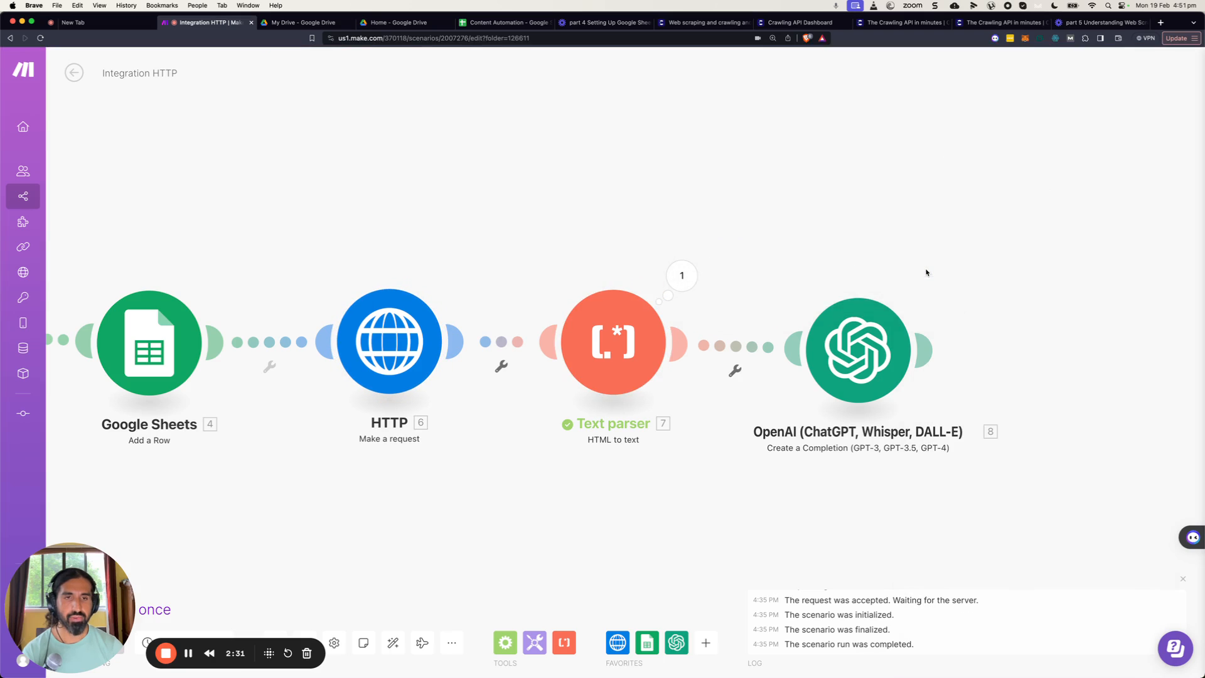
Switch to the Content Automation spreadsheet and add the header "ChatGPT Post" in cell D1.
left_click_drag(67, 593, 66, 487)
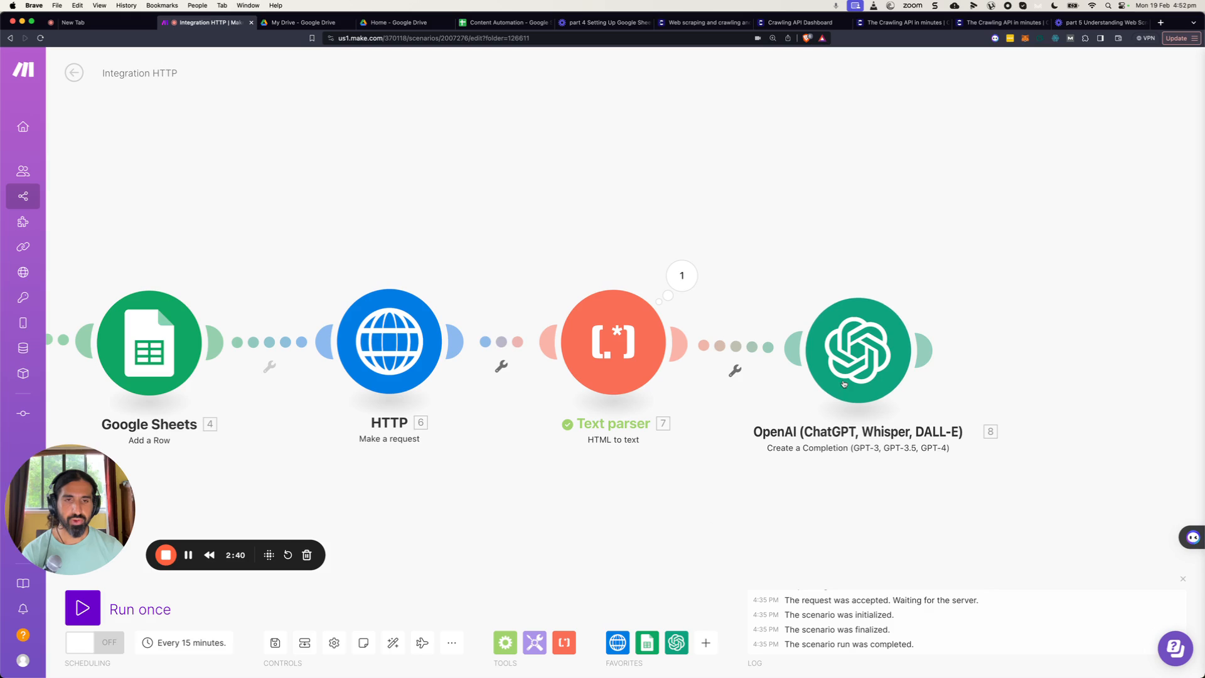
left_click_drag(843, 380, 837, 374)
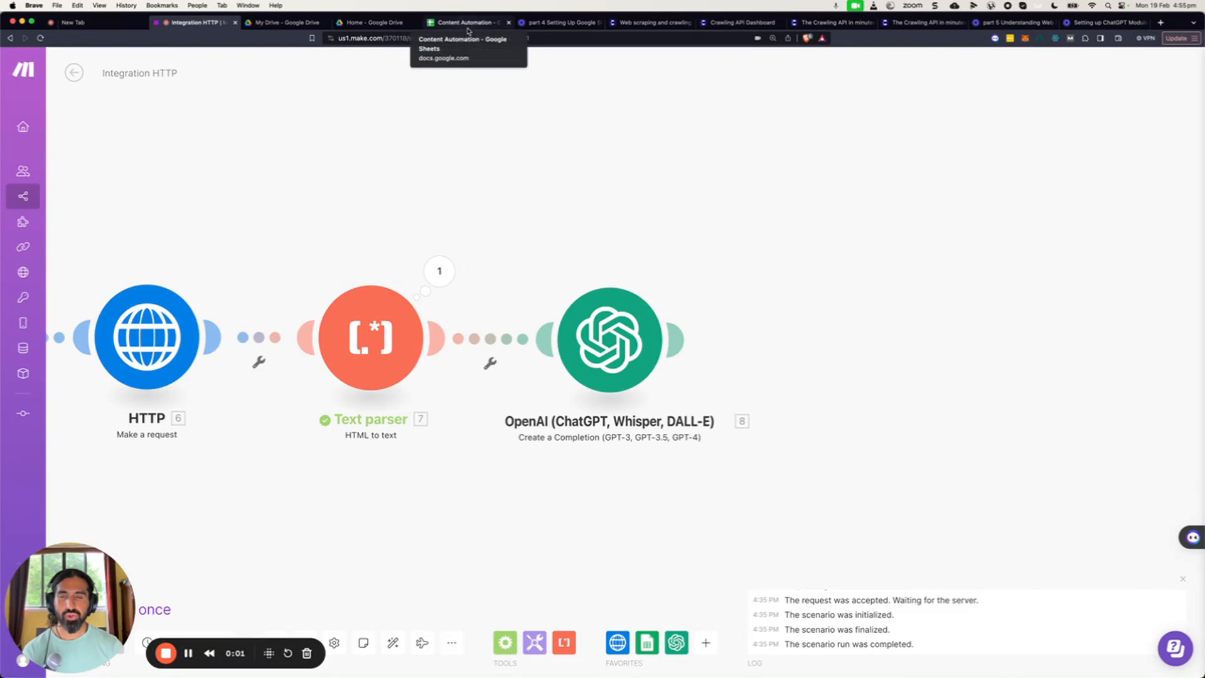
left_click(468, 25)
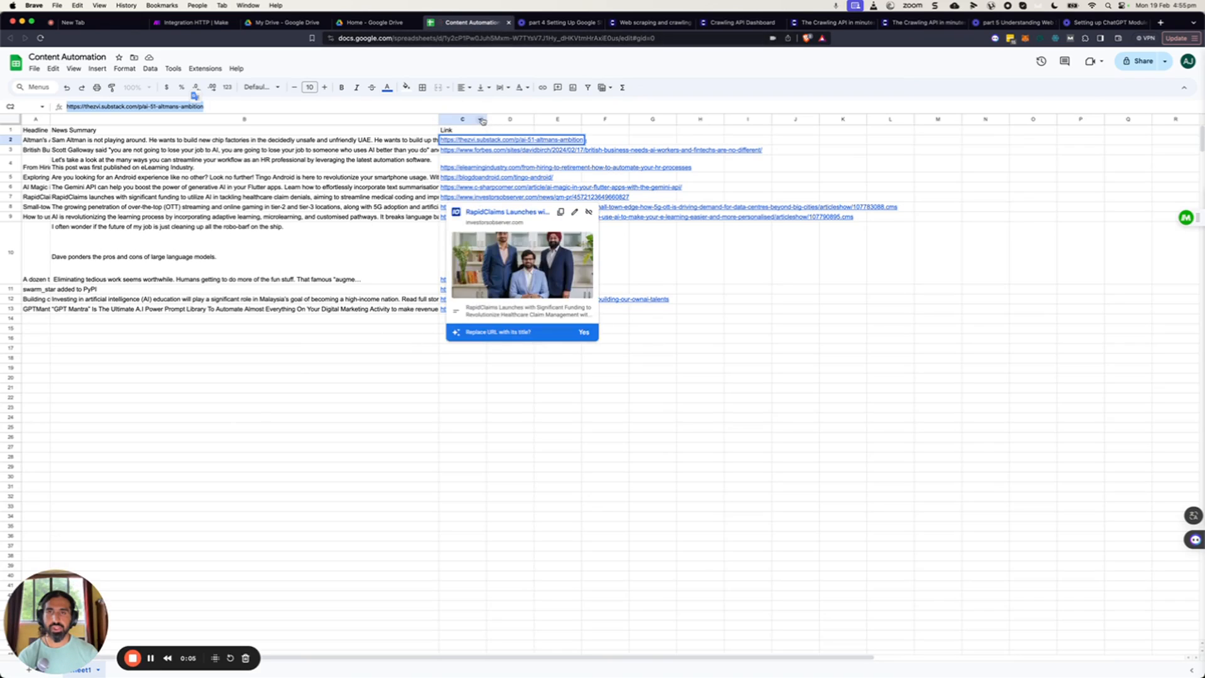
double_click(487, 119)
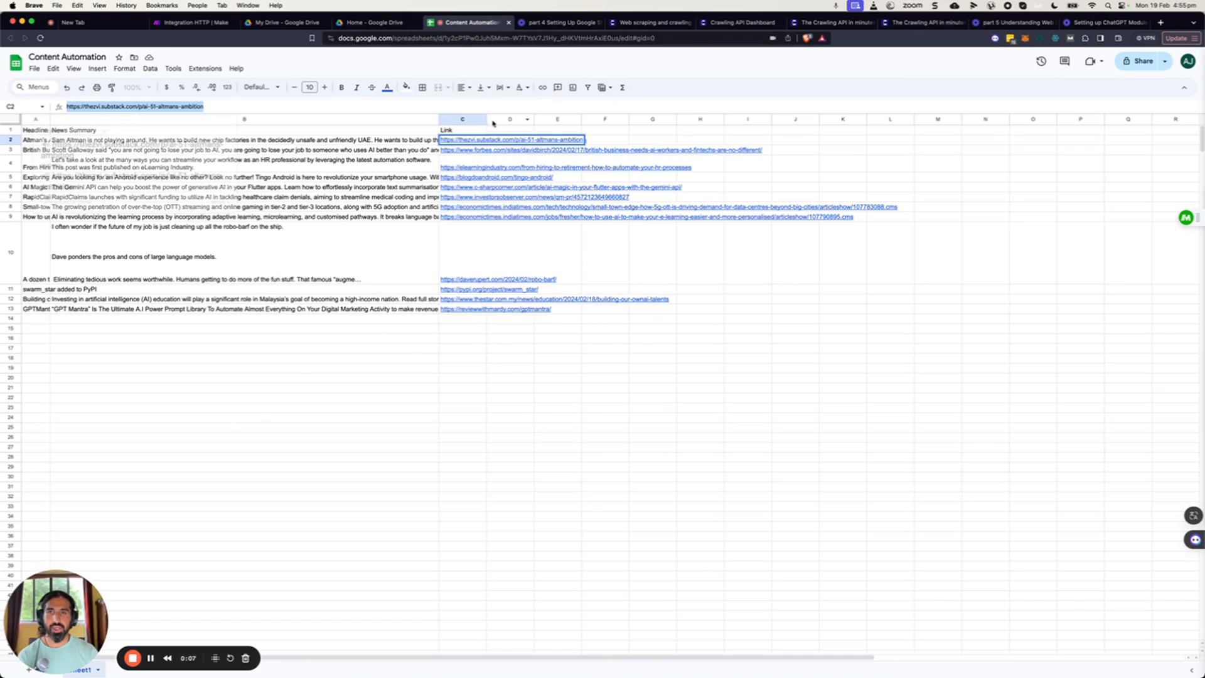
left_click(502, 130)
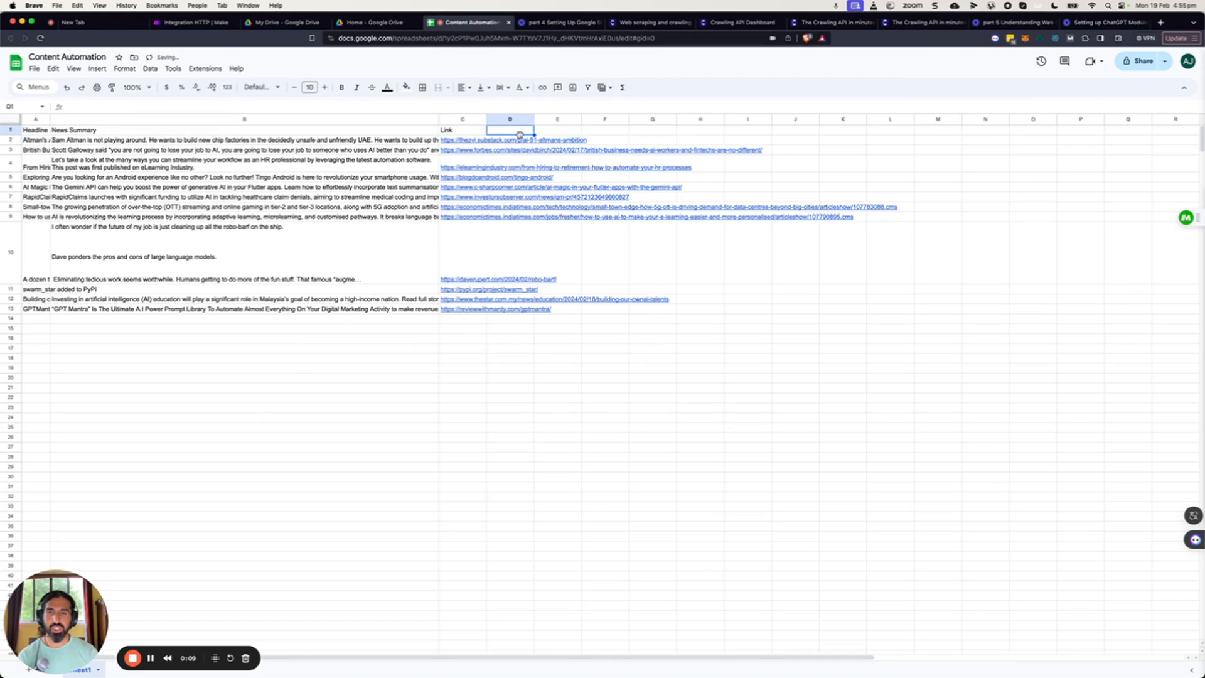
type("Chat")
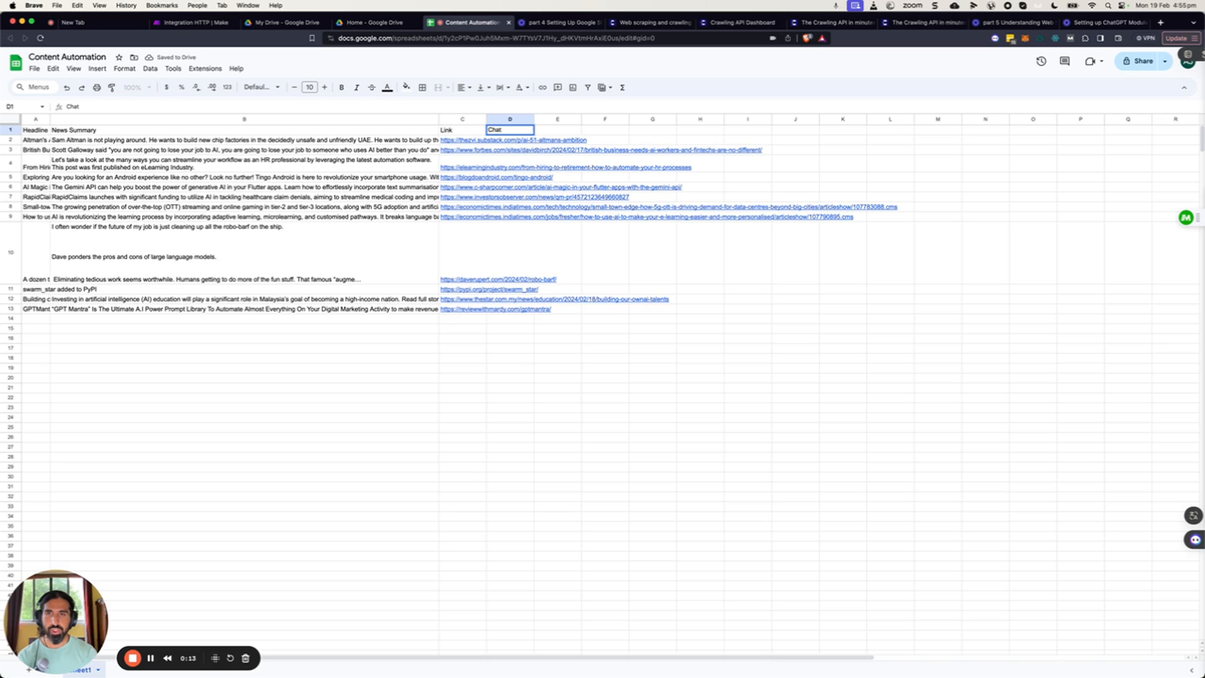
type("GPT")
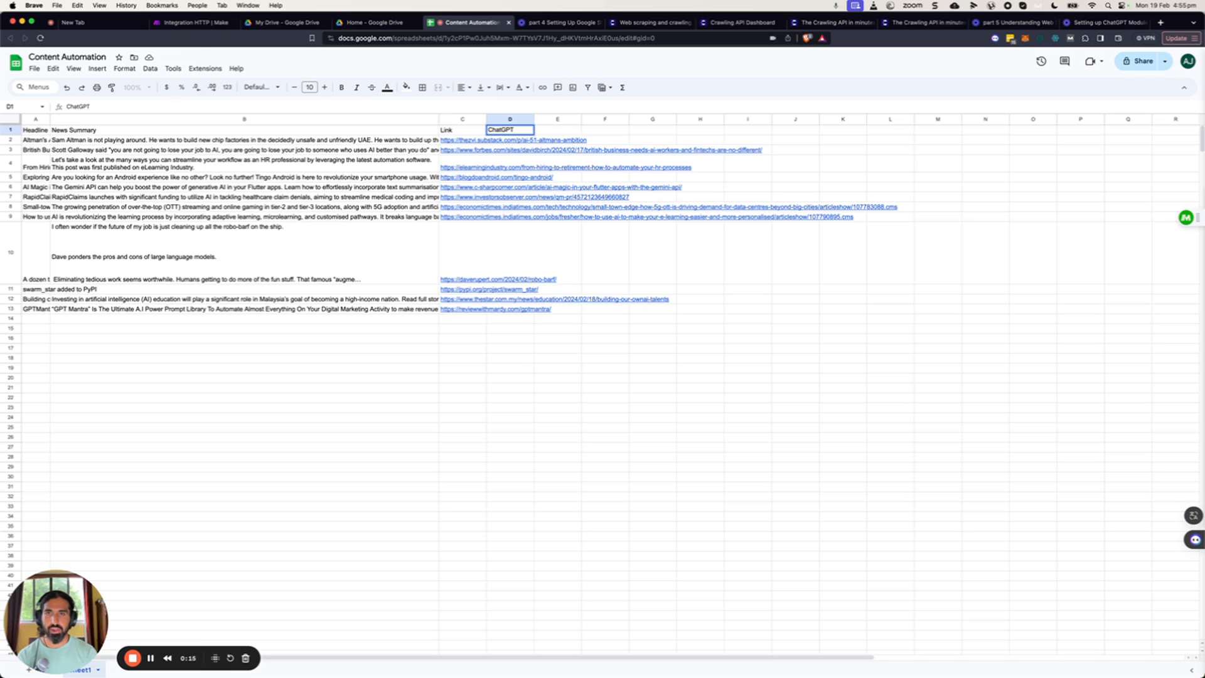
type("Post")
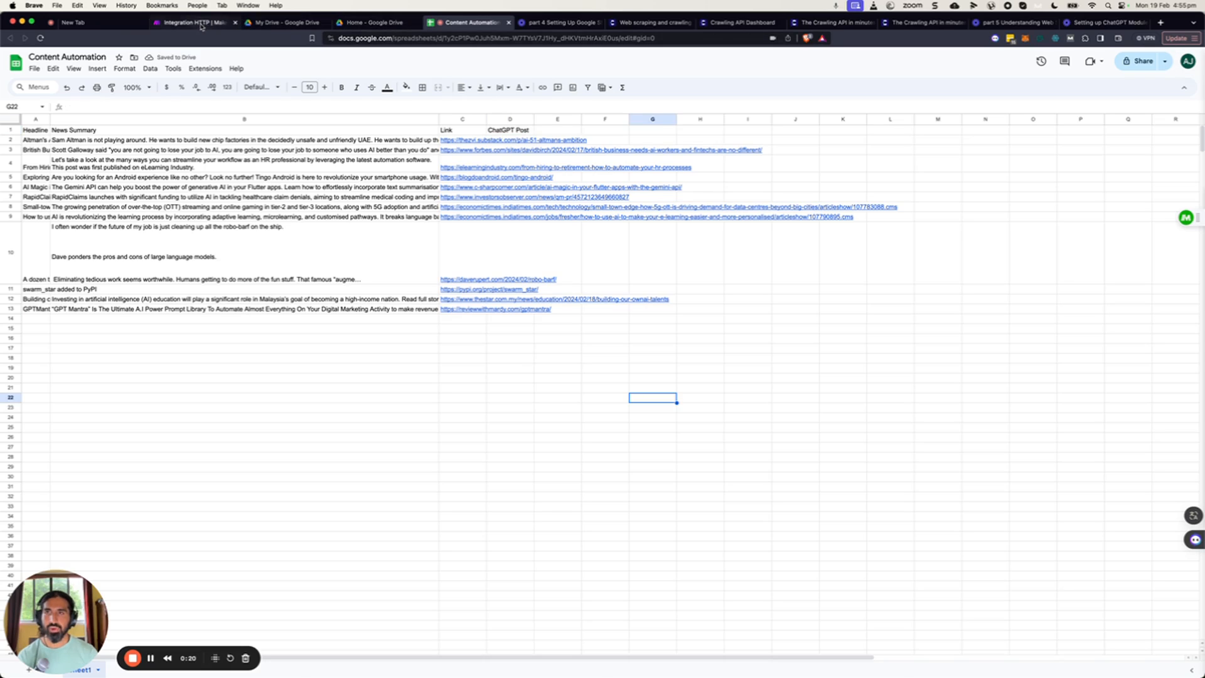
Return to the scenario and add a Google Sheets Update a Row module after the OpenAI module.
left_click(204, 27)
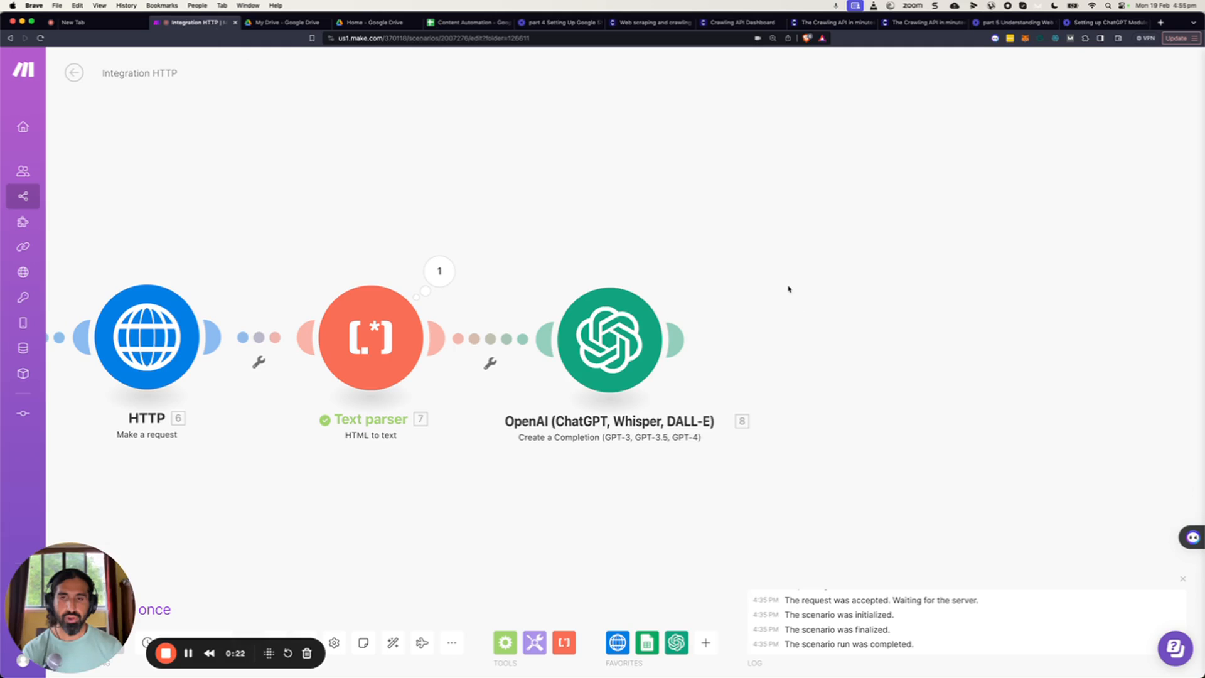
left_click_drag(782, 276, 747, 269)
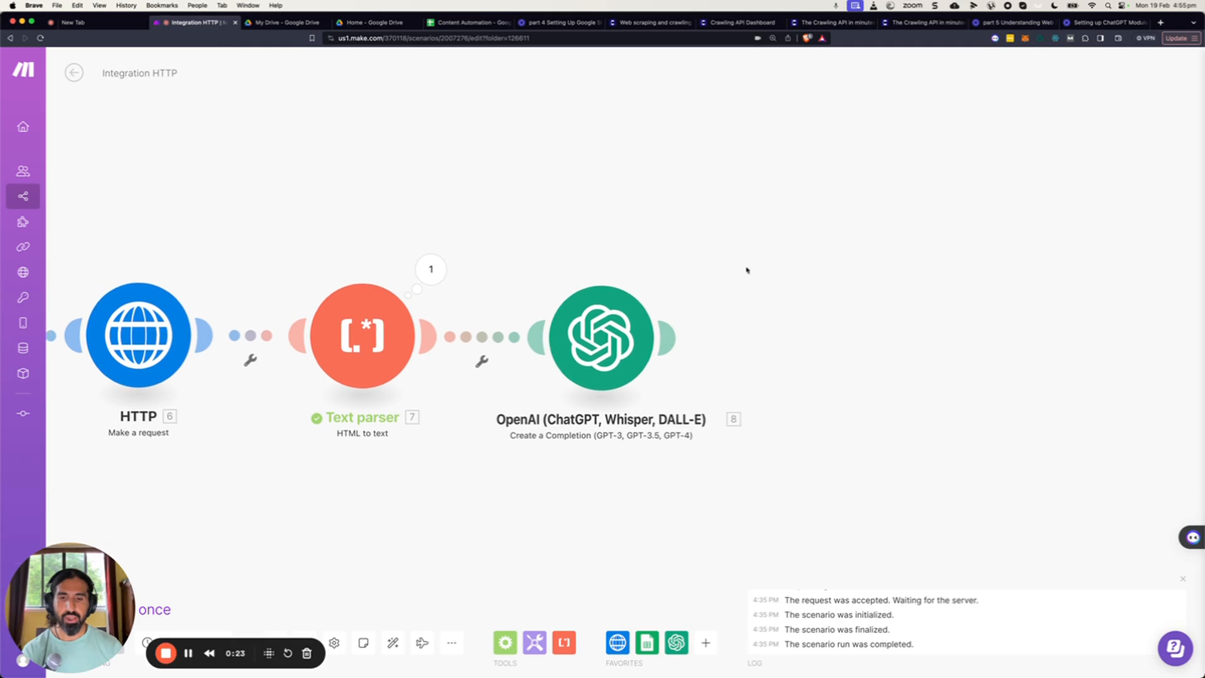
left_click(706, 642)
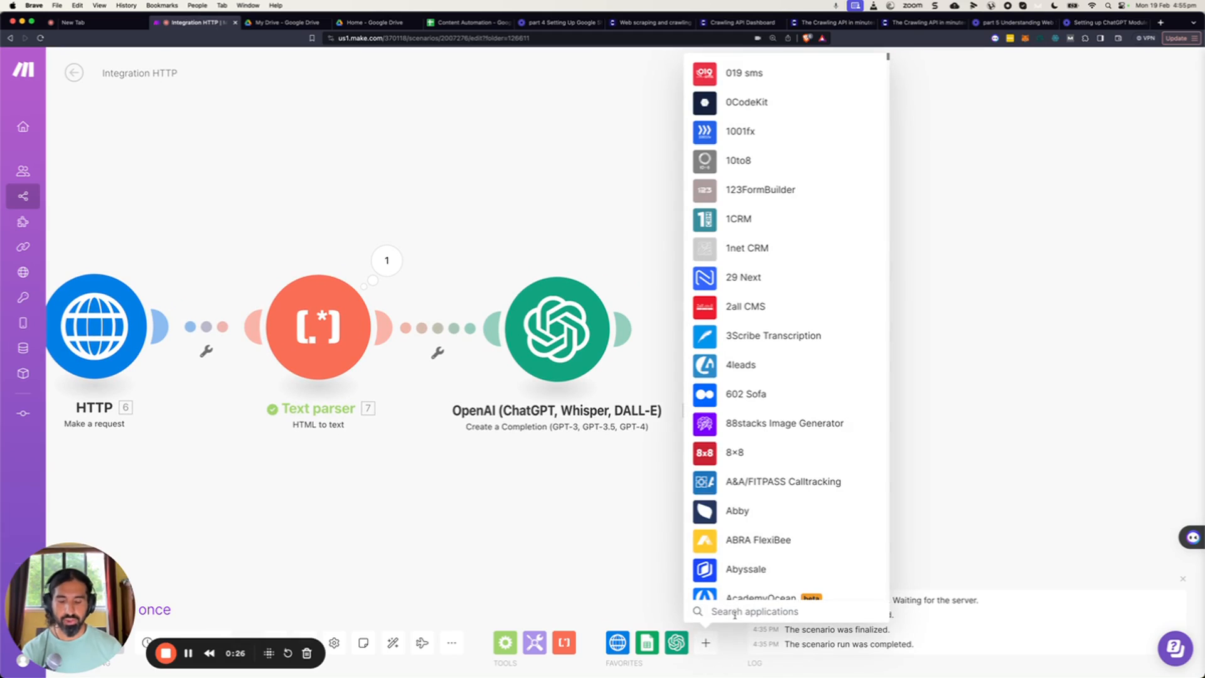
left_click(651, 645)
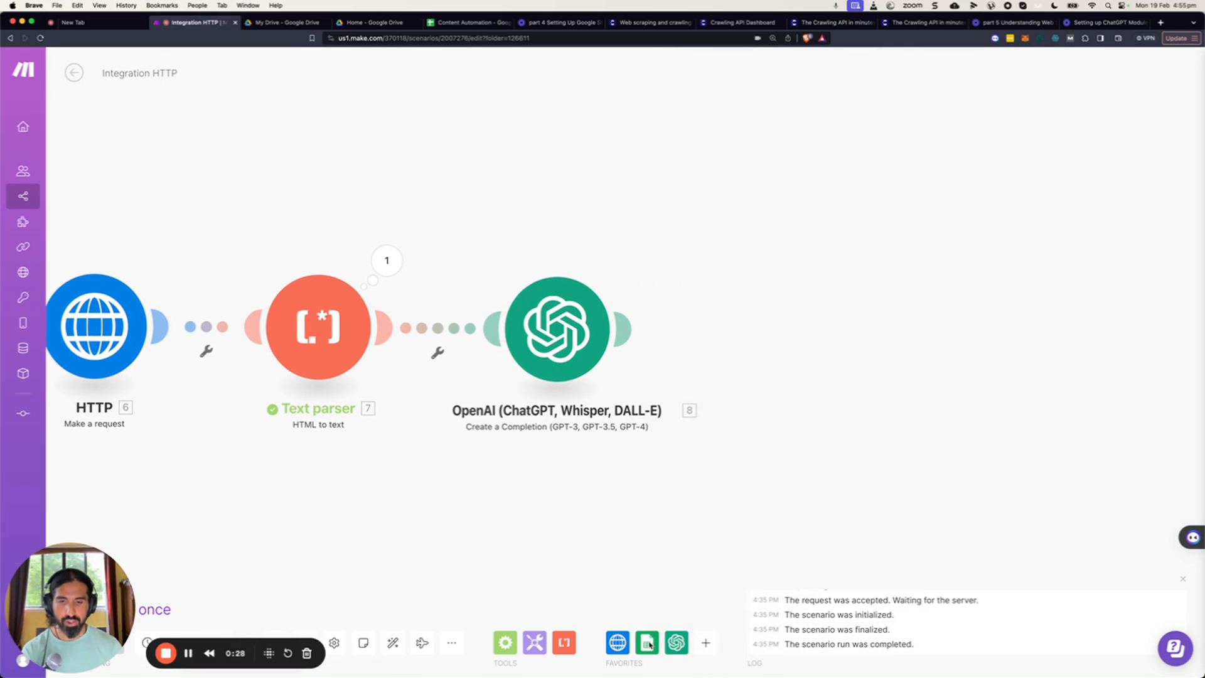
left_click(649, 643)
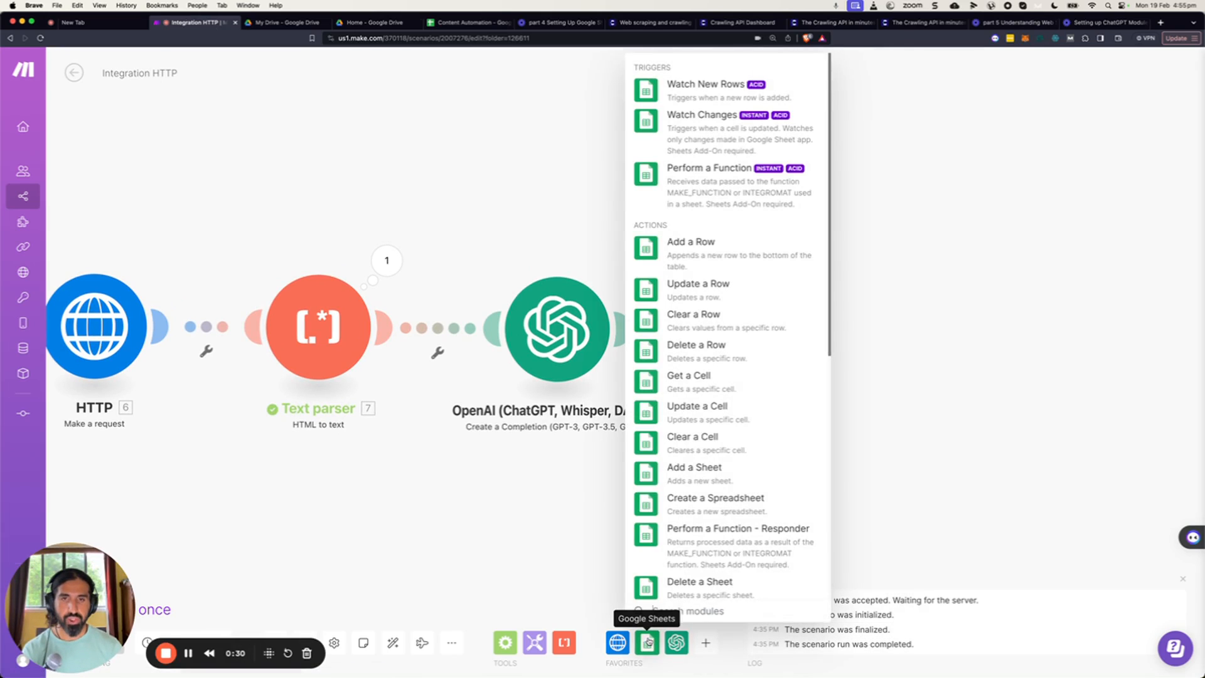
left_click(703, 292)
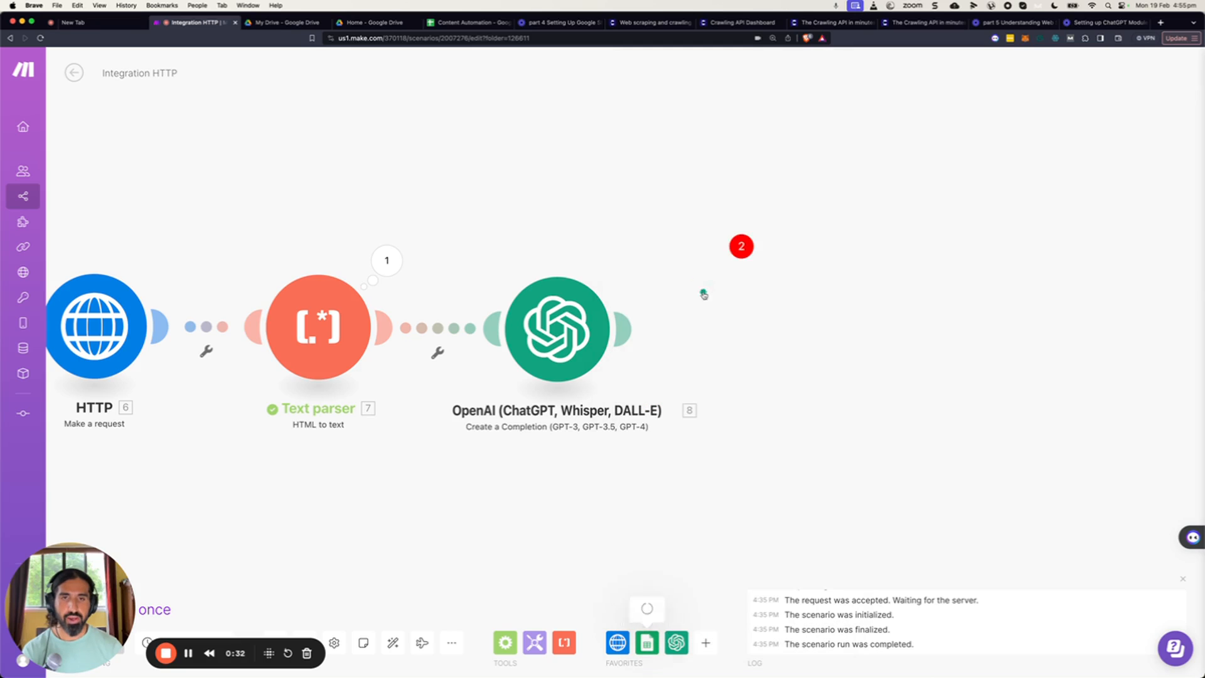
left_click(841, 342)
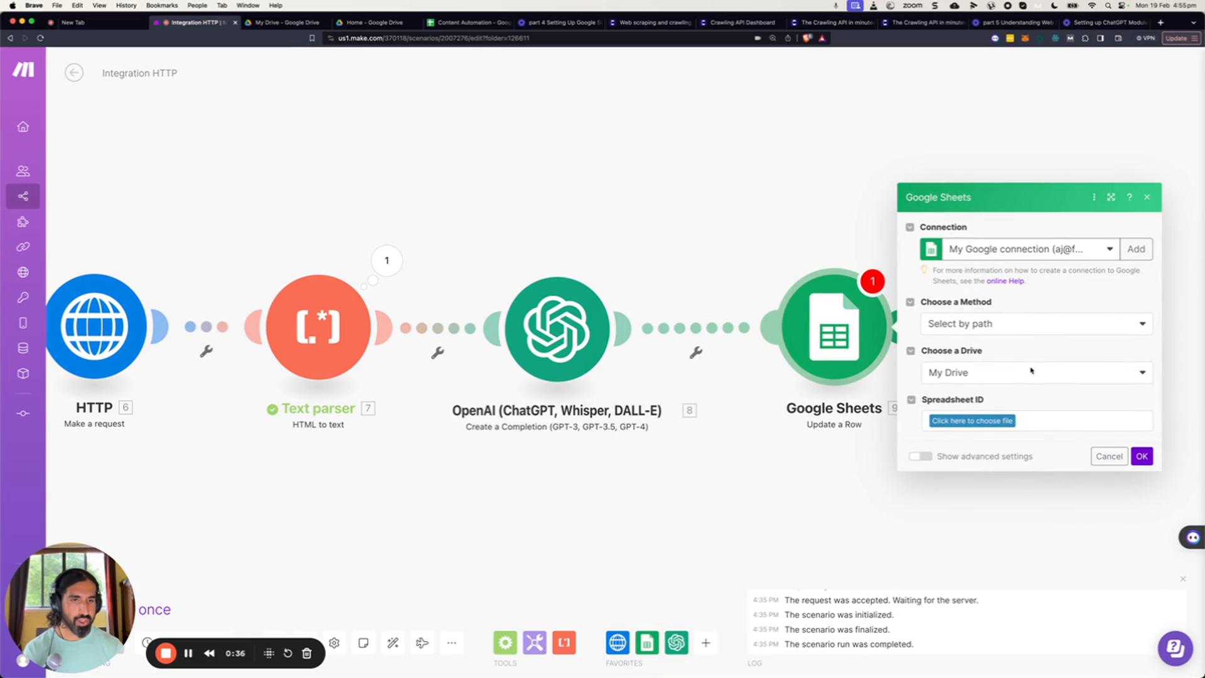
Set the Update a Row module's spreadsheet to Content Automation and its sheet to Sheet1.
left_click(990, 422)
type("c")
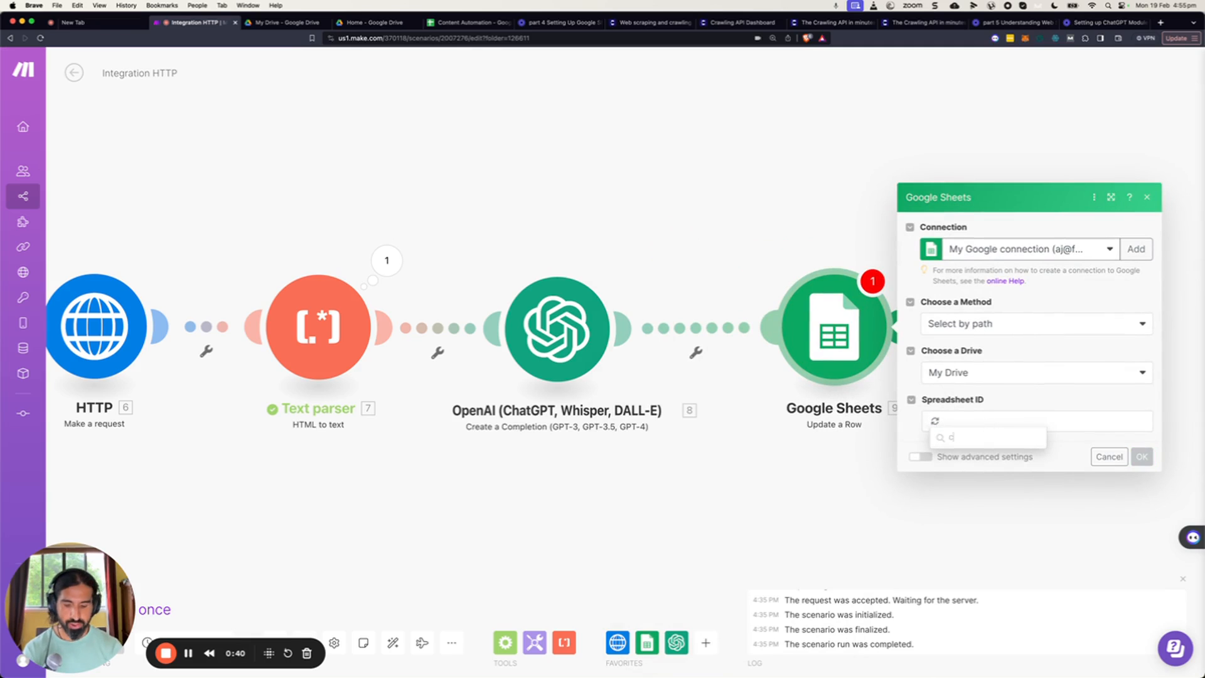
type("ontent")
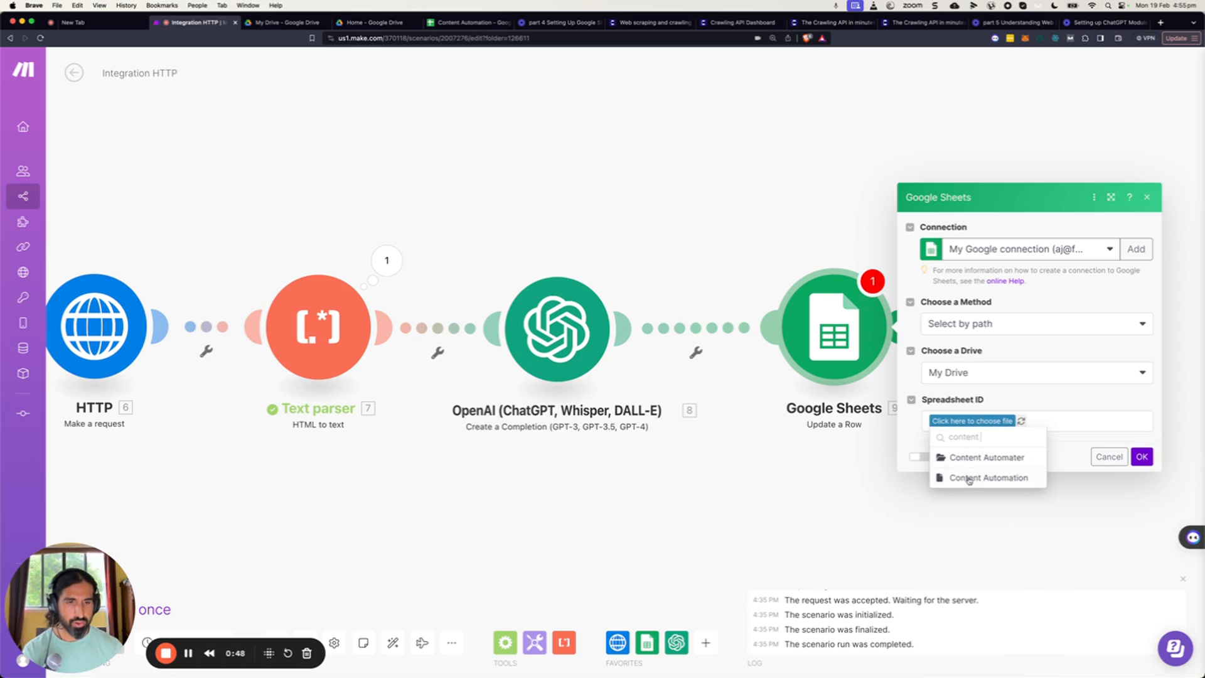
left_click(969, 478)
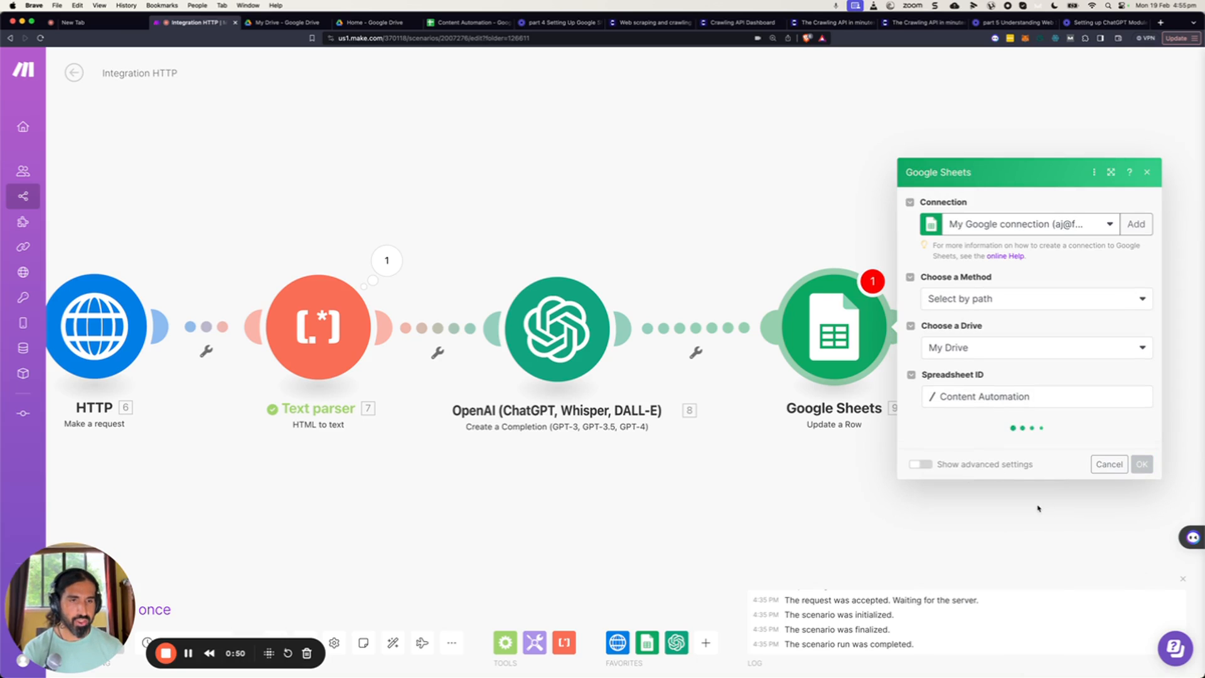
left_click(1016, 450)
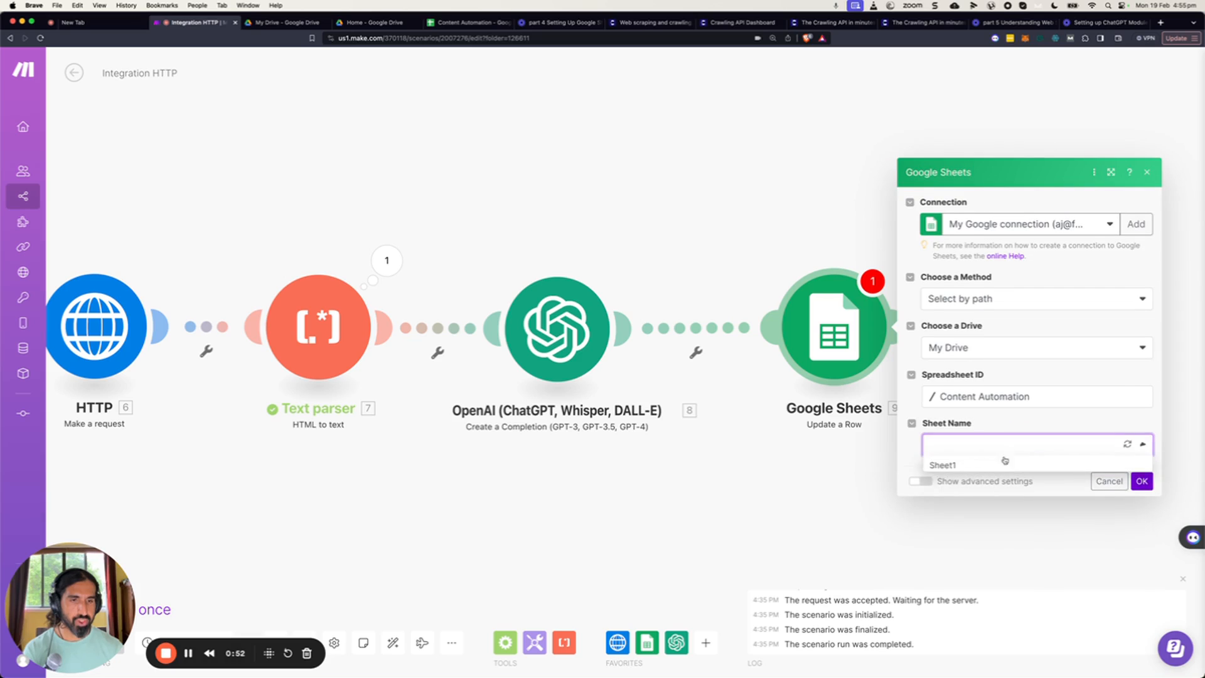
left_click(974, 466)
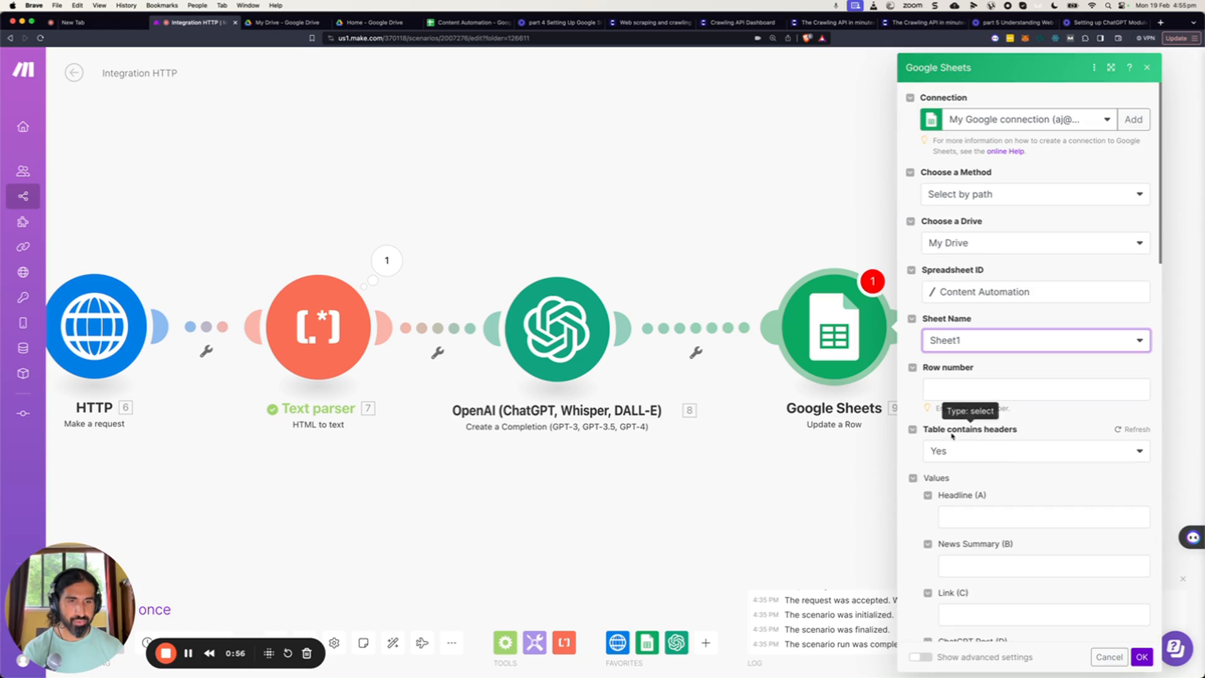
Map Row number to the Add a Row module's Row Number and ChatGPT Post (D) to OpenAI's Message Content, then save.
left_click(949, 389)
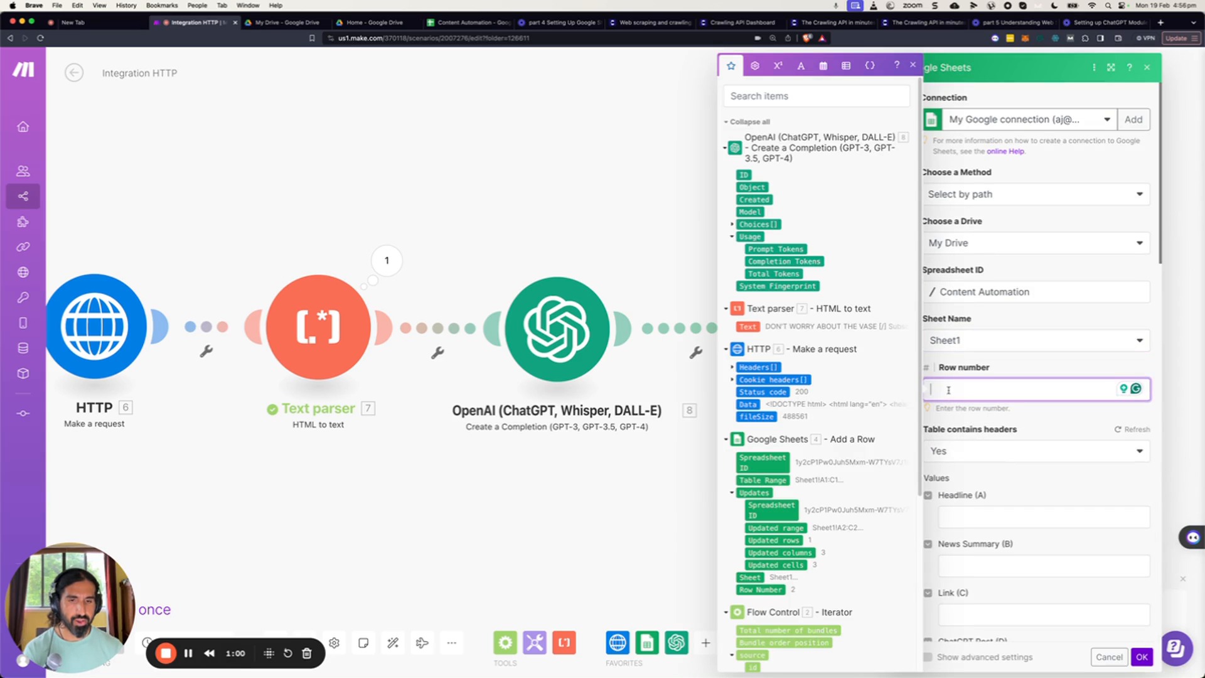
left_click(760, 590)
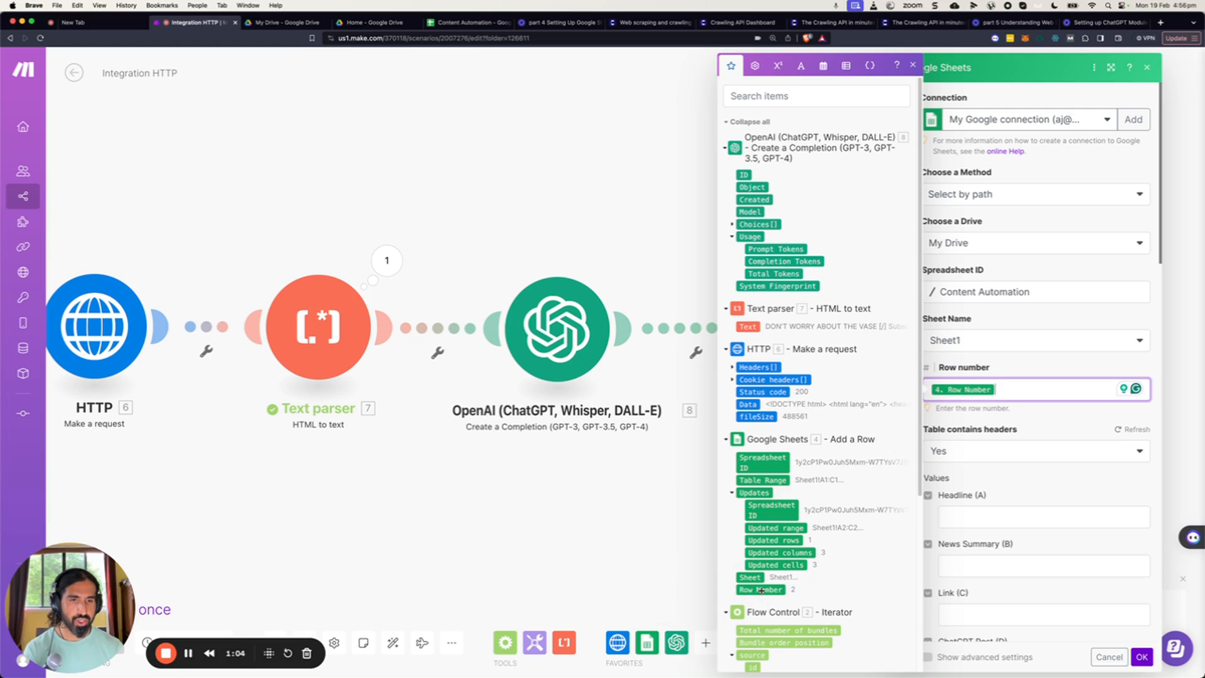
scroll(1119, 481, "down", 2)
scroll(1118, 482, "down", 4)
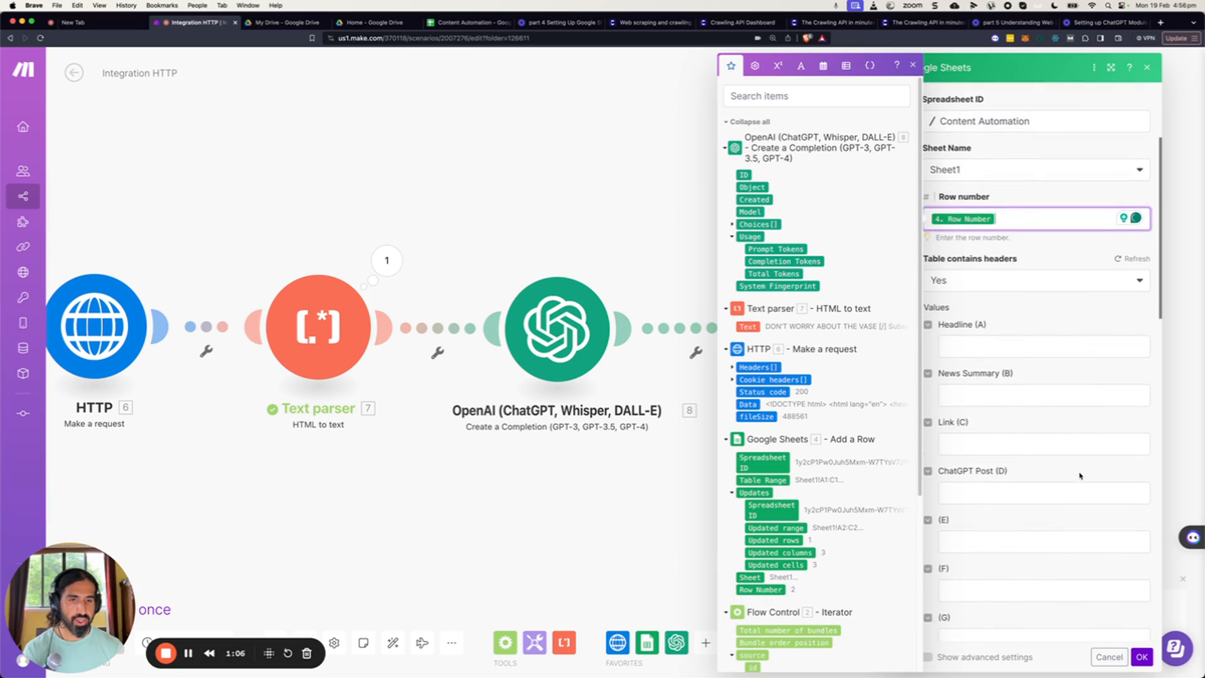
left_click(958, 490)
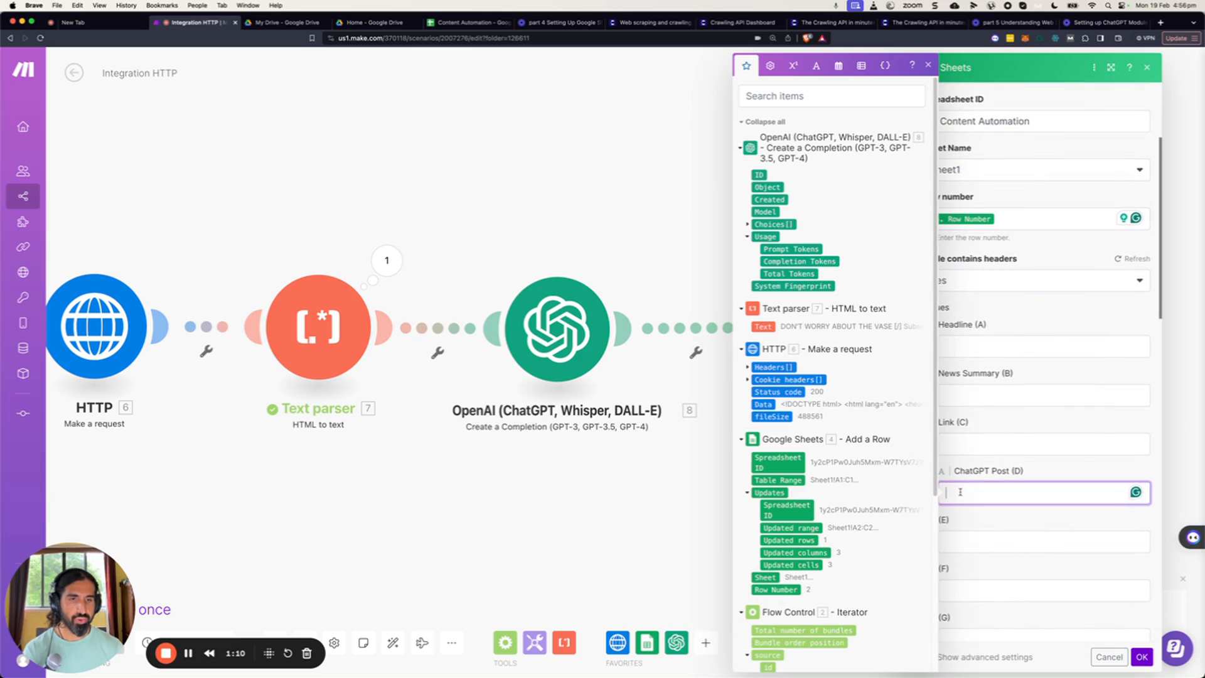
left_click(748, 224)
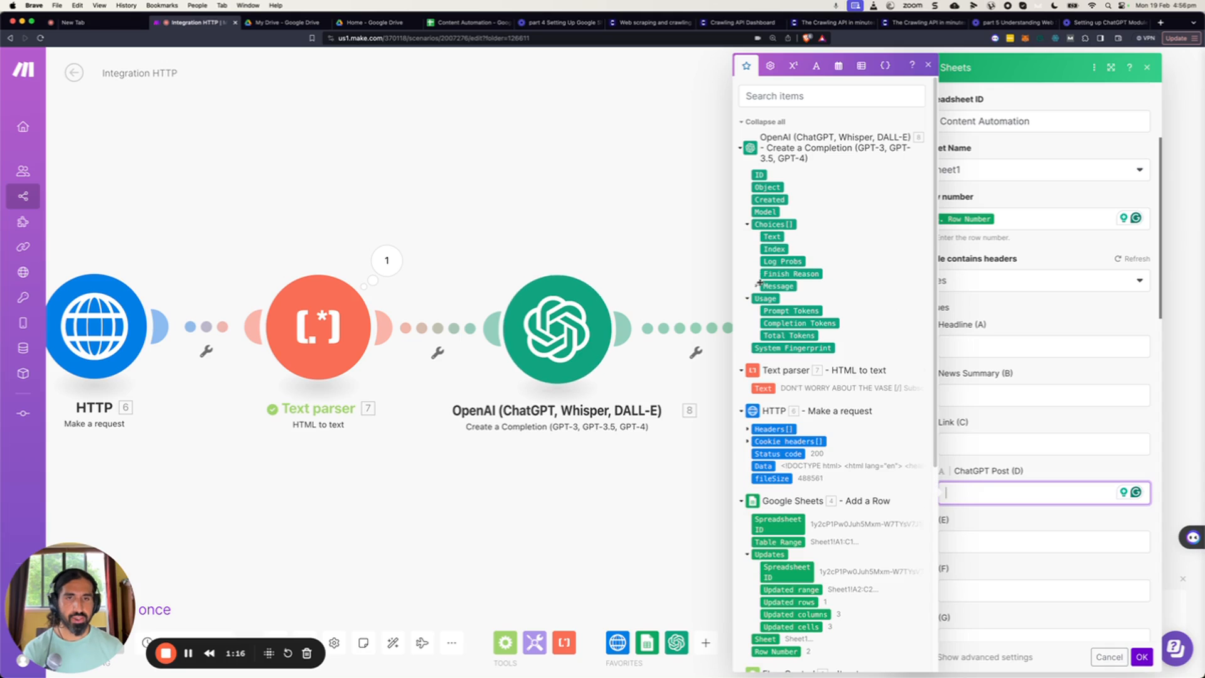
left_click(757, 286)
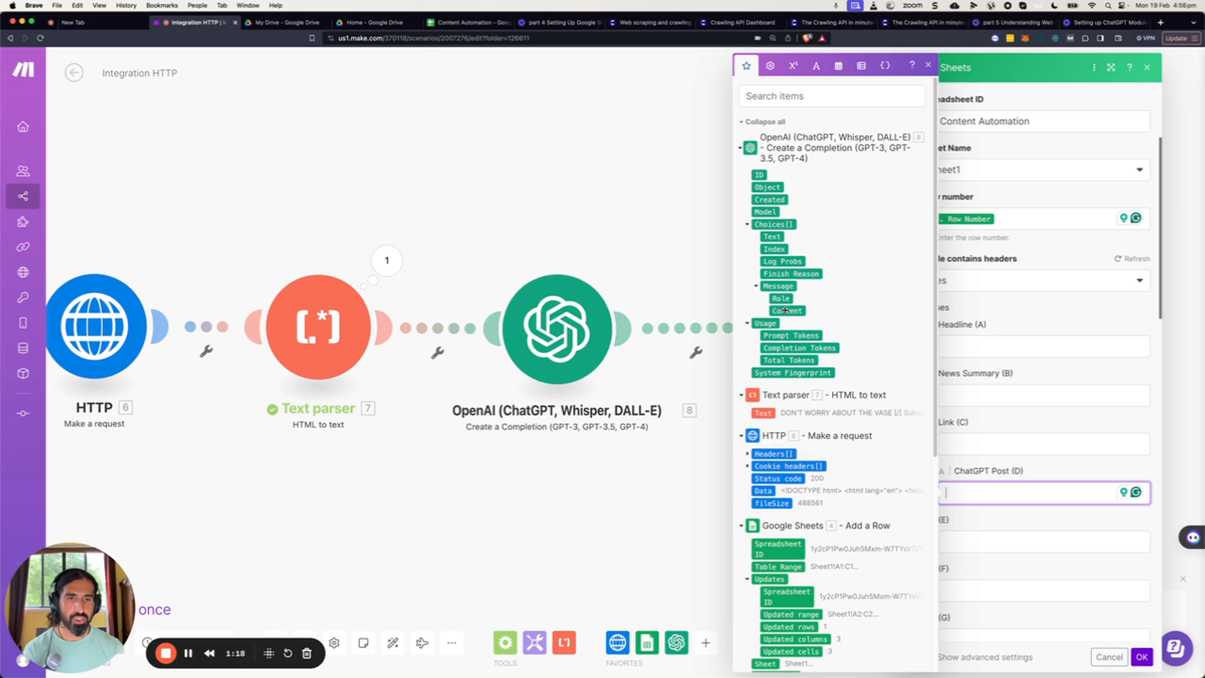
left_click(785, 311)
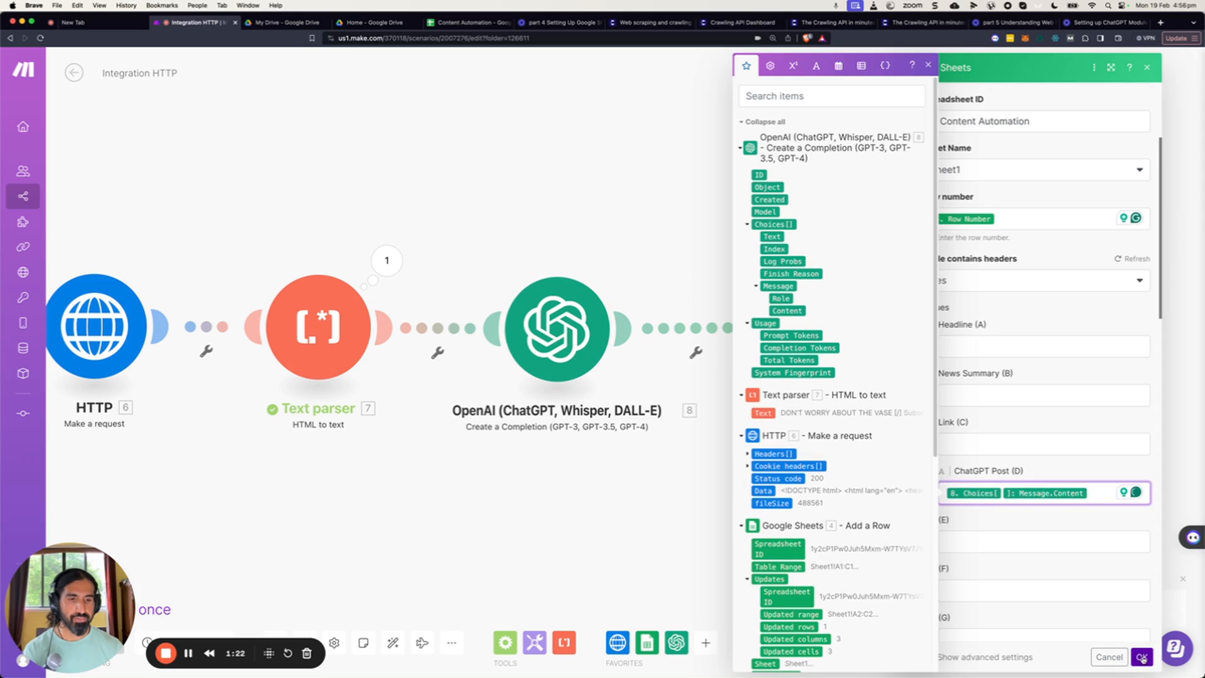
left_click(1141, 658)
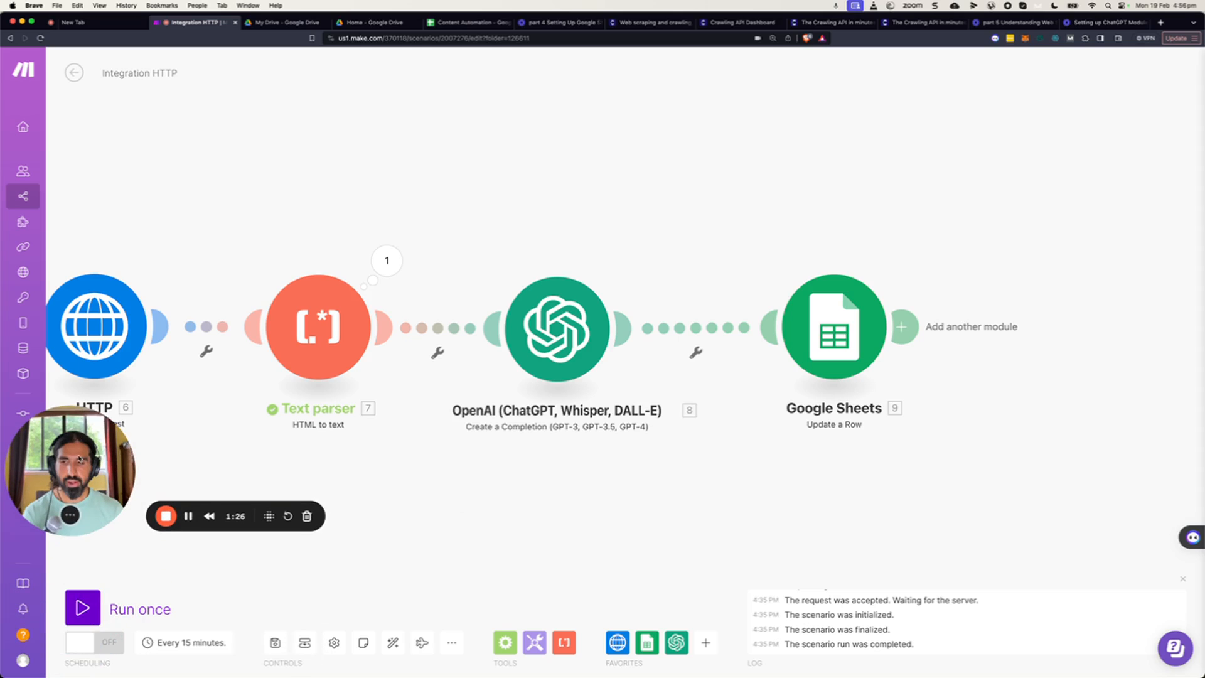
left_click(273, 643)
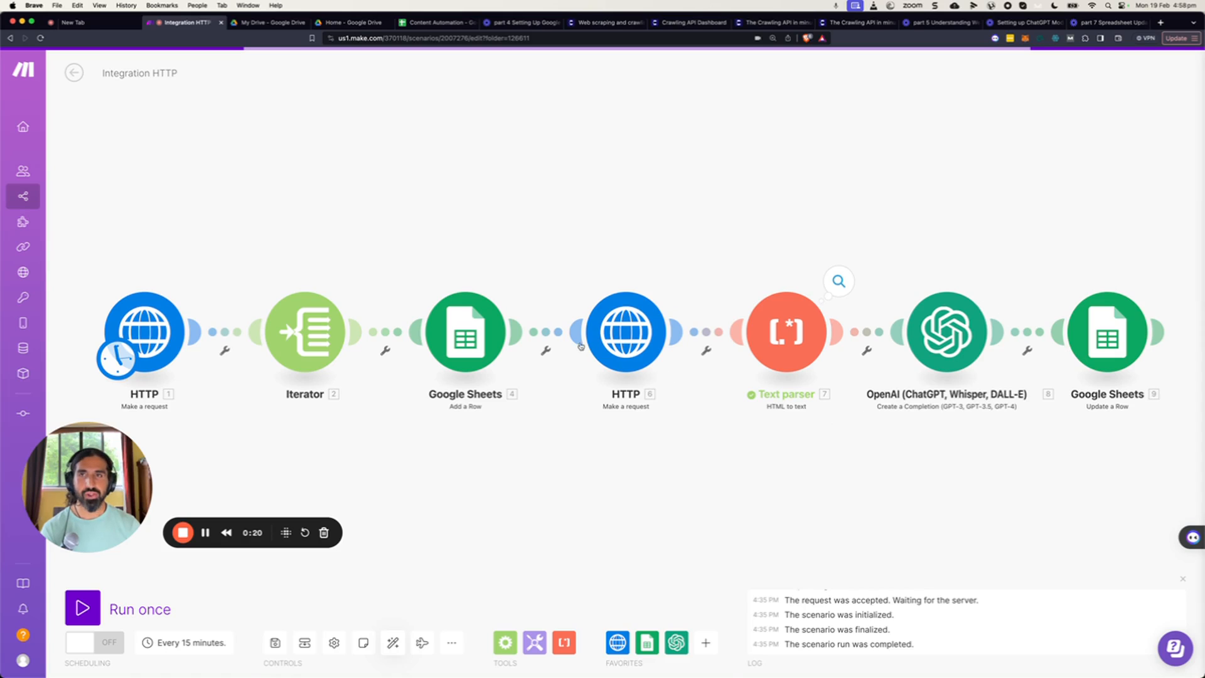
Clear all article rows below the header in the Content Automation spreadsheet.
left_click(436, 23)
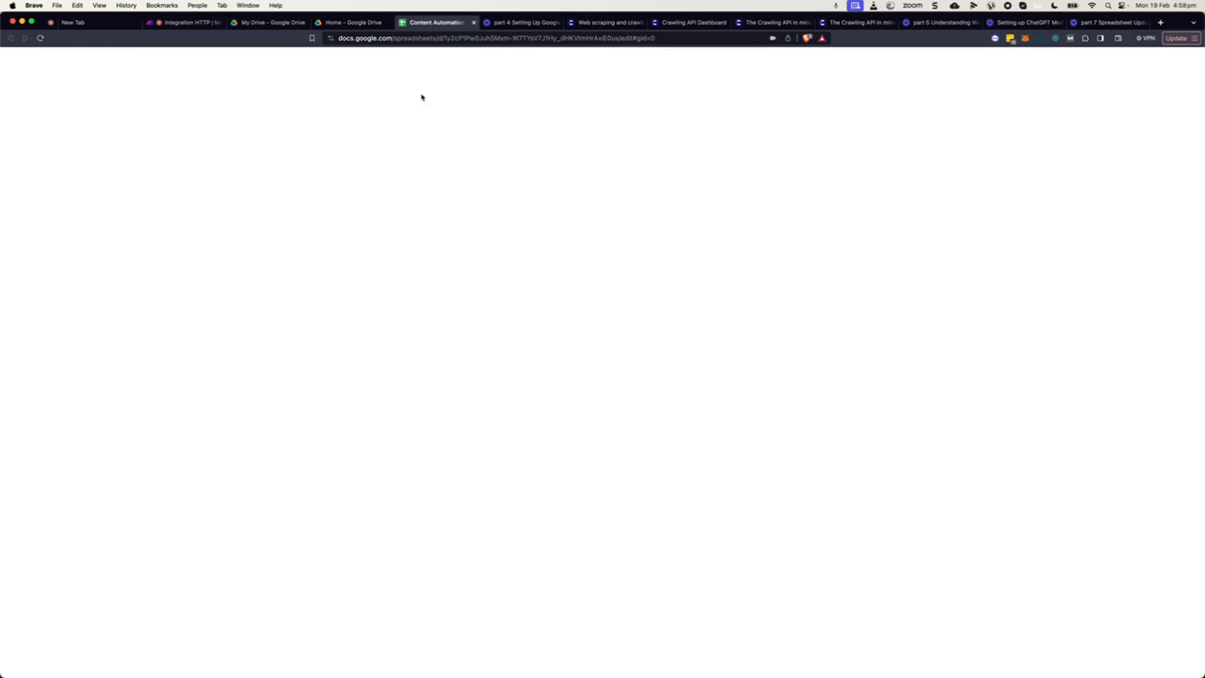
left_click(328, 320)
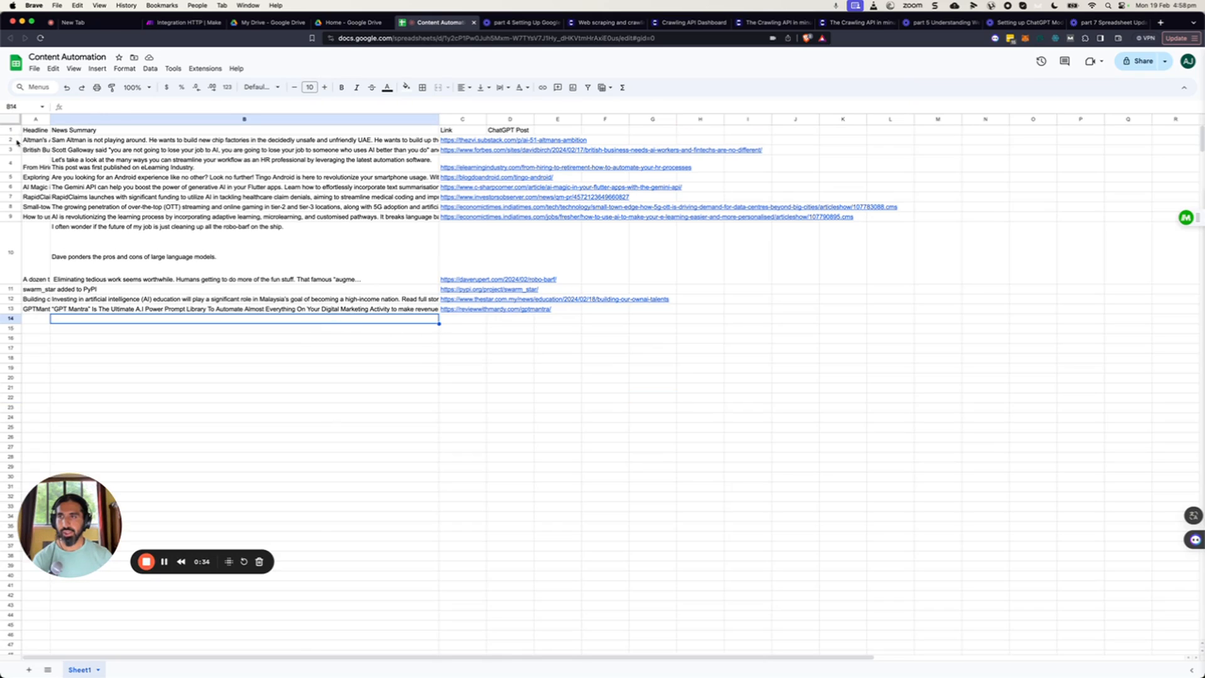
left_click_drag(11, 140, 10, 248)
key("Delete")
left_click(504, 298)
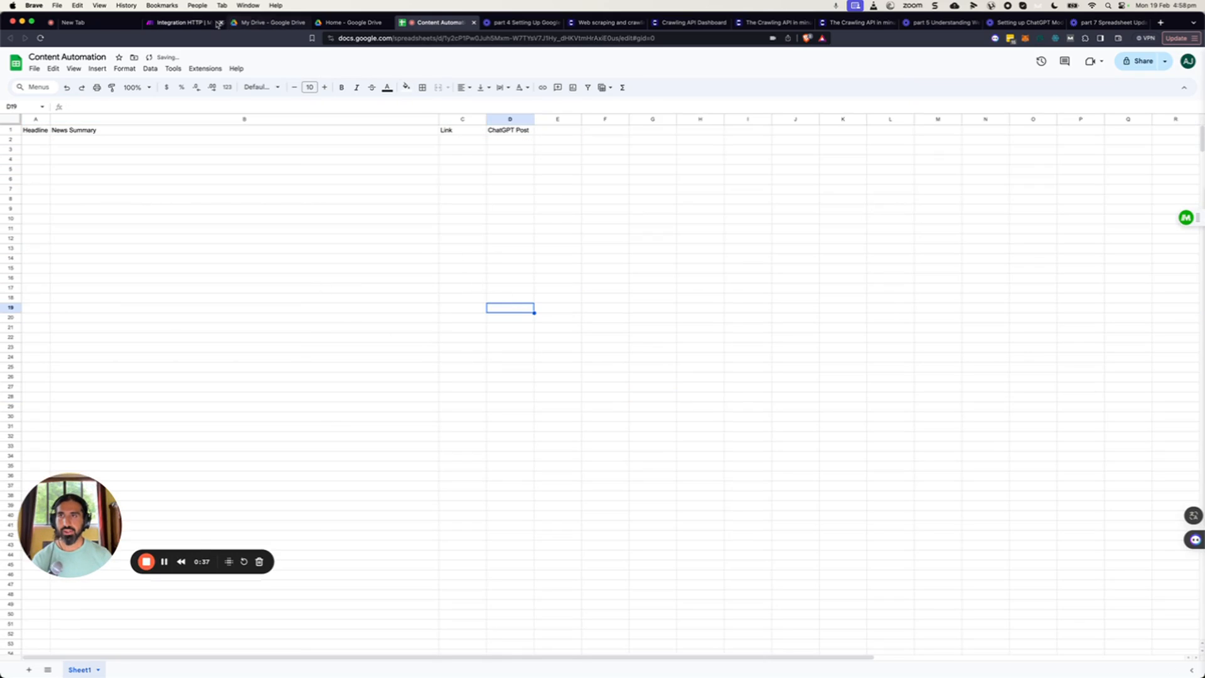
Return to the Integration HTTP scenario and run it once.
left_click(183, 23)
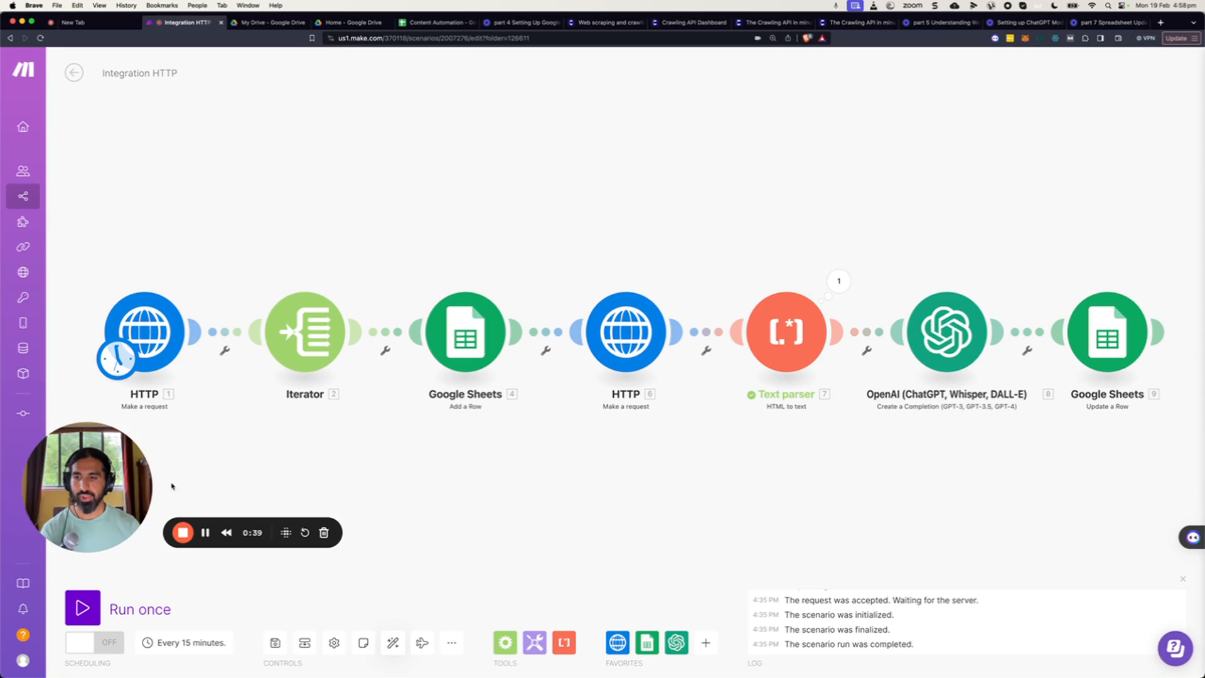
left_click(82, 608)
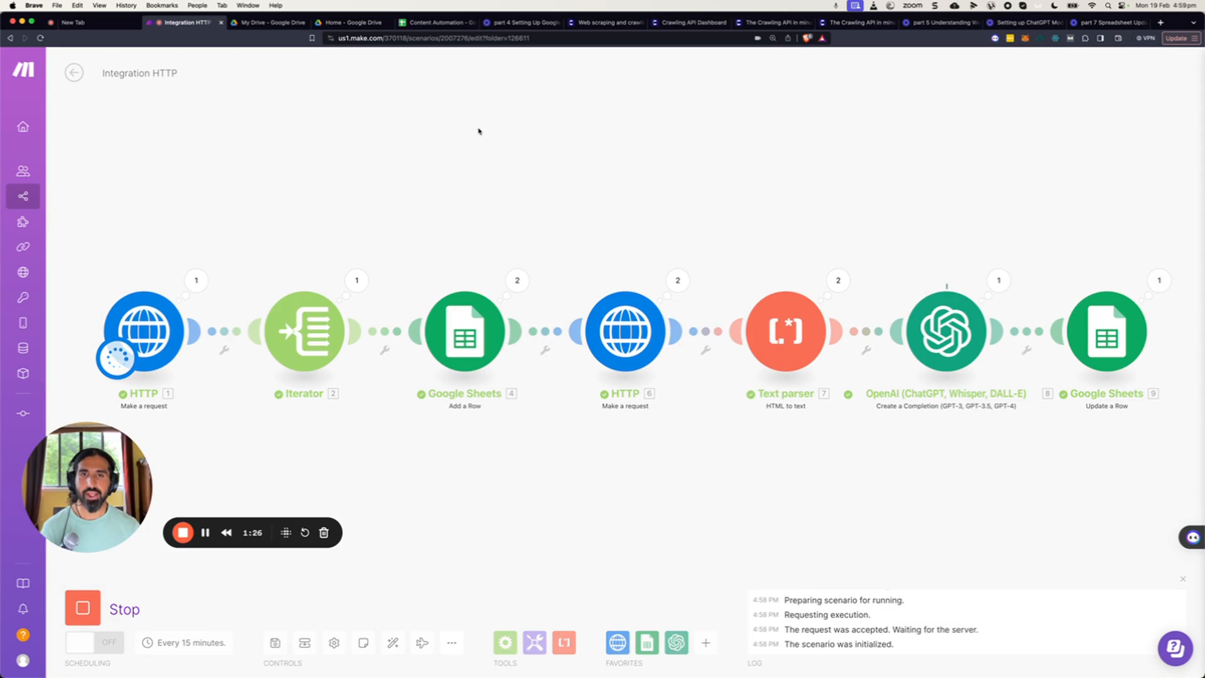
Examine the ChatGPT Post texts written into column D of the Content Automation sheet.
left_click(435, 23)
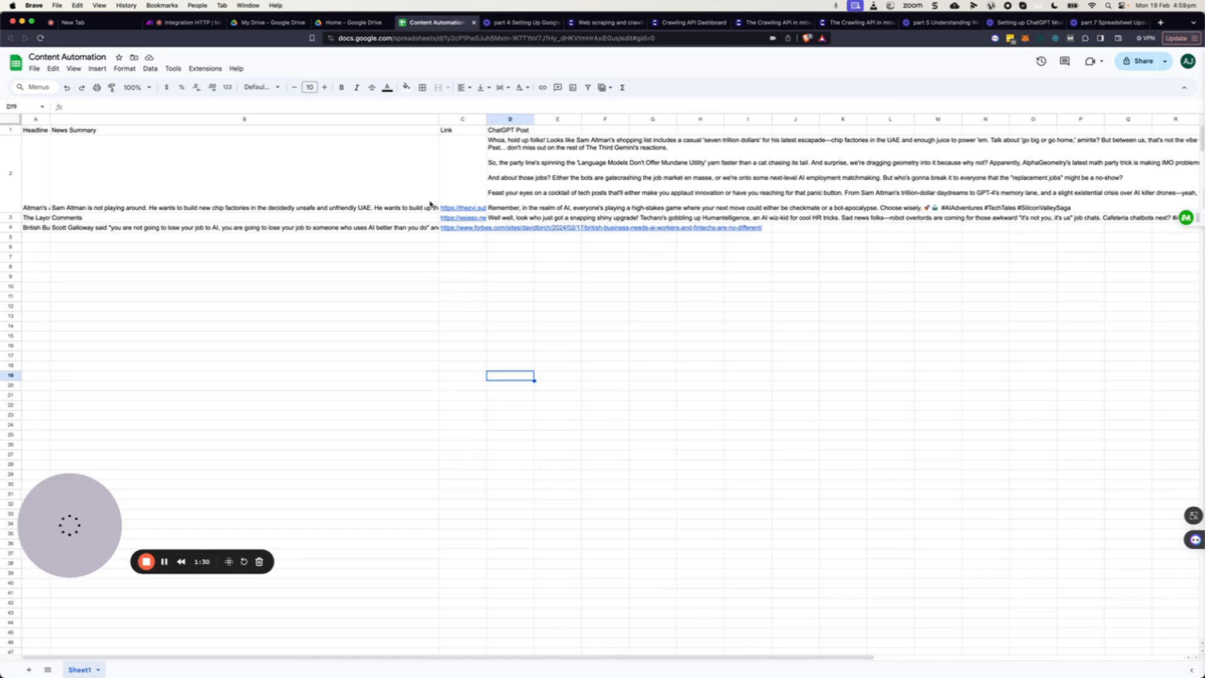
left_click(509, 165)
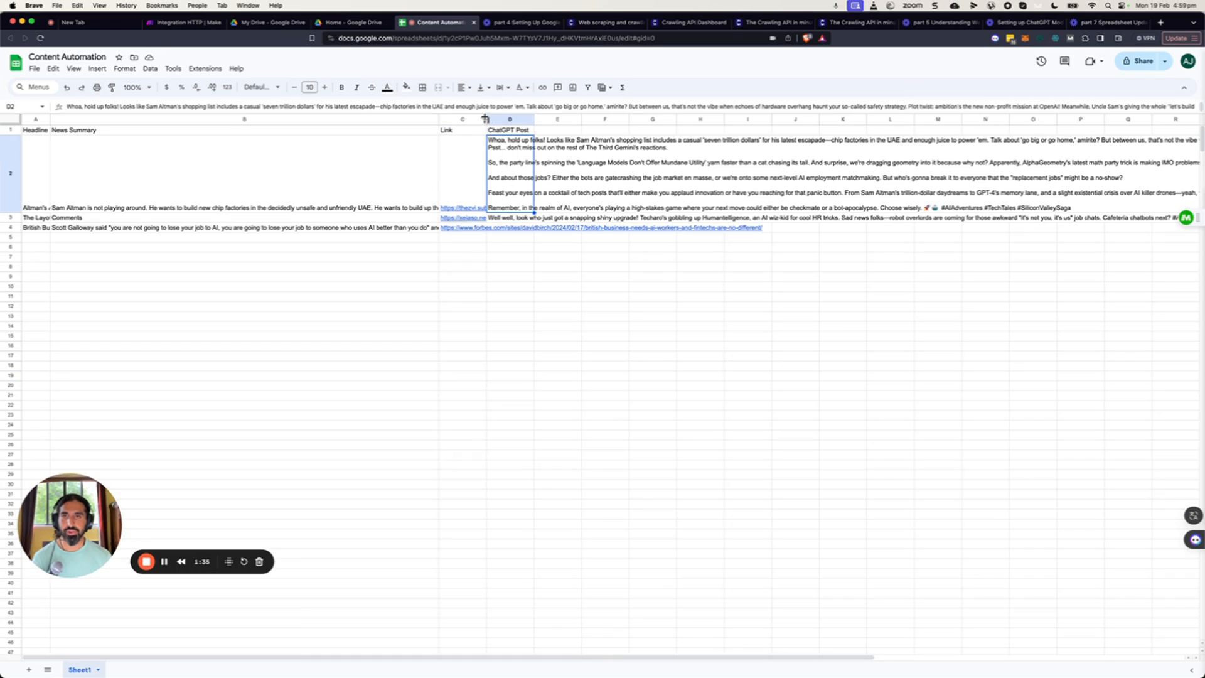
left_click_drag(486, 117, 479, 267)
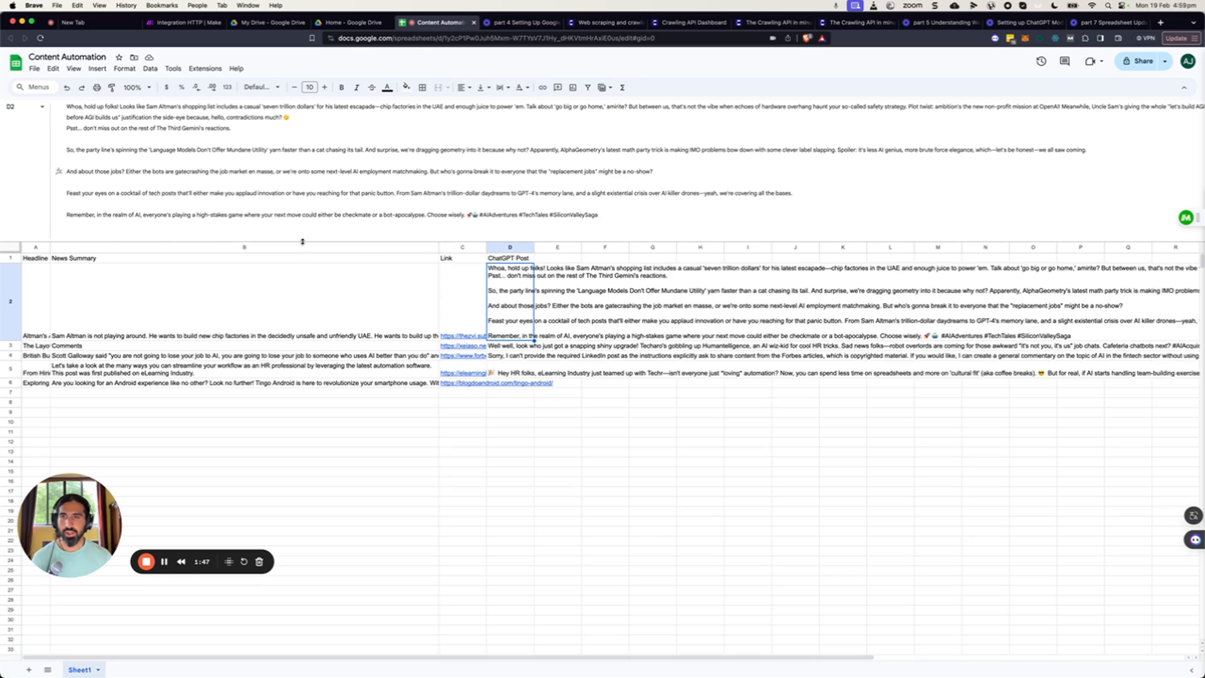
left_click_drag(302, 242, 302, 138)
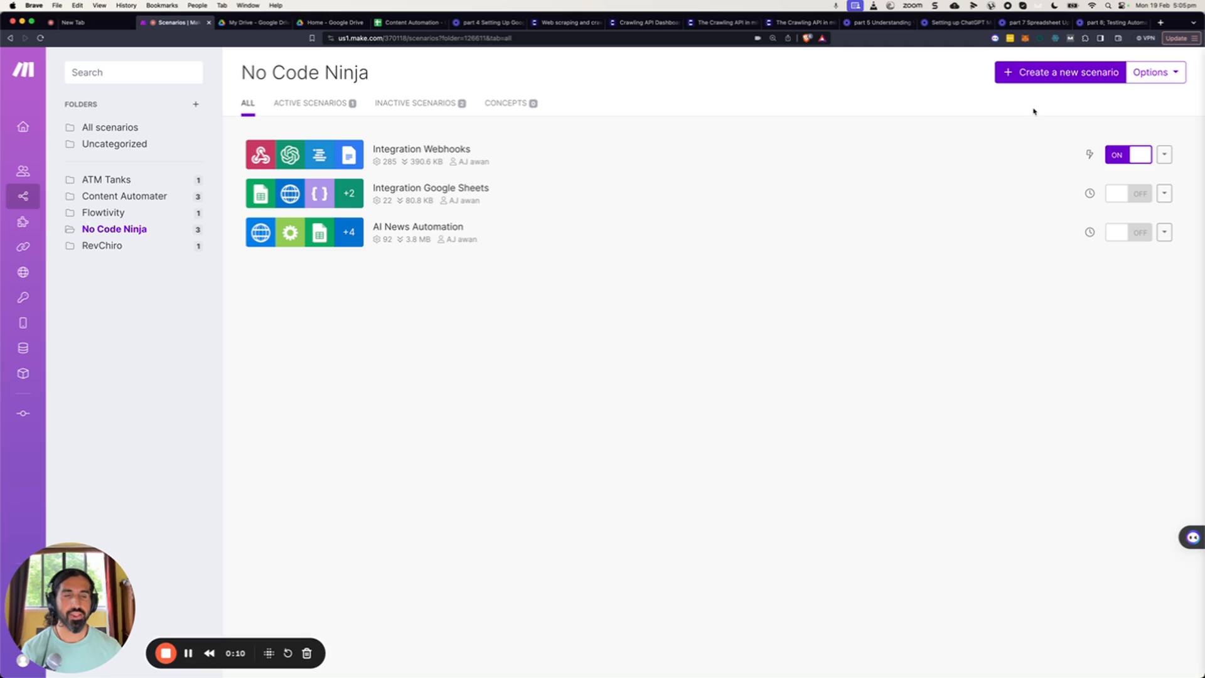
Create a new scenario starting with a Google Sheets Search Rows module.
left_click(1054, 80)
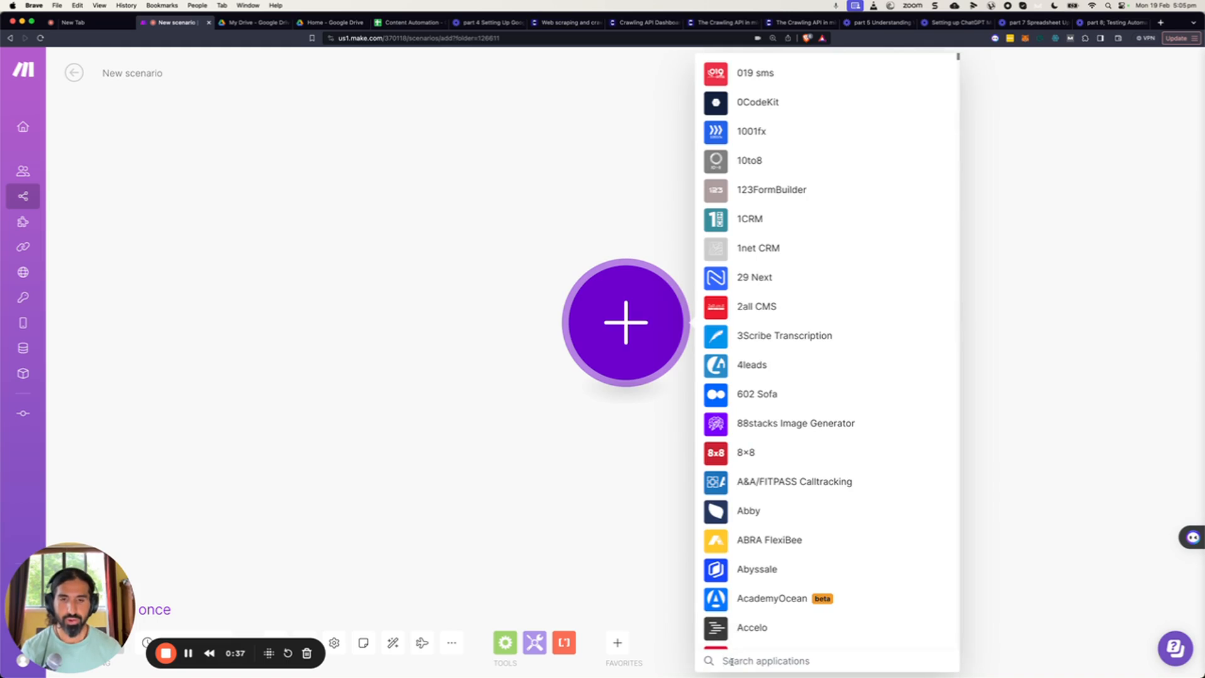
left_click(731, 660)
type("s")
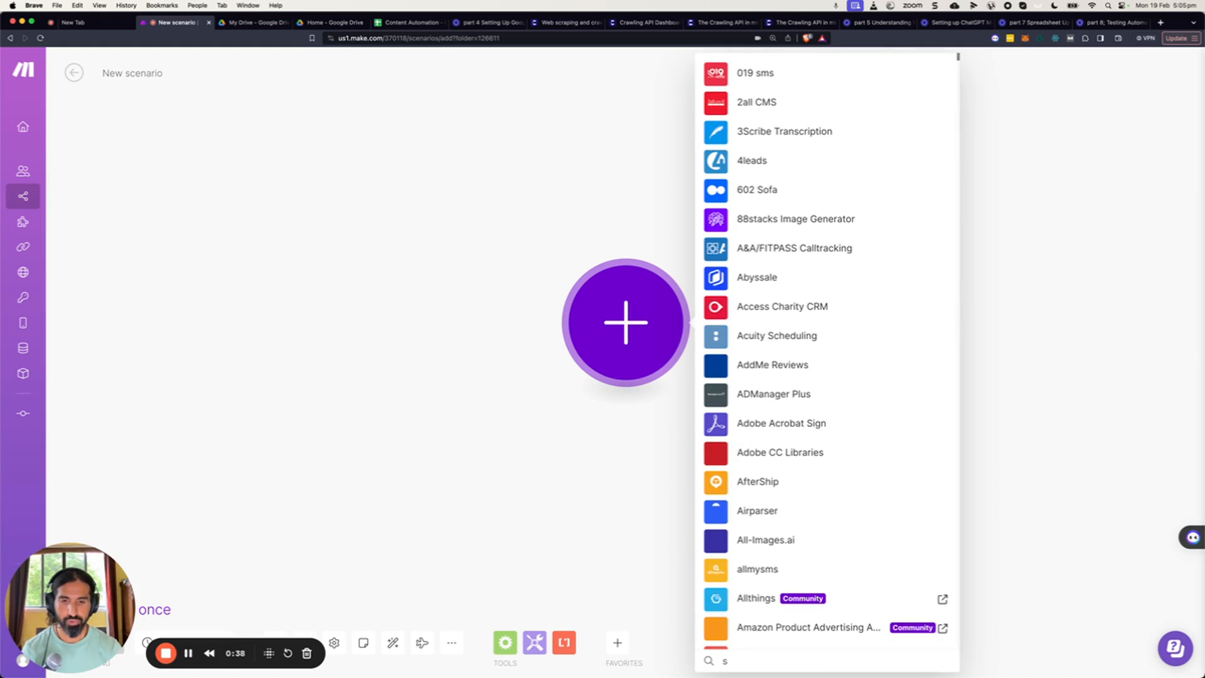
key("BackSpace")
type("go")
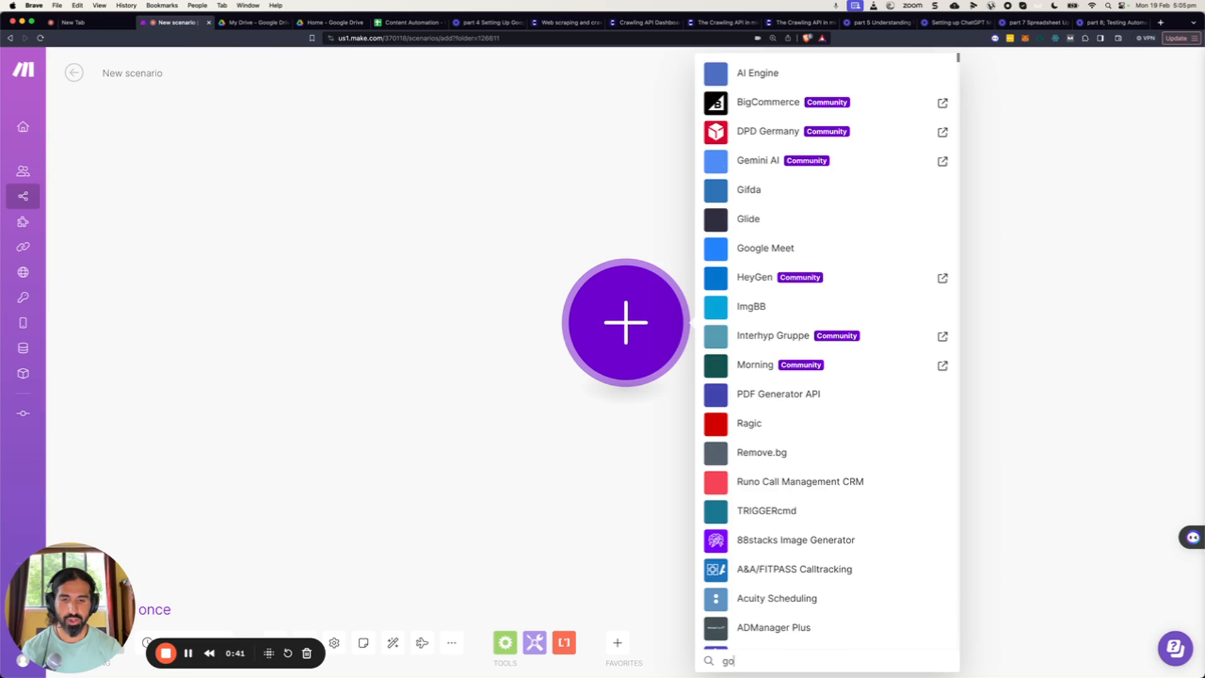
type("ogle")
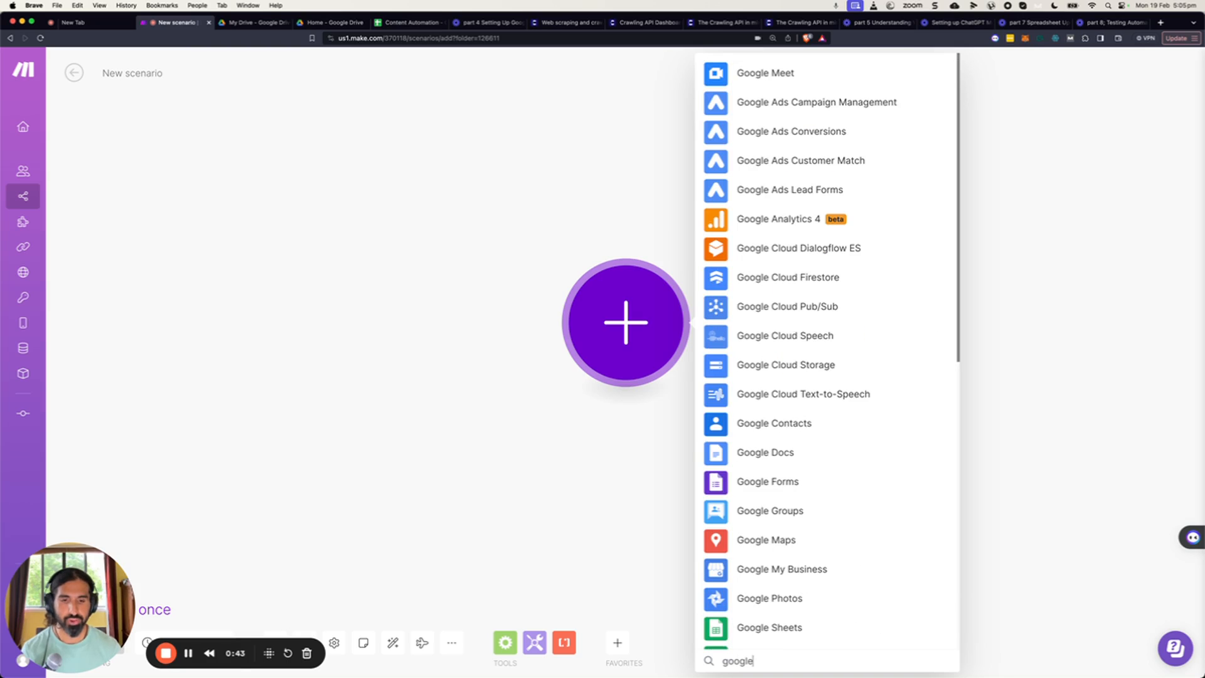
left_click(801, 627)
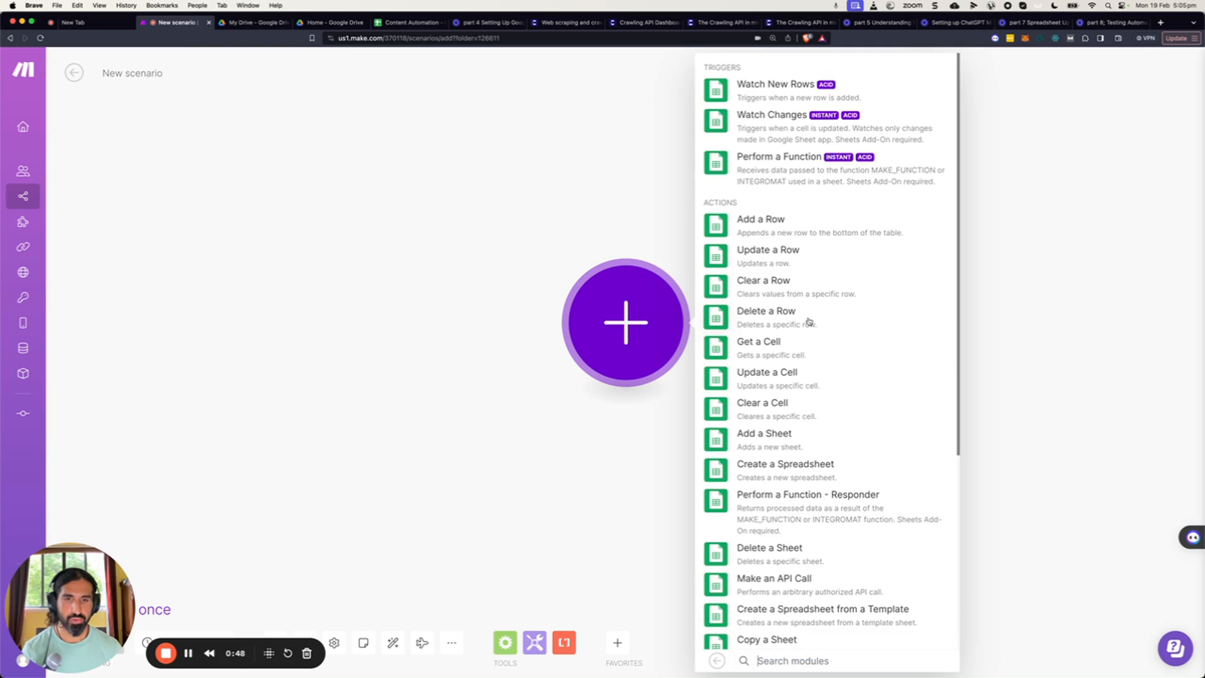
scroll(808, 324, "down", 5)
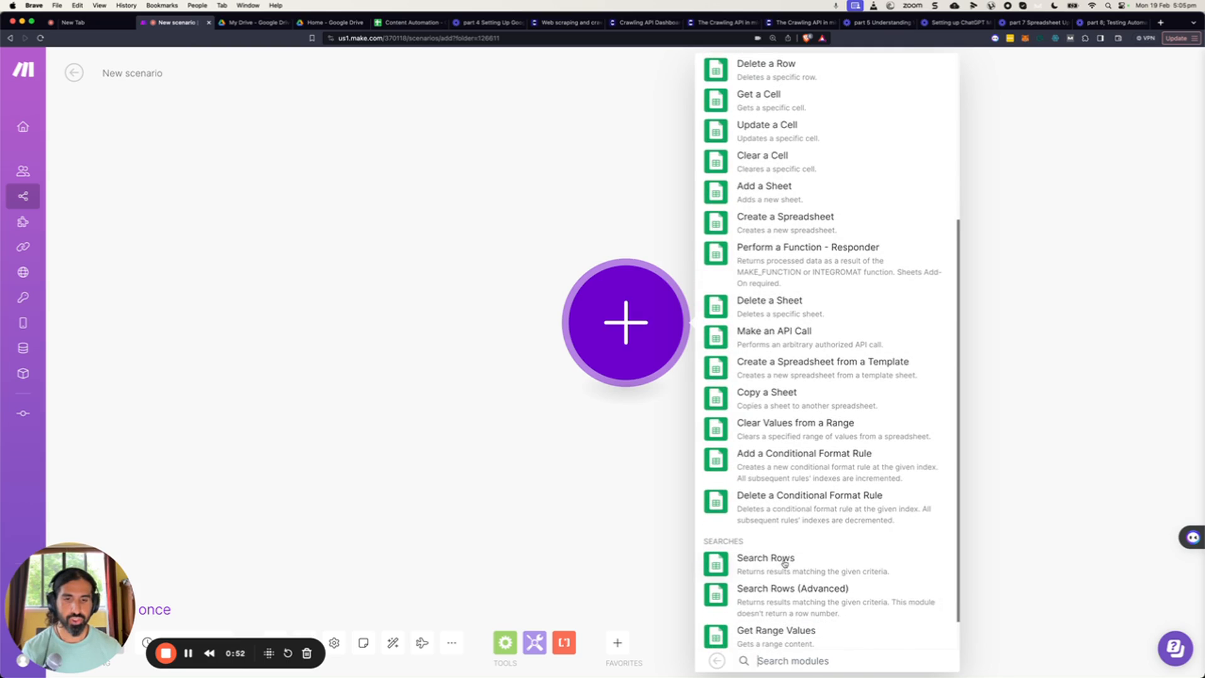
left_click(782, 560)
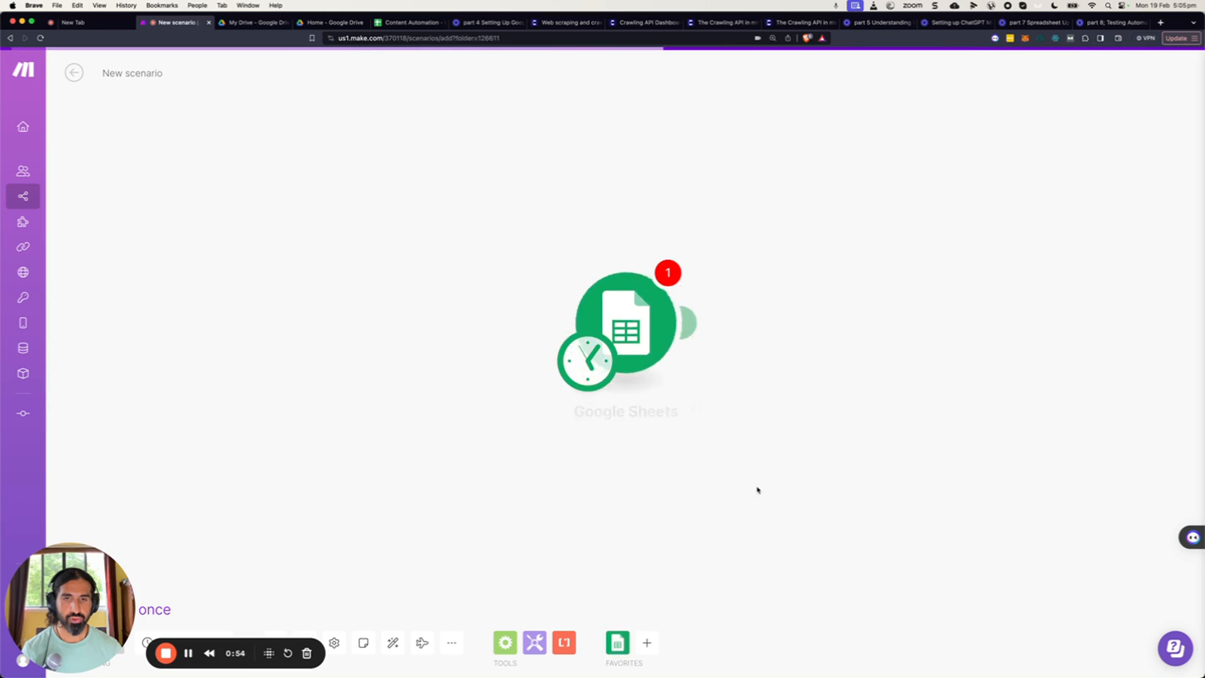
Set the Search Rows module's spreadsheet to Content Automation and sheet to Sheet1, then save the scenario.
left_click(768, 369)
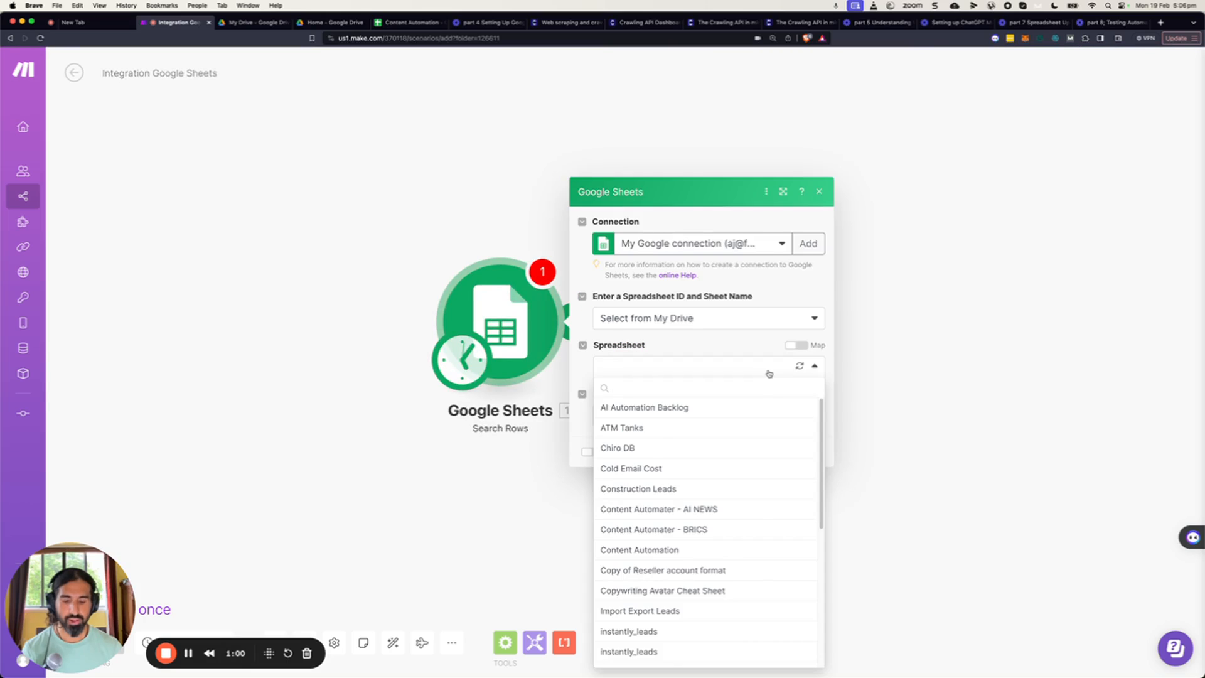
type("conte")
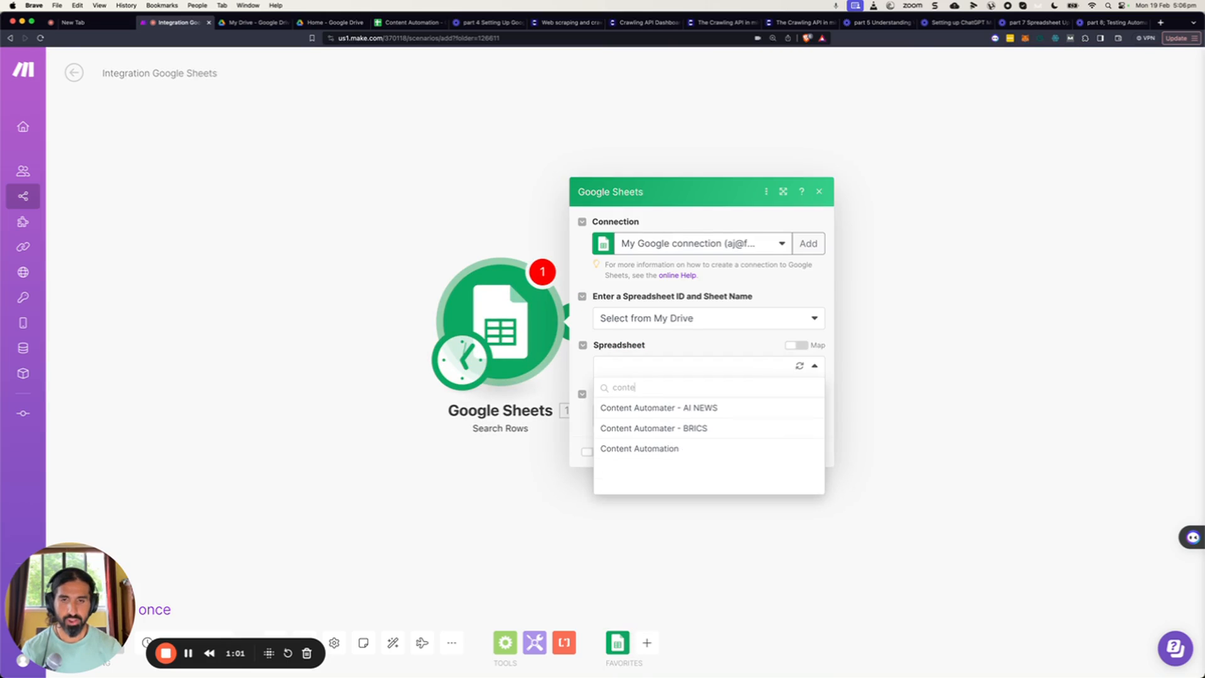
left_click(661, 448)
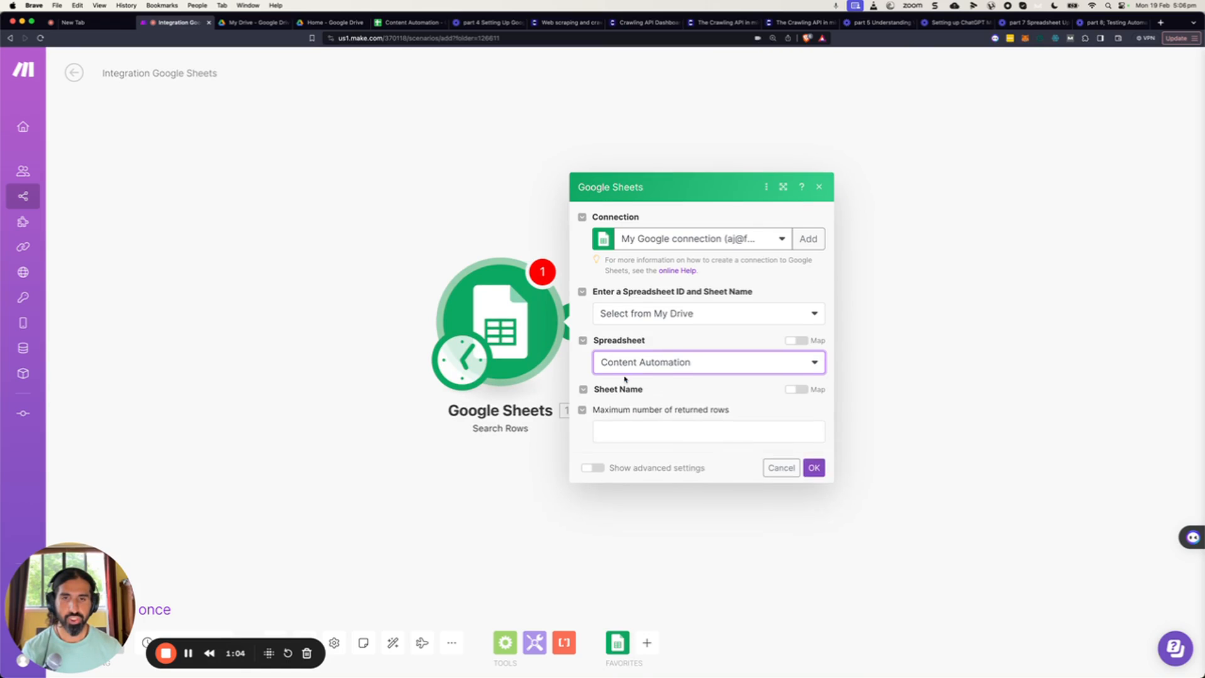
left_click(676, 393)
left_click(640, 417)
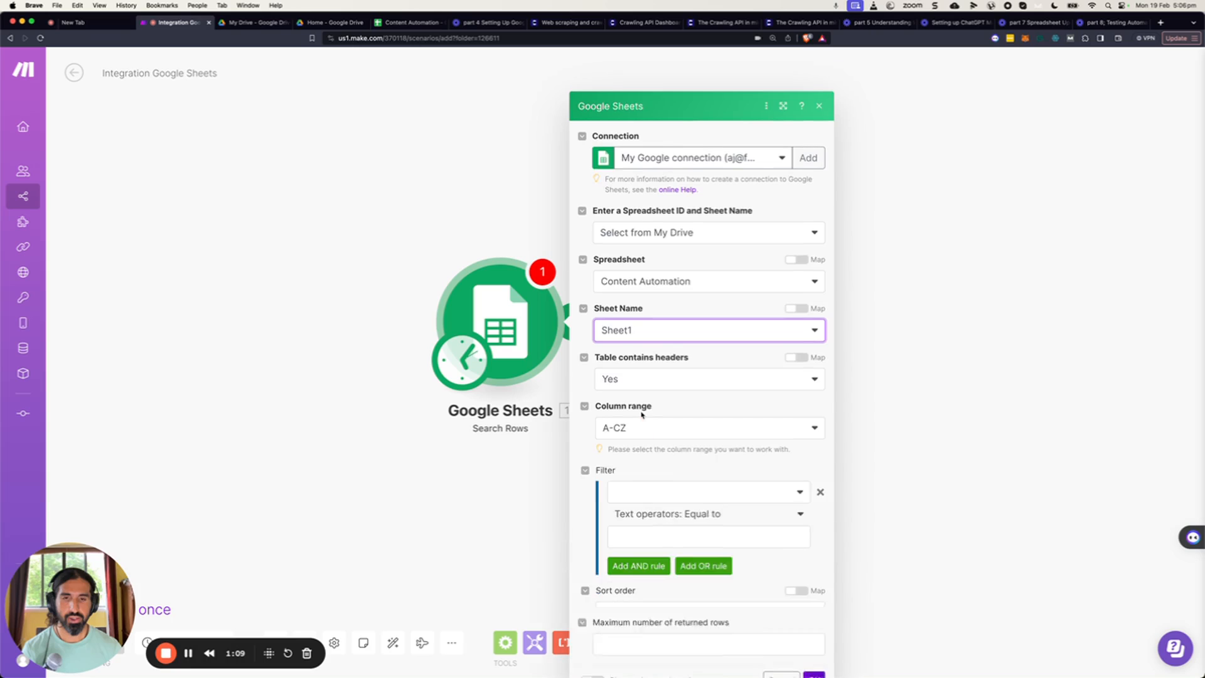
scroll(732, 476, "down", 2)
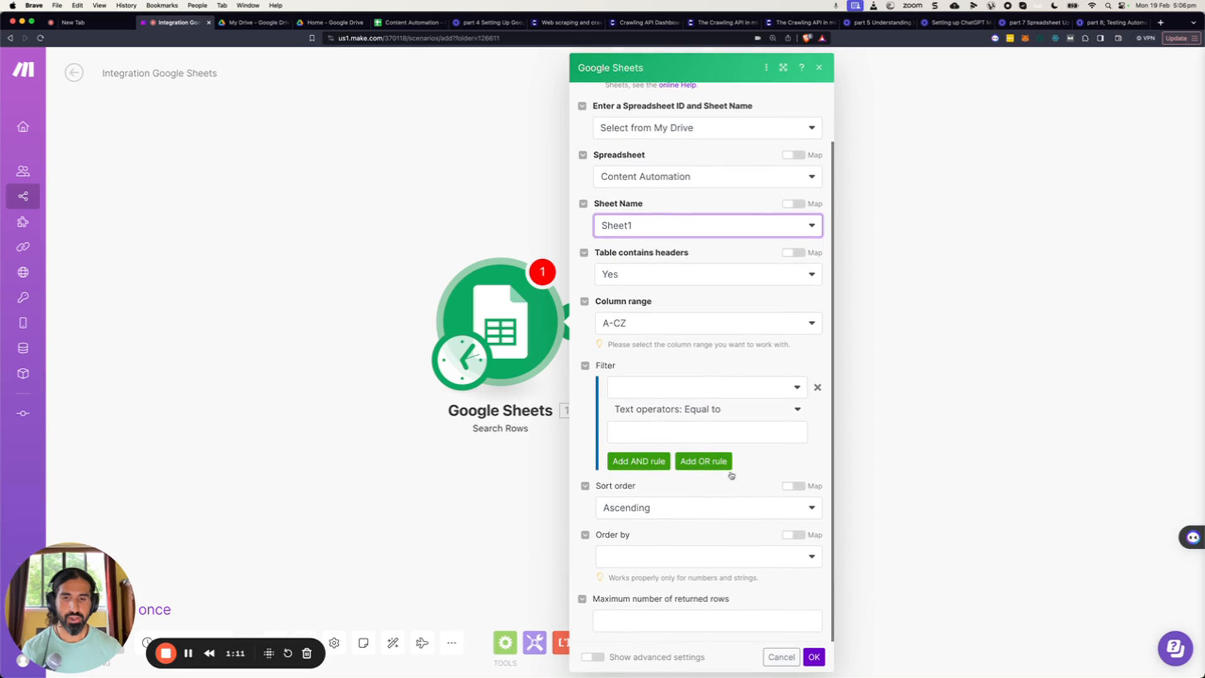
left_click(814, 657)
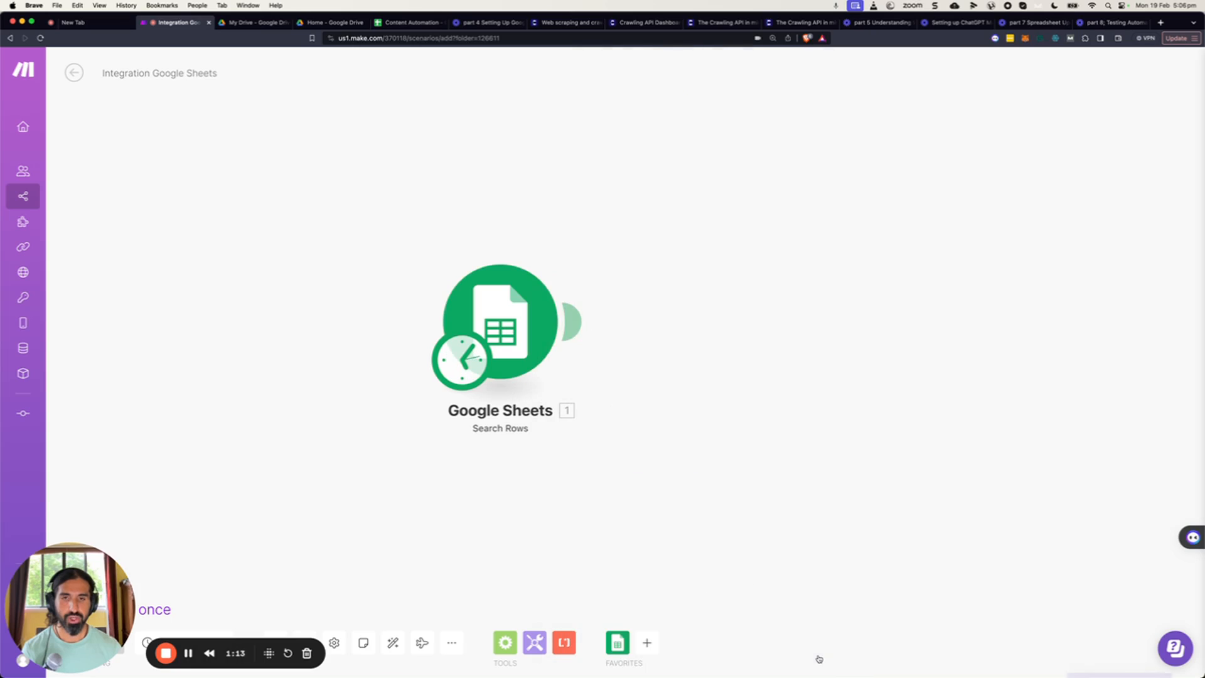
left_click_drag(524, 316, 502, 317)
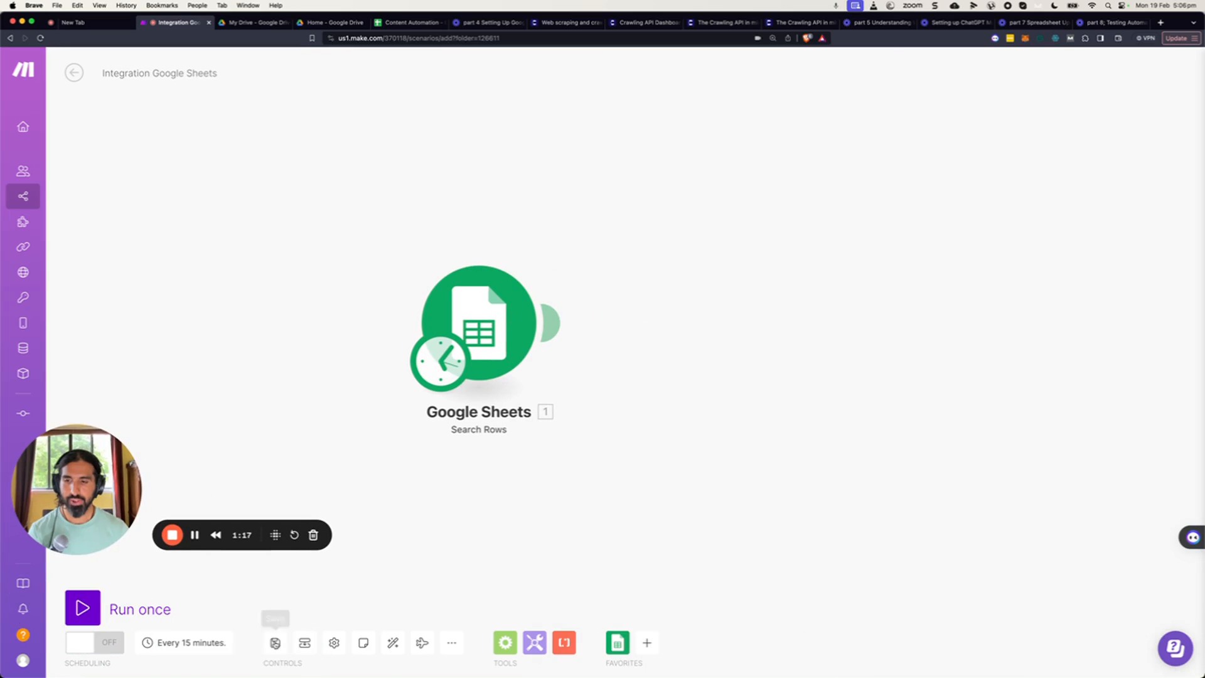
left_click(282, 651)
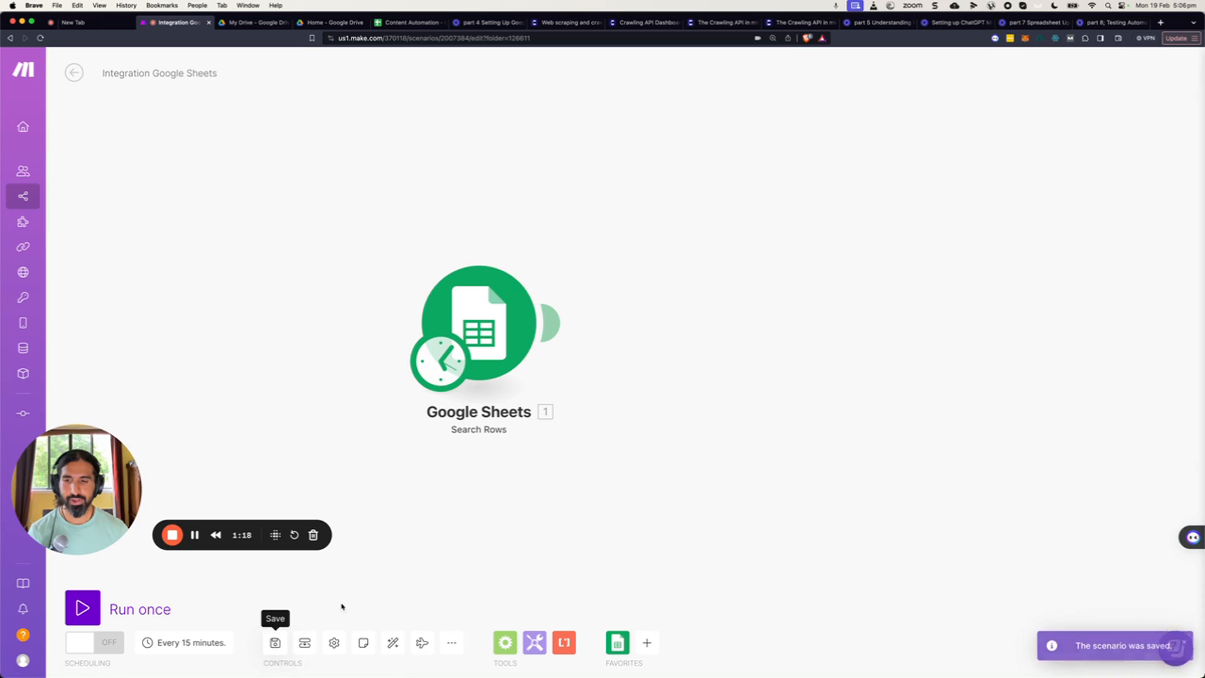
Add a LinkedIn Create an Organization Text Post module after the Search Rows module.
left_click(647, 641)
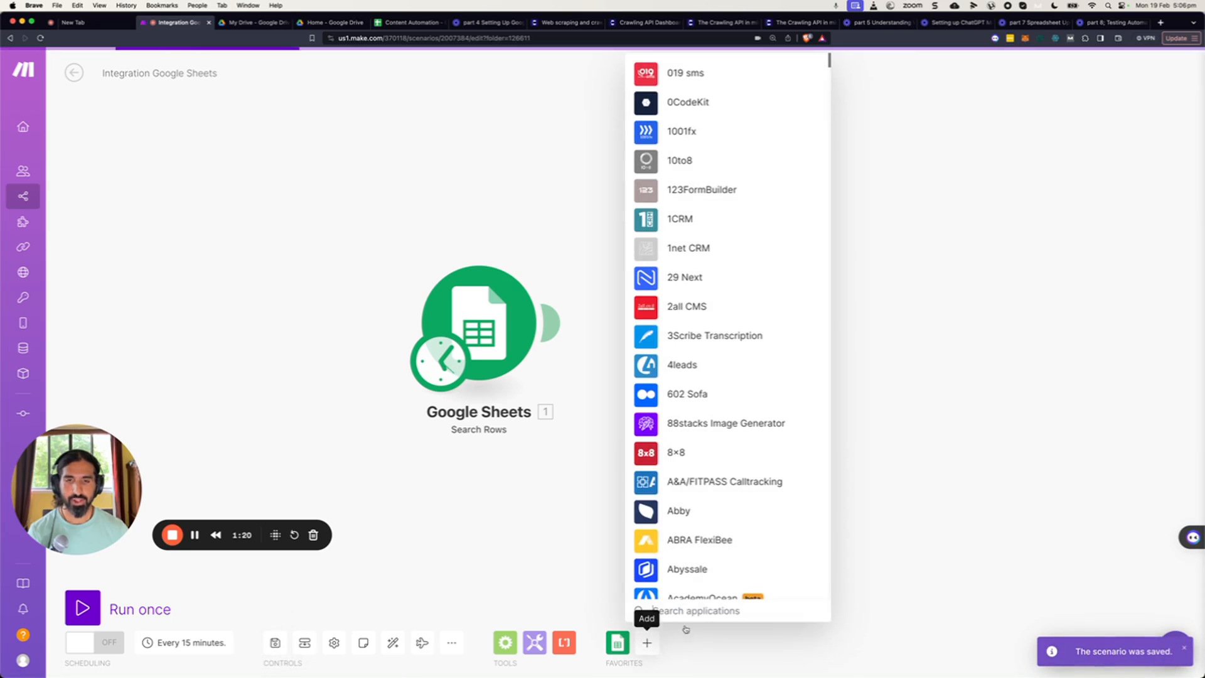
type("link")
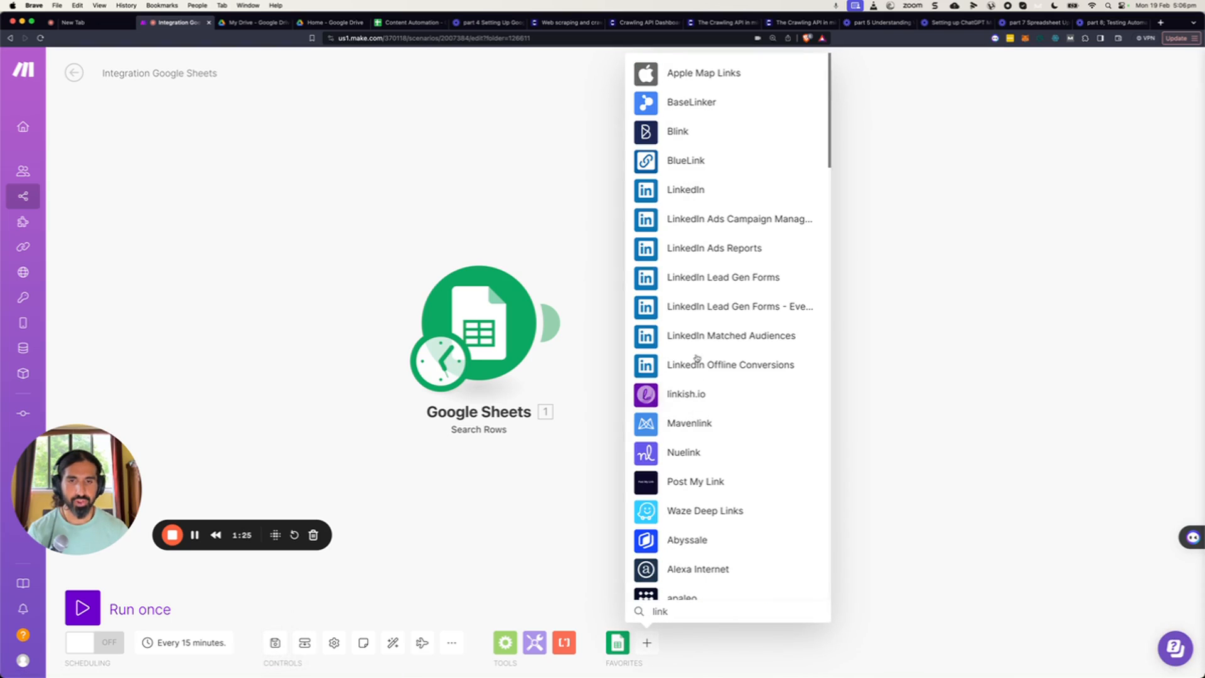
left_click(691, 191)
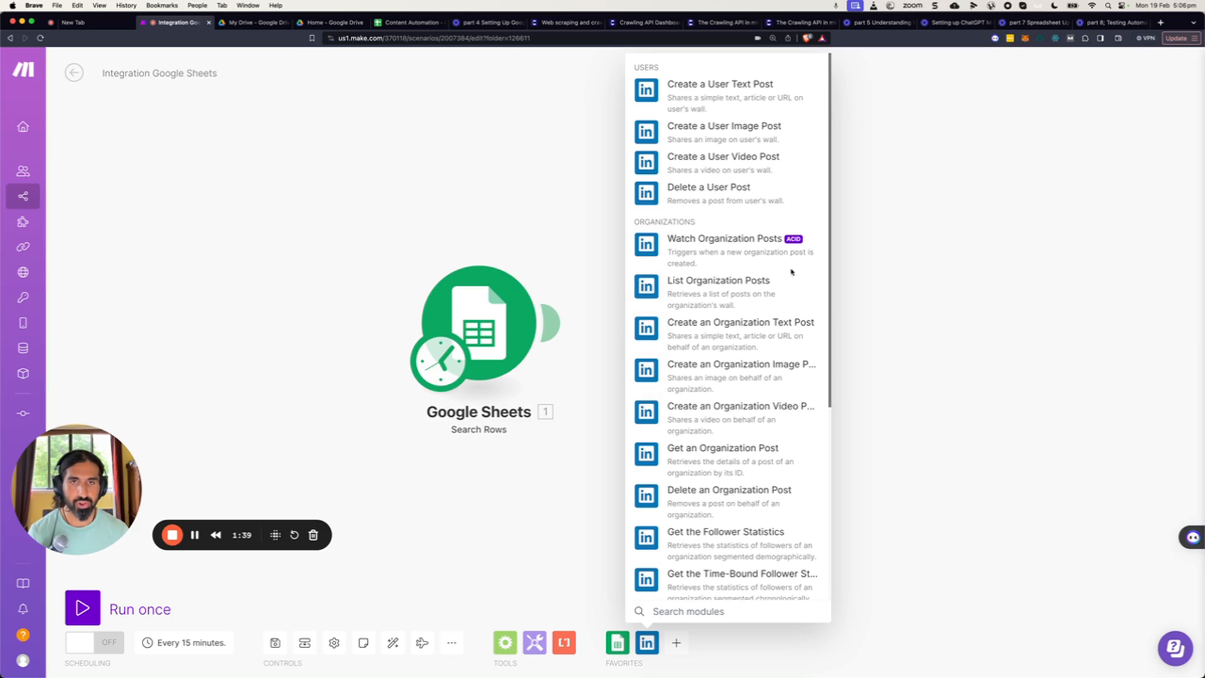
scroll(788, 277, "down", 1)
scroll(788, 277, "down", 5)
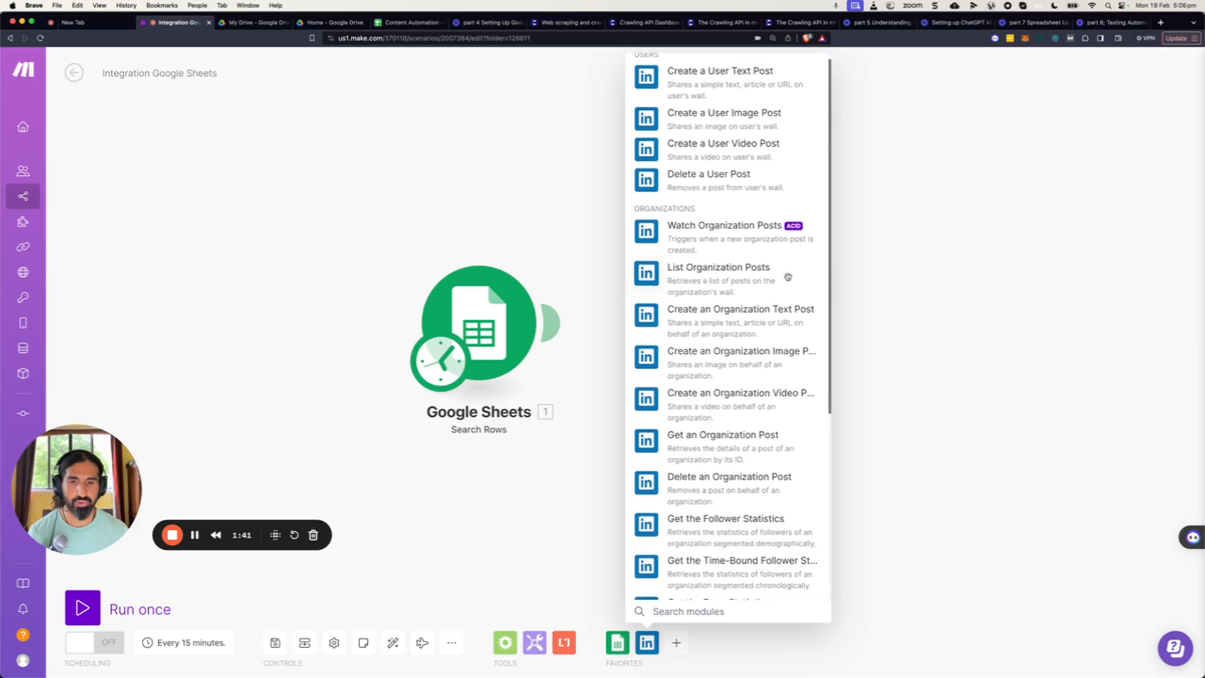
scroll(789, 277, "up", 6)
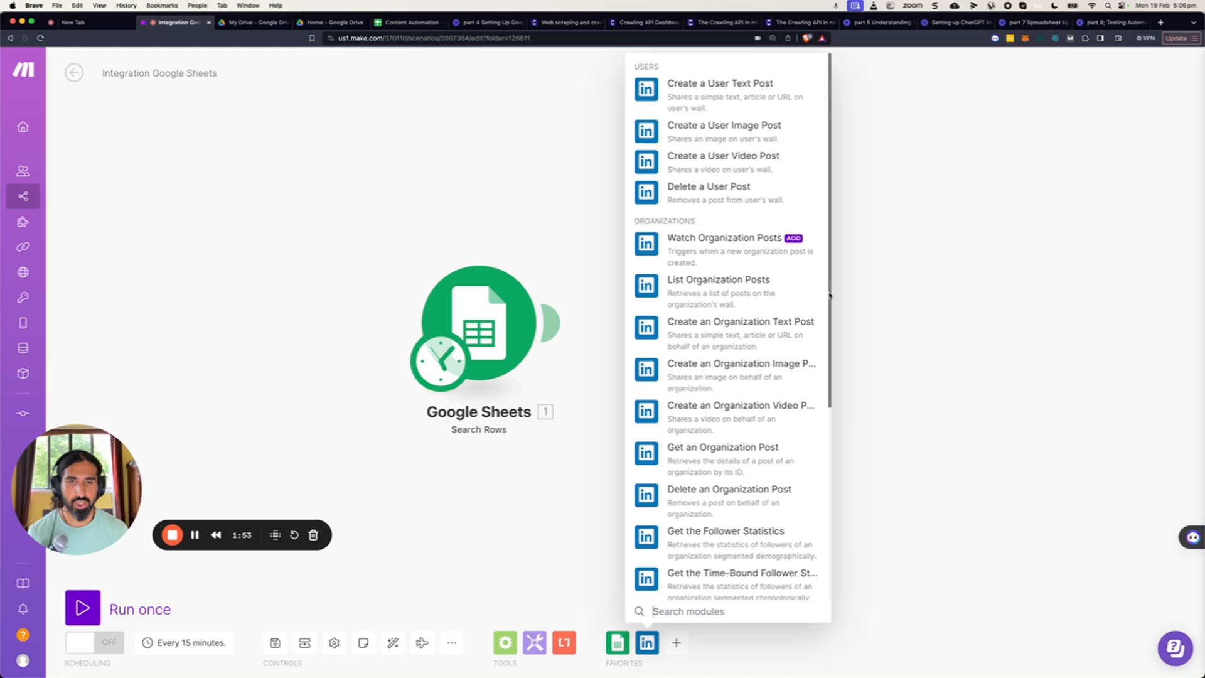
scroll(779, 314, "down", 1)
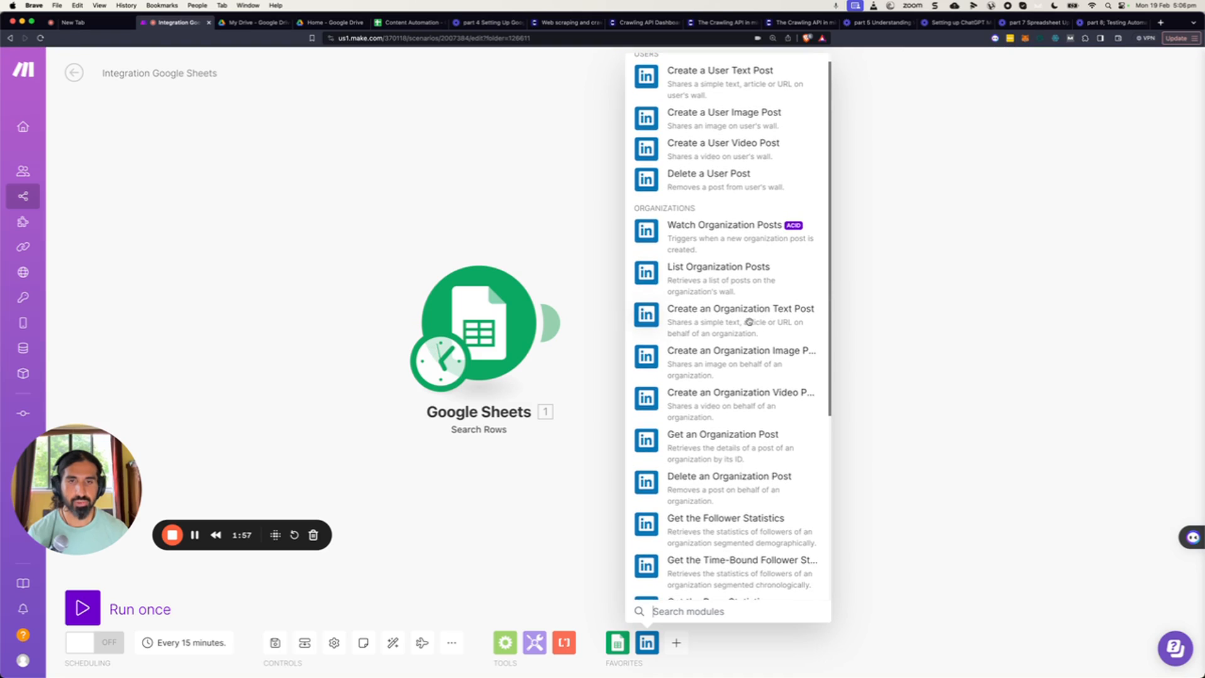
left_click(766, 324)
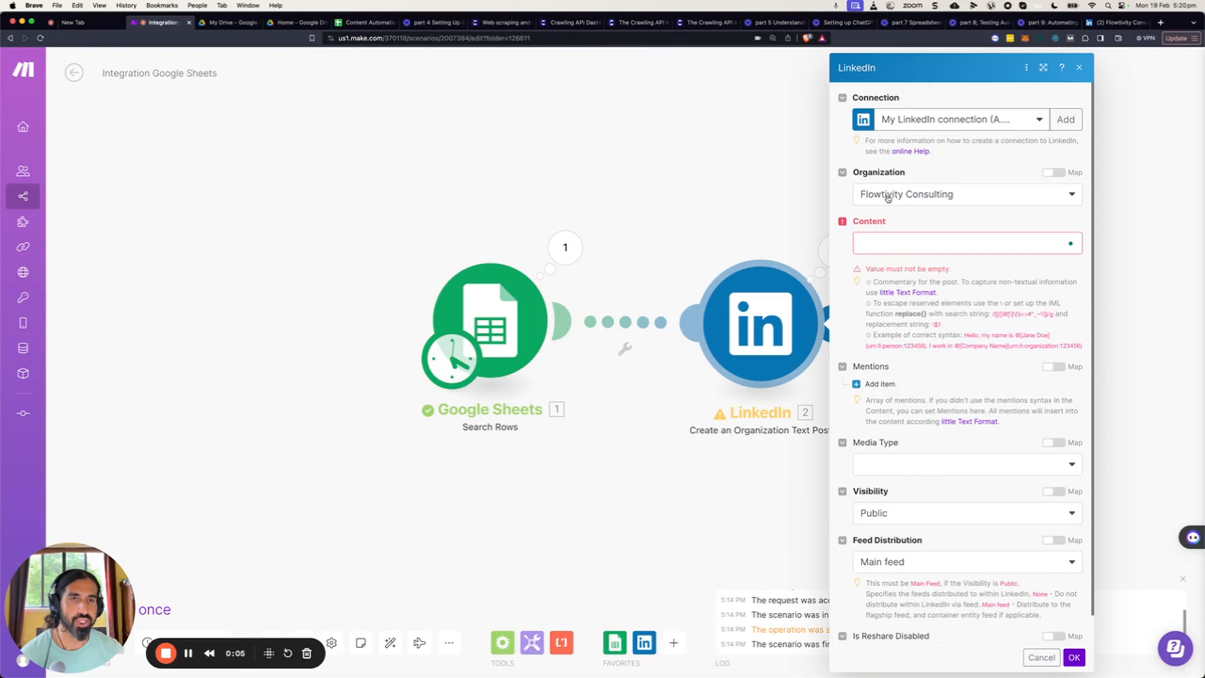
Keep the organization as Flowtivity Consulting and map Content to ChatGPT Post (D) followed by Link (C).
left_click(937, 200)
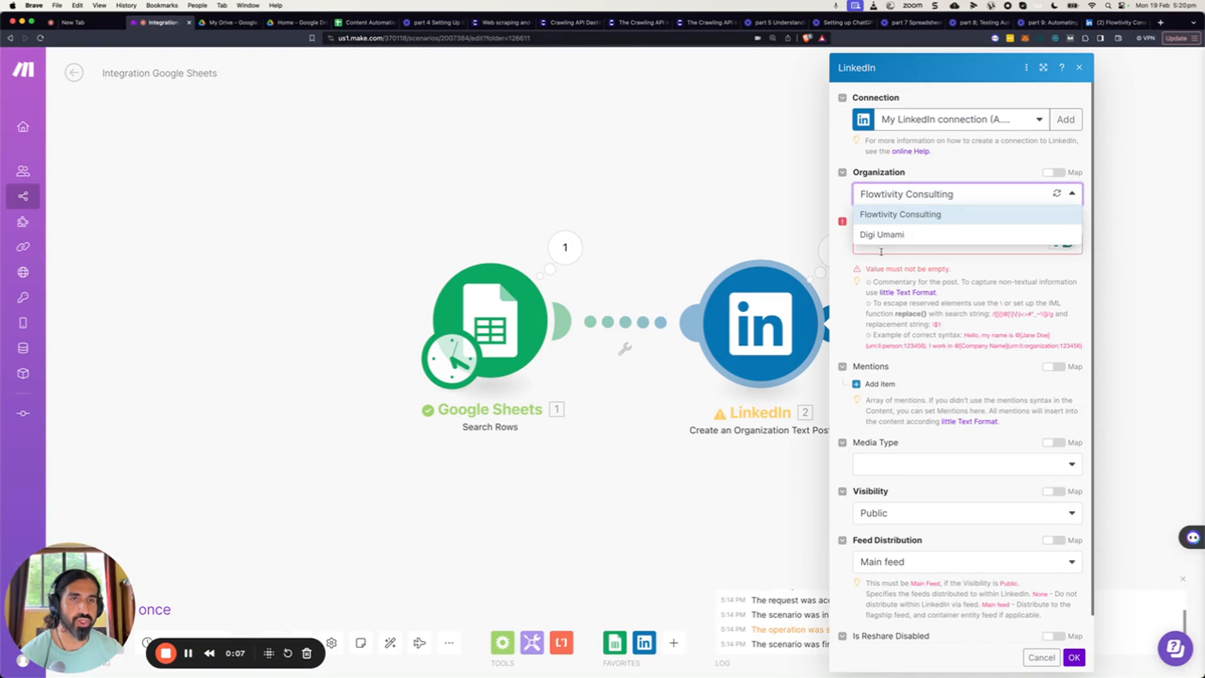
left_click(843, 198)
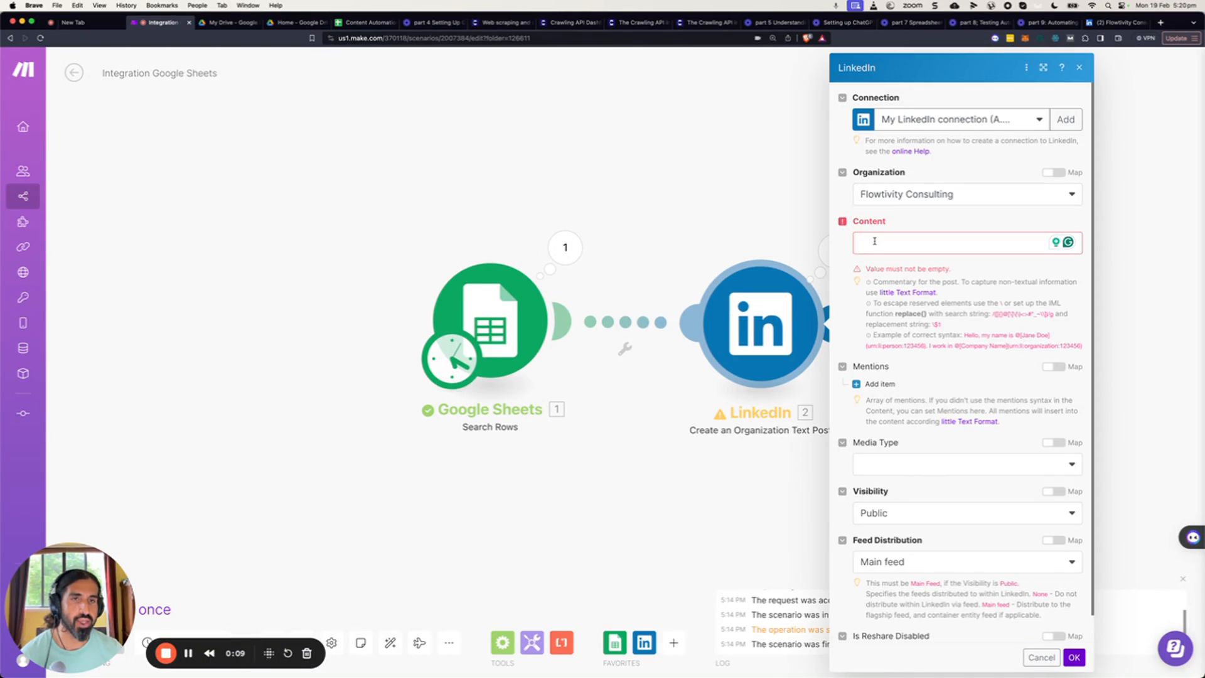
left_click(873, 241)
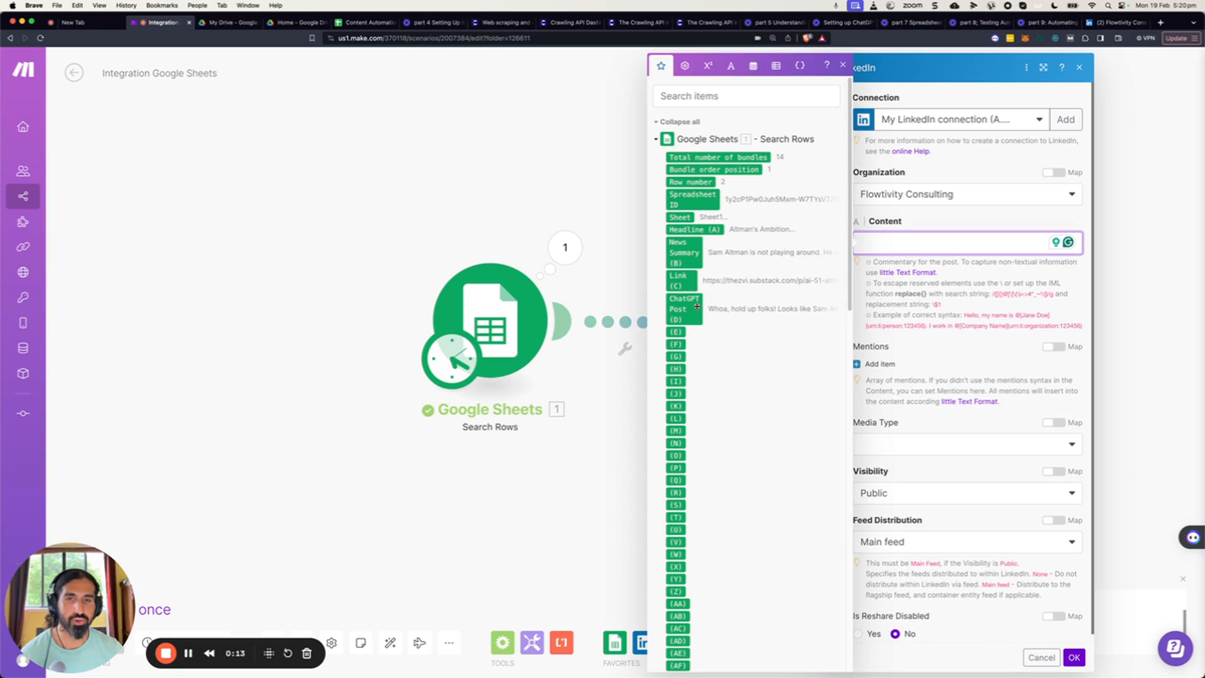
left_click(687, 308)
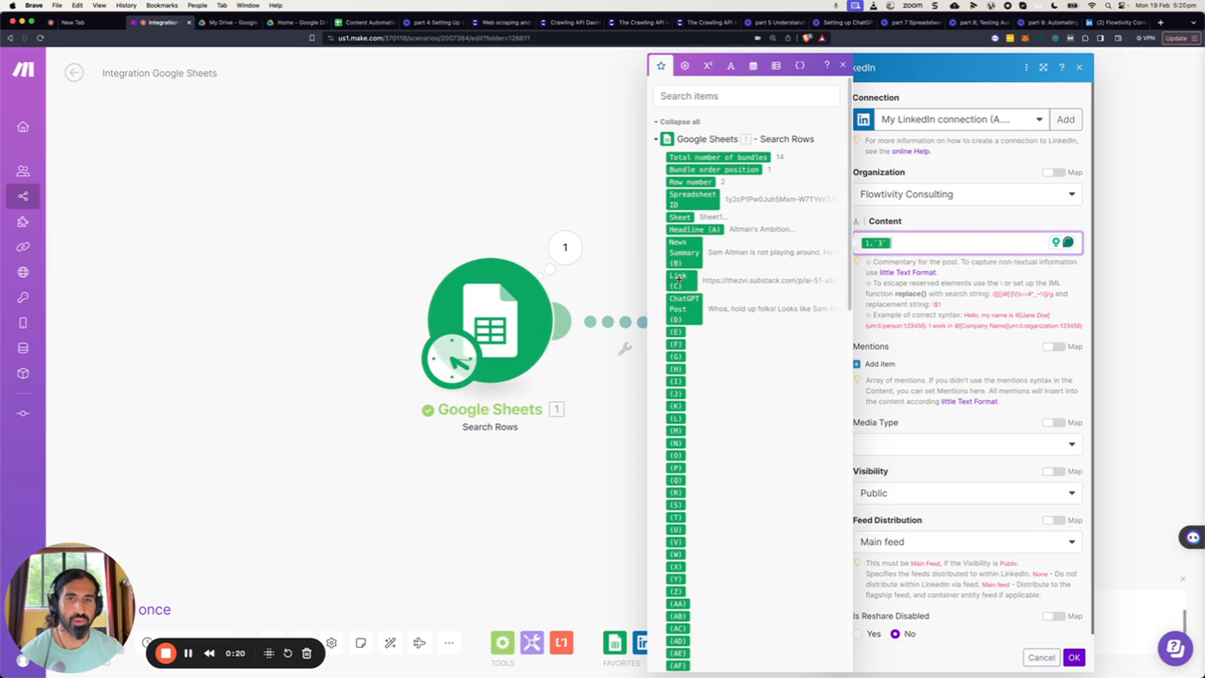
left_click(678, 280)
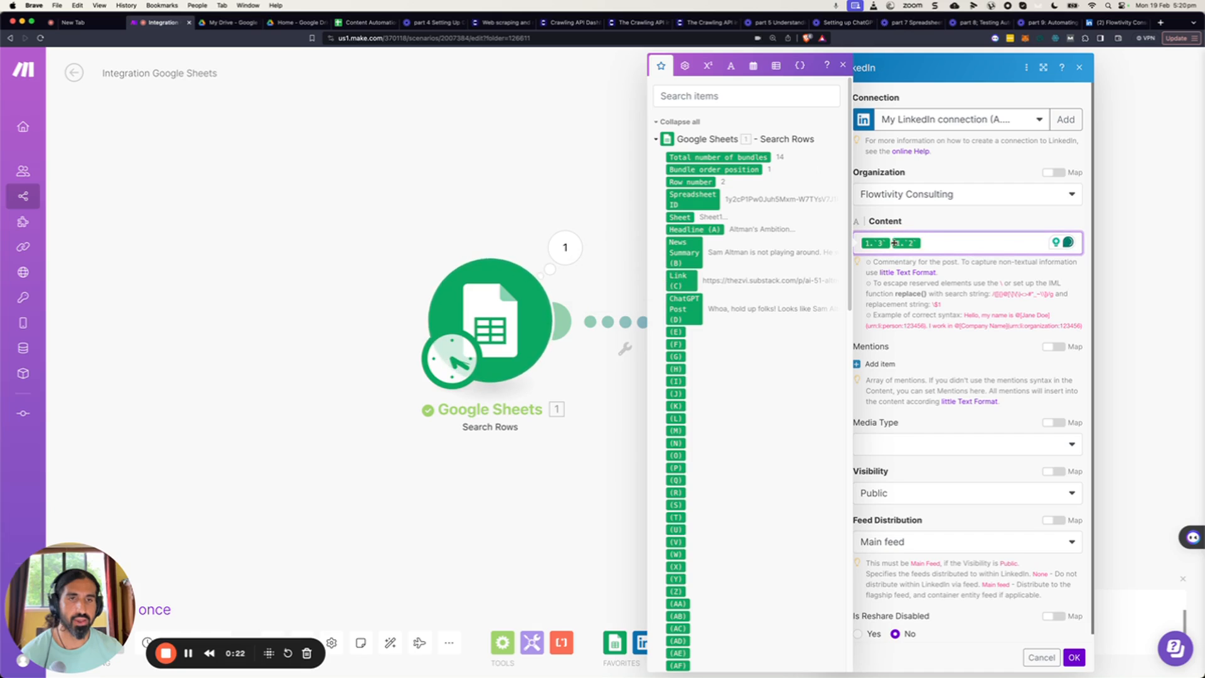
Insert a hyphen between the ChatGPT Post and Link items in Content, confirm the LinkedIn module, and save the scenario.
left_click(892, 243)
type("-")
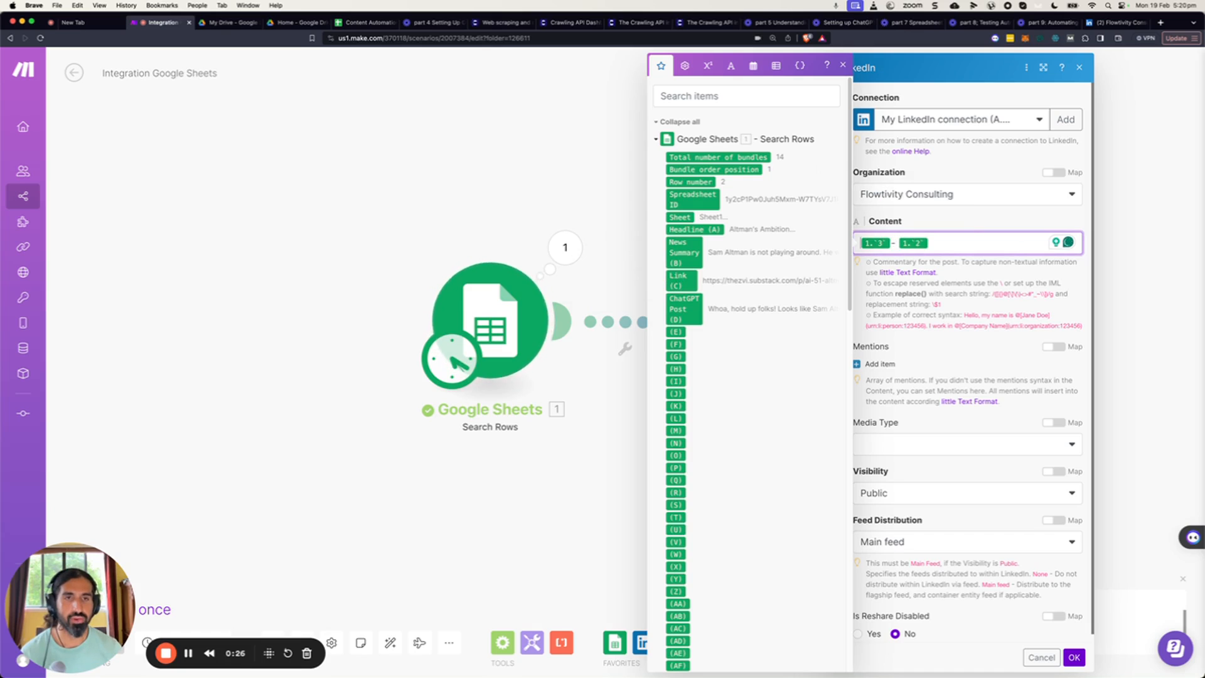
left_click(1075, 657)
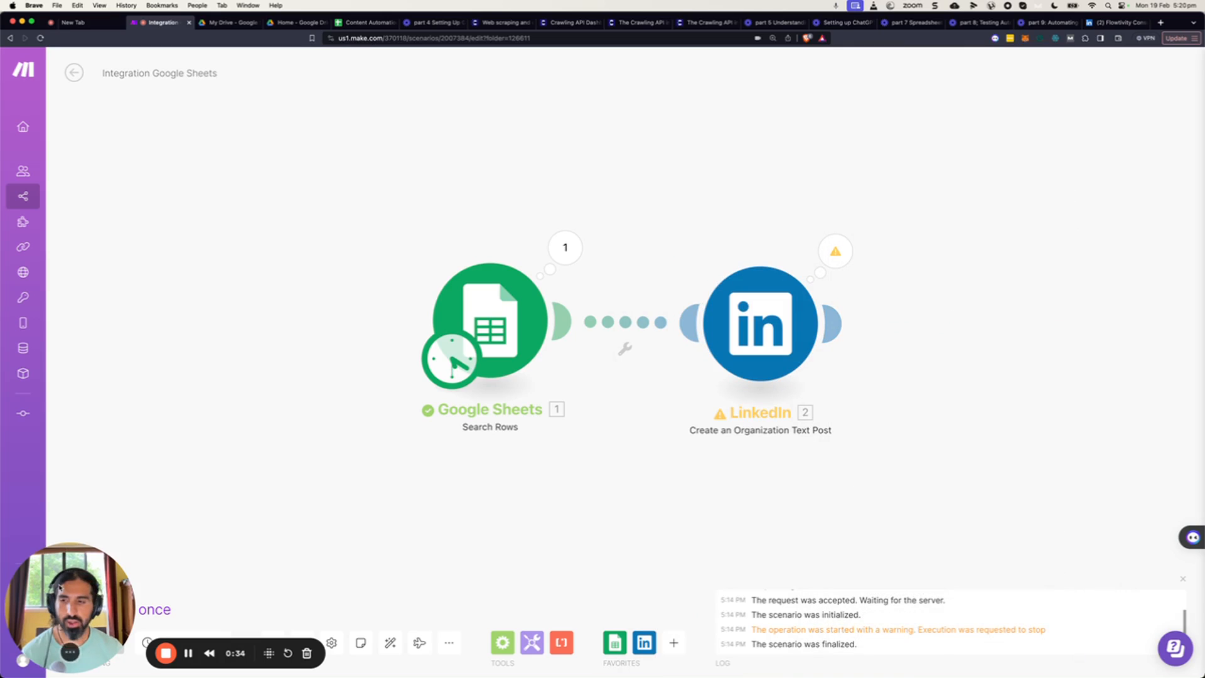
left_click_drag(60, 587, 71, 461)
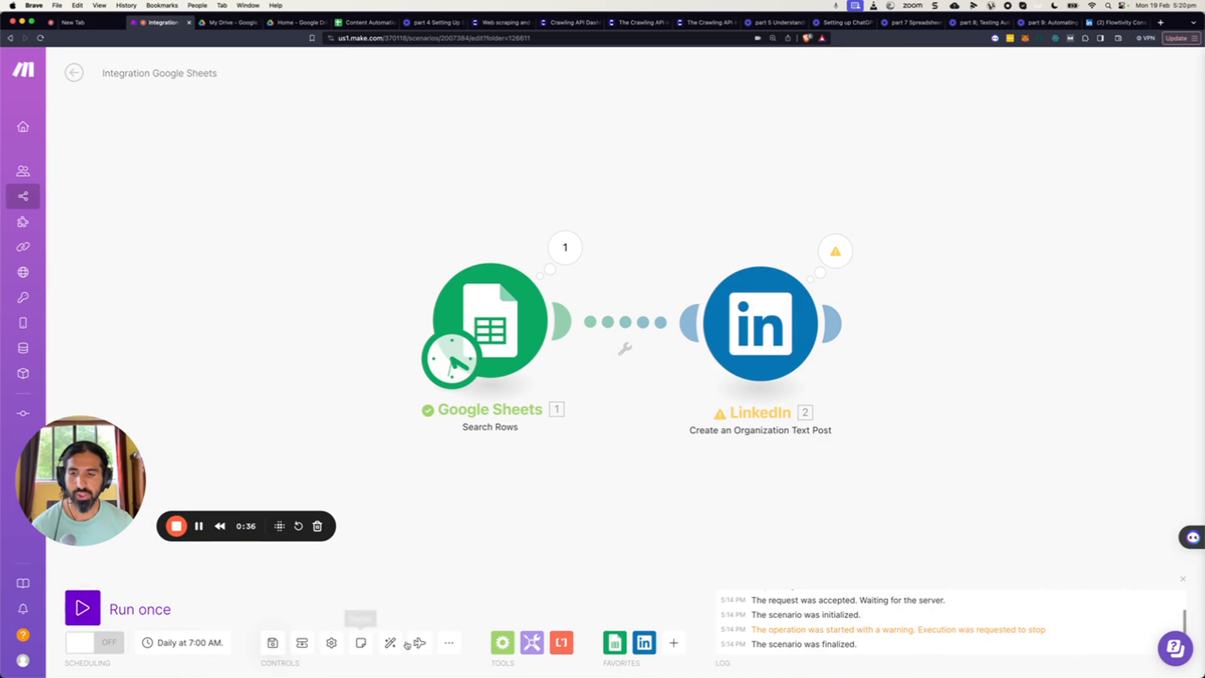
key("super+s")
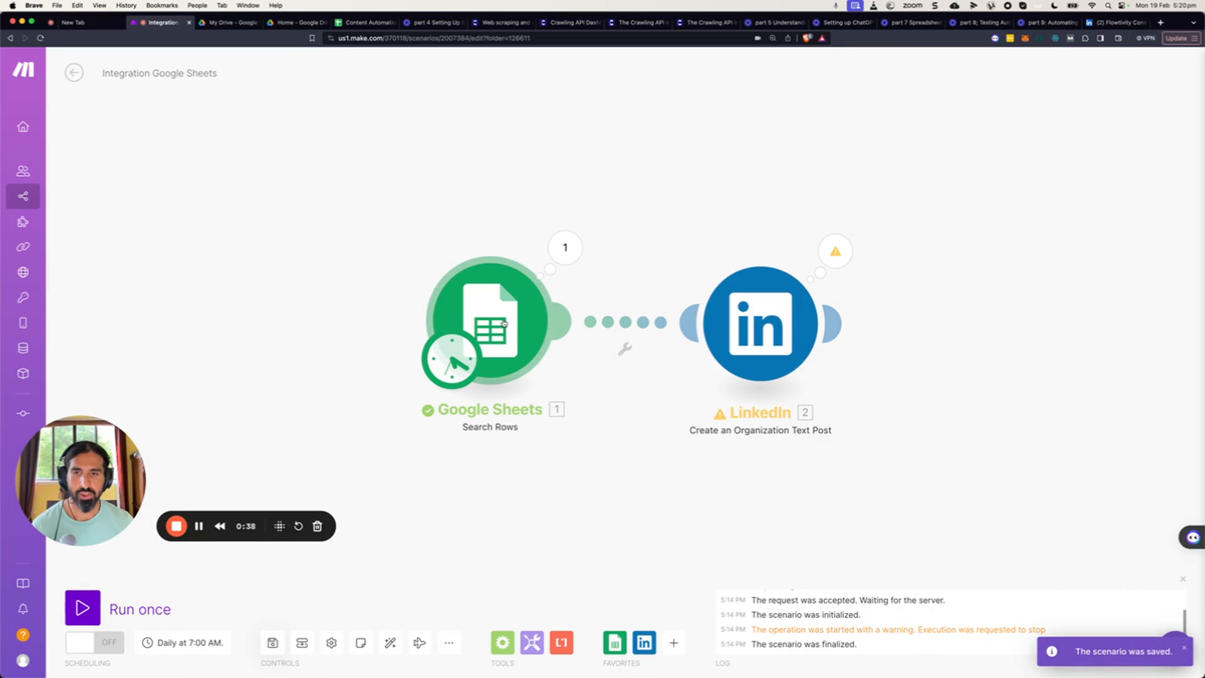
Limit the Search Rows module's maximum number of returned rows to 1.
left_click(515, 344)
scroll(659, 317, "down", 2)
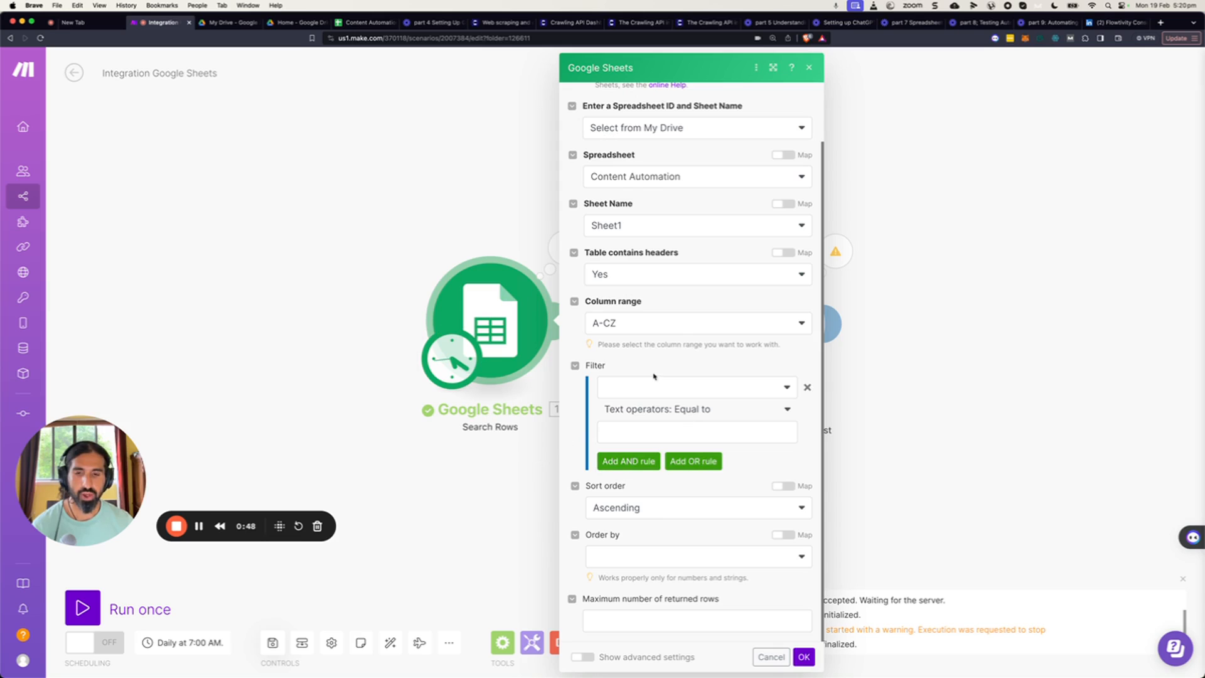
left_click(600, 620)
type("1")
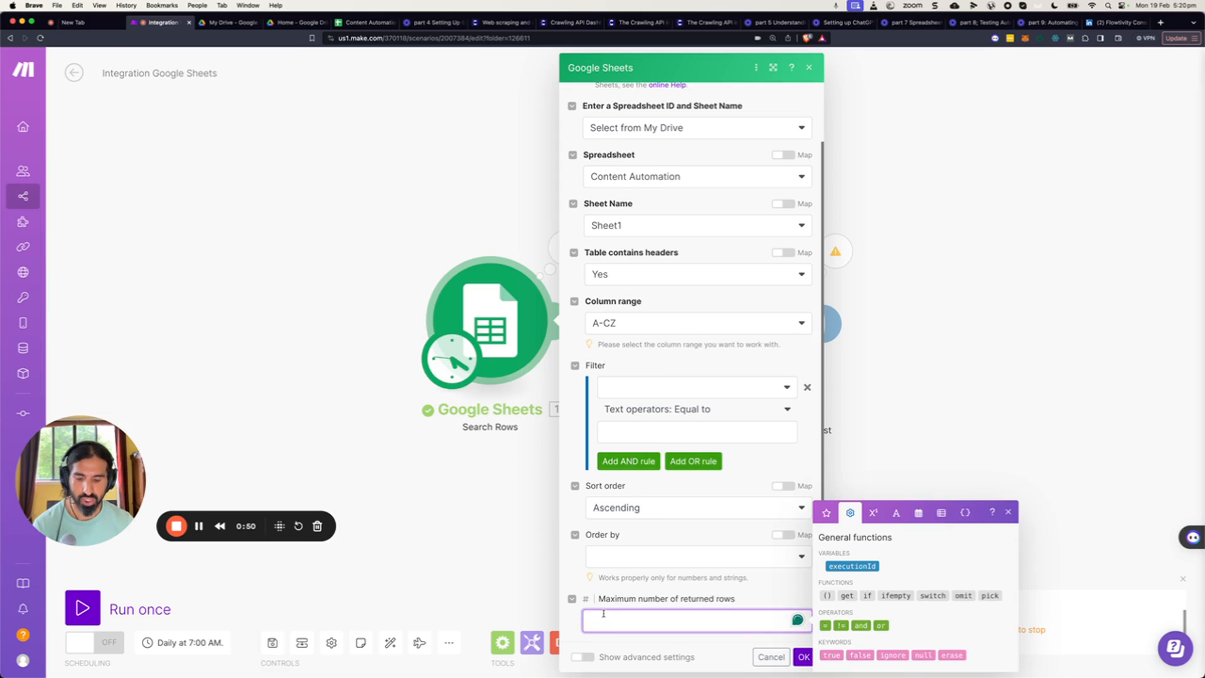
left_click(803, 657)
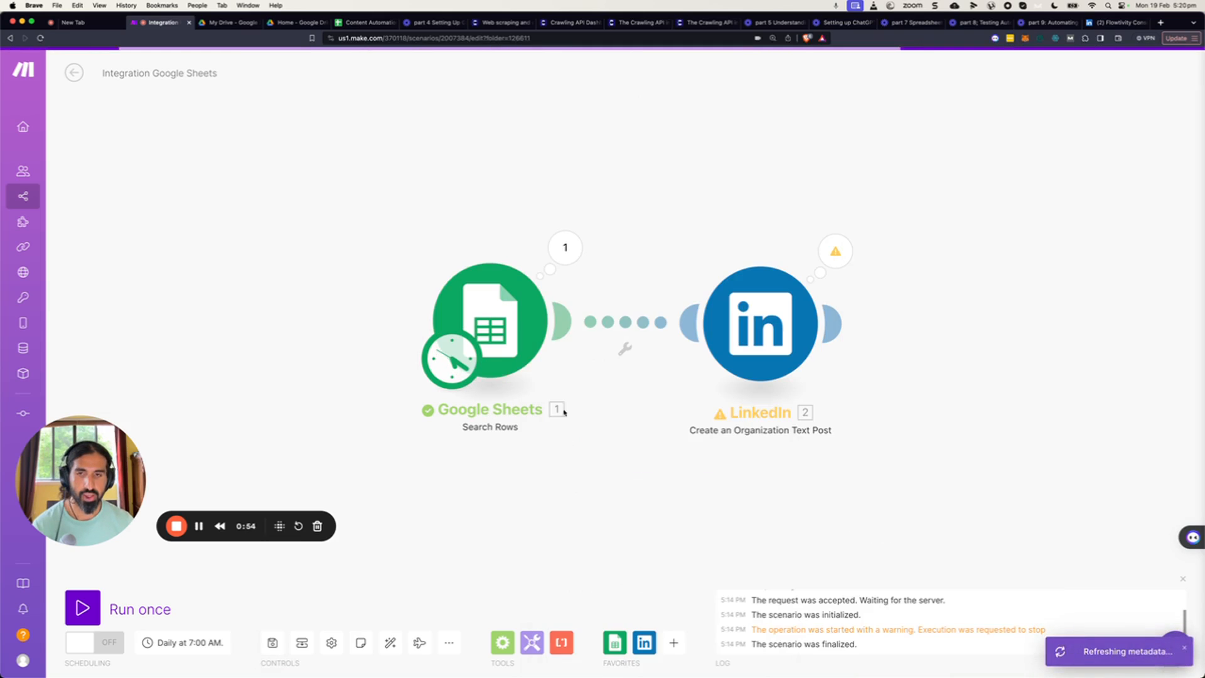
Inspect the spreadsheet's second row and review the Search Rows module settings.
left_click(362, 23)
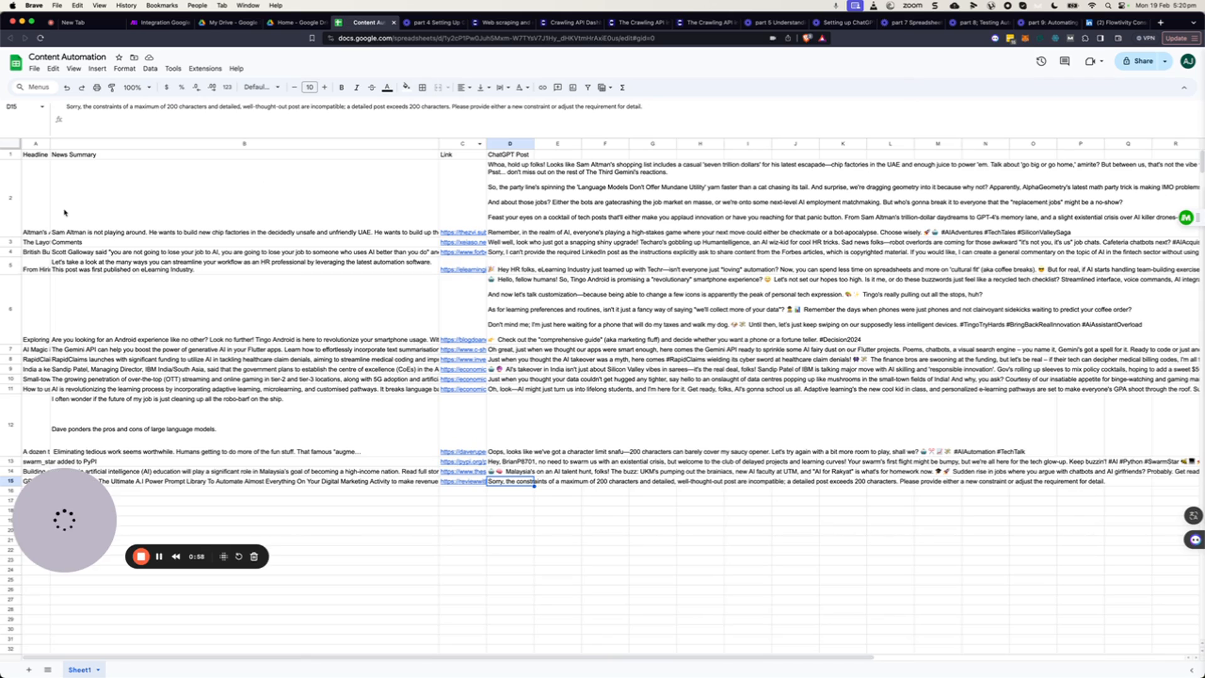
left_click(88, 227)
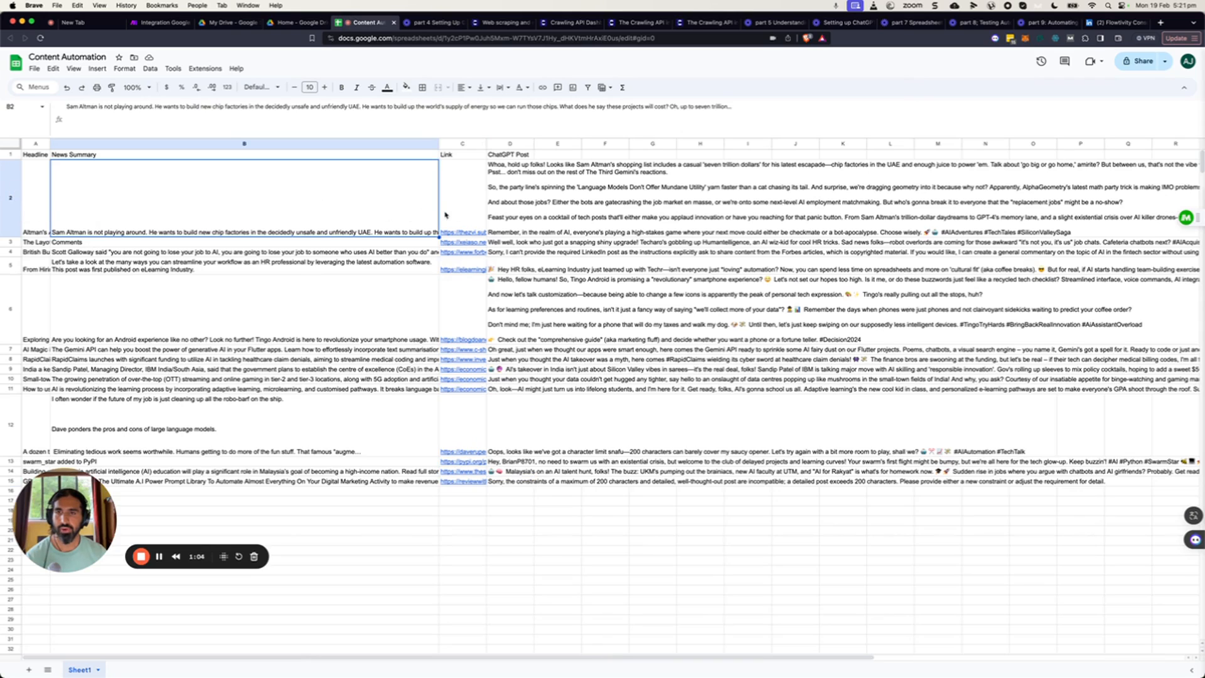
mouse_move(462, 217)
left_click(518, 207)
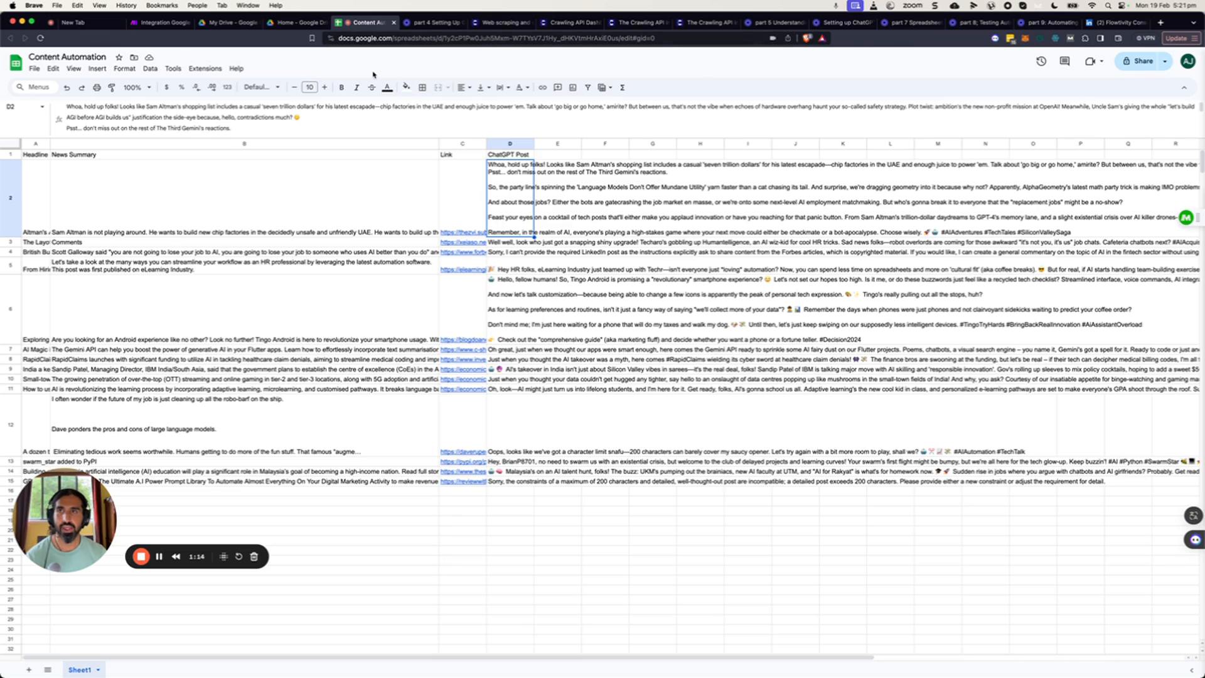
left_click(157, 22)
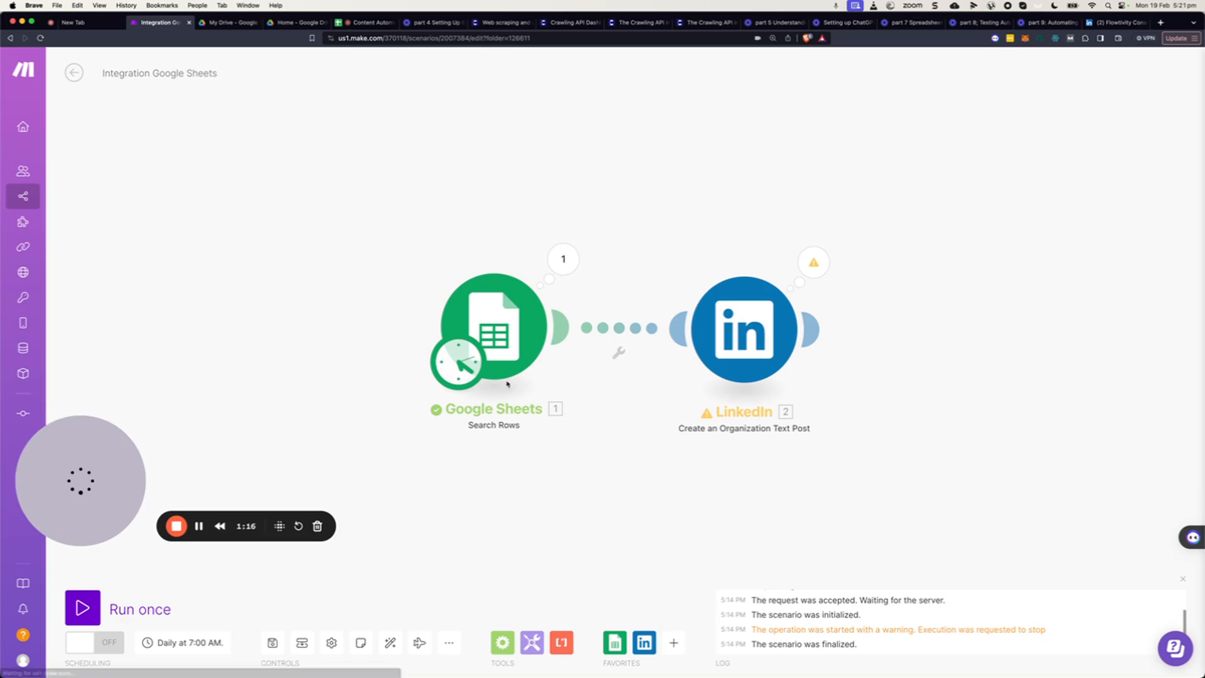
left_click(503, 346)
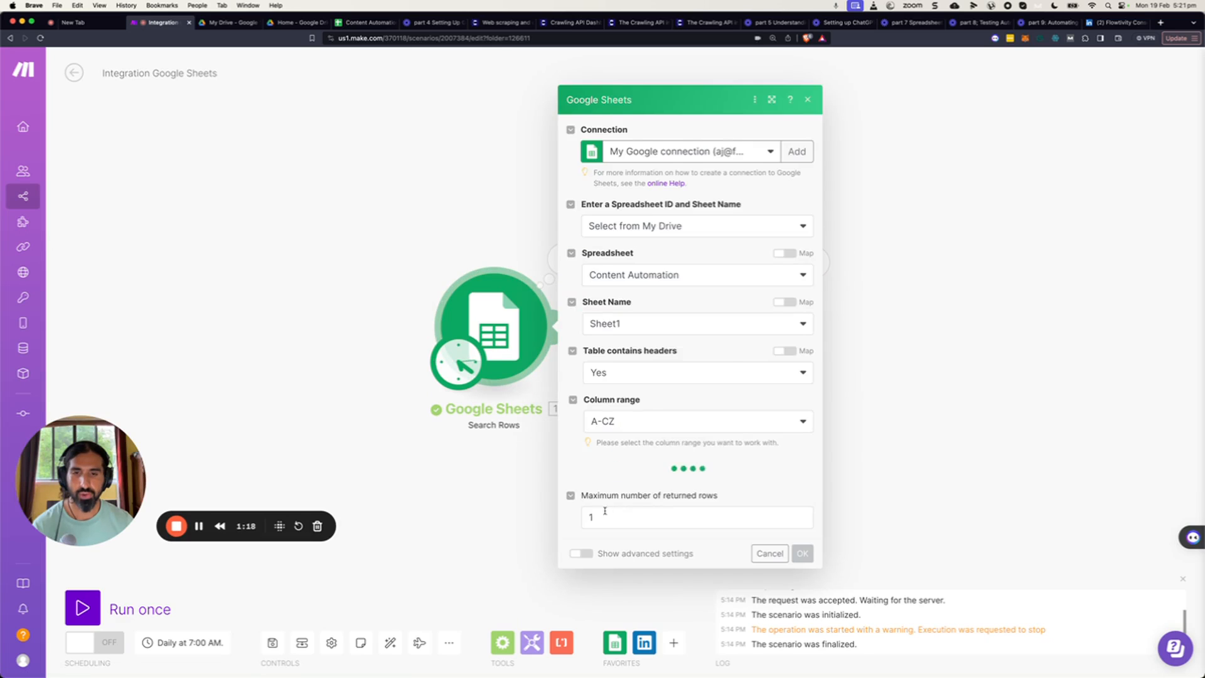
scroll(622, 599, "down", 2)
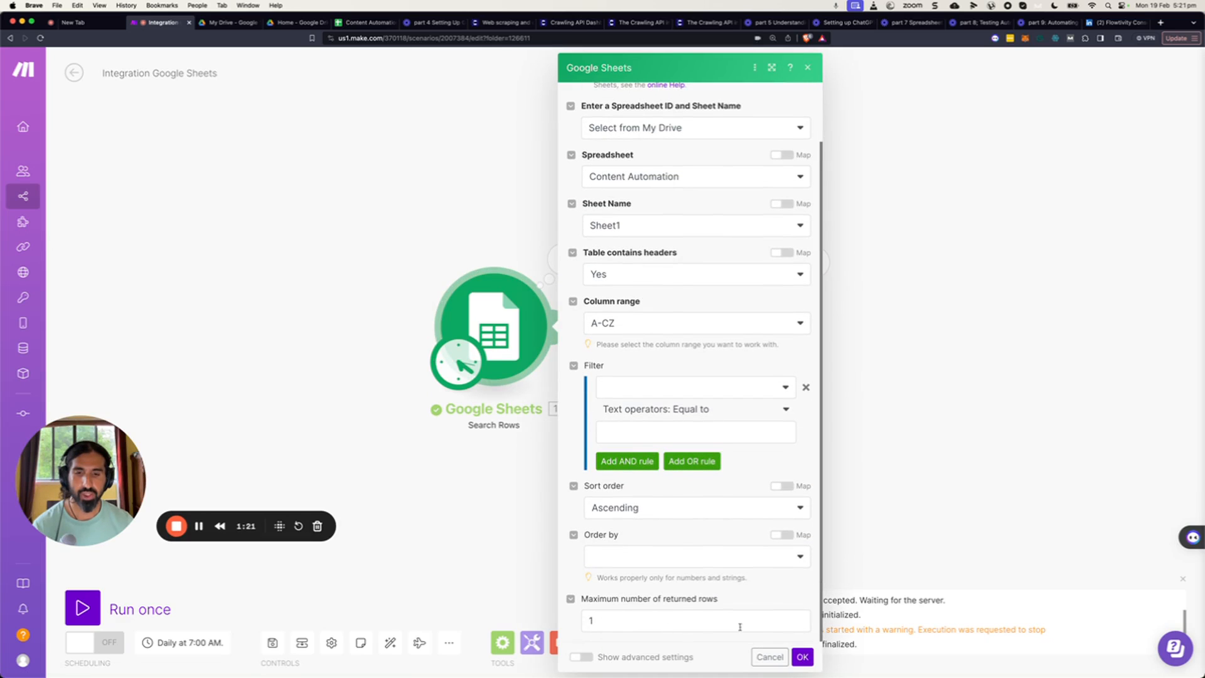
left_click(803, 657)
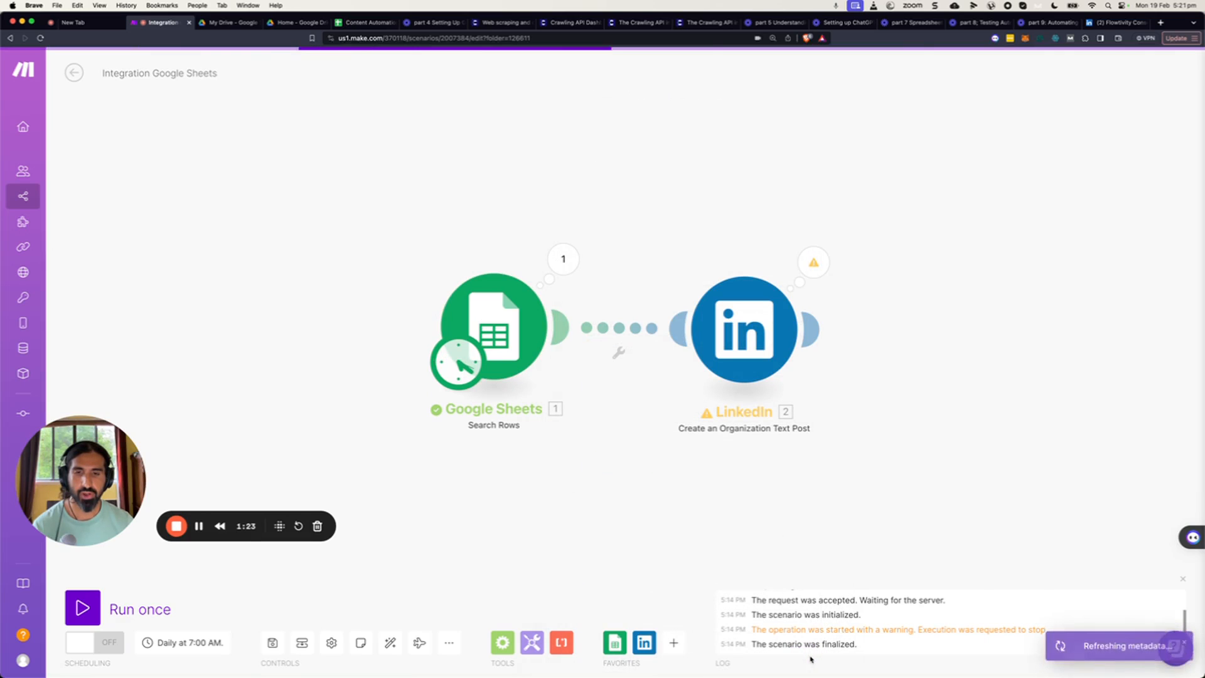
Run only the Search Rows module and review its output bundle.
right_click(504, 313)
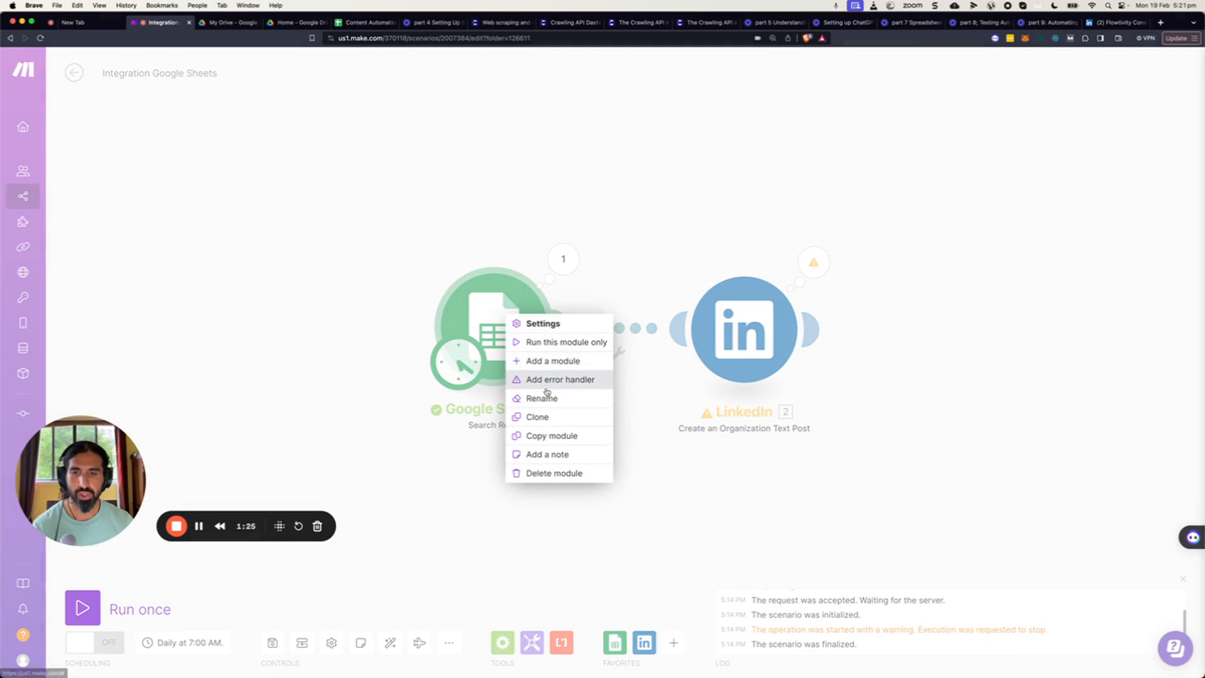
left_click(540, 344)
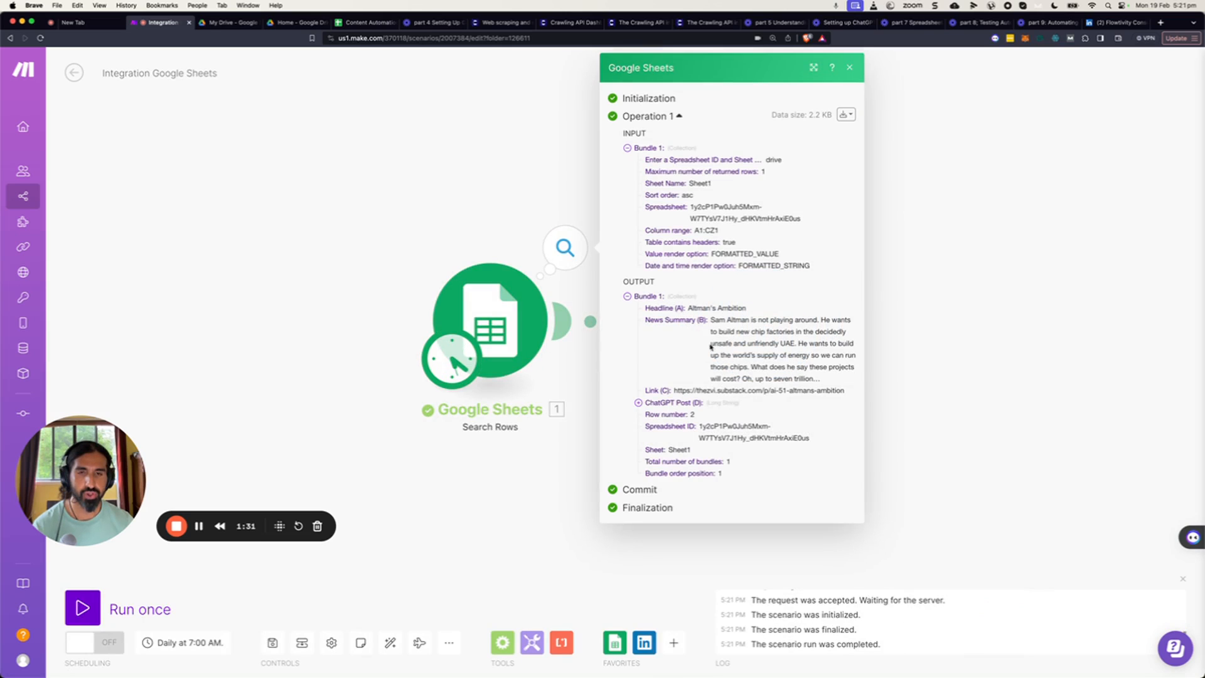
left_click(532, 473)
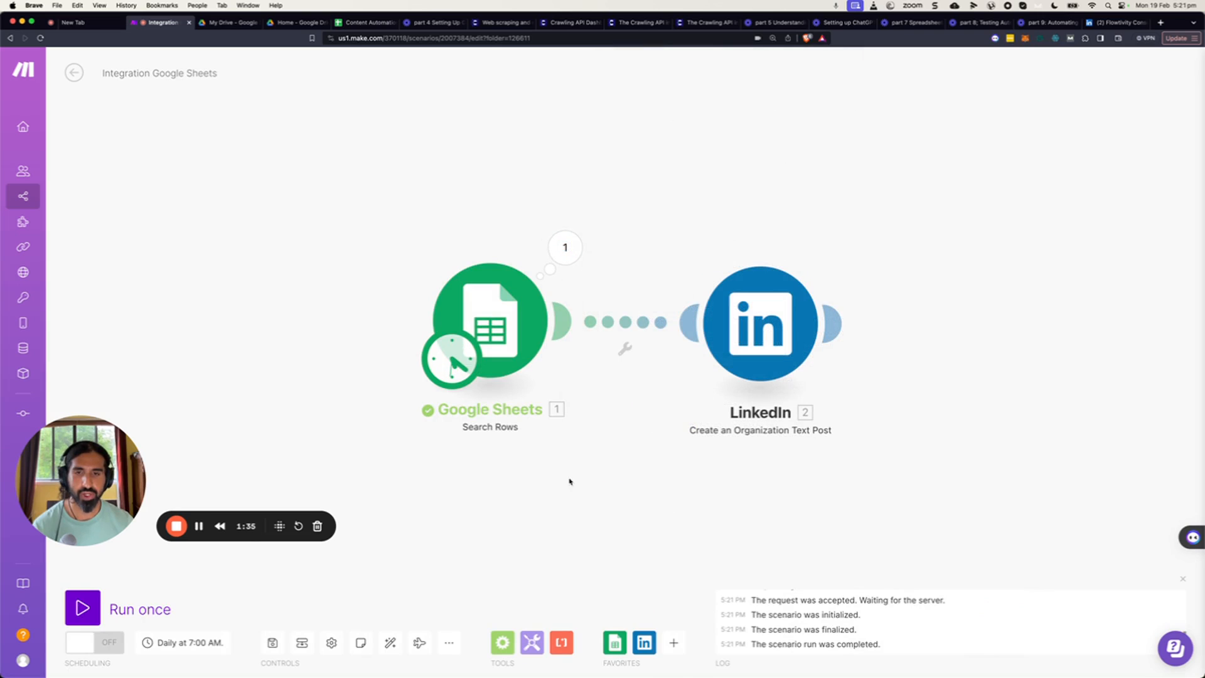
Save the scenario, run it once, and open the LinkedIn module's output.
left_click(269, 644)
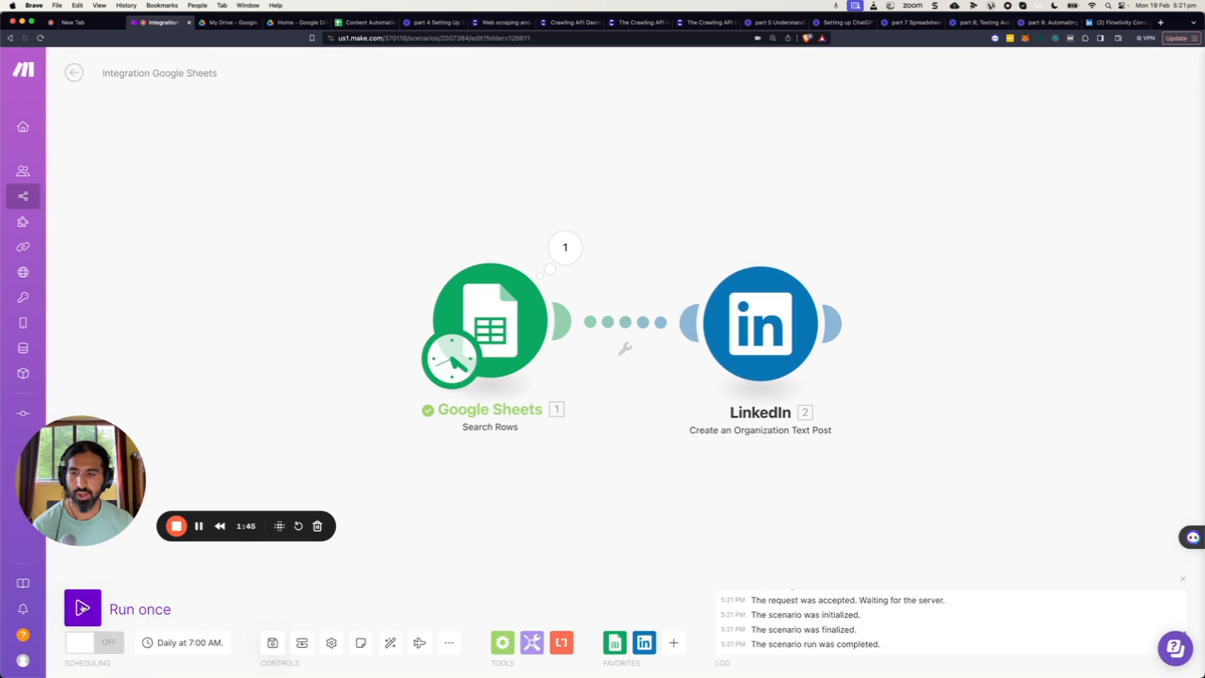
left_click(82, 607)
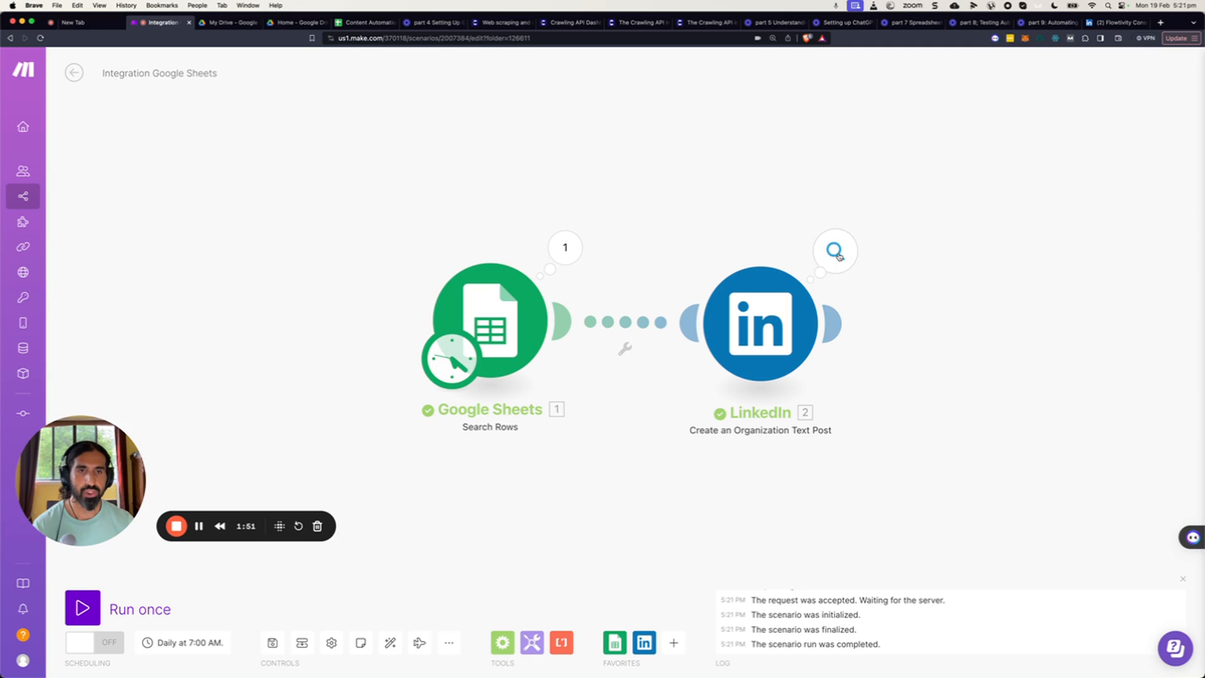
left_click(837, 254)
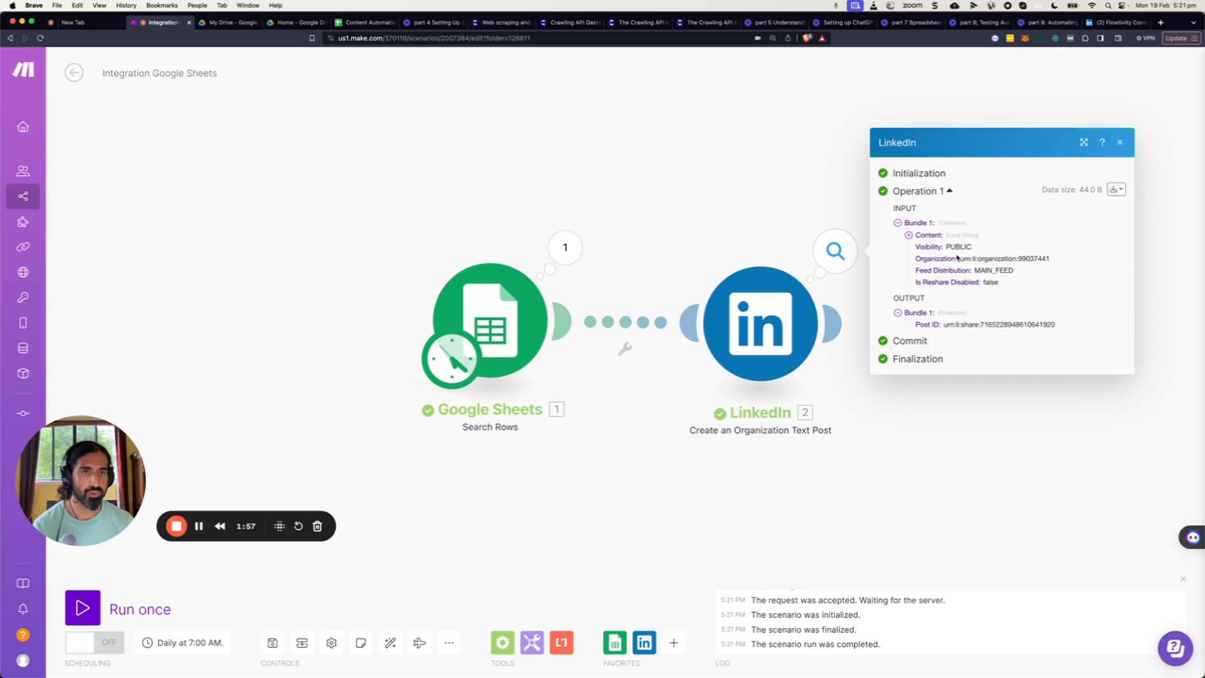
Reload the organization's LinkedIn page and read the newly published post in full.
left_click(1114, 22)
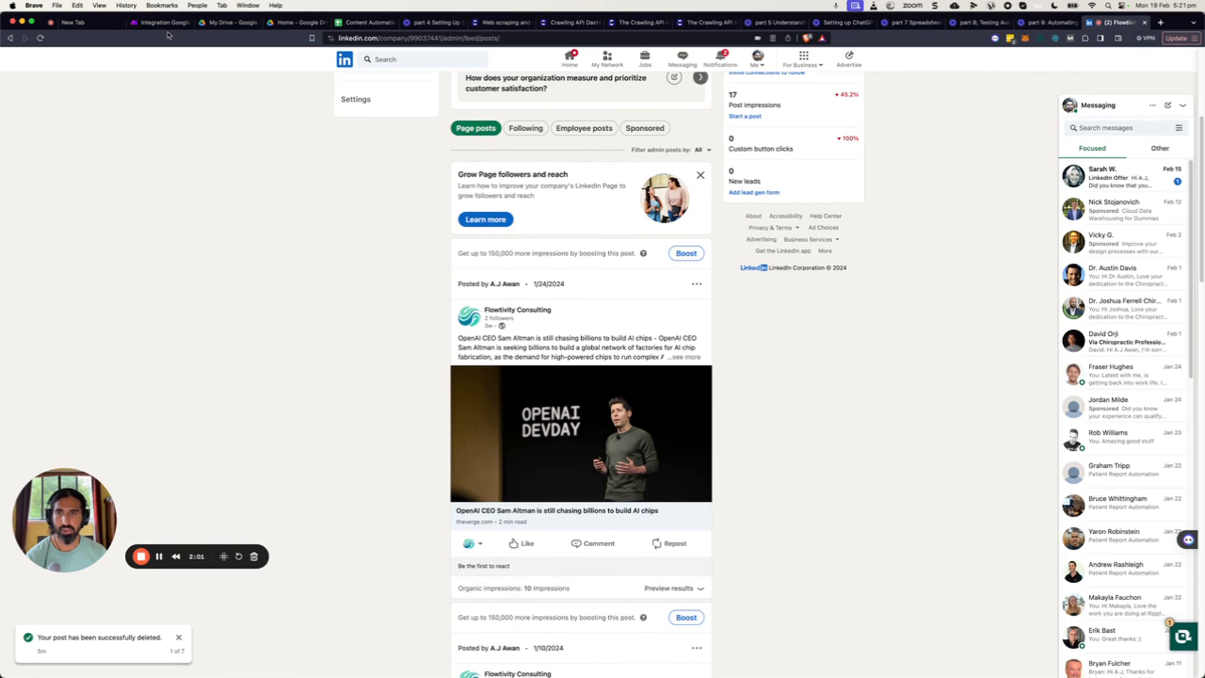
key("super+r")
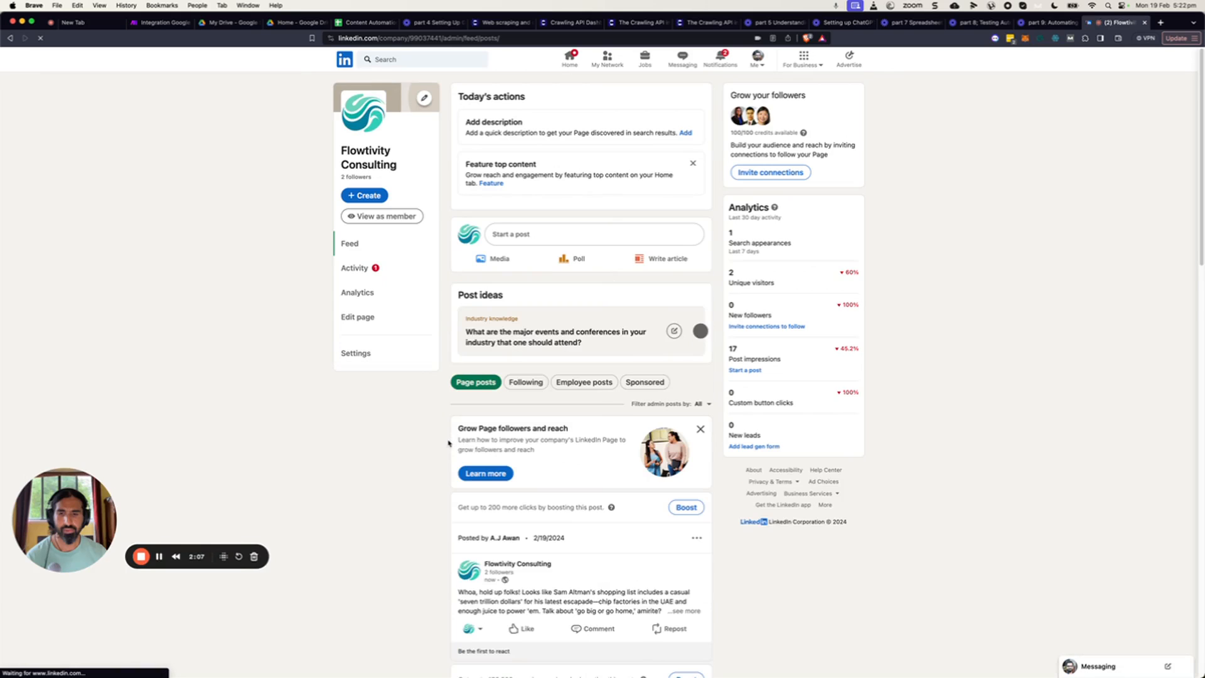
scroll(451, 443, "down", 2)
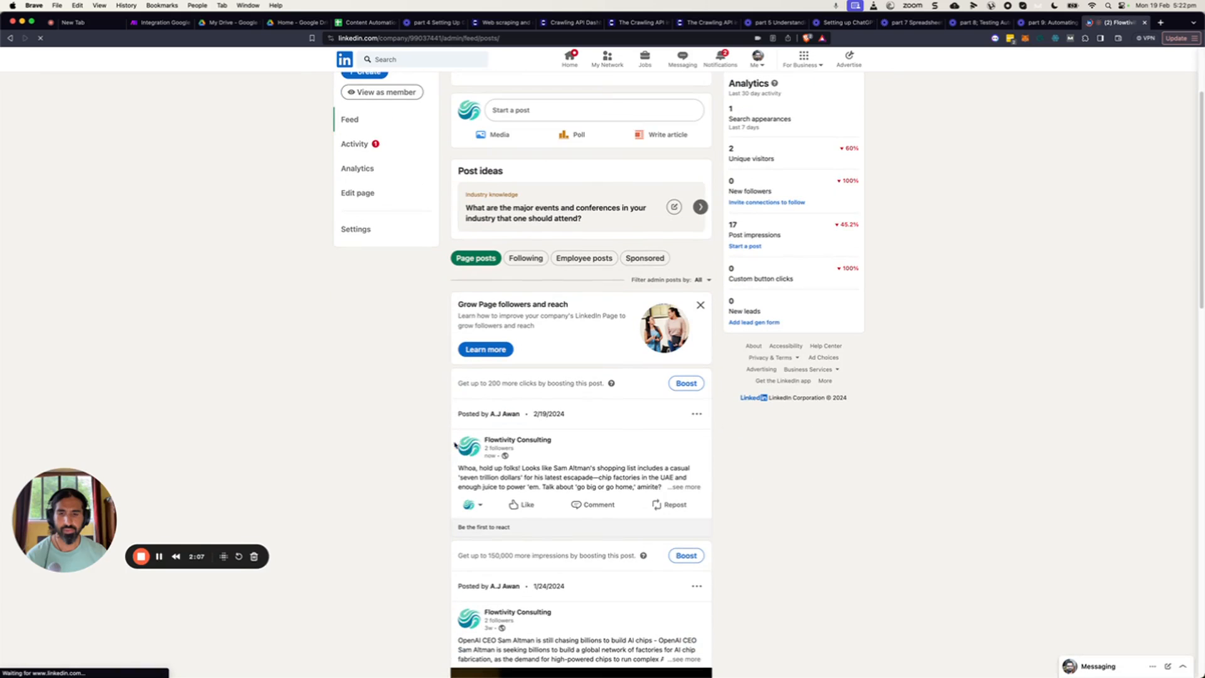
left_click(686, 488)
scroll(604, 474, "down", 2)
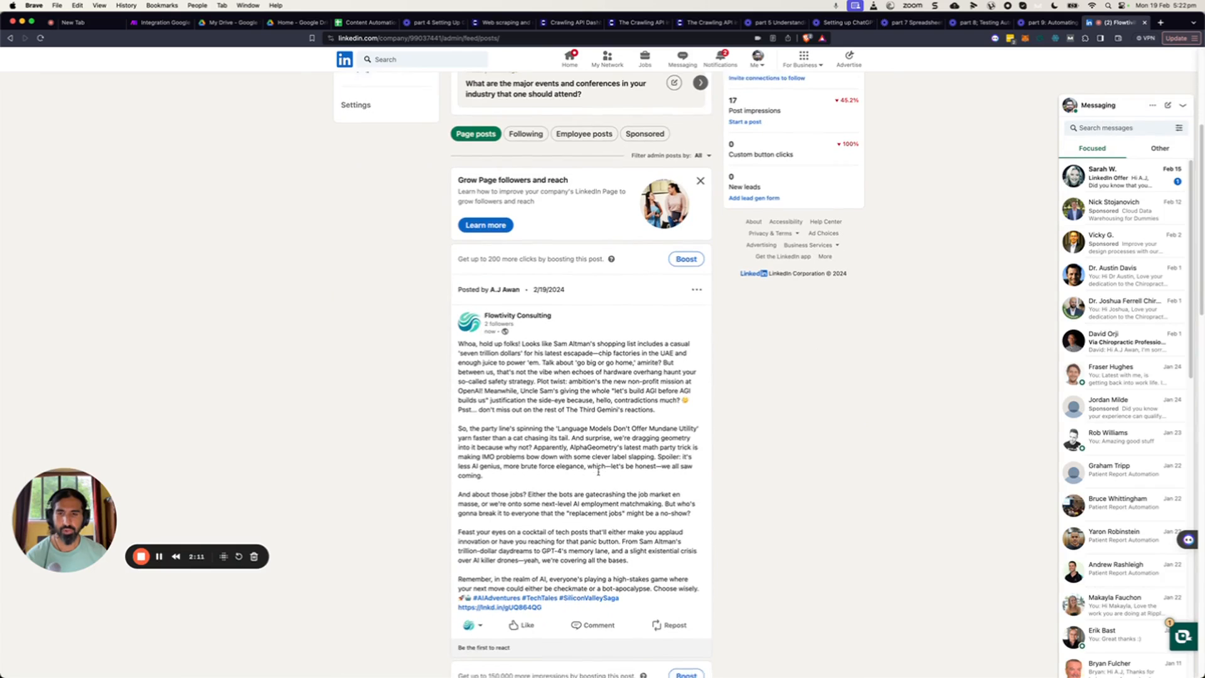
left_click_drag(458, 331, 628, 548)
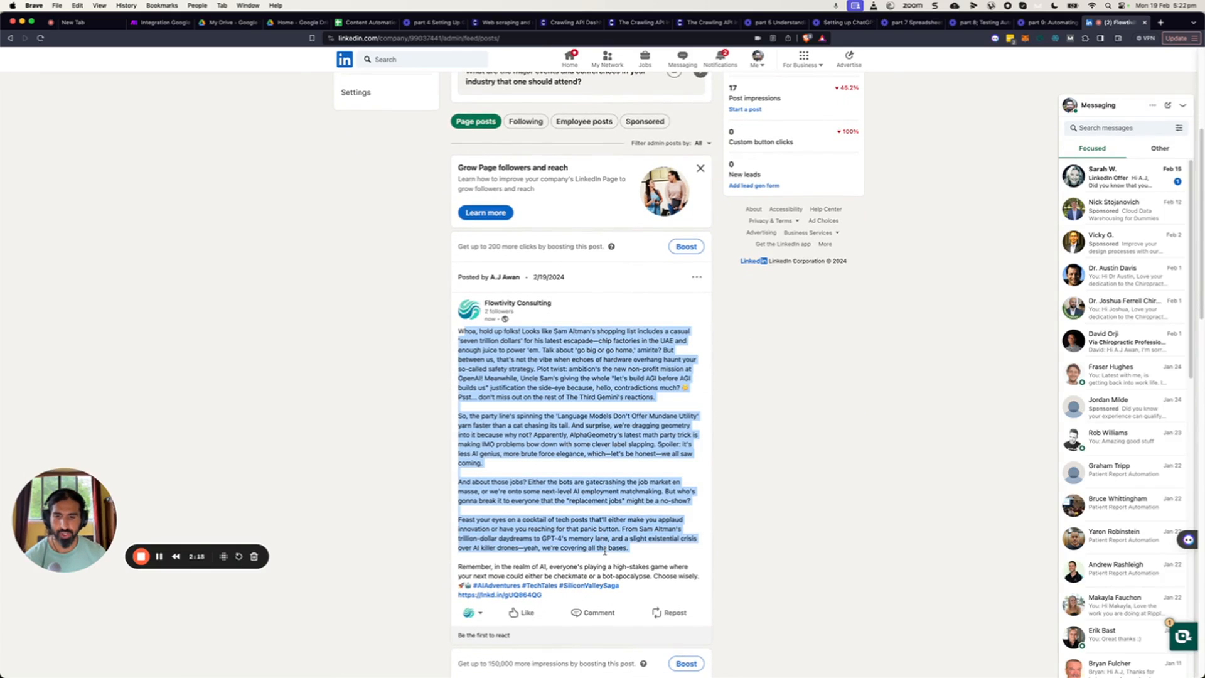
scroll(629, 548, "down", 1)
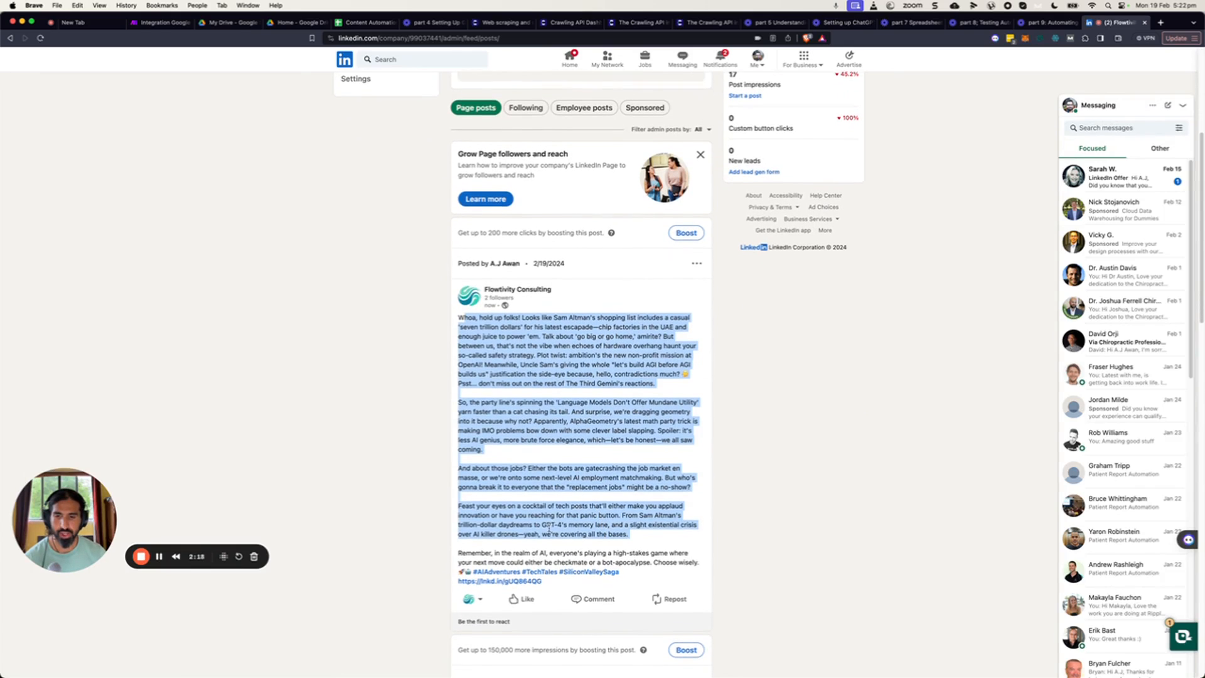
Open the post's source article link, browse the article, and return to the scenario.
left_click(500, 582)
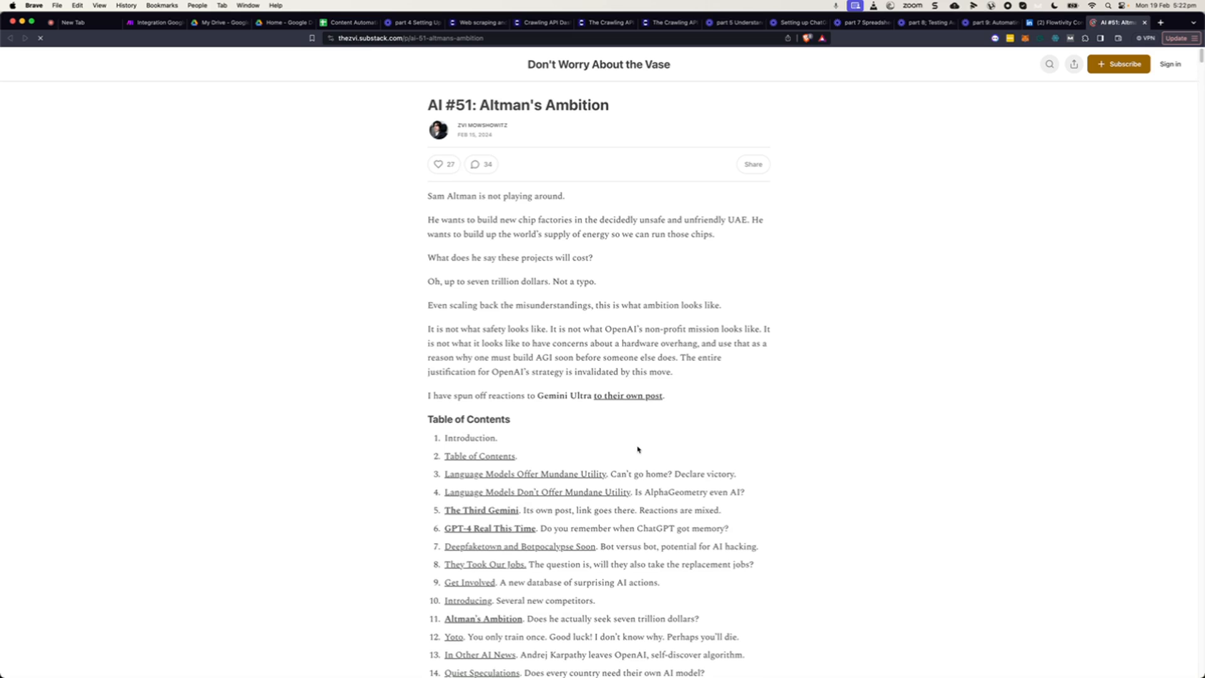
scroll(610, 443, "down", 3)
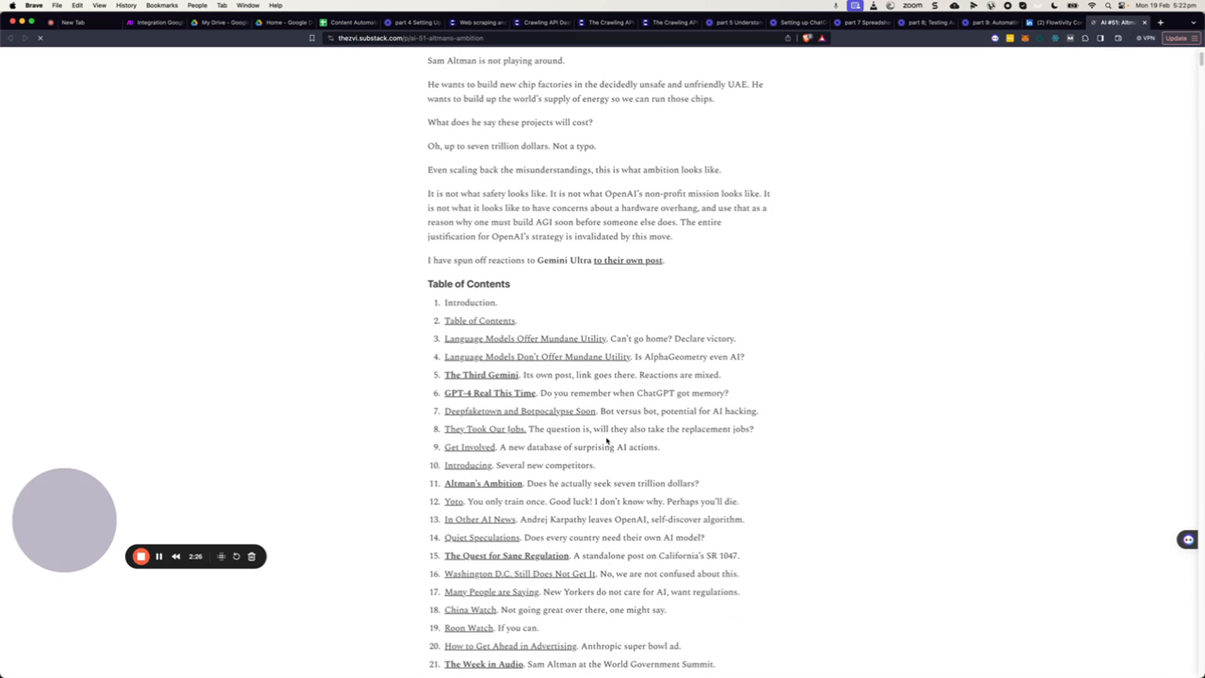
scroll(605, 441, "down", 3)
scroll(606, 440, "down", 8)
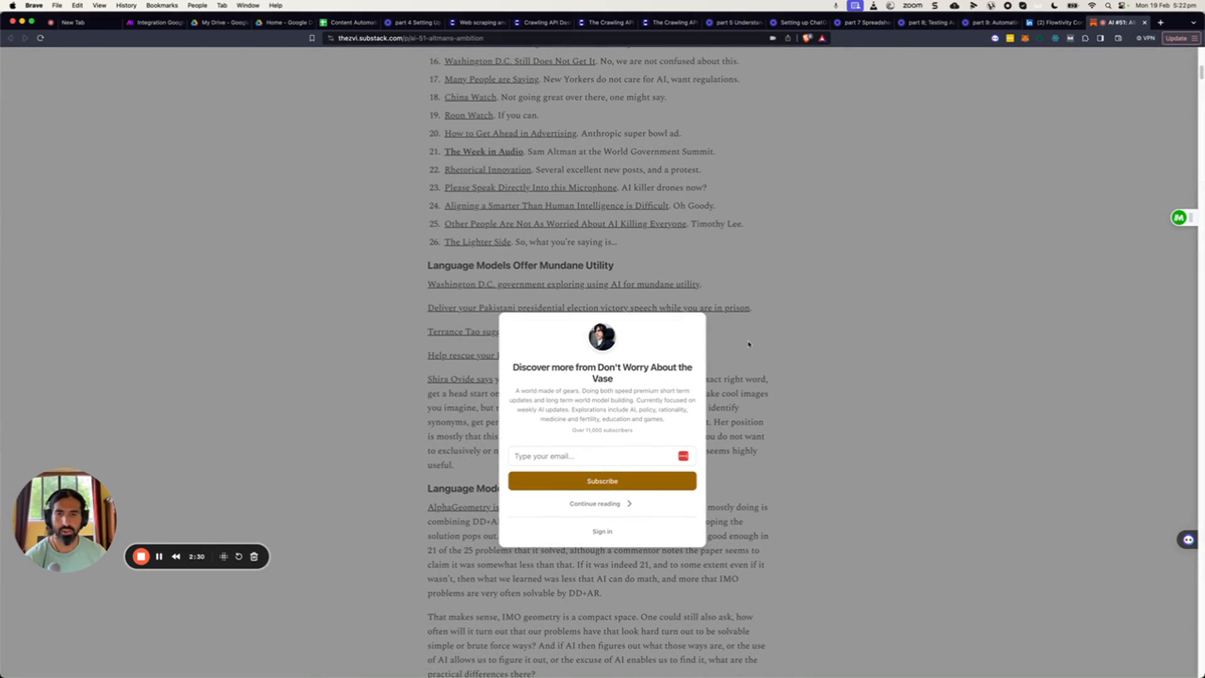
scroll(748, 344, "down", 10)
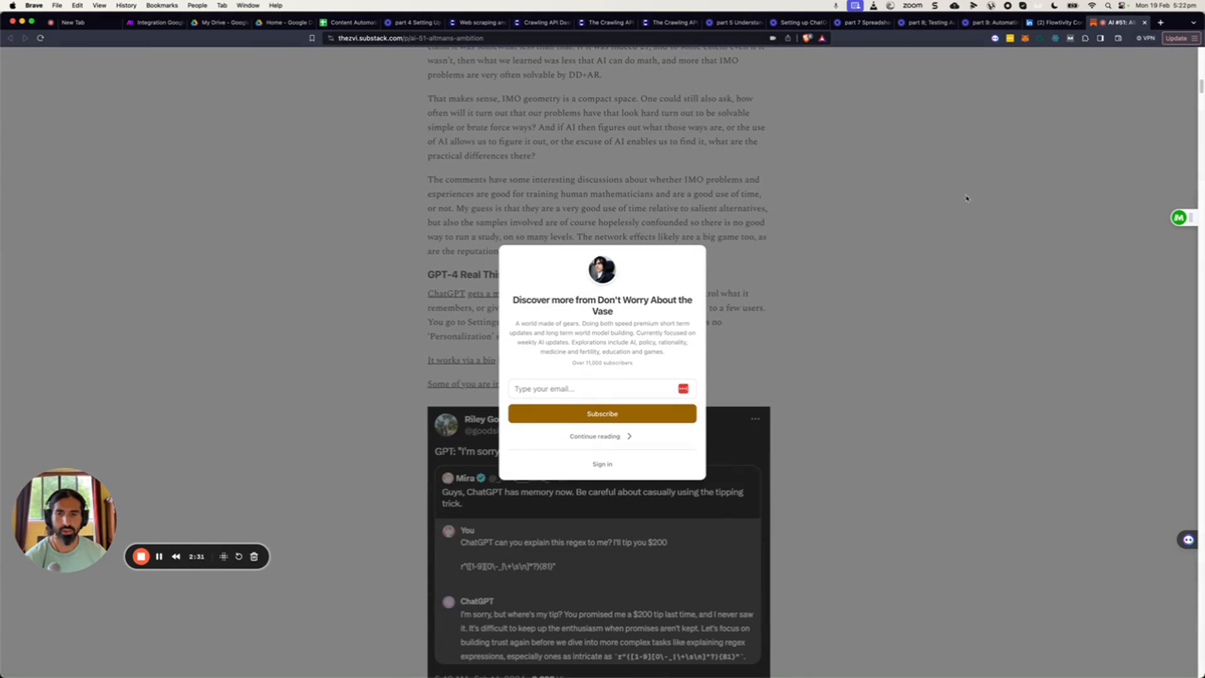
left_click(1056, 22)
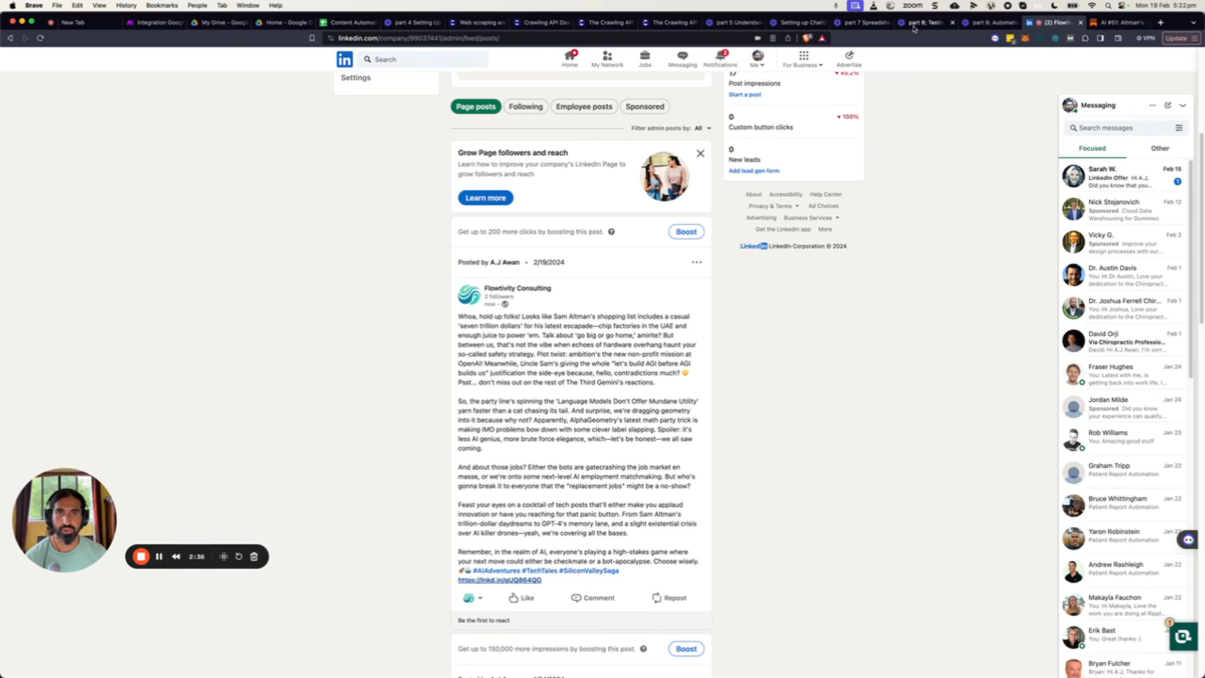
left_click(156, 25)
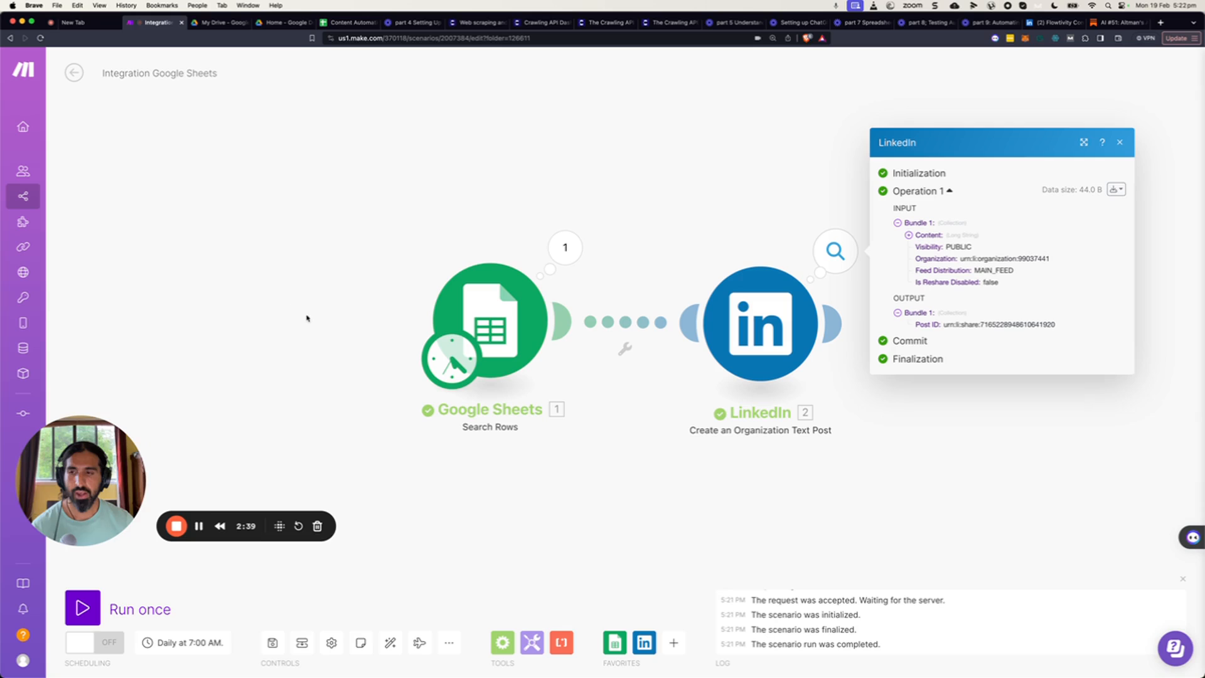
left_click(328, 349)
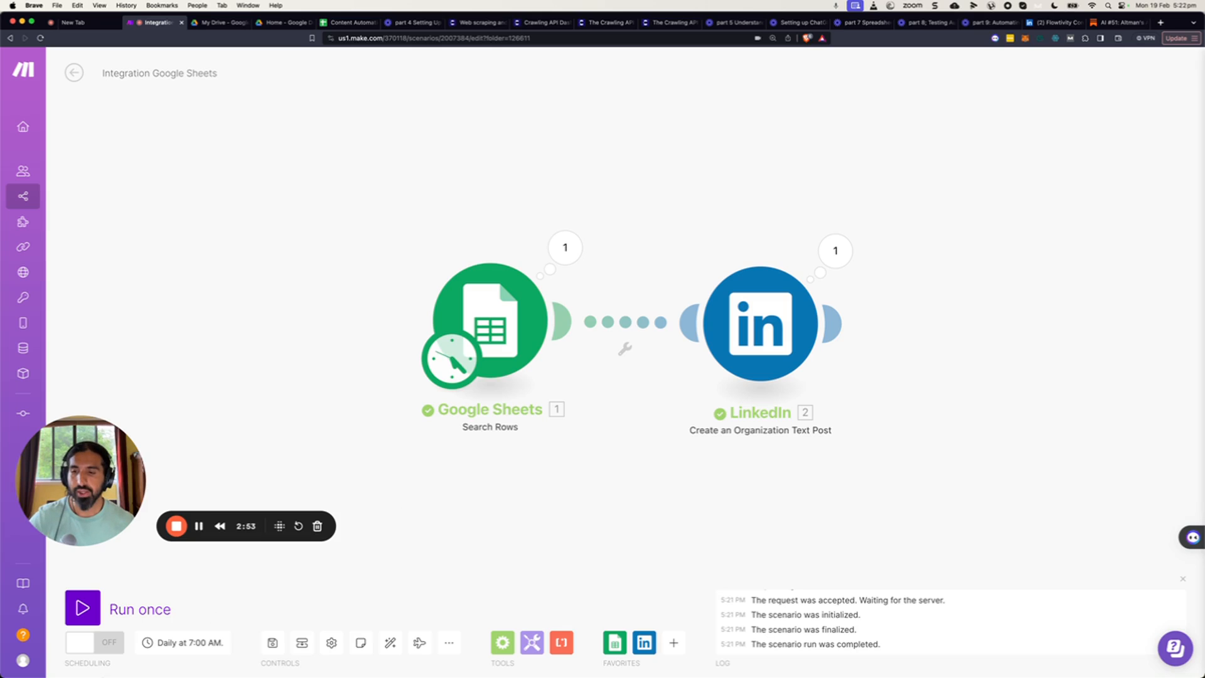
Set the scenario schedule to run every day at 07:00.
mouse_move(128, 664)
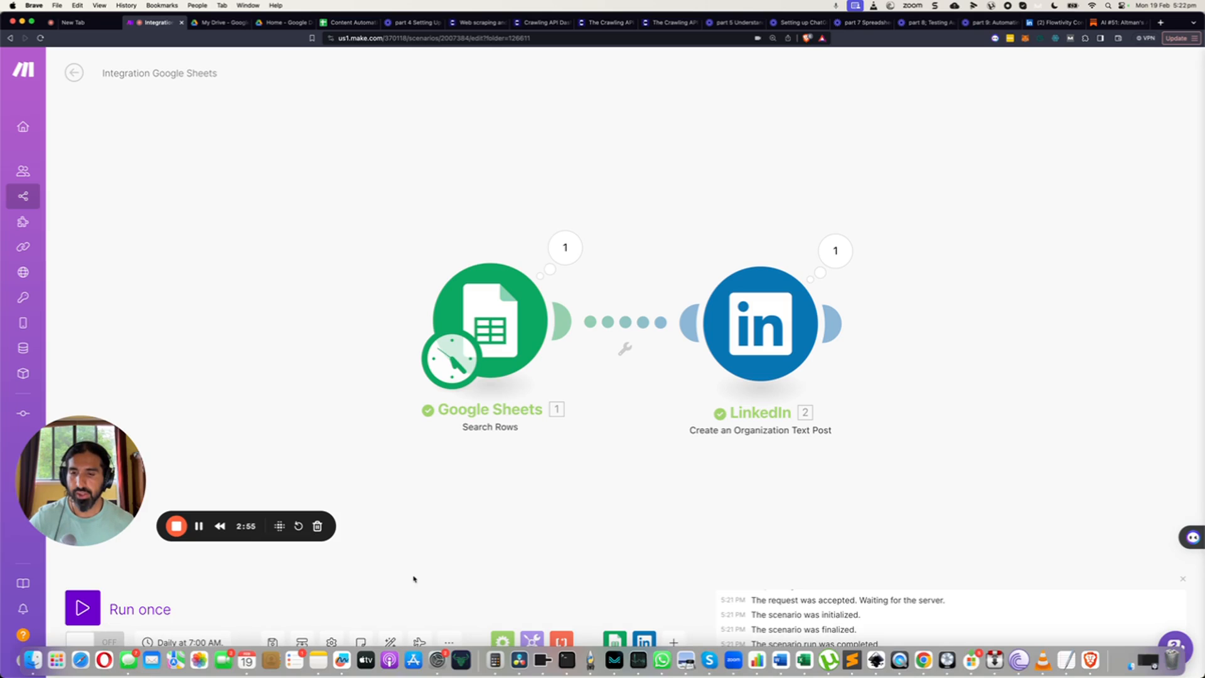
left_click(179, 635)
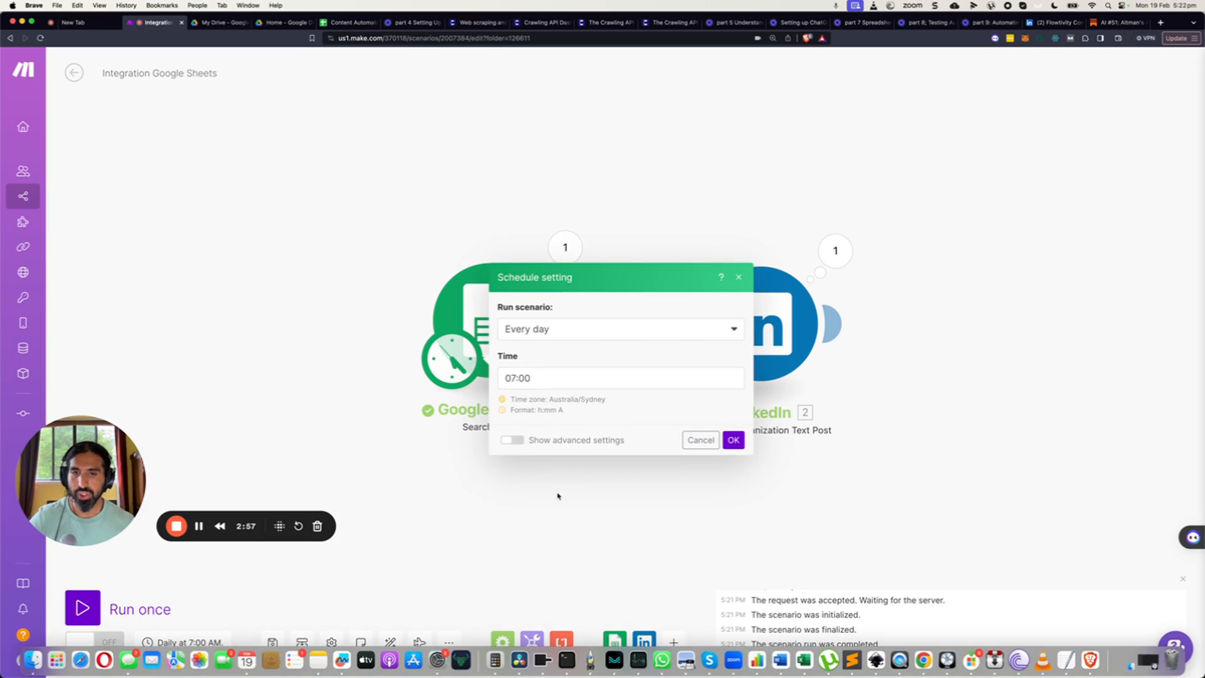
left_click(556, 335)
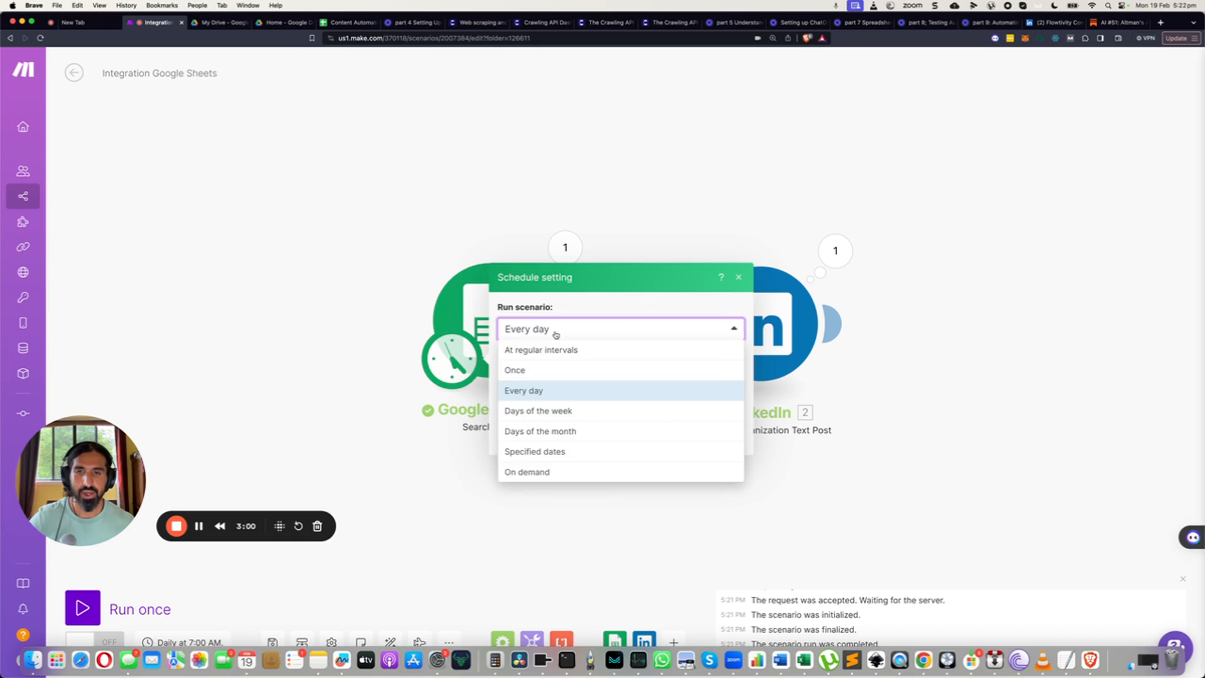
left_click(541, 392)
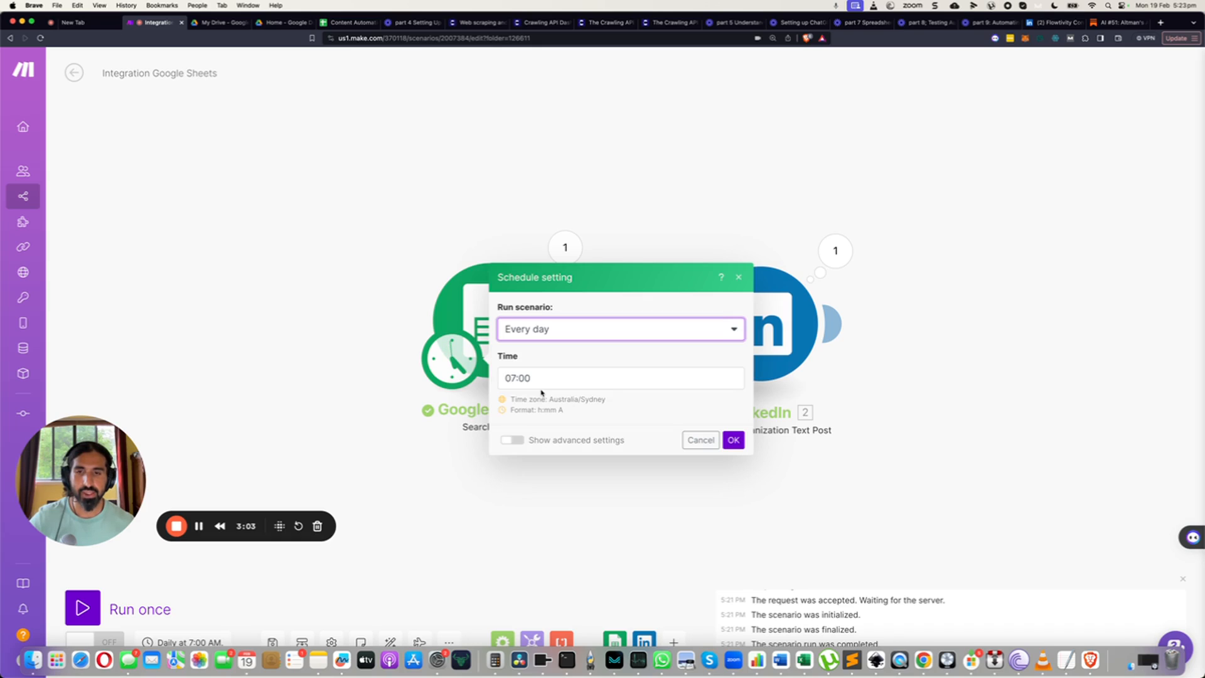
left_click(733, 440)
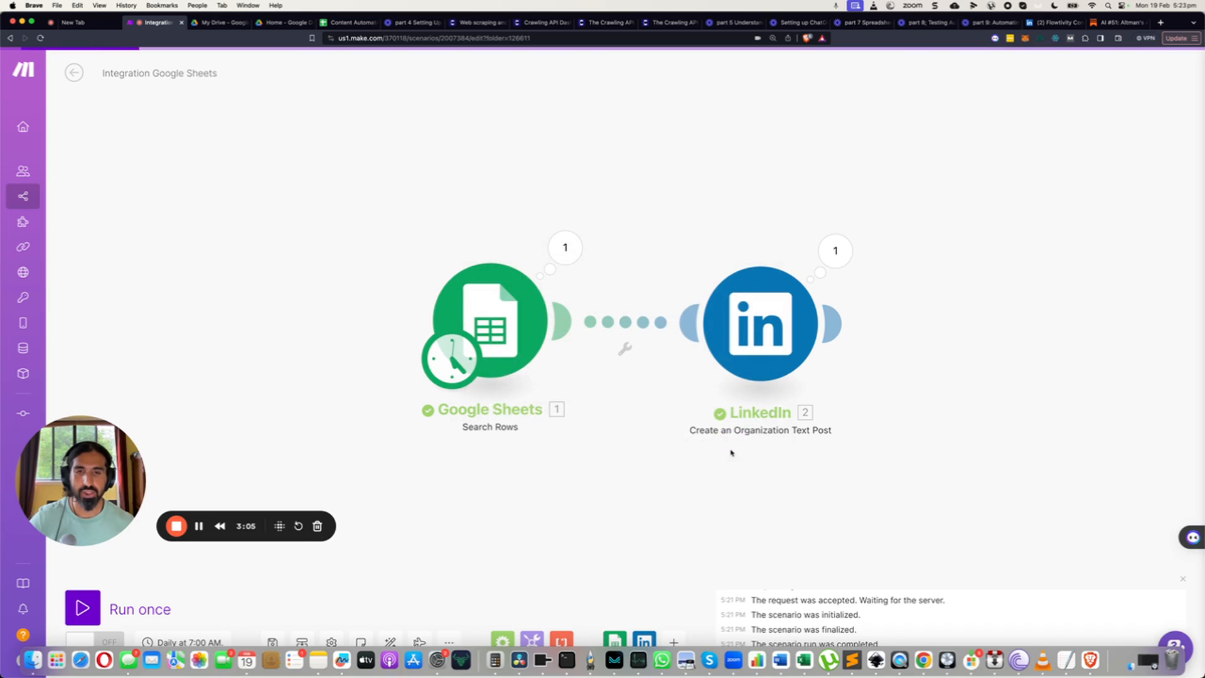